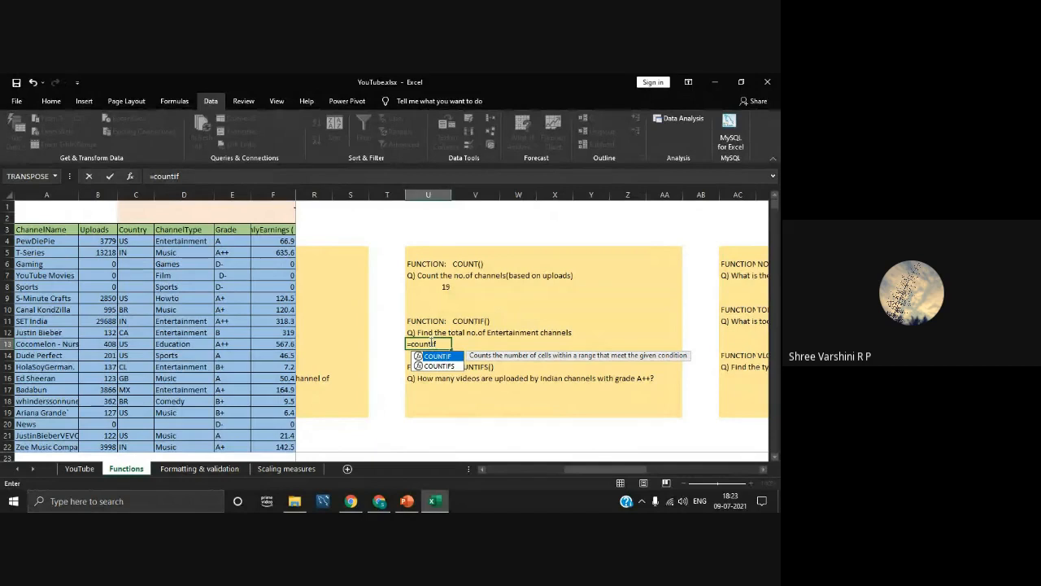
# Complete the COUNTIF formula in U13 with range D4:D22 and an Entertainment cell from the ChannelType column as the criterion
pyautogui.write('(')
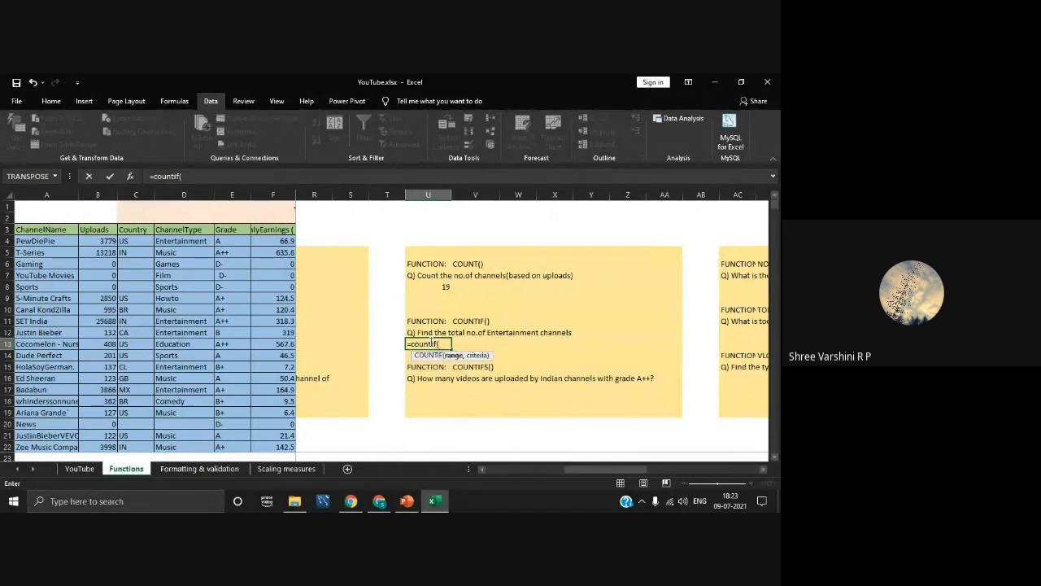
pyautogui.moveTo(199, 241); pyautogui.dragTo(202, 444)
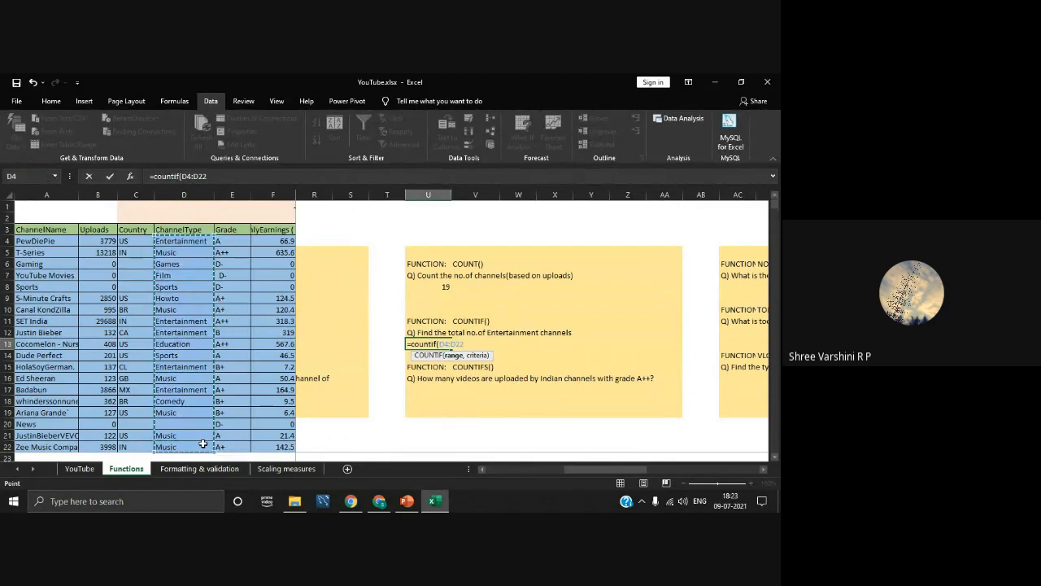
pyautogui.write(',')
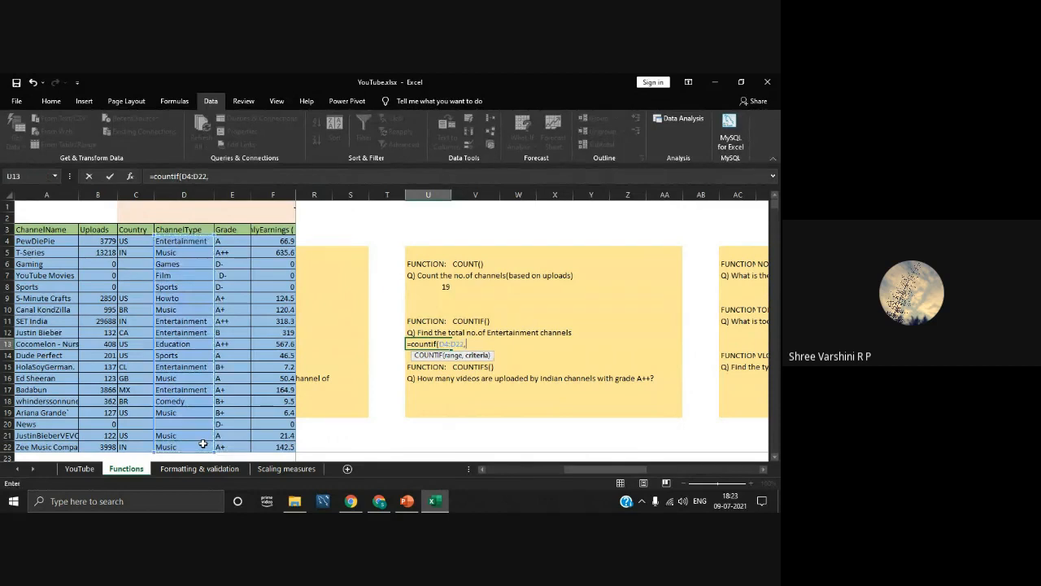
pyautogui.click(193, 329)
pyautogui.press('Return')
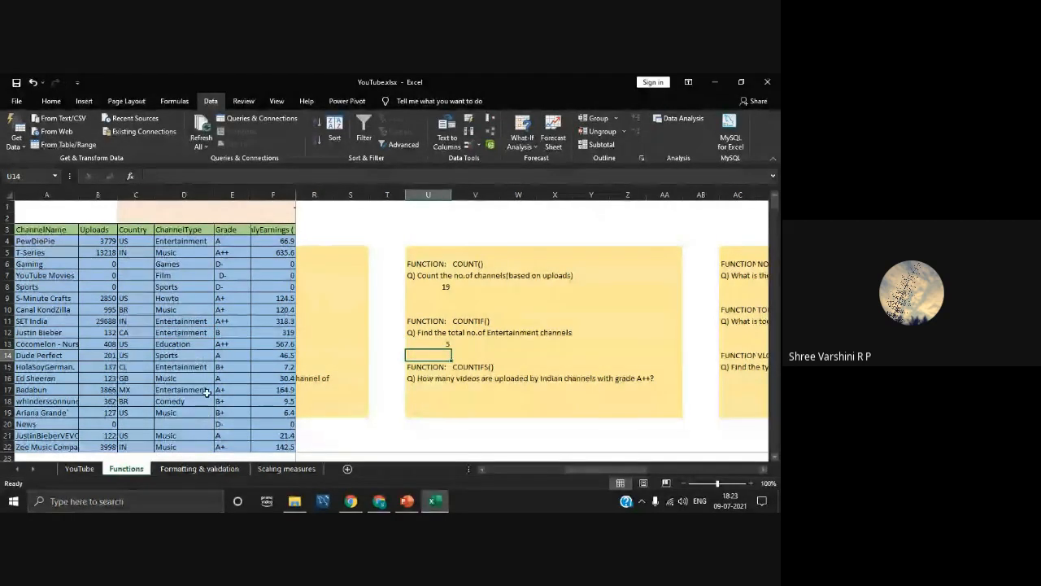
# Start a COUNTIFS formula in U17 with country range C4:C22 and cell C22 (IN) as its first criterion
pyautogui.click(420, 388)
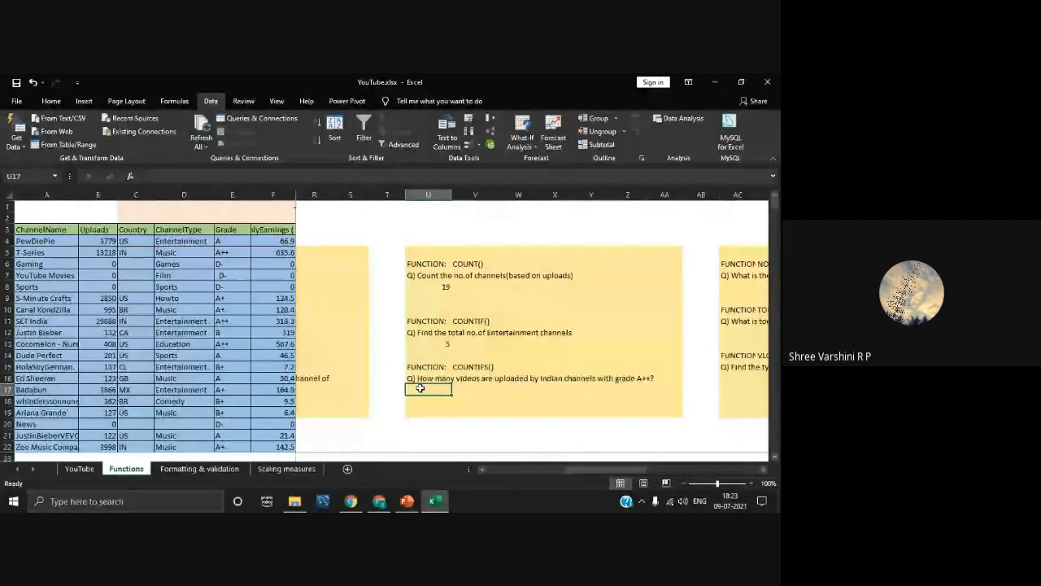
pyautogui.write('=c')
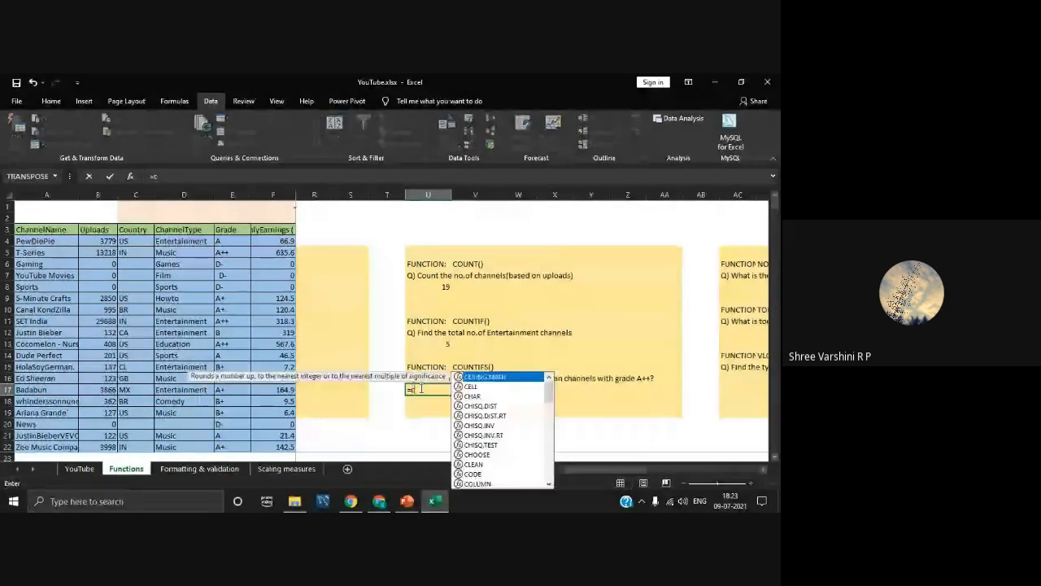
pyautogui.write('ountifs')
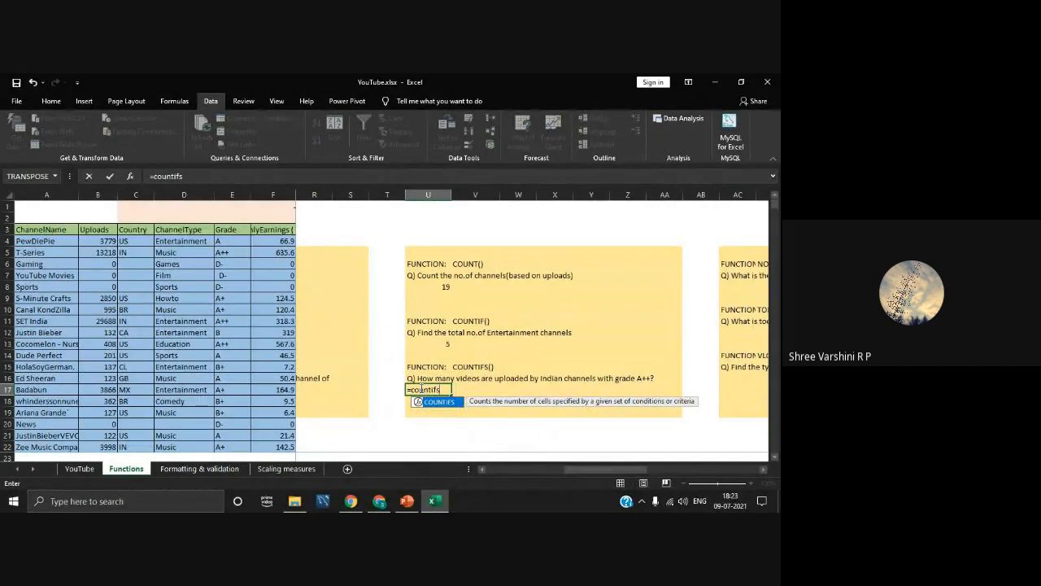
pyautogui.write('(')
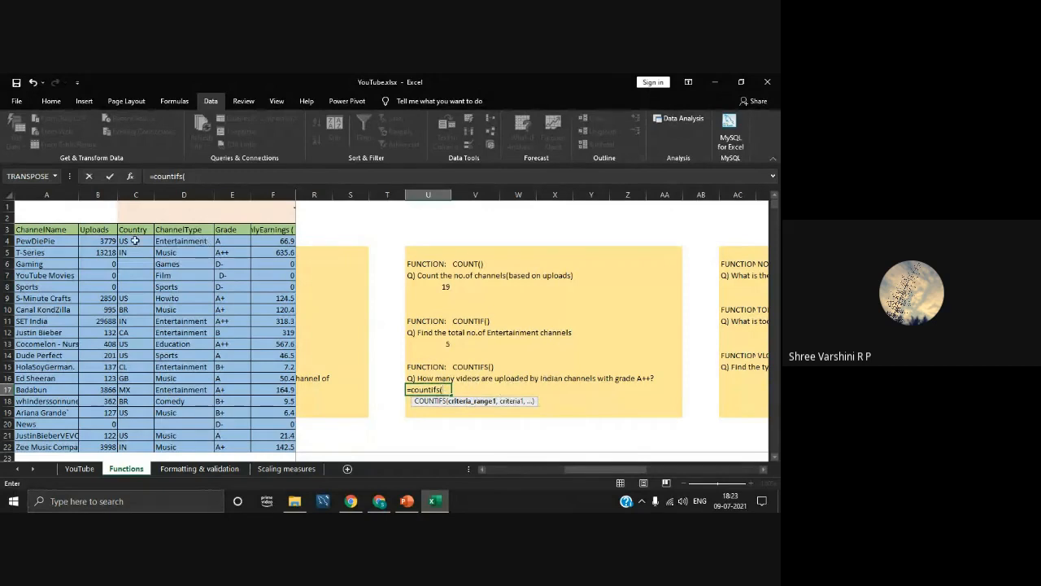
pyautogui.moveTo(133, 240); pyautogui.dragTo(130, 443)
pyautogui.write(',')
pyautogui.click(142, 446)
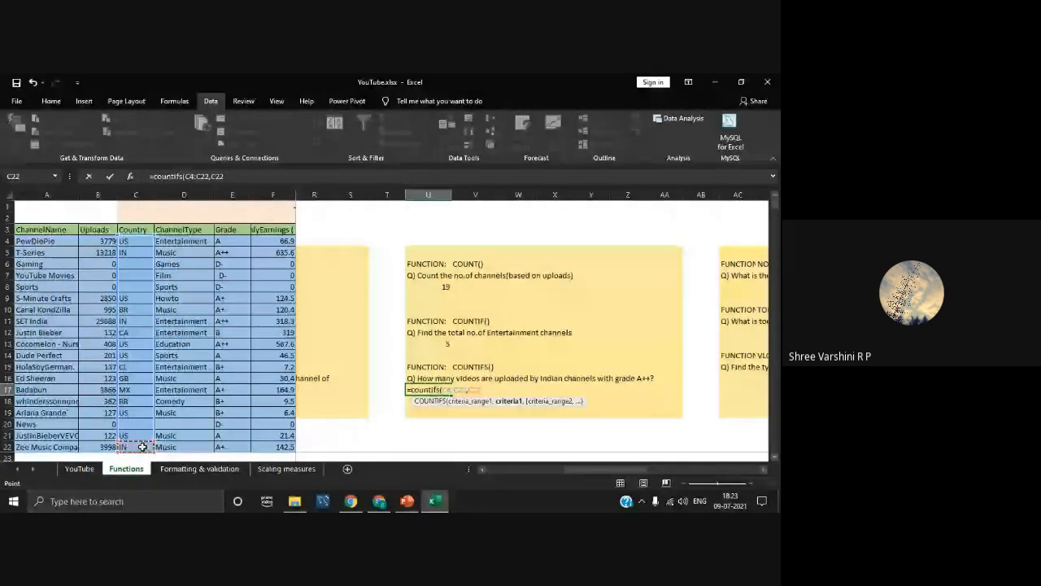
pyautogui.write(',')
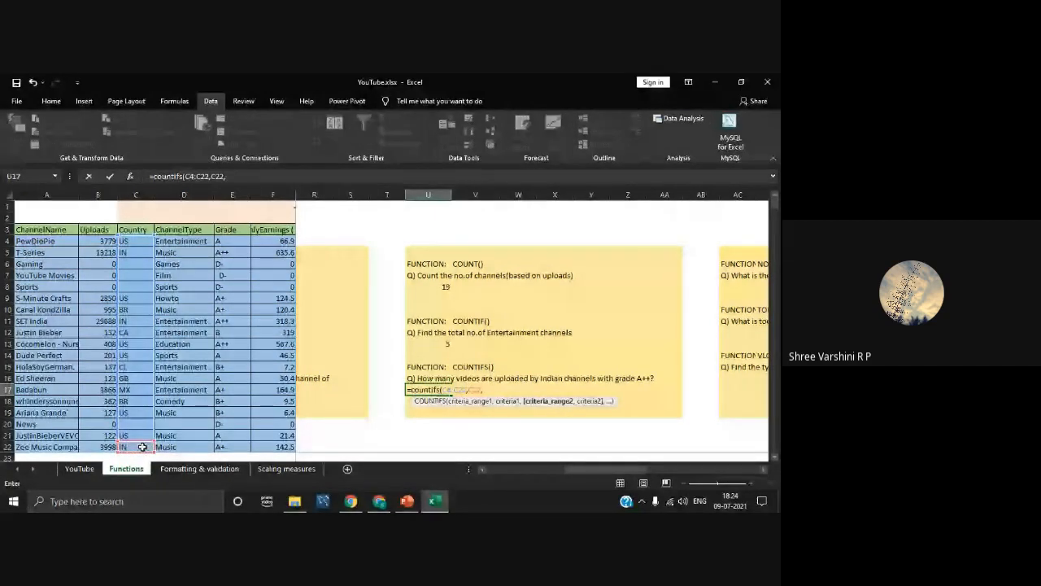
# Add grade range E4:E22 with cell E13 (A++) as the second COUNTIFS criterion and complete the formula
pyautogui.moveTo(232, 241); pyautogui.dragTo(226, 453)
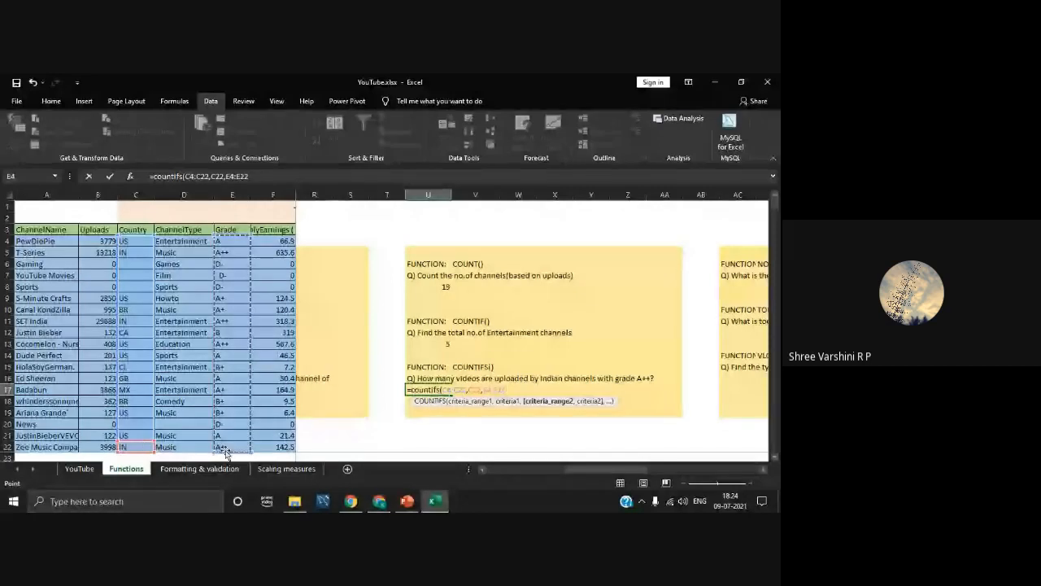
pyautogui.write(',')
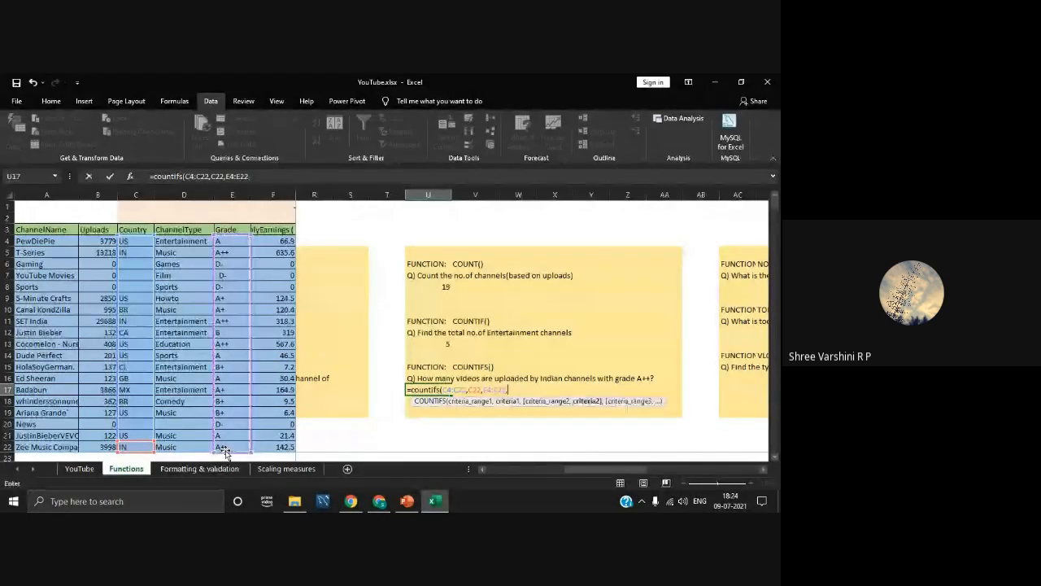
pyautogui.click(226, 346)
pyautogui.write(')')
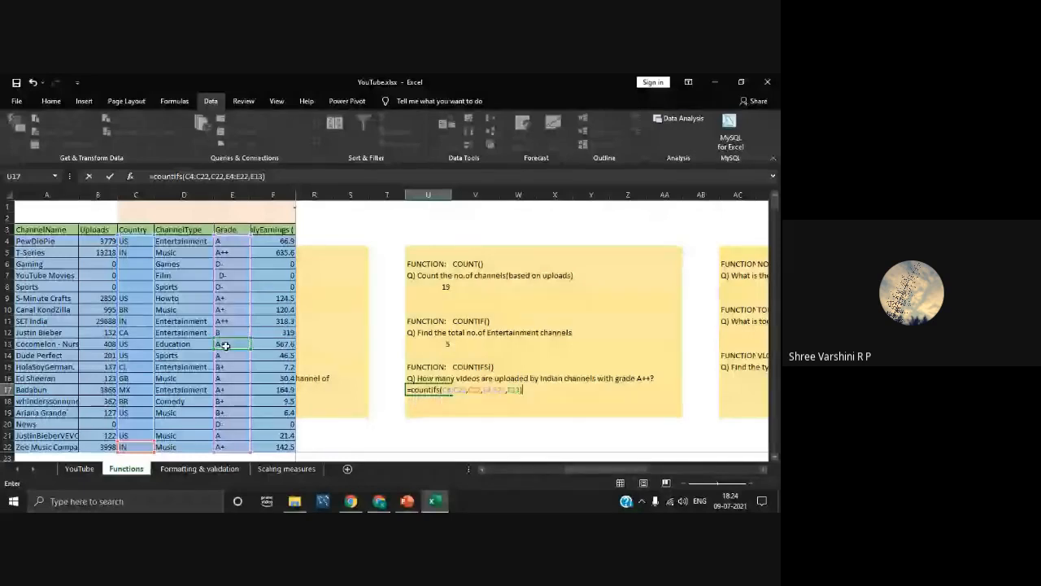
pyautogui.press('Return')
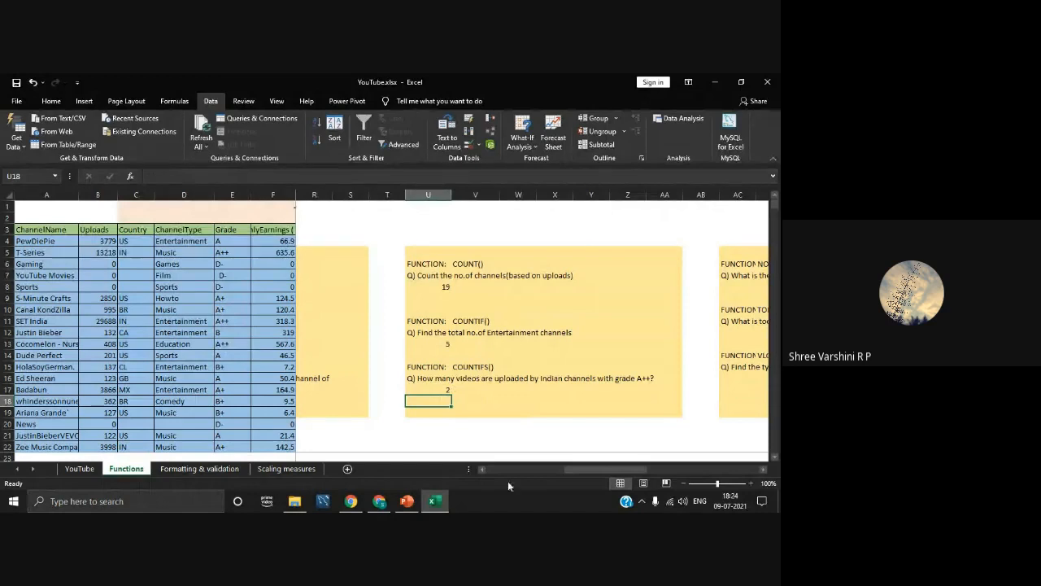
# Switch to the Google Meet call to read the in-call messages and return to the Excel workbook
pyautogui.moveTo(580, 467); pyautogui.dragTo(592, 471)
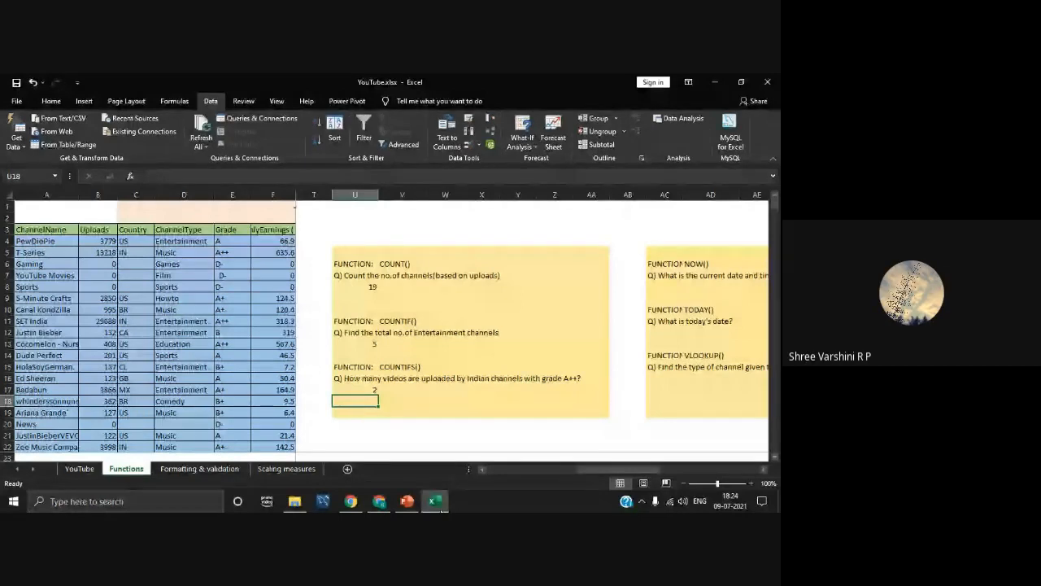
pyautogui.click(379, 501)
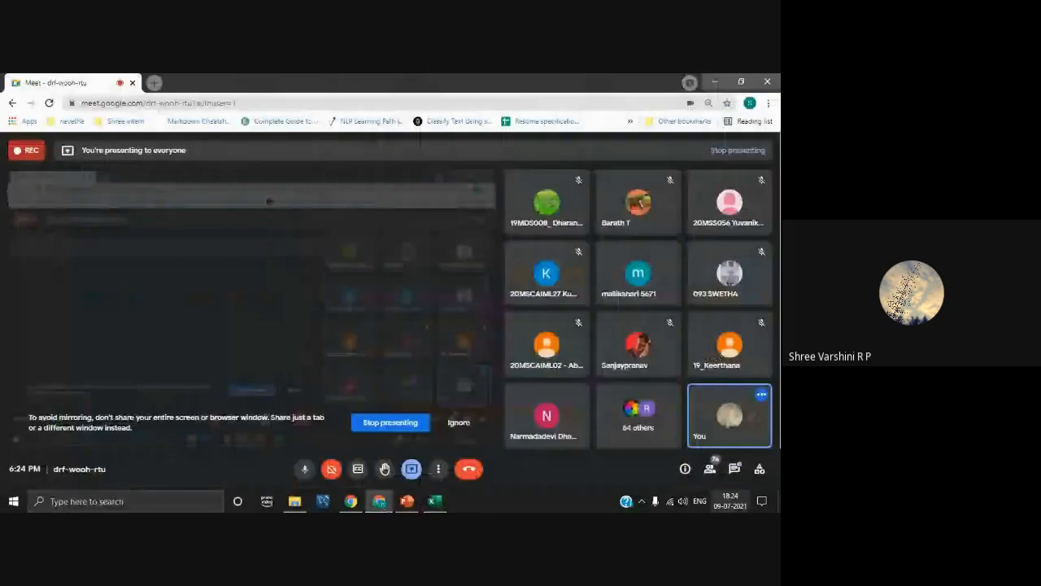
pyautogui.click(736, 470)
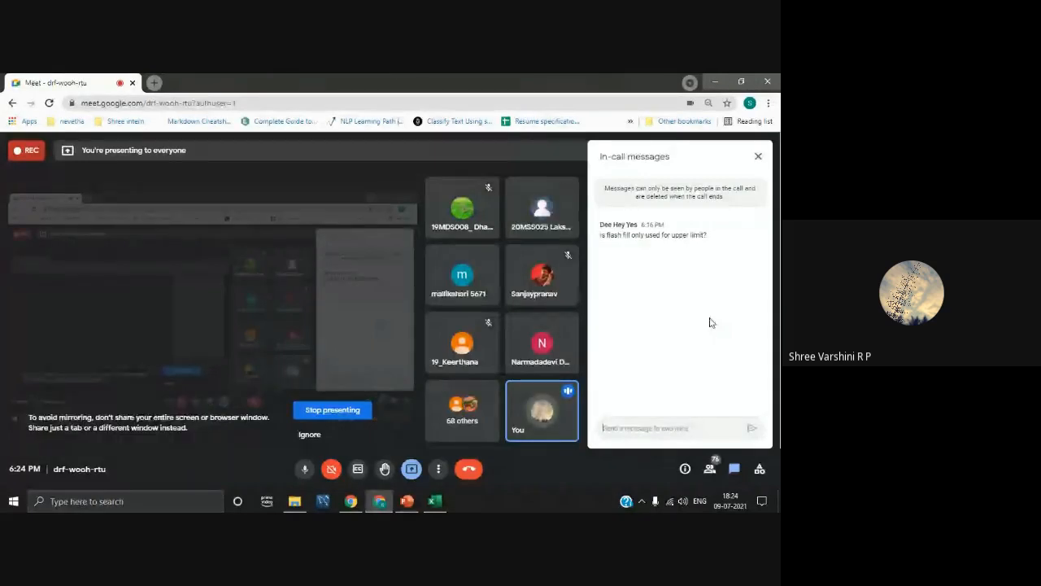
pyautogui.click(444, 504)
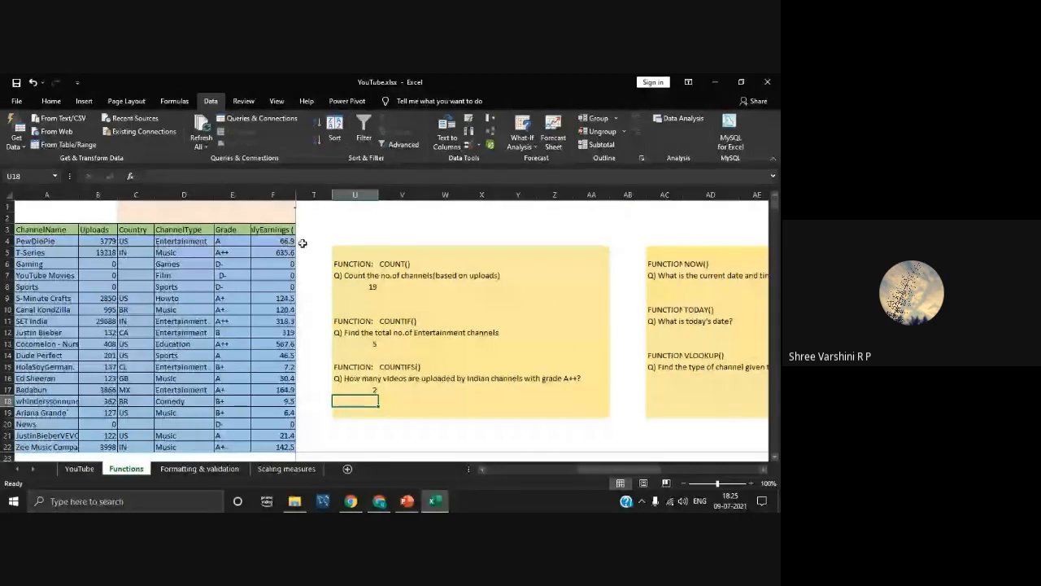
# Widen column AC slightly to fit the labels of the NOW, TODAY and VLOOKUP questions
pyautogui.moveTo(611, 469); pyautogui.dragTo(651, 470)
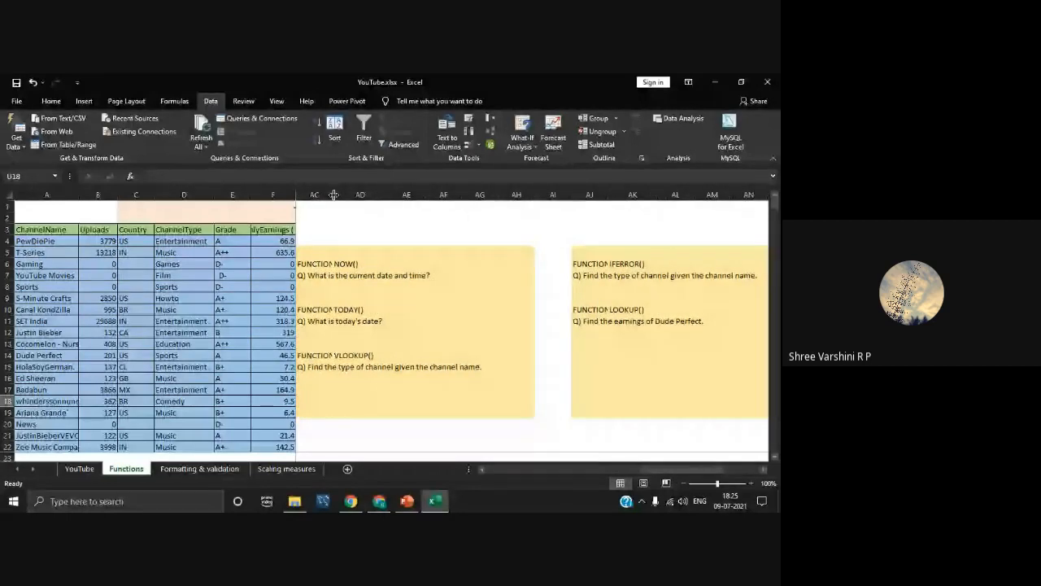
pyautogui.moveTo(333, 194); pyautogui.dragTo(344, 194)
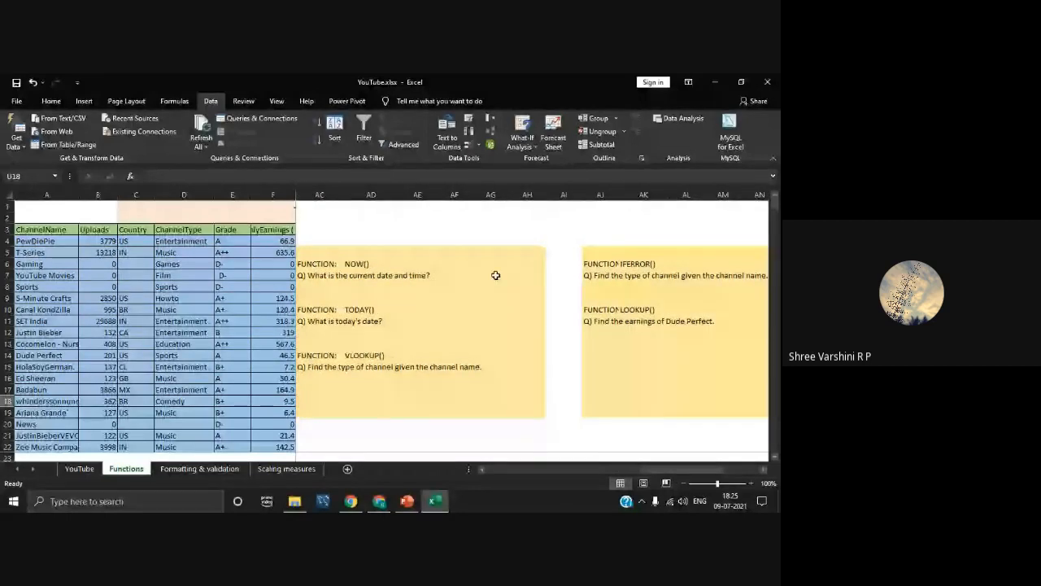
pyautogui.moveTo(651, 468); pyautogui.dragTo(642, 468)
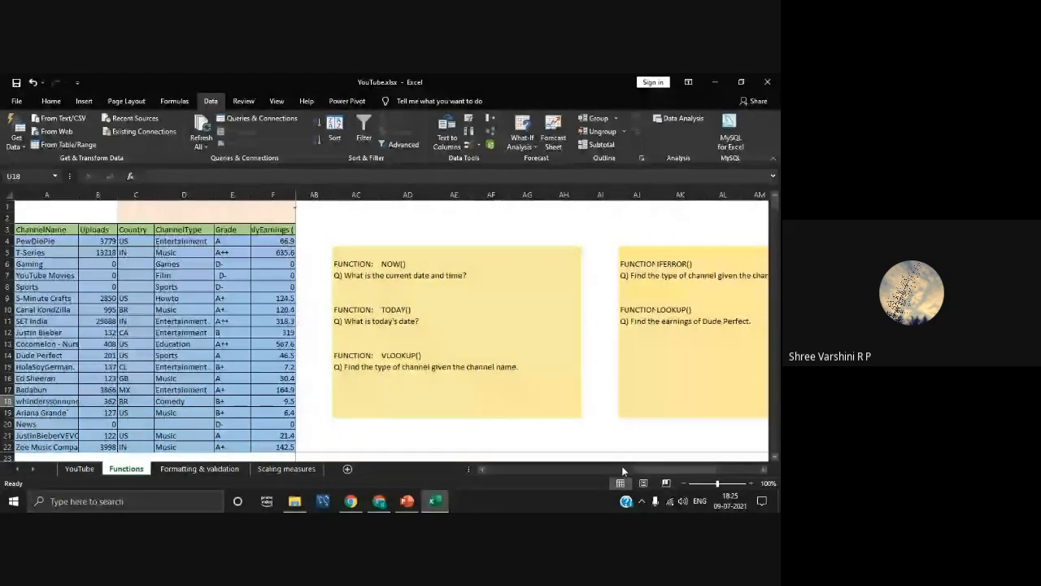
pyautogui.moveTo(378, 505)
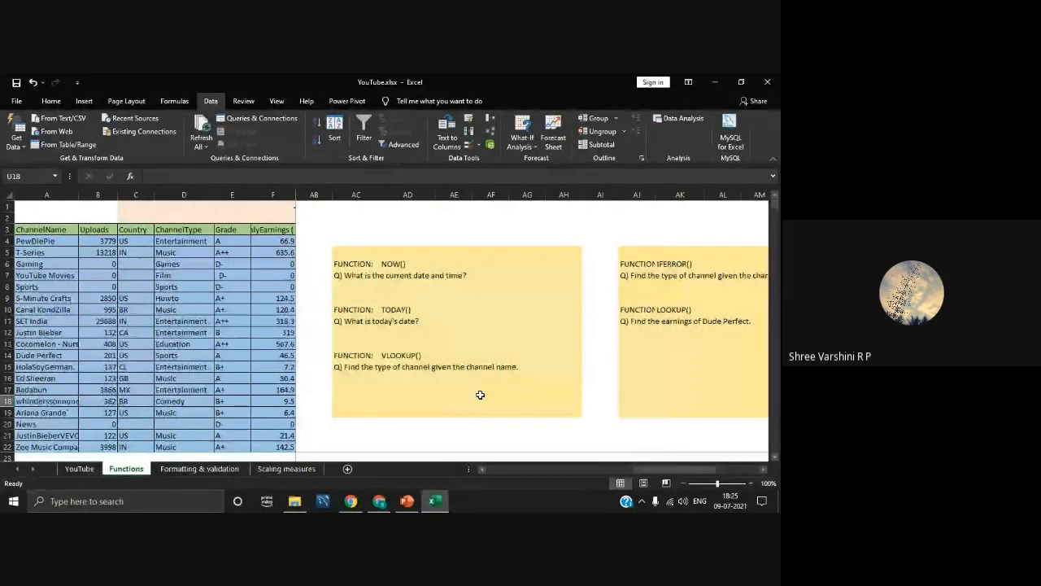
# Enter =now() in AC8 and widen column AC enough to display the full date and time
pyautogui.click(357, 286)
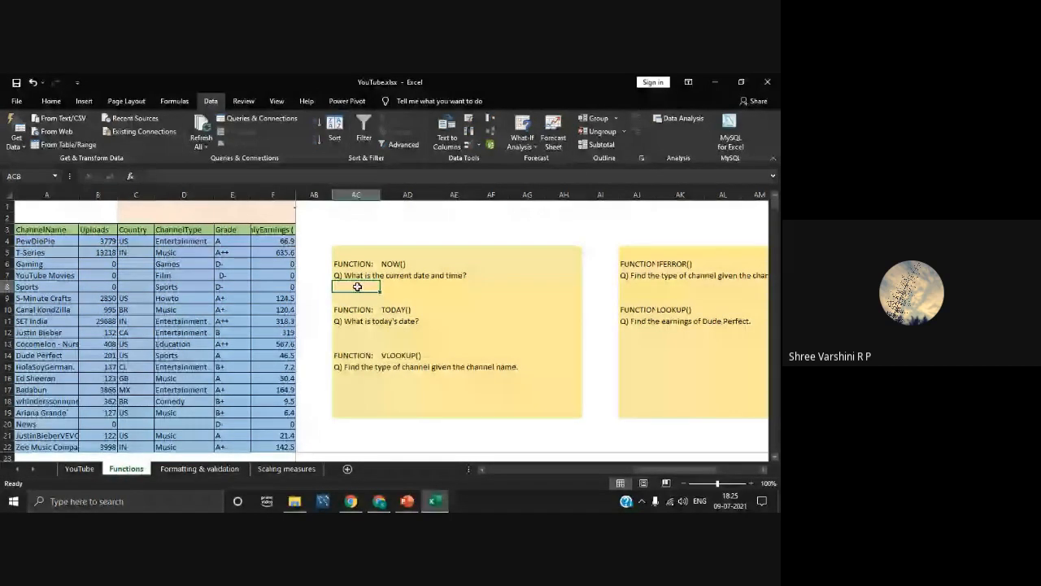
pyautogui.write('=')
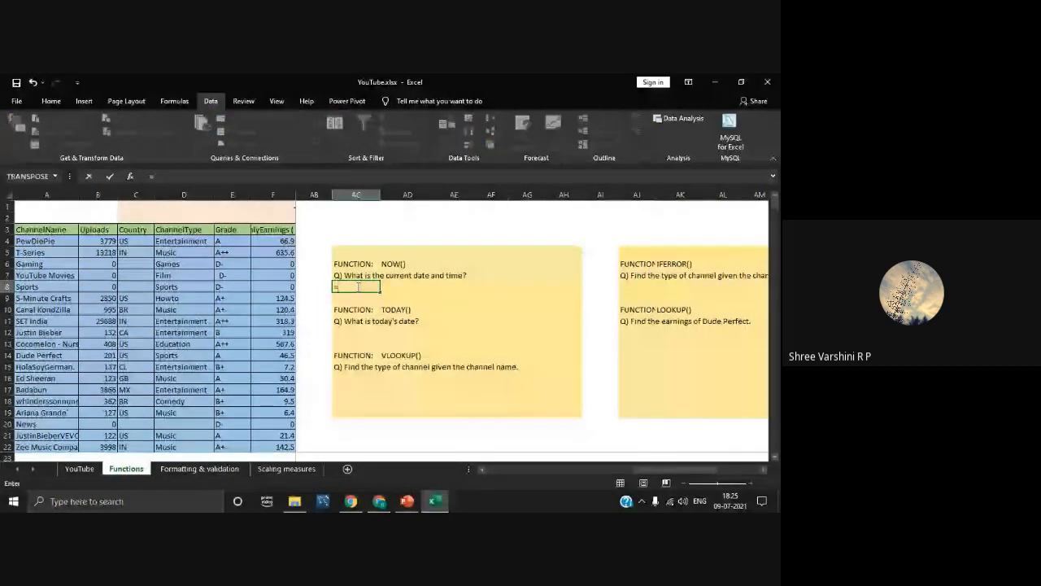
pyautogui.write('now()')
pyautogui.press('Return')
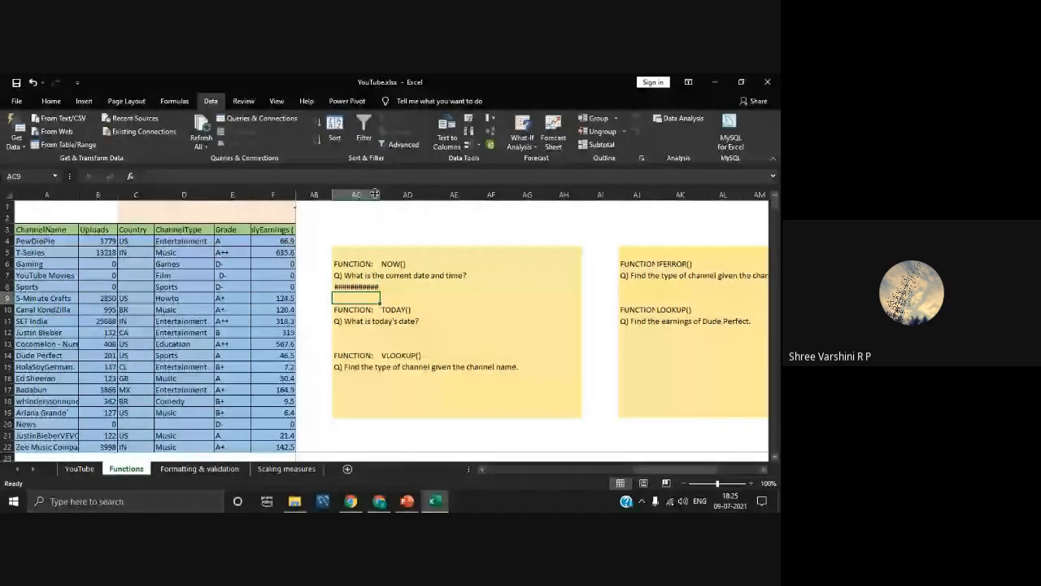
pyautogui.moveTo(375, 193); pyautogui.dragTo(420, 190)
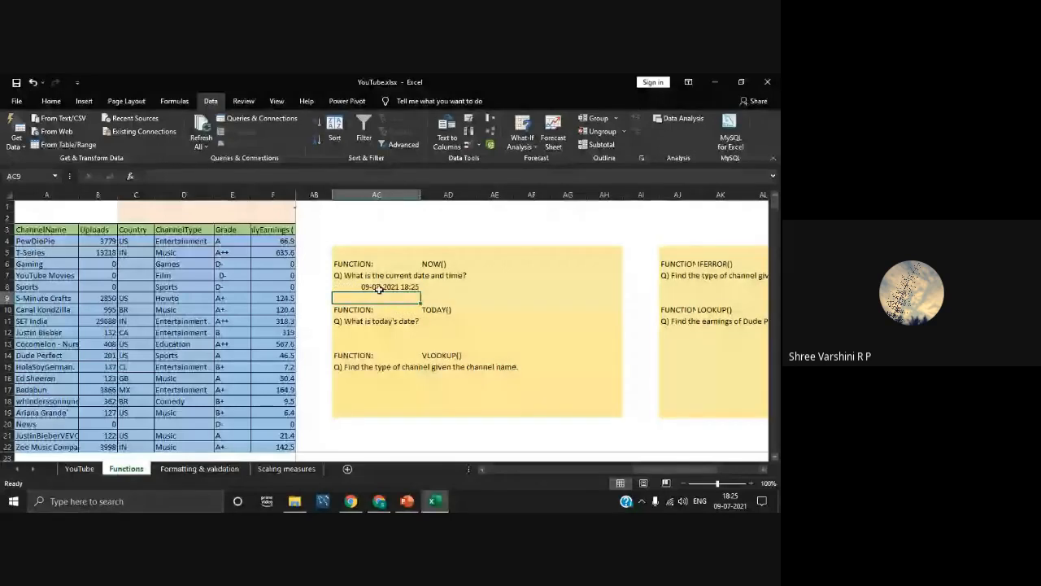
# Enter =today() in AC12 below the question about today's date
pyautogui.click(387, 332)
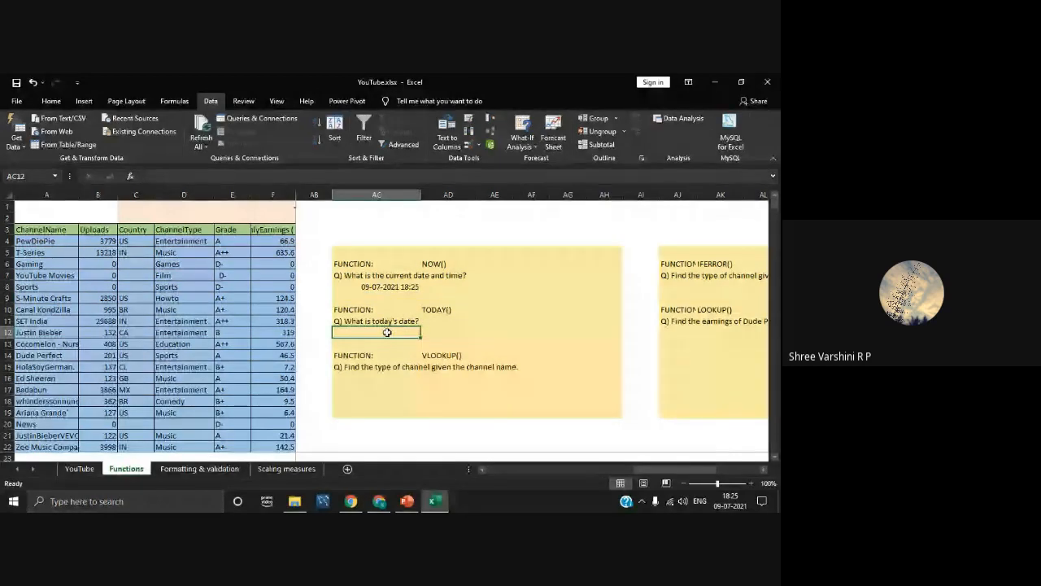
pyautogui.write('=ti')
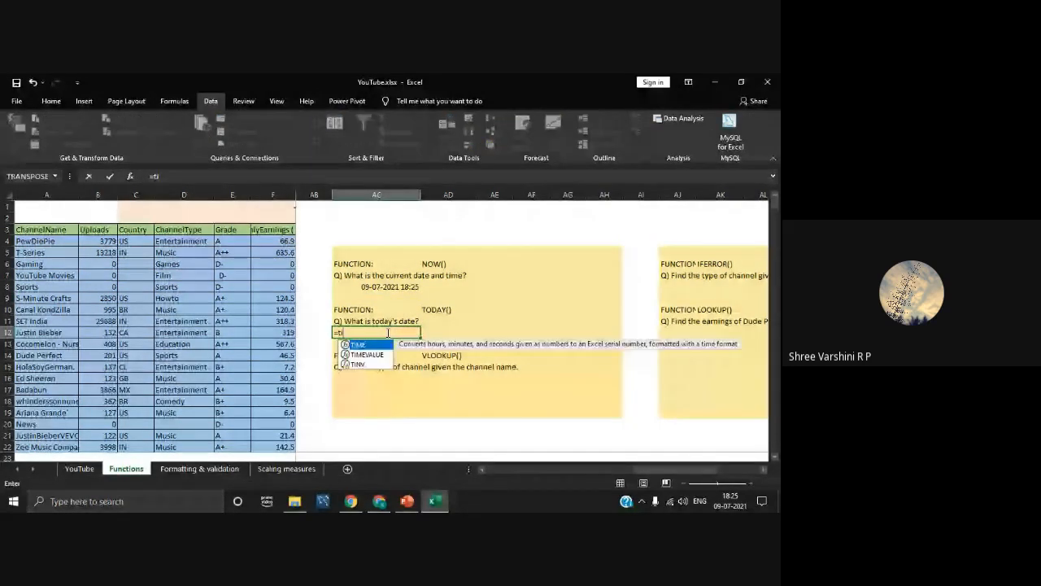
pyautogui.press('BackSpace')
pyautogui.write('oday')
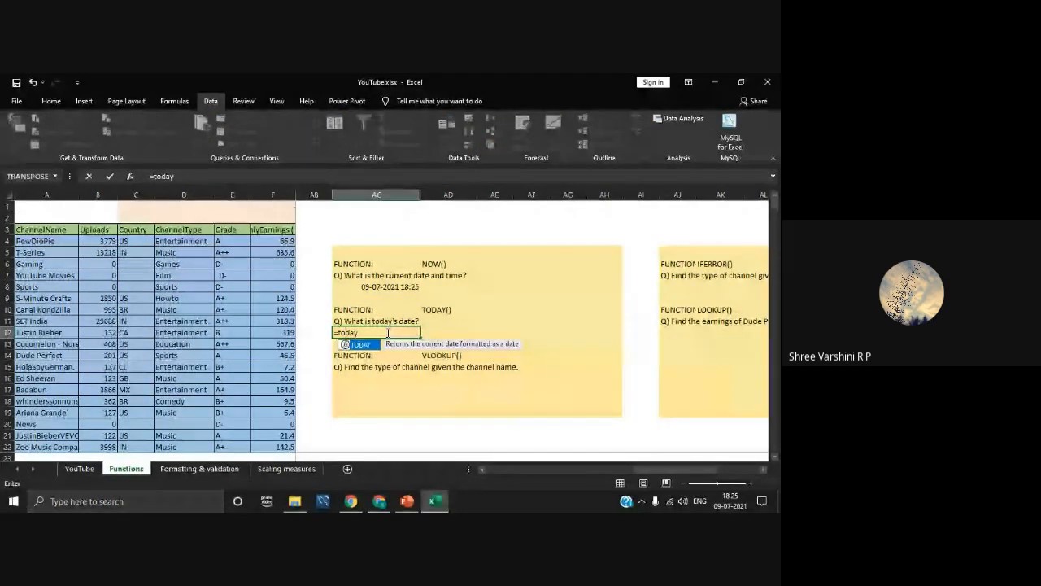
pyautogui.write('()')
pyautogui.press('Return')
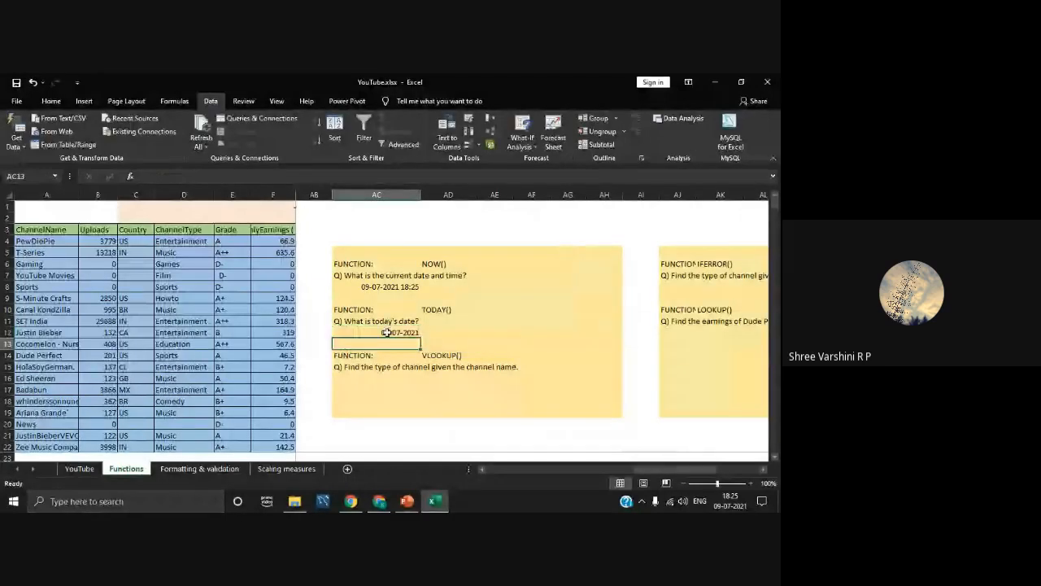
# Enter =vlookup(A9,A3:D22,4,0) in AC16 to find the channel type of 5-Minute Crafts by exact match
pyautogui.click(382, 380)
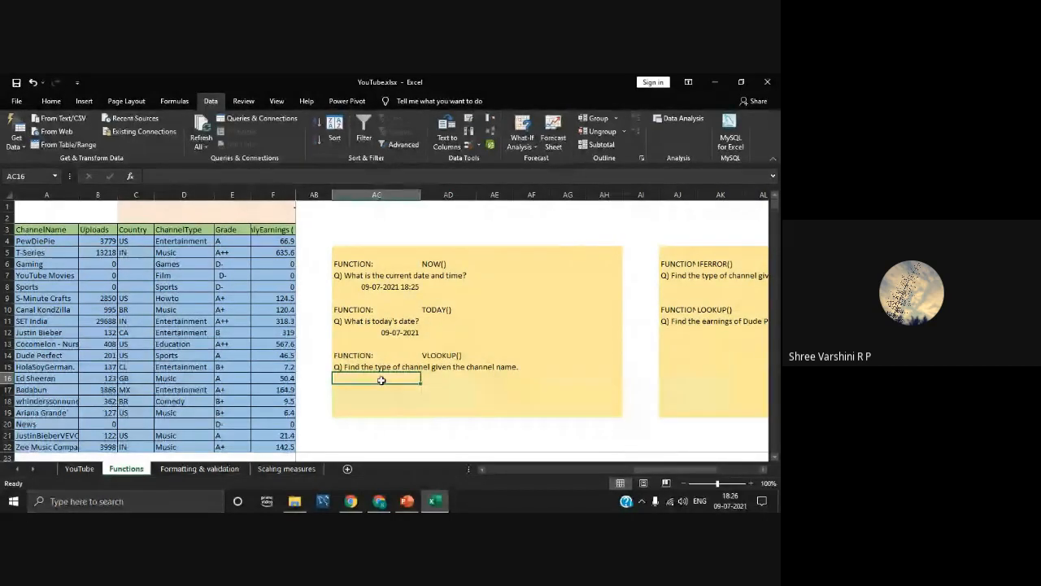
pyautogui.write('=vlo')
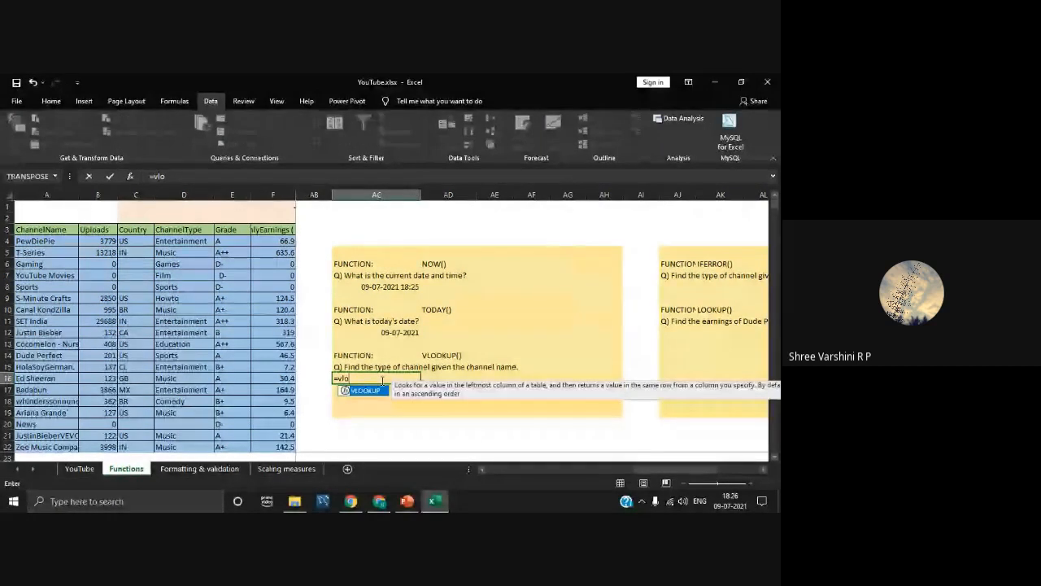
pyautogui.write('okup')
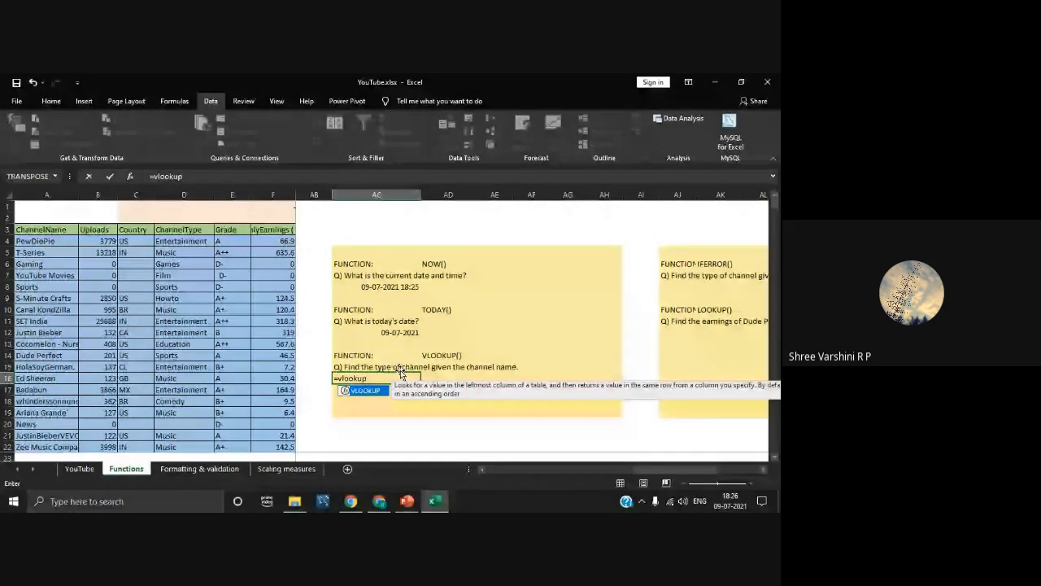
pyautogui.write('(')
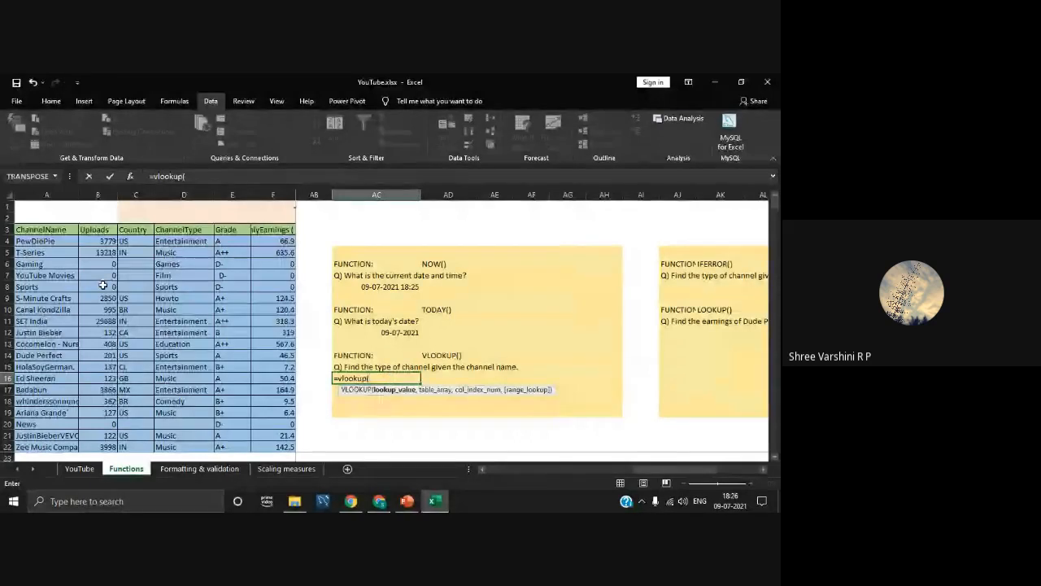
pyautogui.click(42, 298)
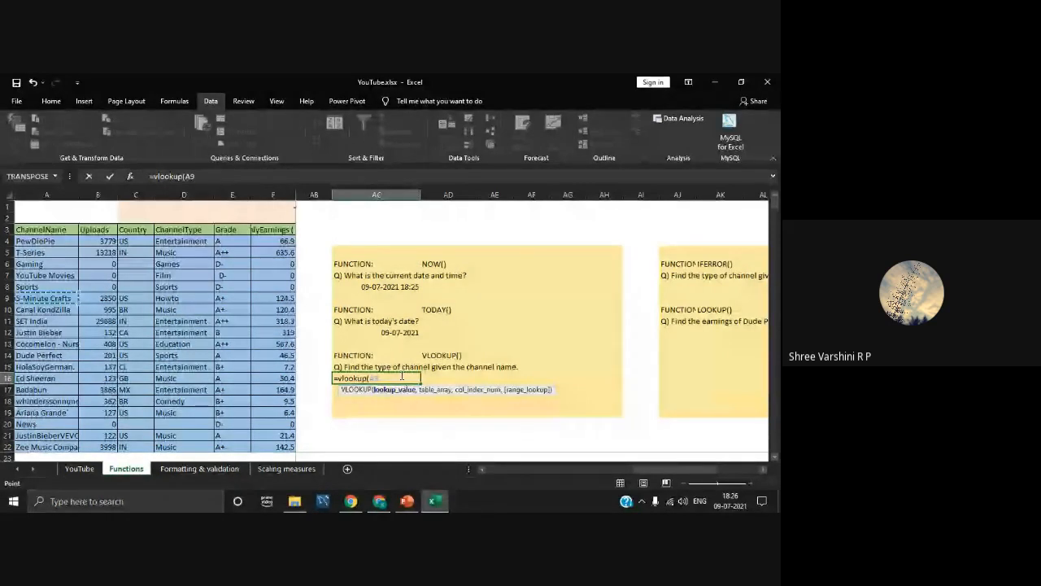
pyautogui.write(',')
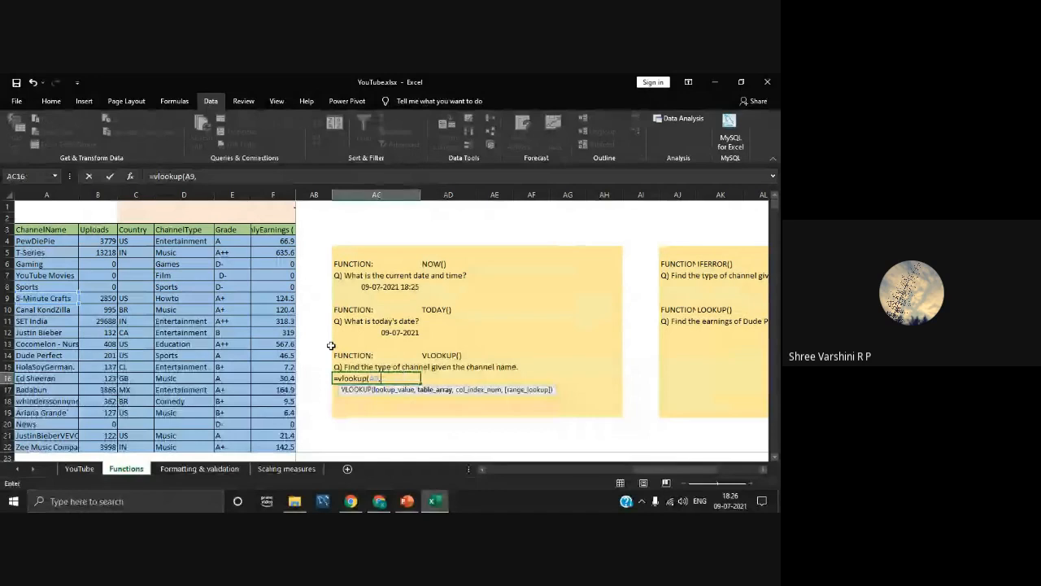
pyautogui.click(54, 230)
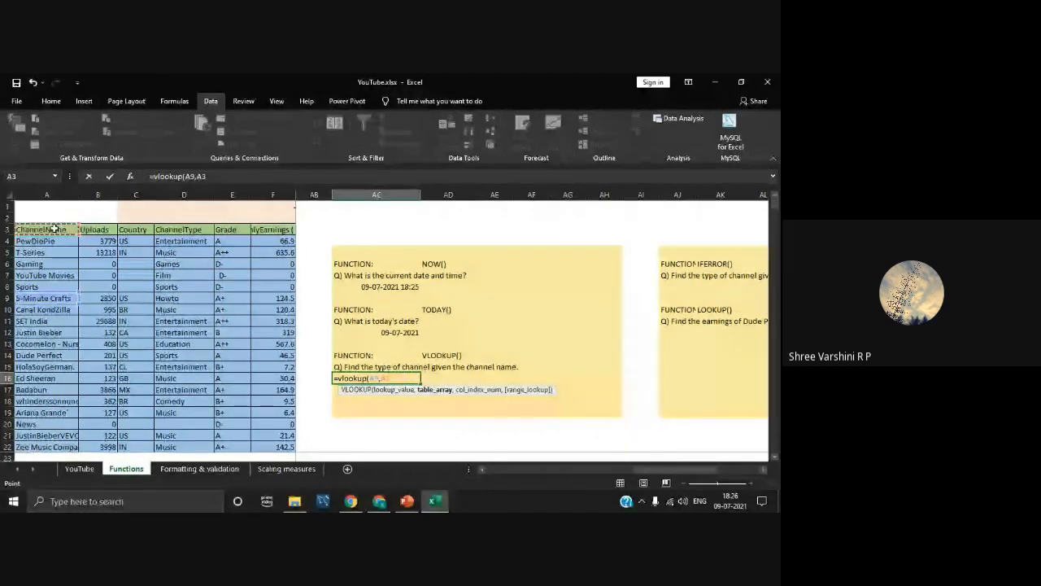
pyautogui.moveTo(53, 229); pyautogui.dragTo(188, 447)
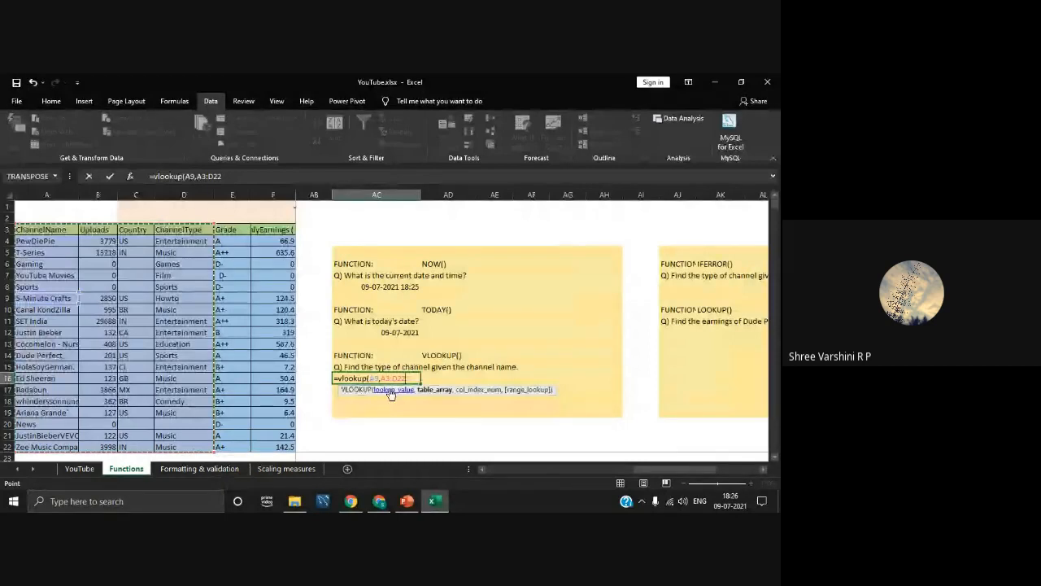
pyautogui.write(',')
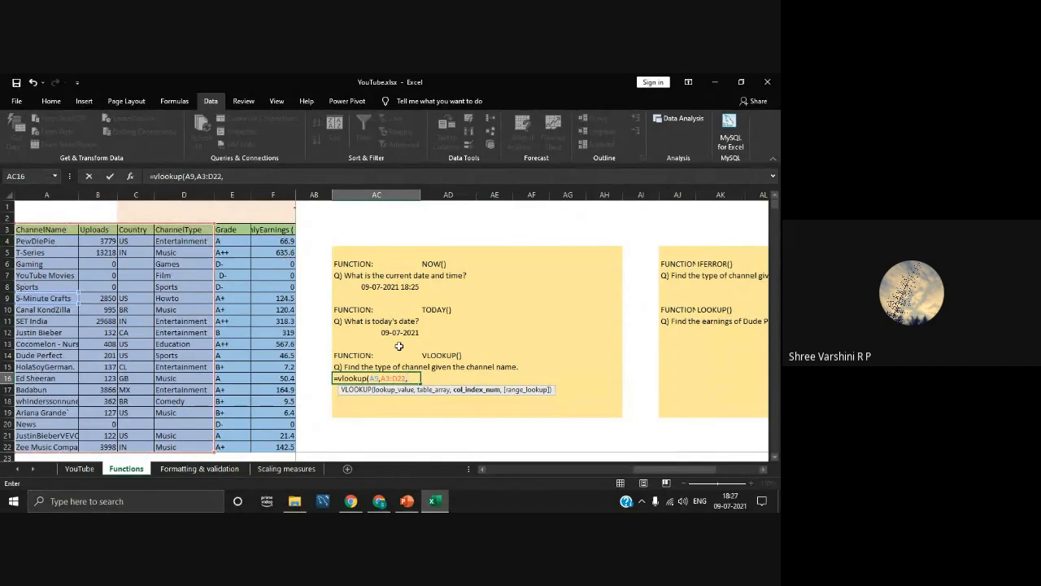
pyautogui.write('4,')
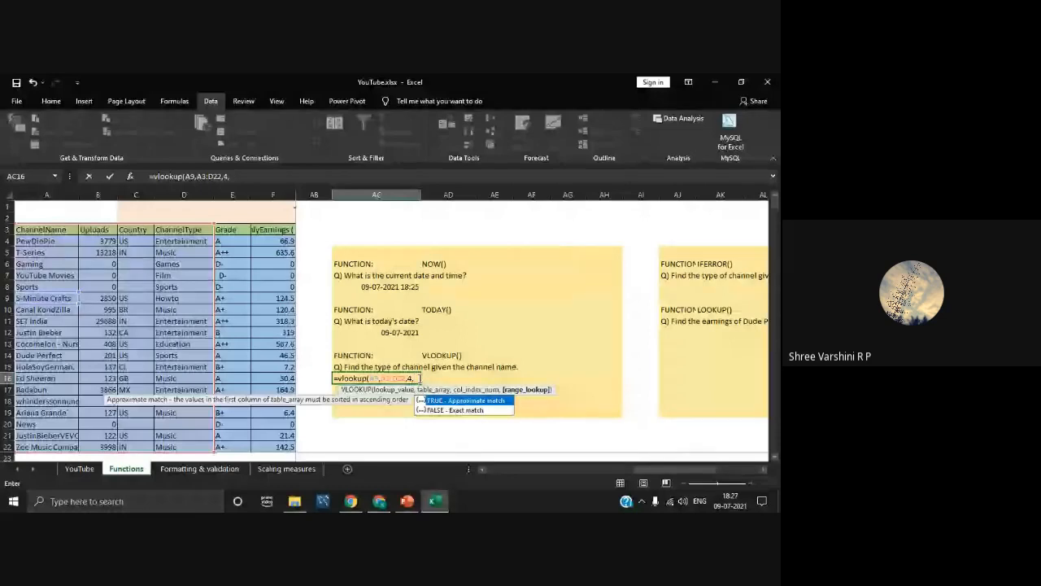
pyautogui.write('0')
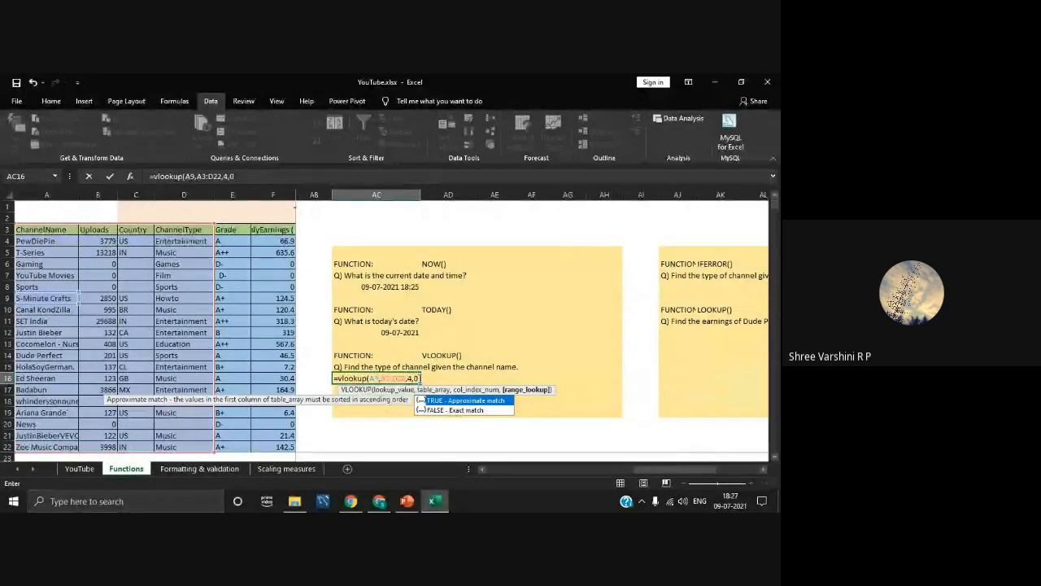
pyautogui.write(')')
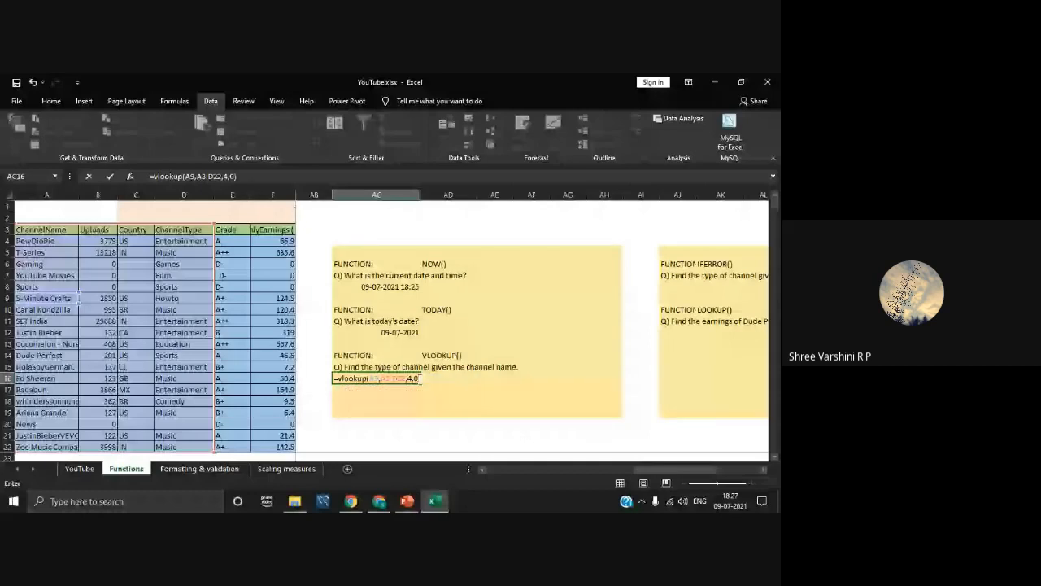
pyautogui.press('Return')
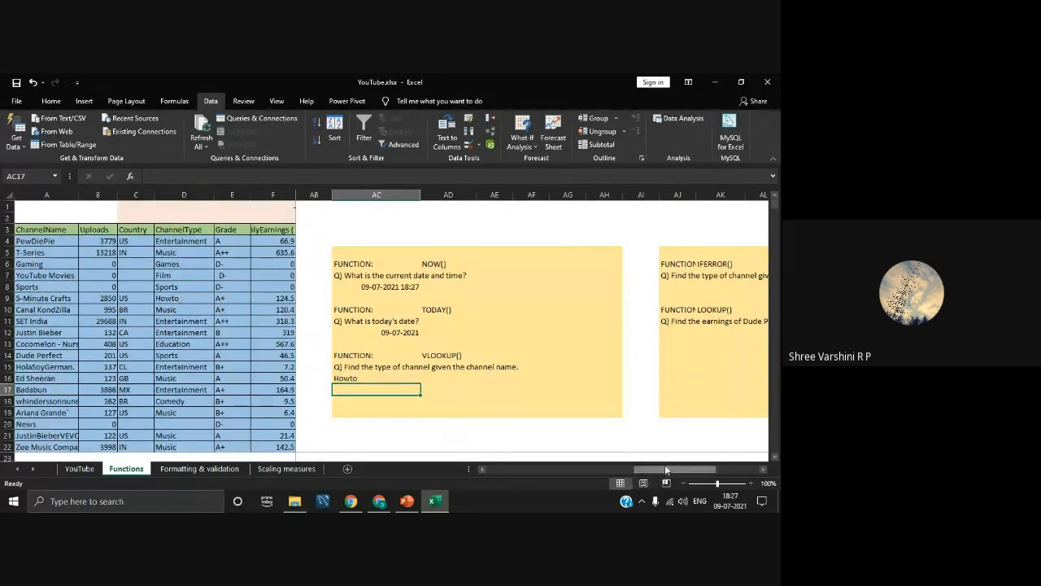
# Widen column AJ enough to show the FUNCTION labels of the IFERROR and LOOKUP questions in full
pyautogui.moveTo(654, 470)
pyautogui.mouseDown()
pyautogui.moveTo(692, 470)
pyautogui.moveTo(667, 471)
pyautogui.mouseUp()
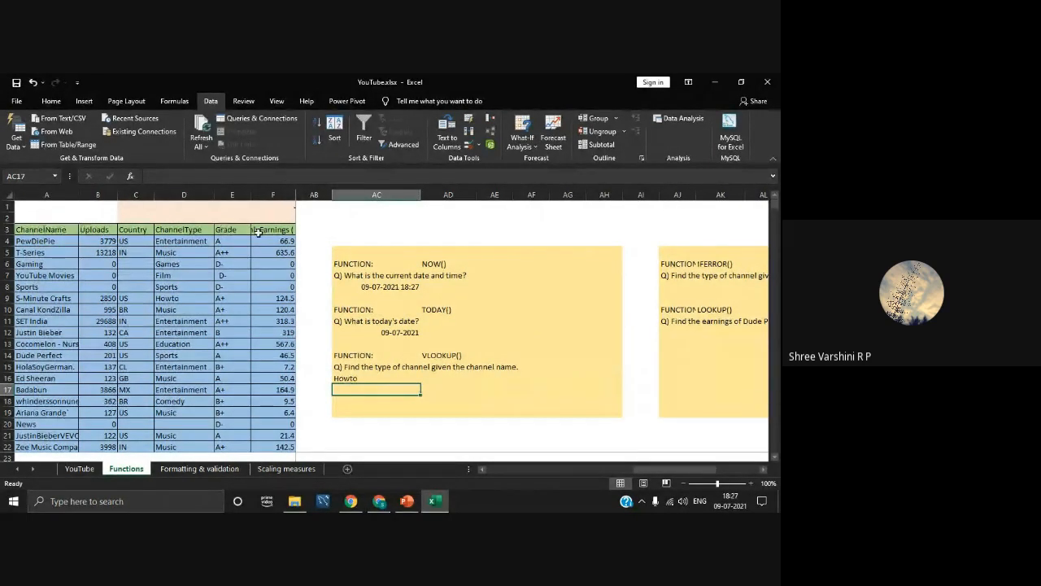
pyautogui.moveTo(650, 469); pyautogui.dragTo(701, 480)
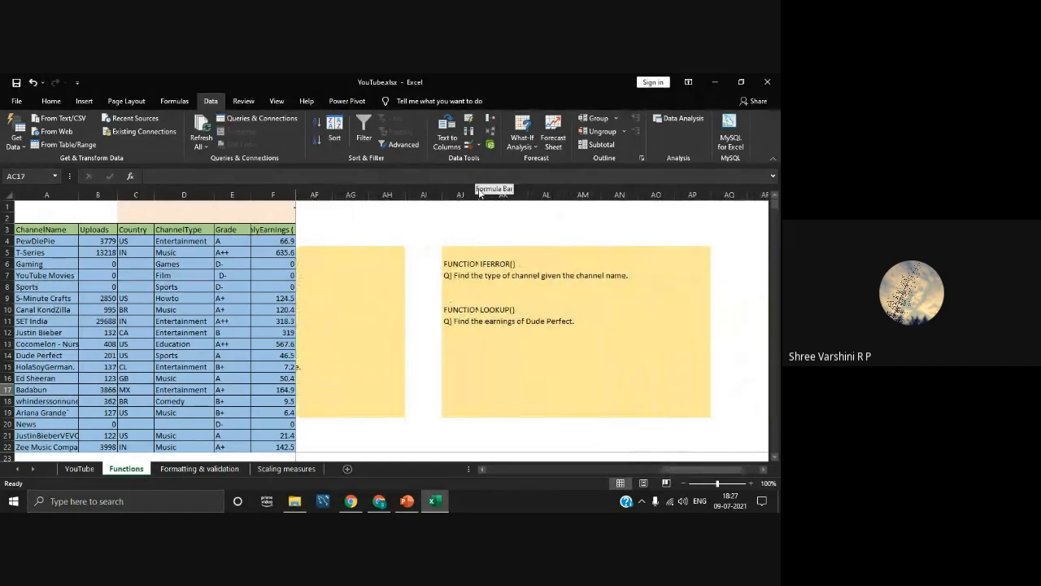
pyautogui.moveTo(479, 194); pyautogui.dragTo(502, 194)
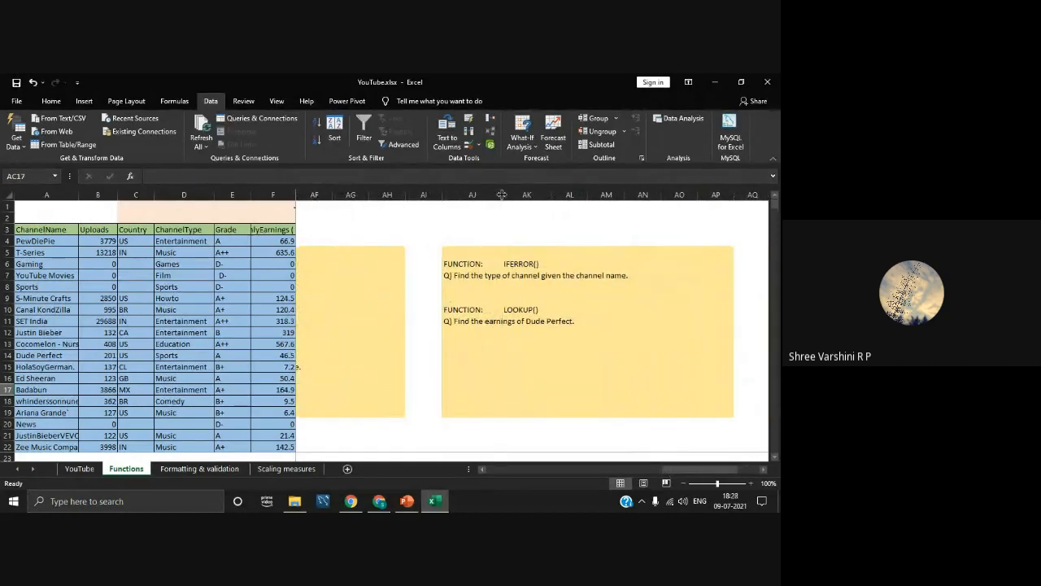
# Enter =iferror(AC16,"Not Found") in AJ8, using the VLOOKUP answer cell as the value to test
pyautogui.click(479, 284)
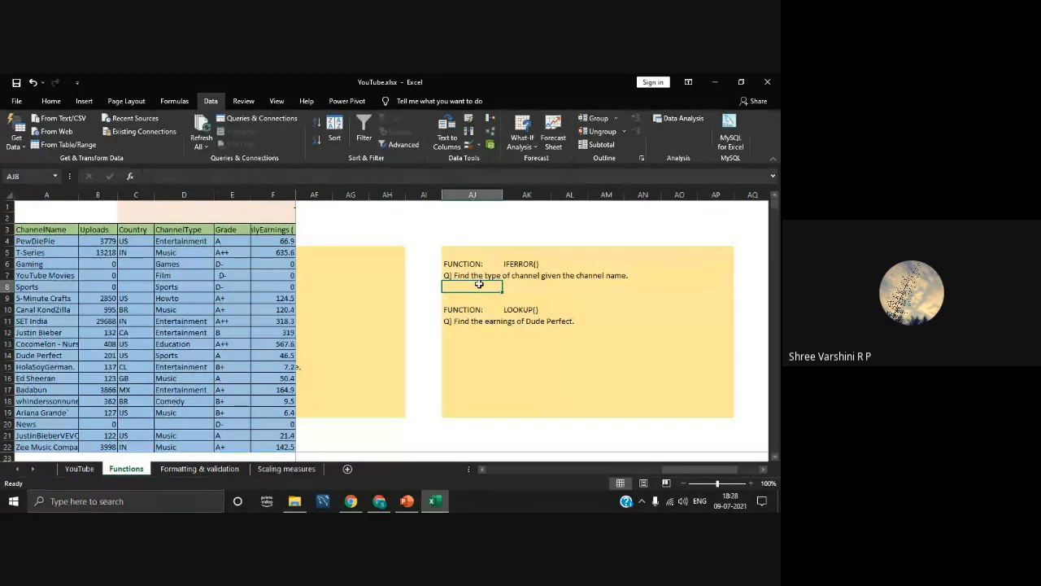
pyautogui.write('=')
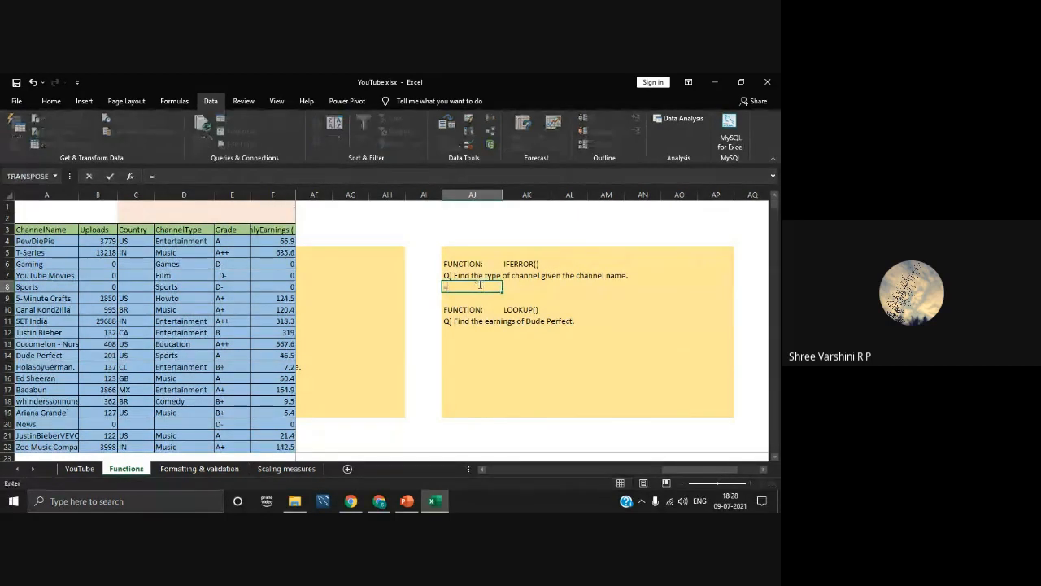
pyautogui.write('iferror')
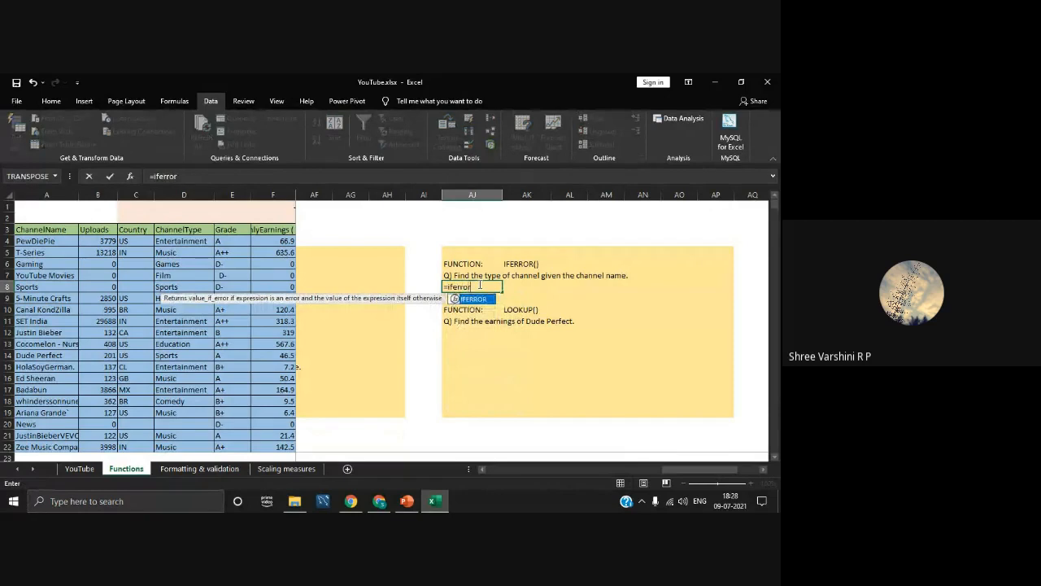
pyautogui.write('(')
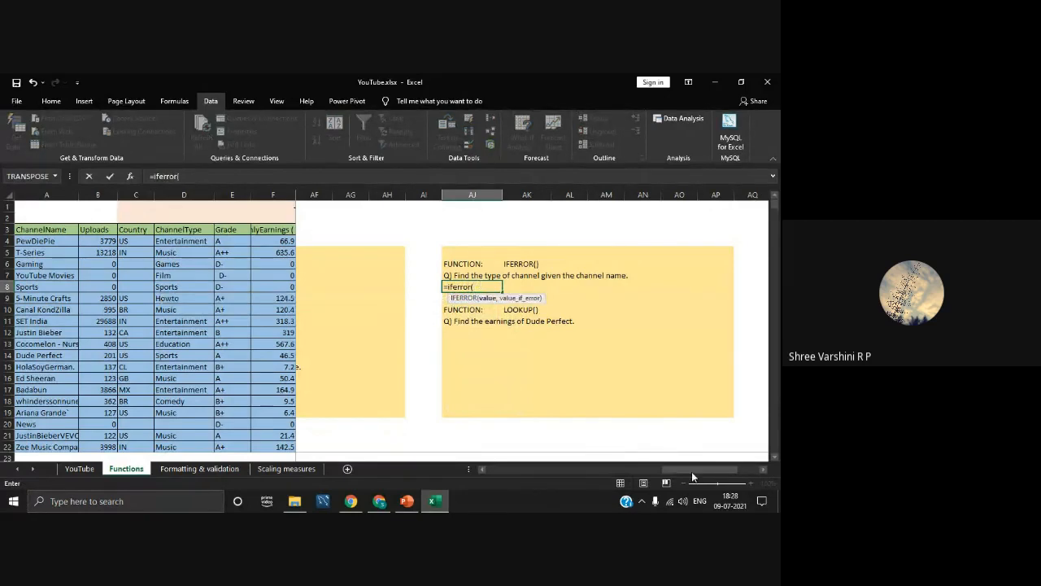
pyautogui.moveTo(694, 469); pyautogui.dragTo(655, 469)
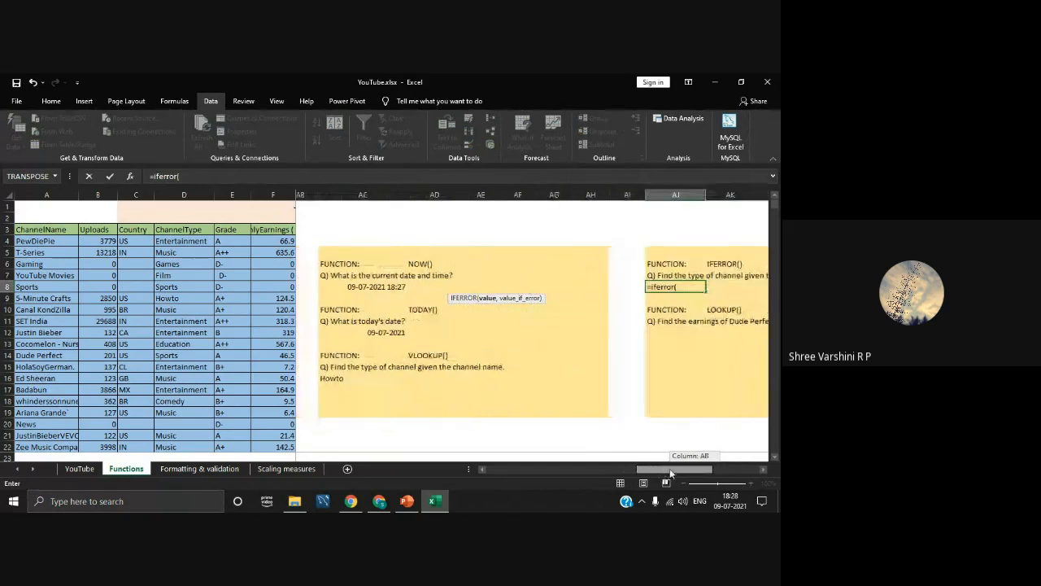
pyautogui.click(319, 378)
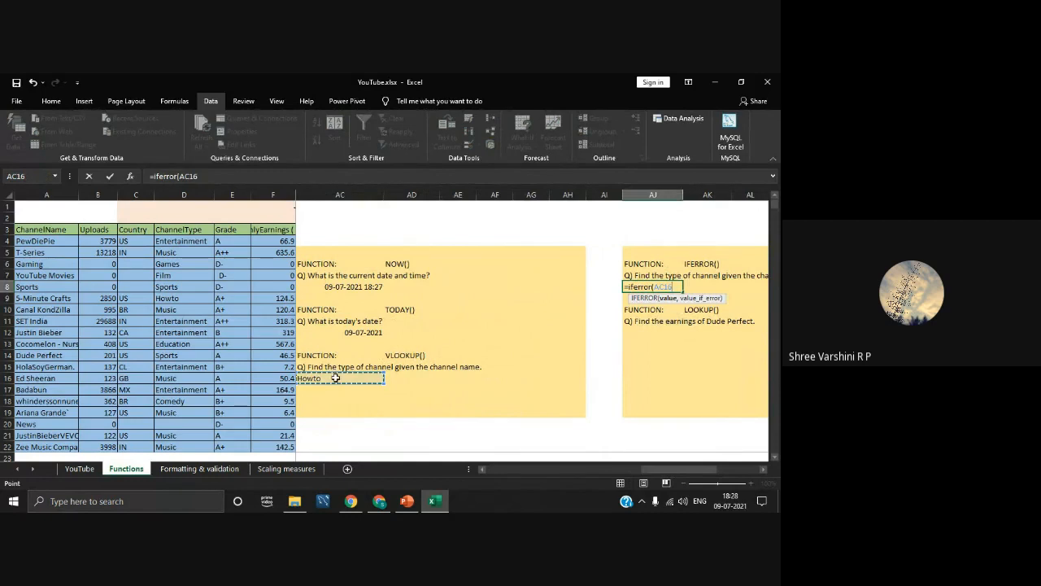
pyautogui.write(',"')
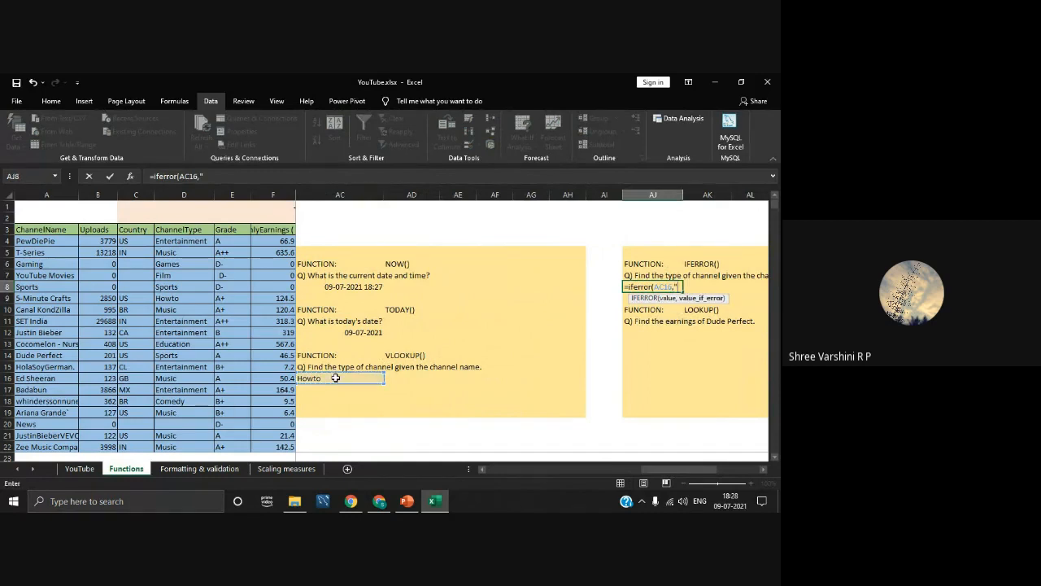
pyautogui.write('Not Found"')
pyautogui.press('Return')
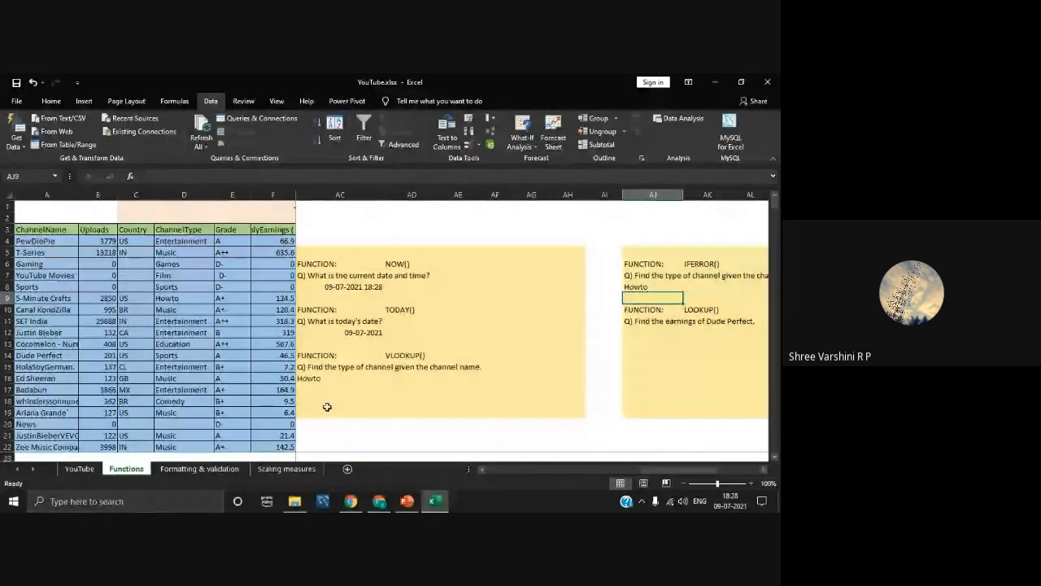
# Replace the lookup value in AC16's VLOOKUP formula with B16 and check the IFERROR formula in AJ8
pyautogui.click(325, 377)
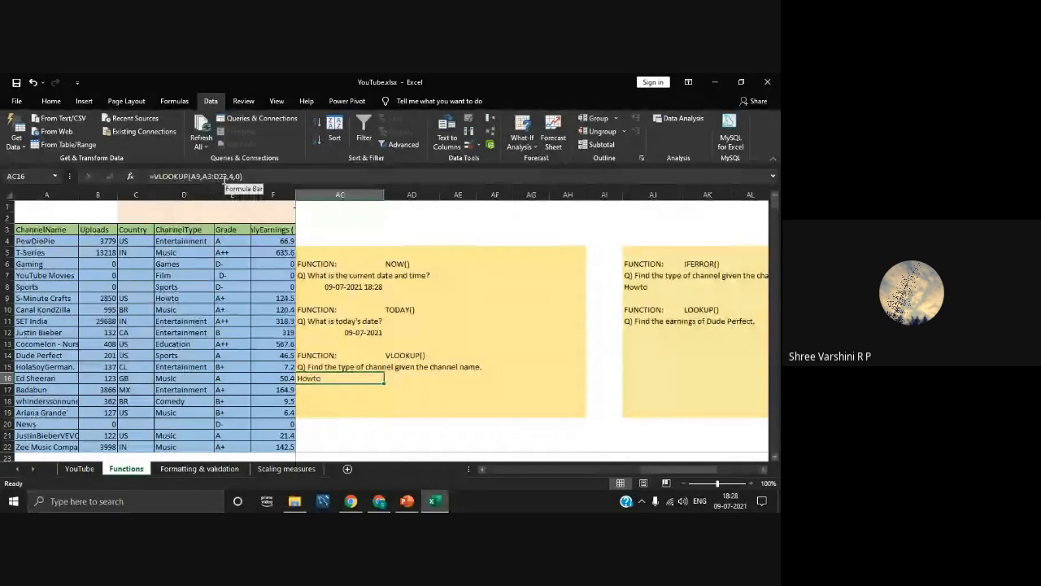
pyautogui.click(201, 176)
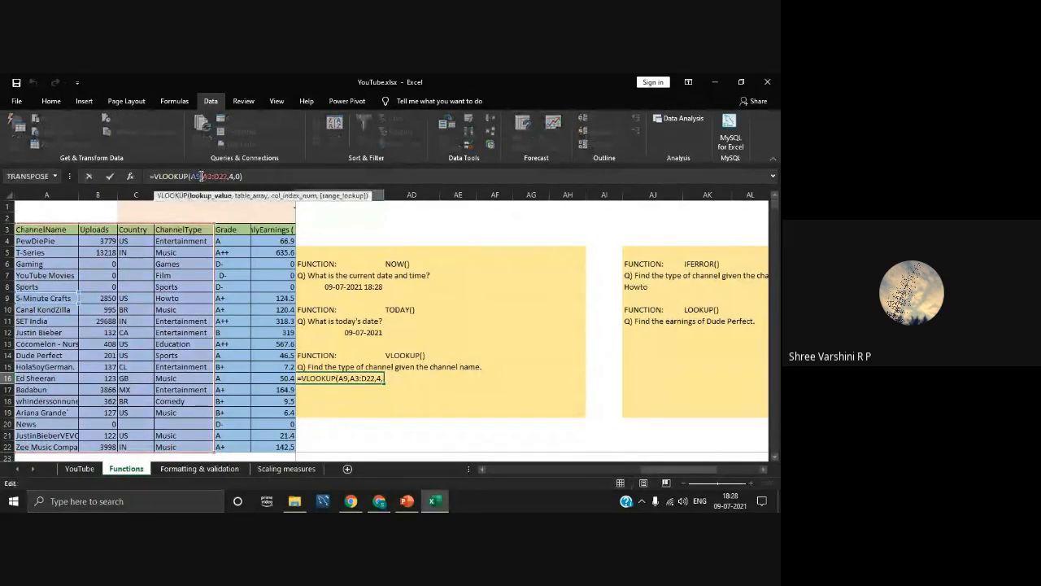
pyautogui.press('BackSpace')
pyautogui.press('BackSpace')
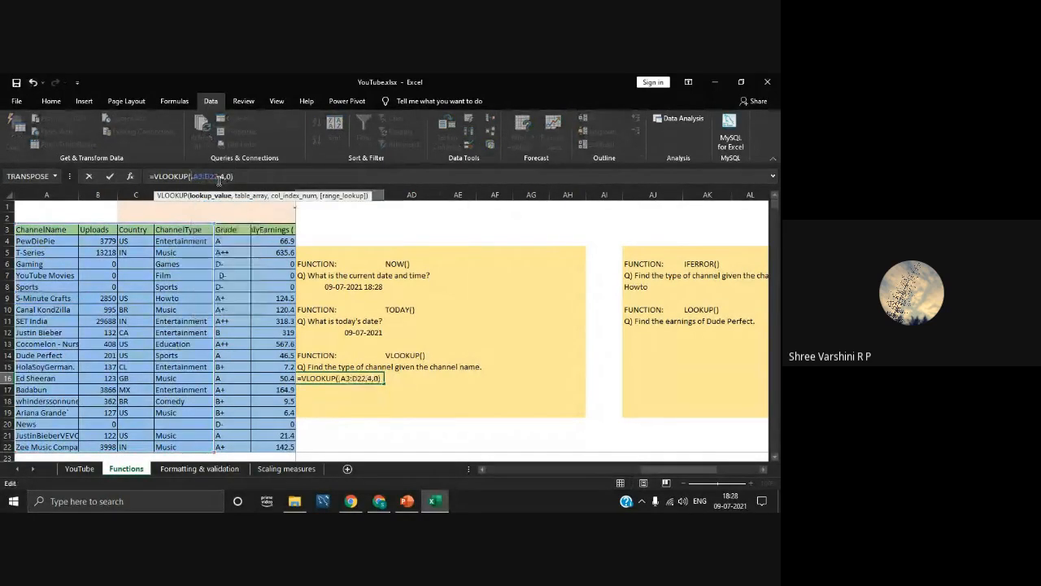
pyautogui.click(99, 377)
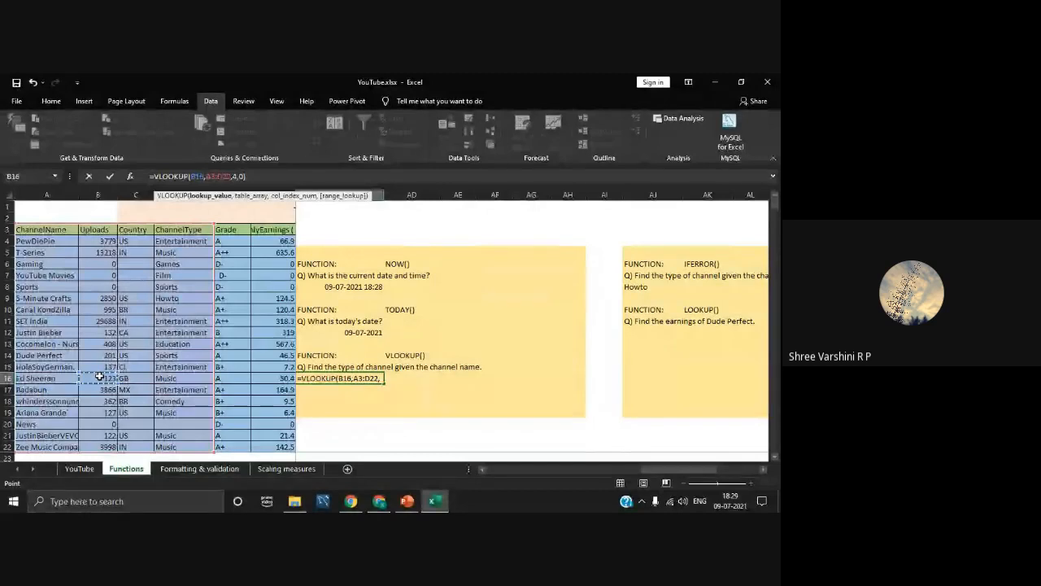
pyautogui.press('End')
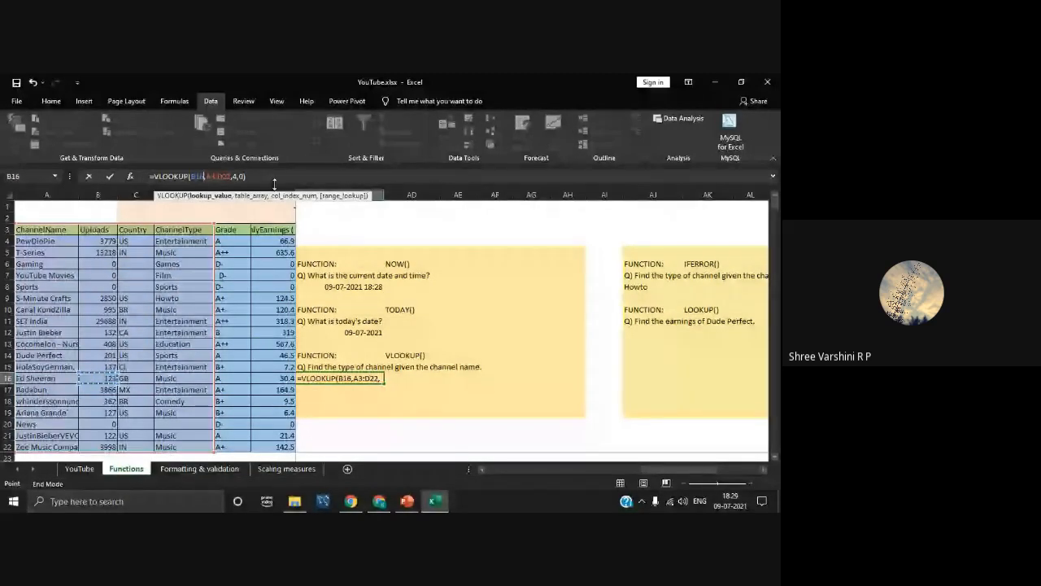
pyautogui.press('Return')
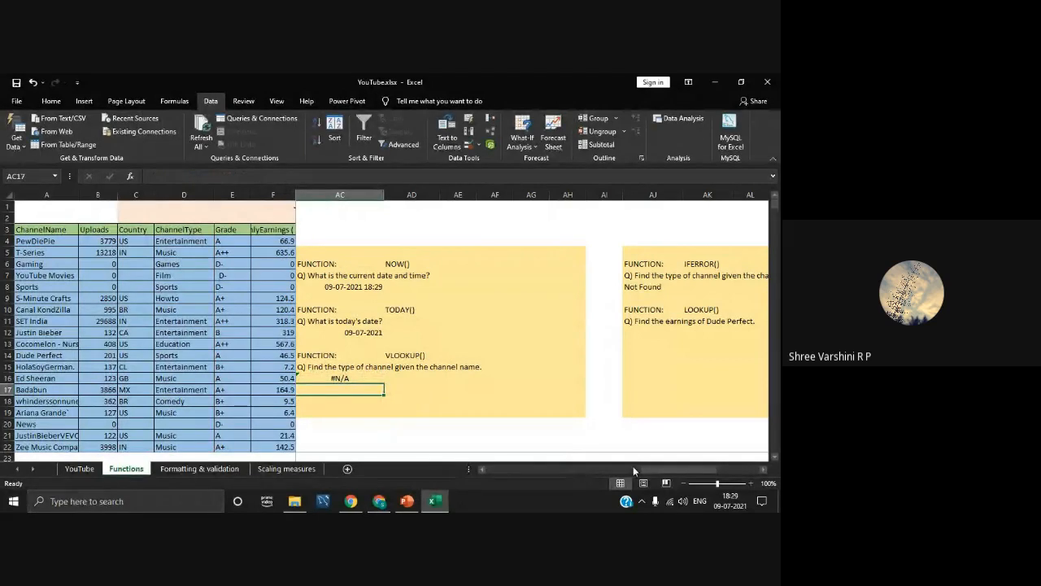
pyautogui.moveTo(633, 470); pyautogui.dragTo(683, 474)
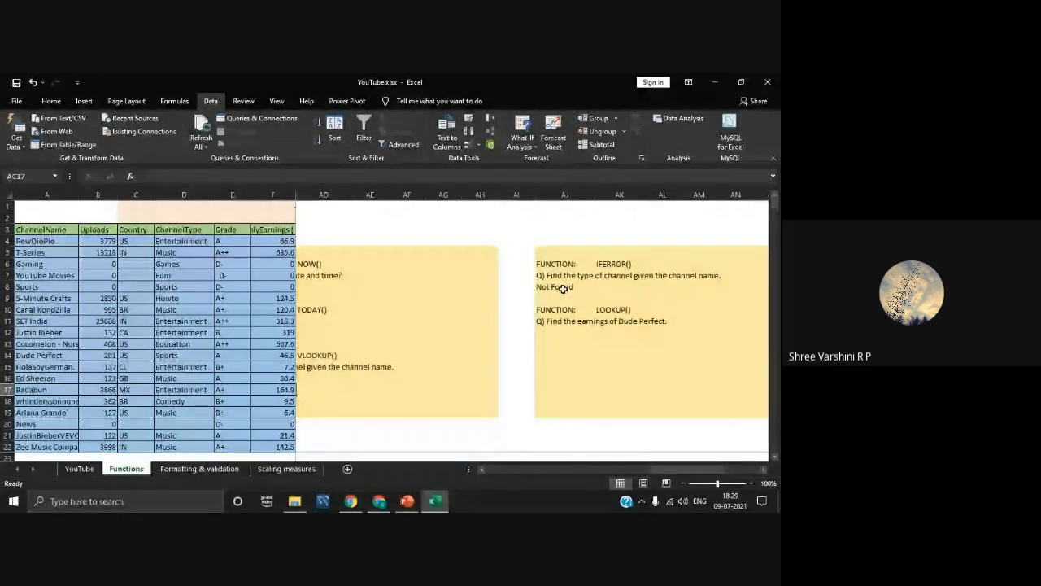
pyautogui.click(567, 285)
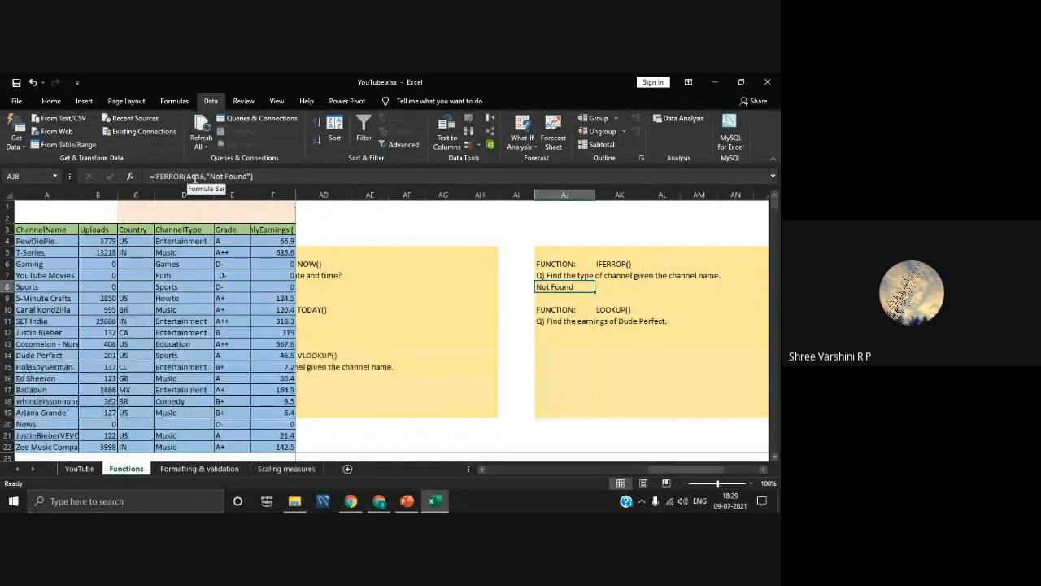
# Enter =lookup(A14,A4:A22,F4:F22) in AJ12 to find Dude Perfect's earnings and check the answer against the channel table
pyautogui.click(560, 332)
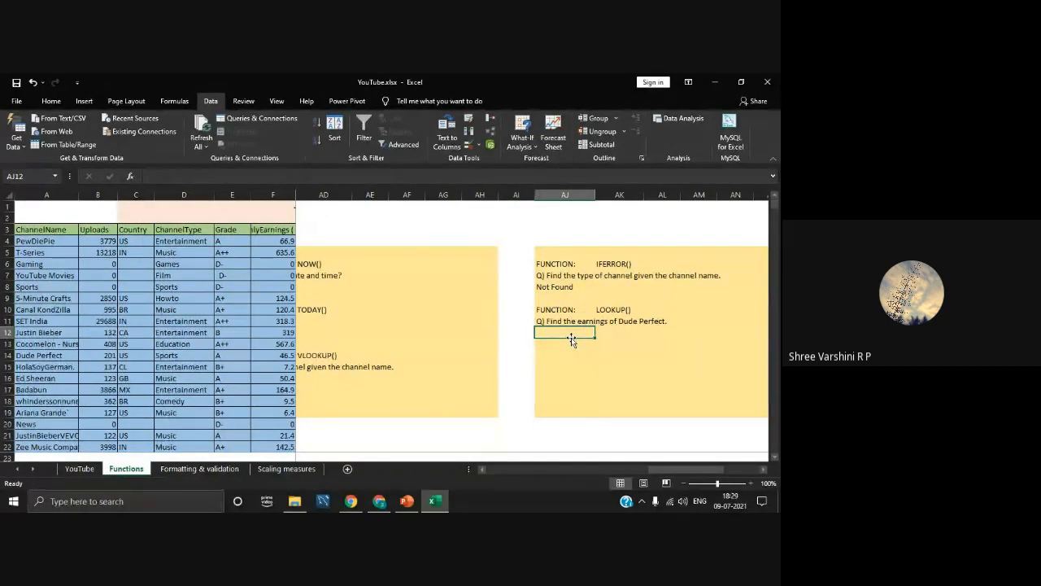
pyautogui.write('=looku')
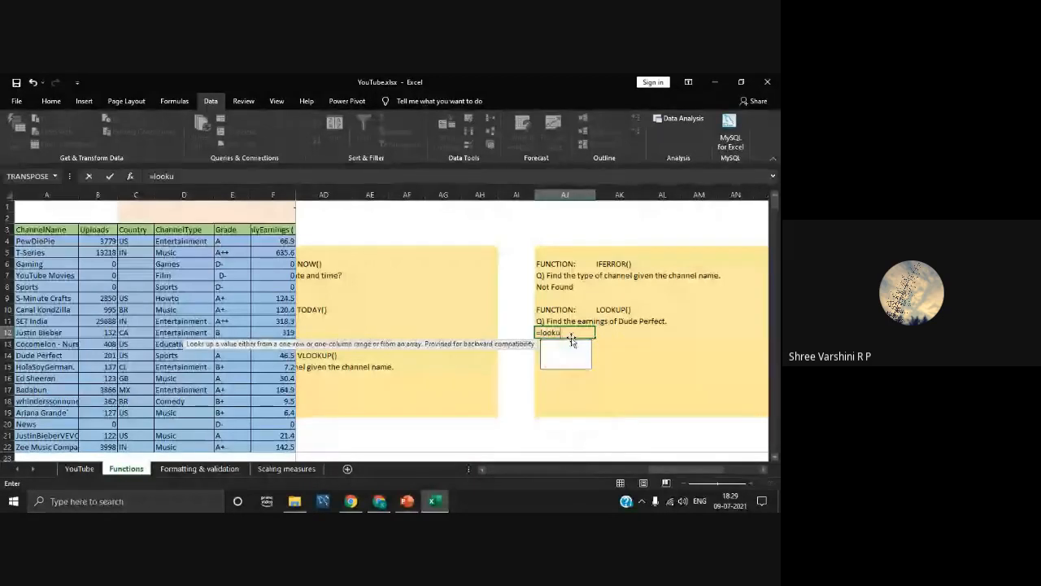
pyautogui.write('p')
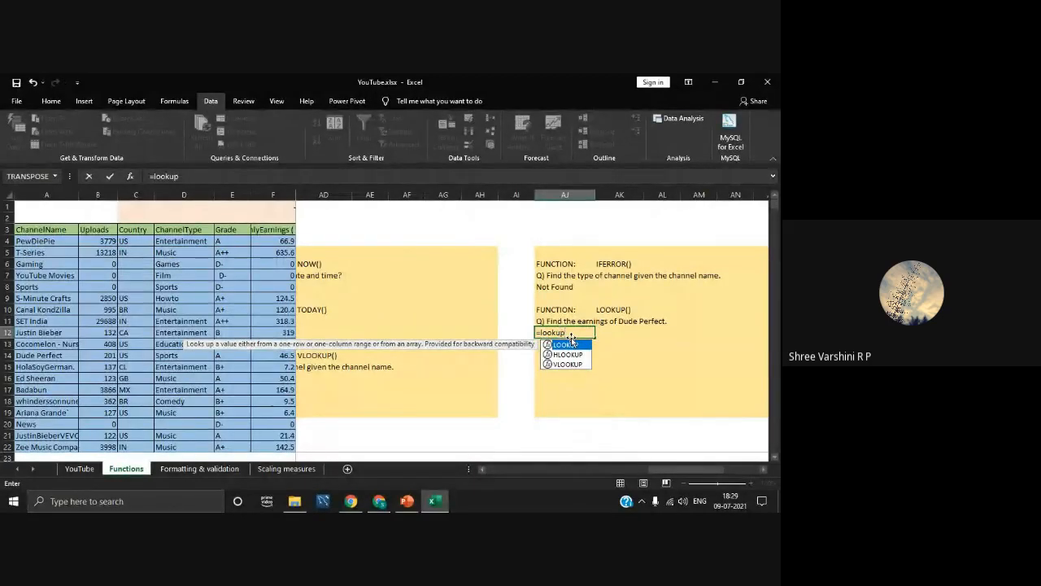
pyautogui.write('(')
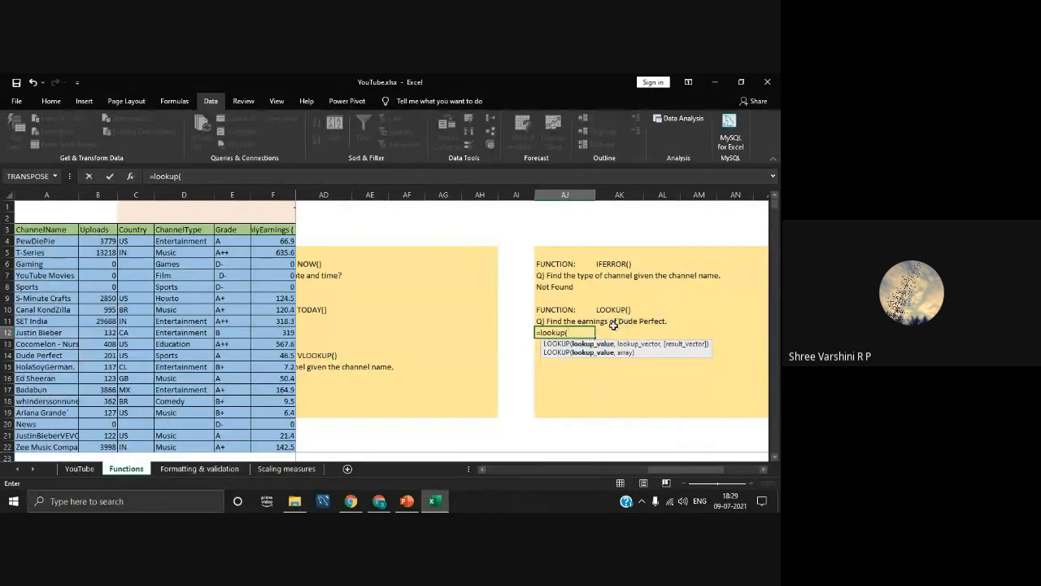
pyautogui.click(39, 355)
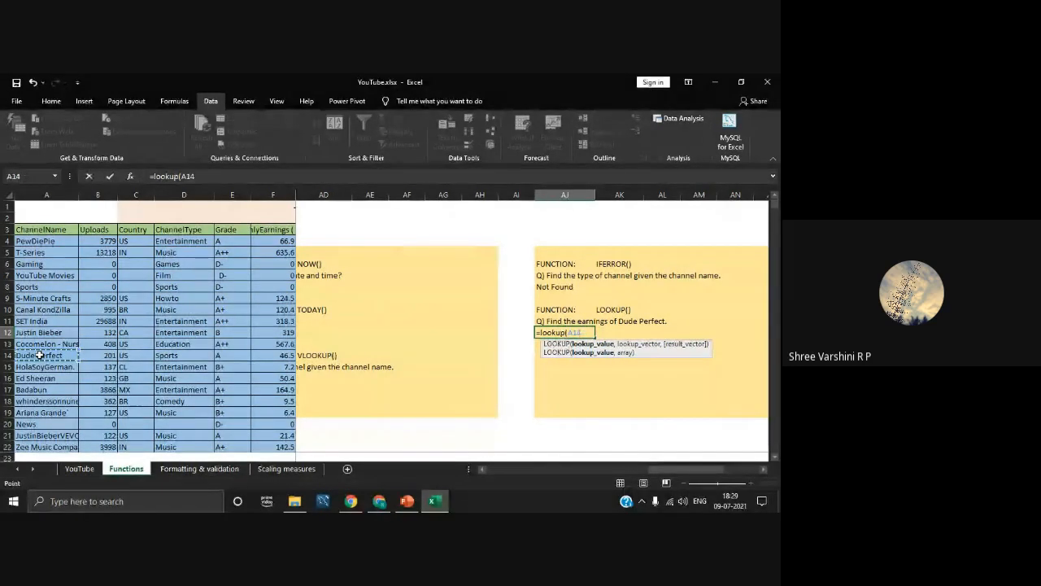
pyautogui.write(',')
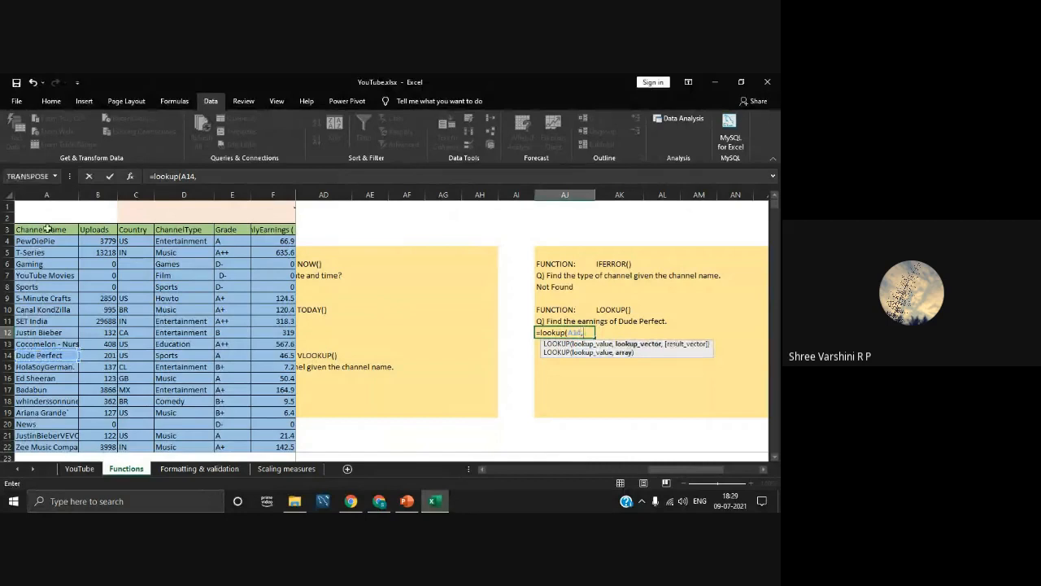
pyautogui.moveTo(46, 241); pyautogui.dragTo(51, 444)
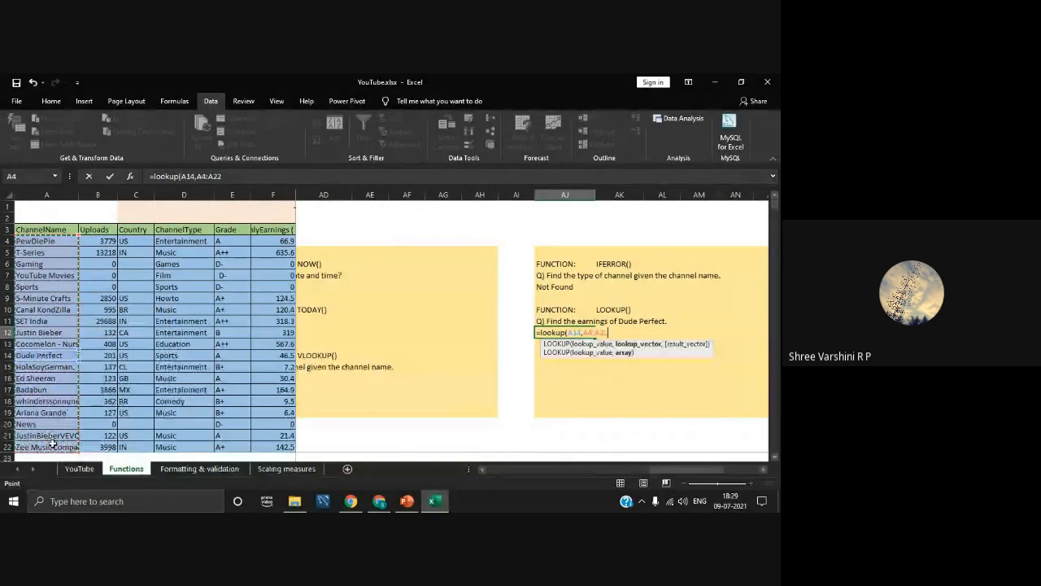
pyautogui.write(',')
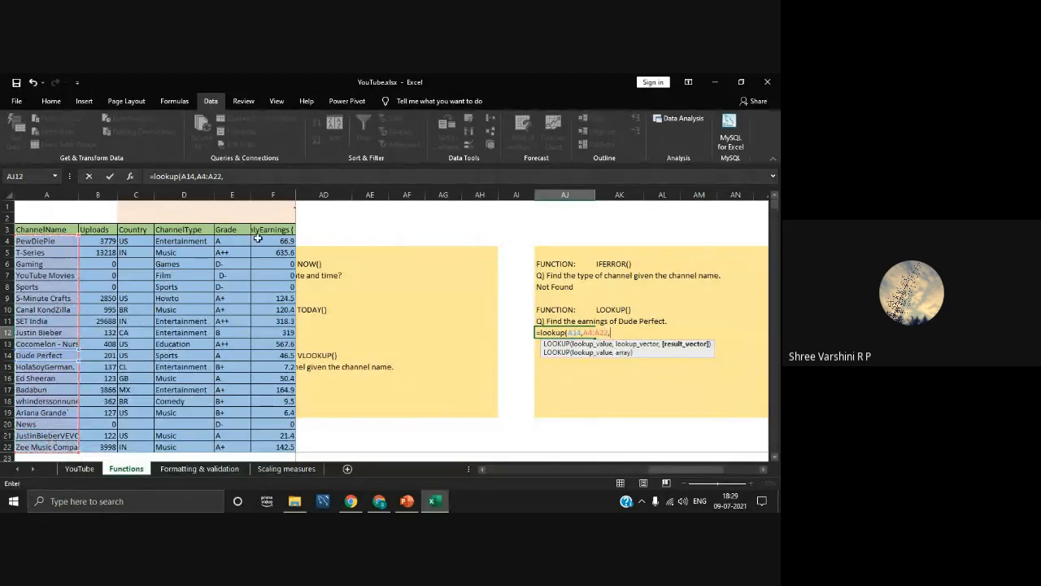
pyautogui.moveTo(264, 252); pyautogui.dragTo(283, 446)
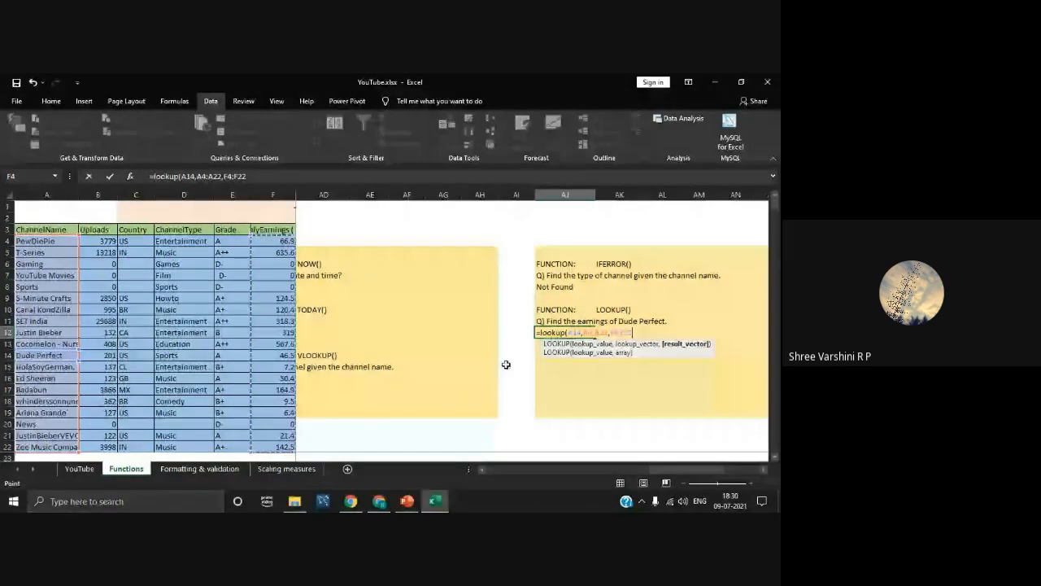
pyautogui.press('Return')
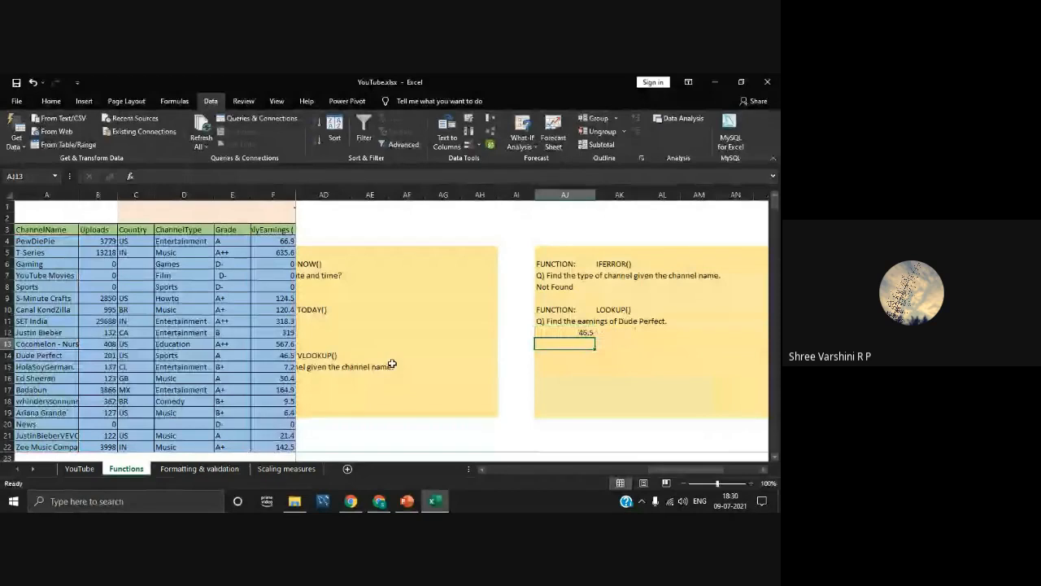
pyautogui.click(64, 356)
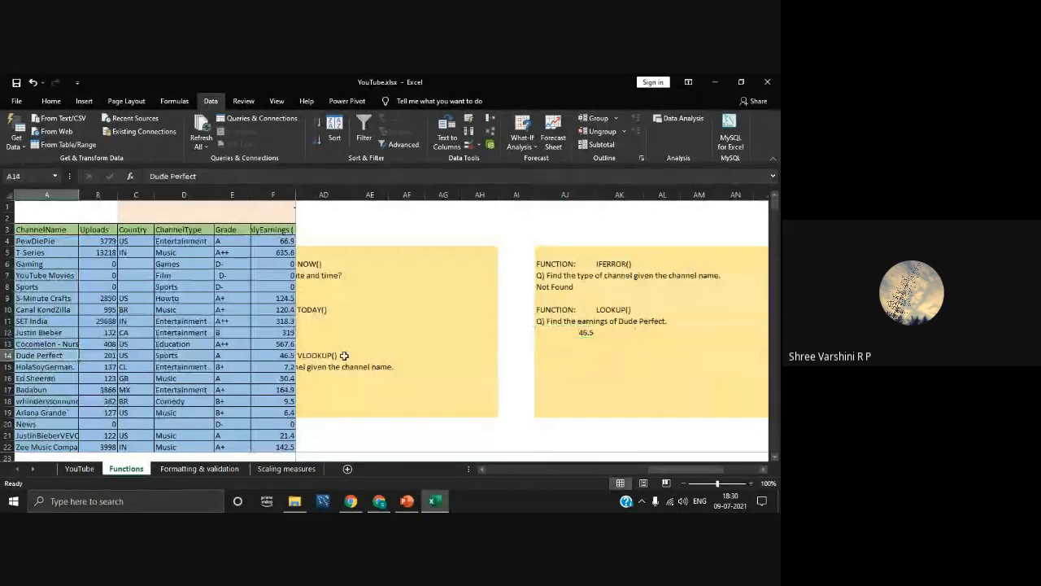
pyautogui.click(280, 356)
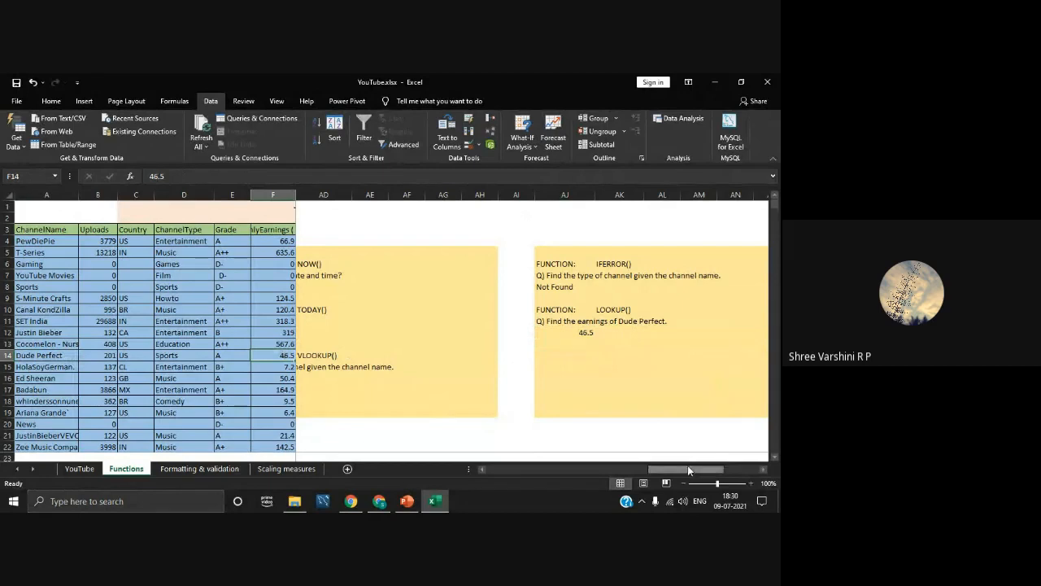
pyautogui.moveTo(687, 465); pyautogui.dragTo(537, 470)
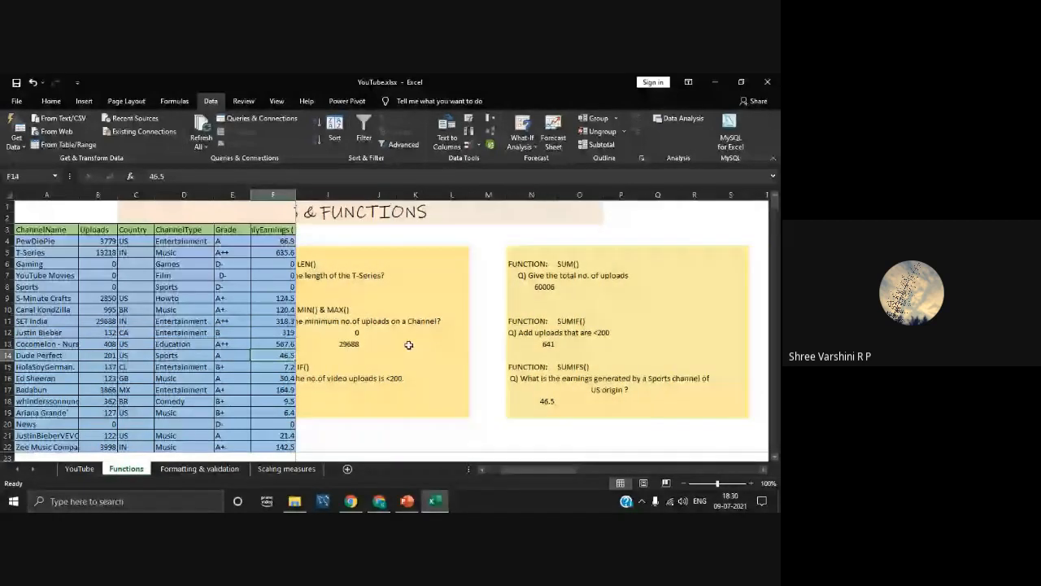
pyautogui.click(174, 101)
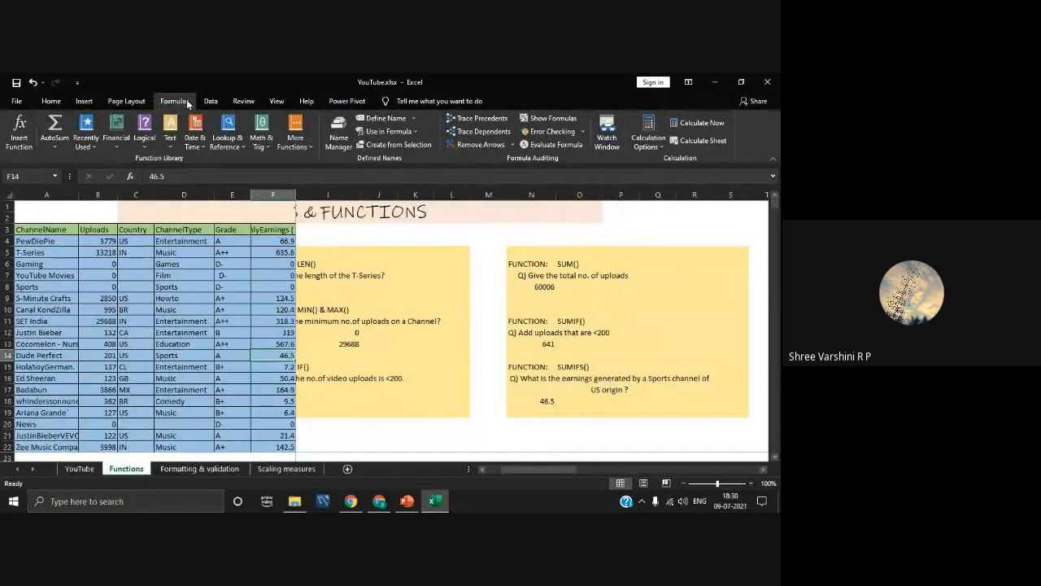
pyautogui.click(148, 143)
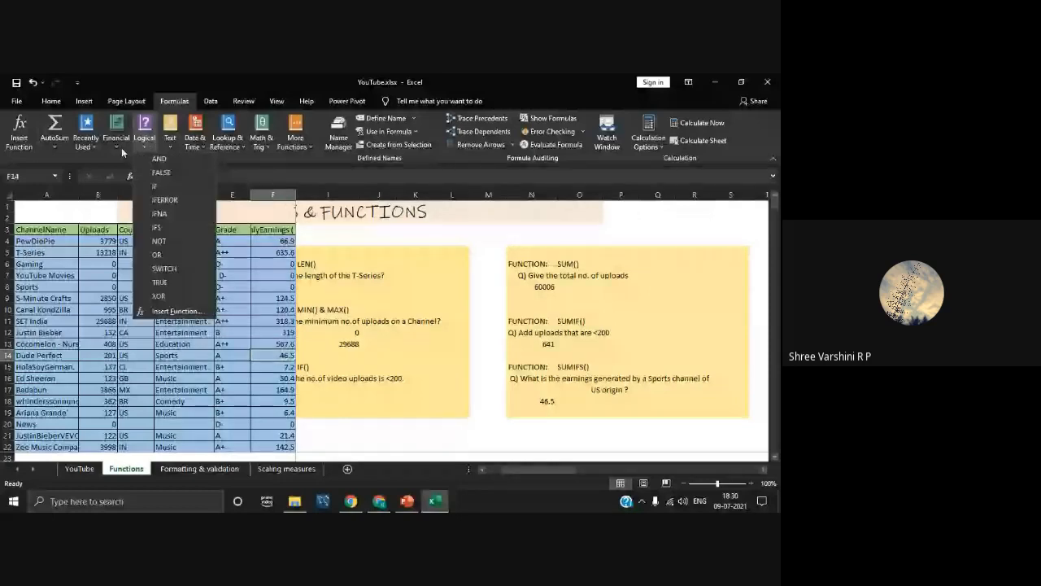
pyautogui.click(121, 147)
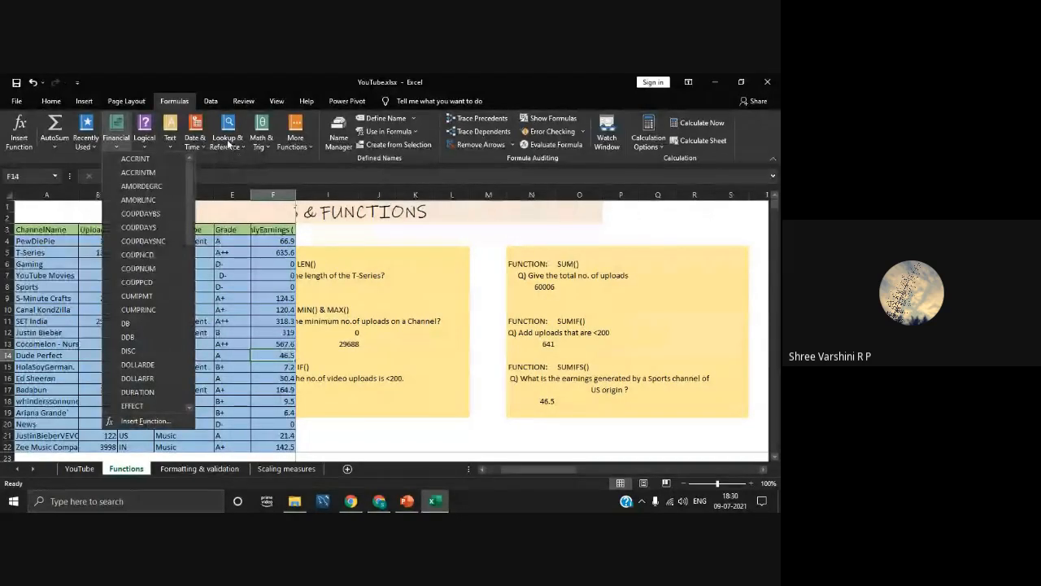
pyautogui.click(229, 144)
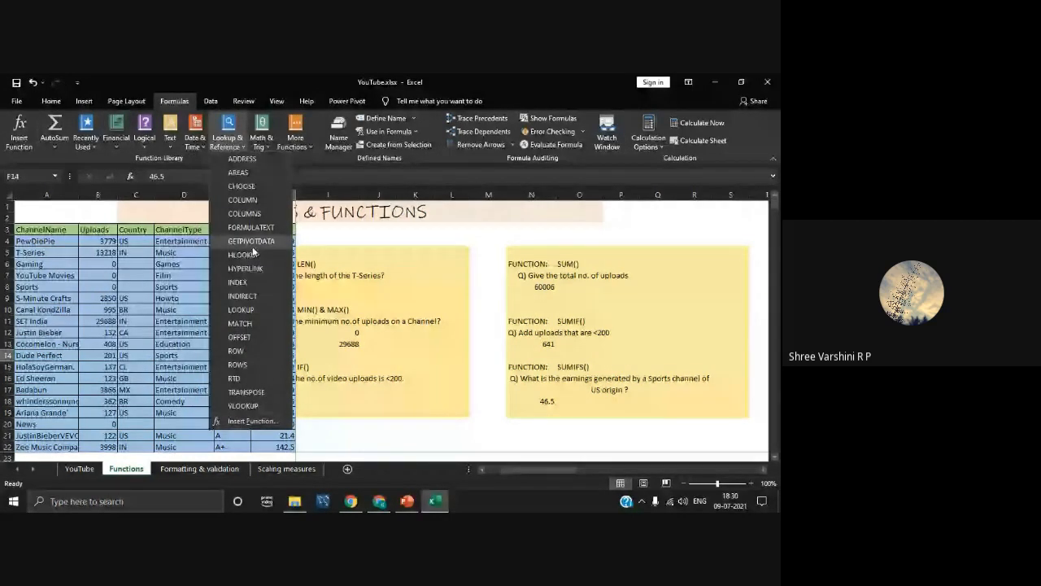
pyautogui.click(453, 382)
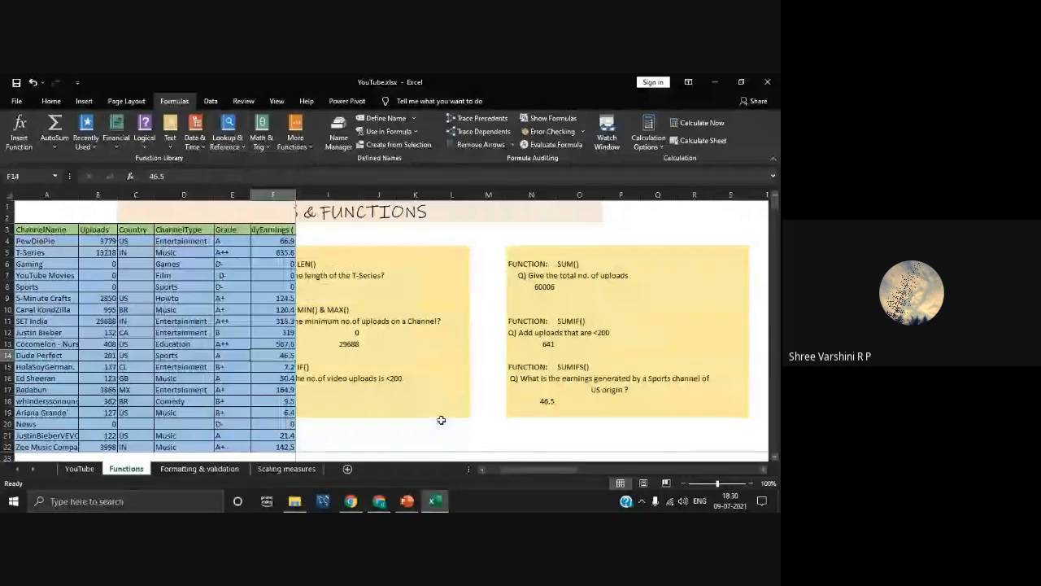
# Switch to the Formatting & validation sheet
pyautogui.click(216, 470)
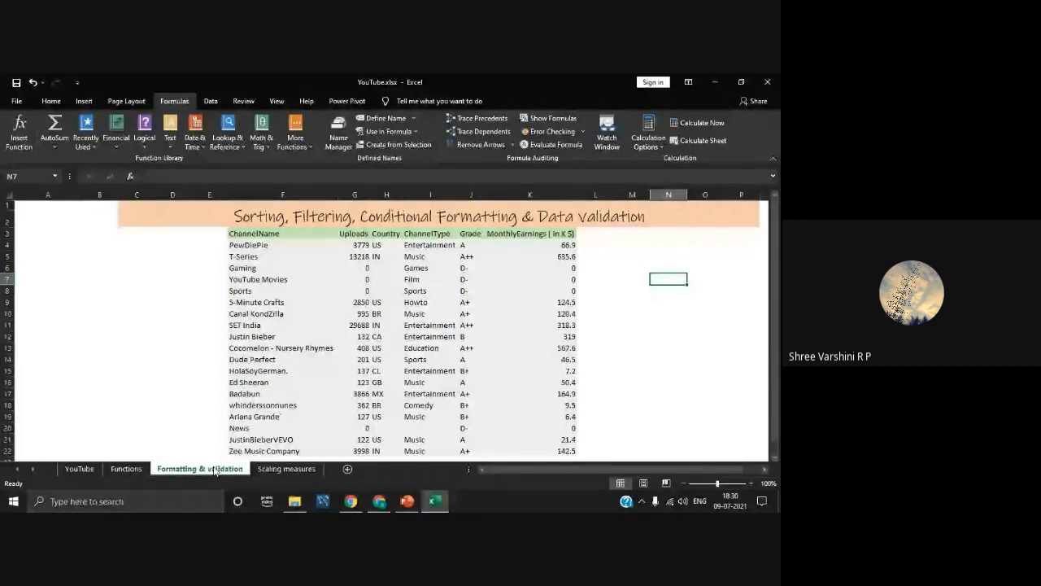
# Try to sort the Uploads values in G4:G22 from smallest to largest, expanding the selection to the adjacent data
pyautogui.moveTo(346, 244); pyautogui.dragTo(374, 453)
pyautogui.click(49, 100)
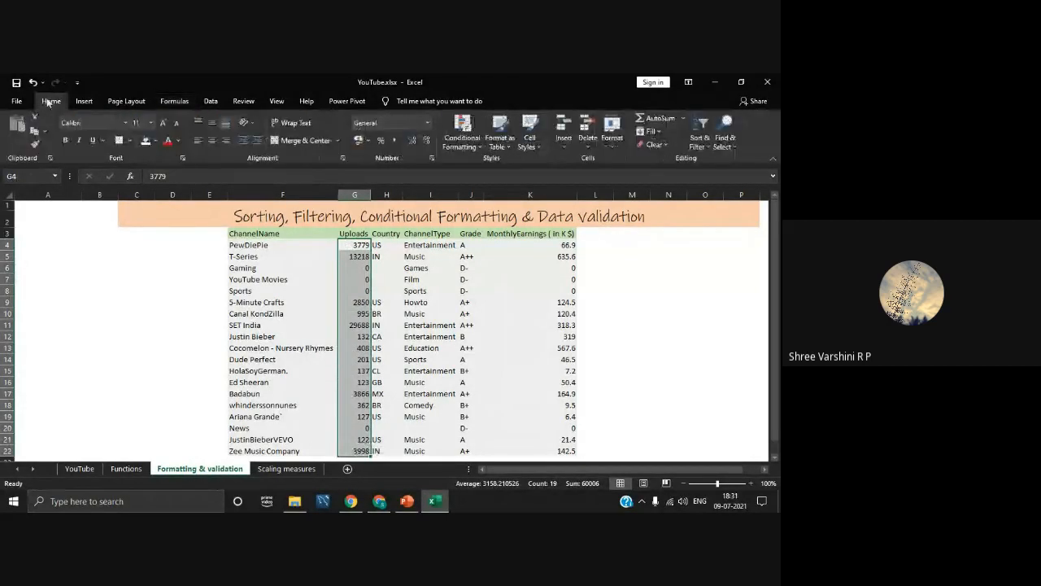
pyautogui.click(697, 147)
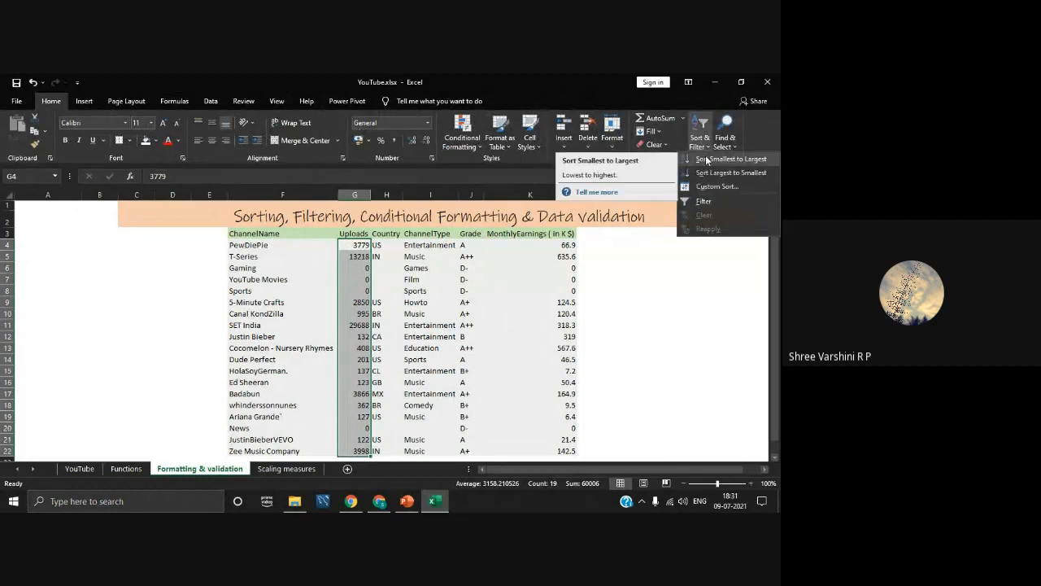
pyautogui.click(706, 160)
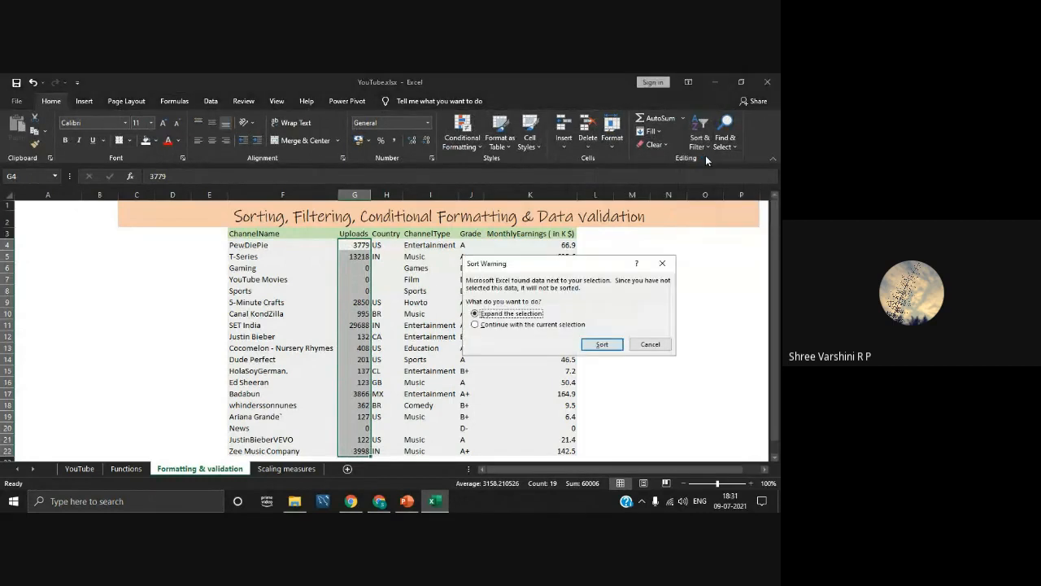
pyautogui.click(601, 344)
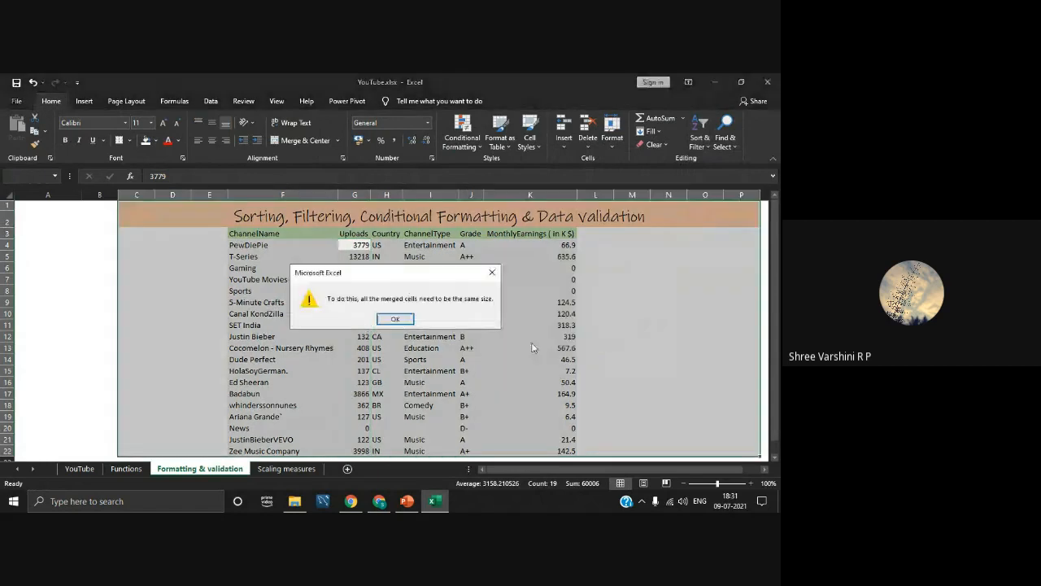
pyautogui.click(395, 318)
pyautogui.click(644, 285)
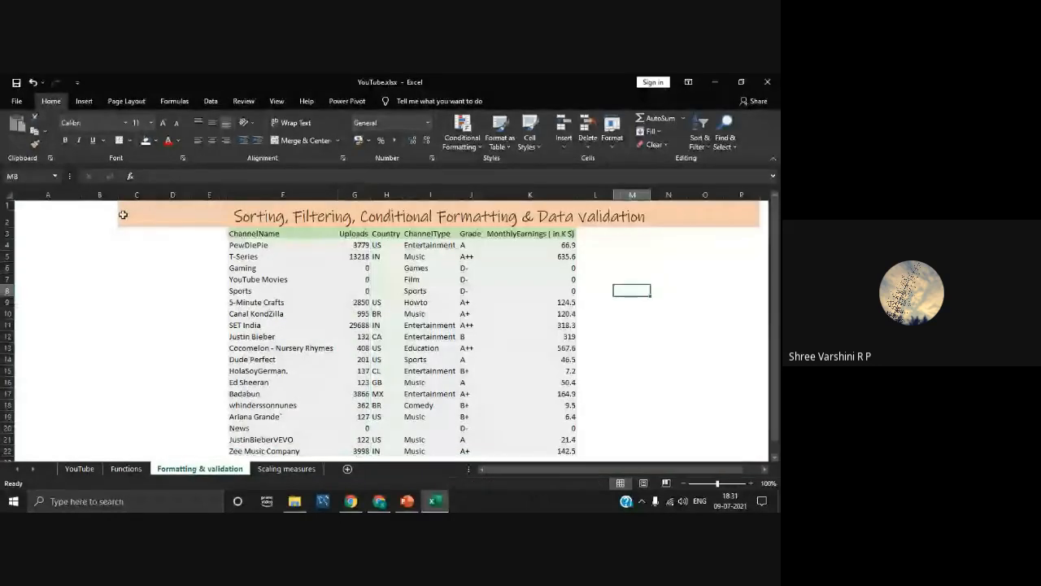
# Unmerge the title cells above the table and sort the channel rows by Uploads in G4:G22 from smallest to largest
pyautogui.click(331, 218)
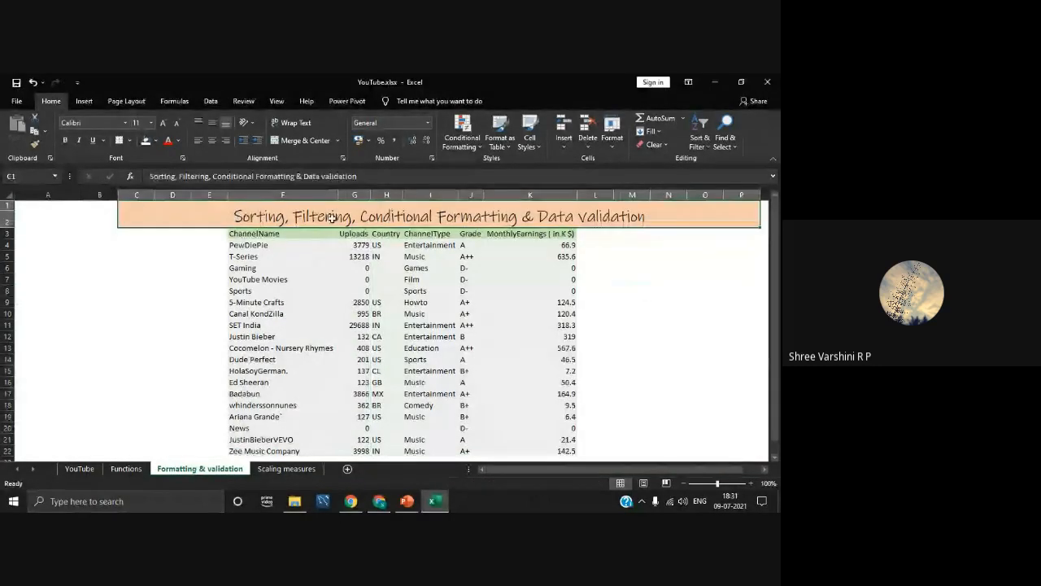
pyautogui.click(312, 144)
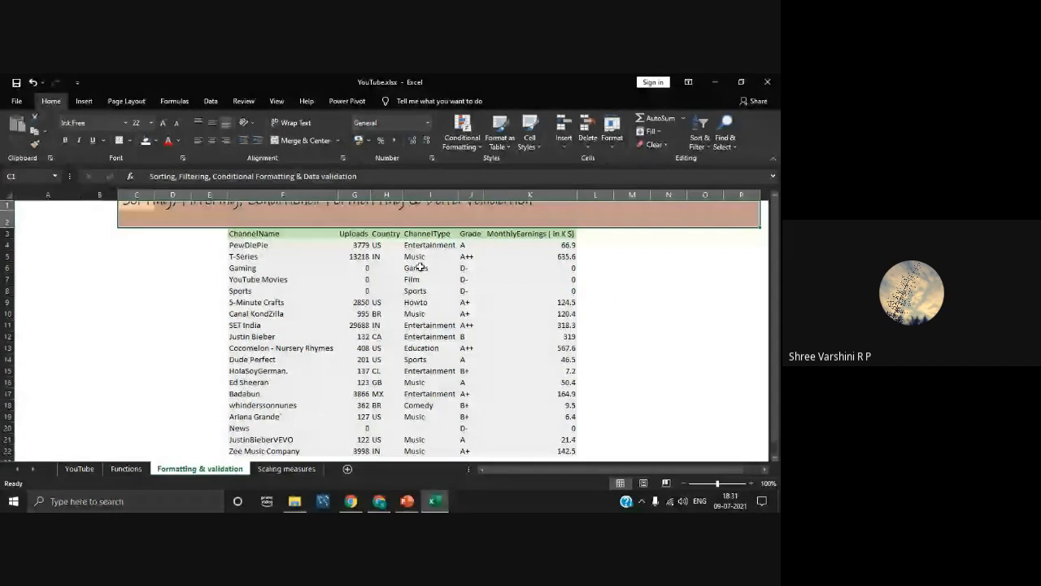
pyautogui.moveTo(356, 245); pyautogui.dragTo(366, 453)
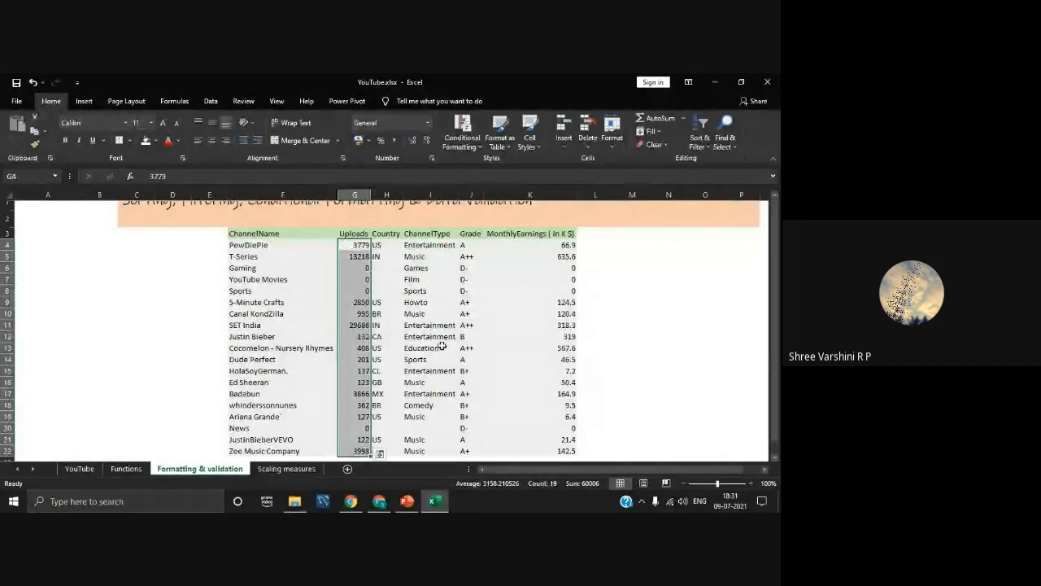
pyautogui.click(698, 134)
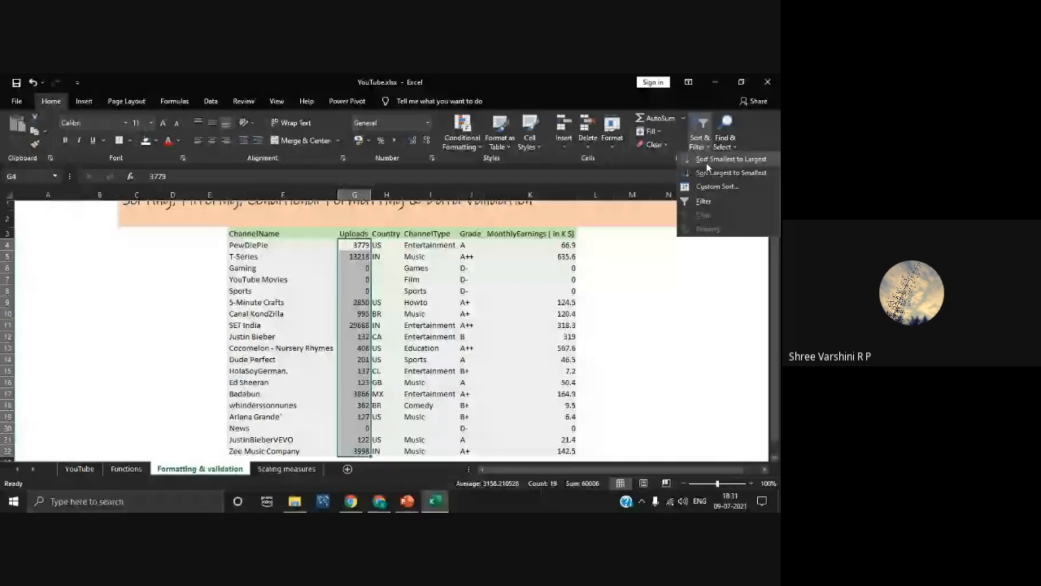
pyautogui.click(707, 161)
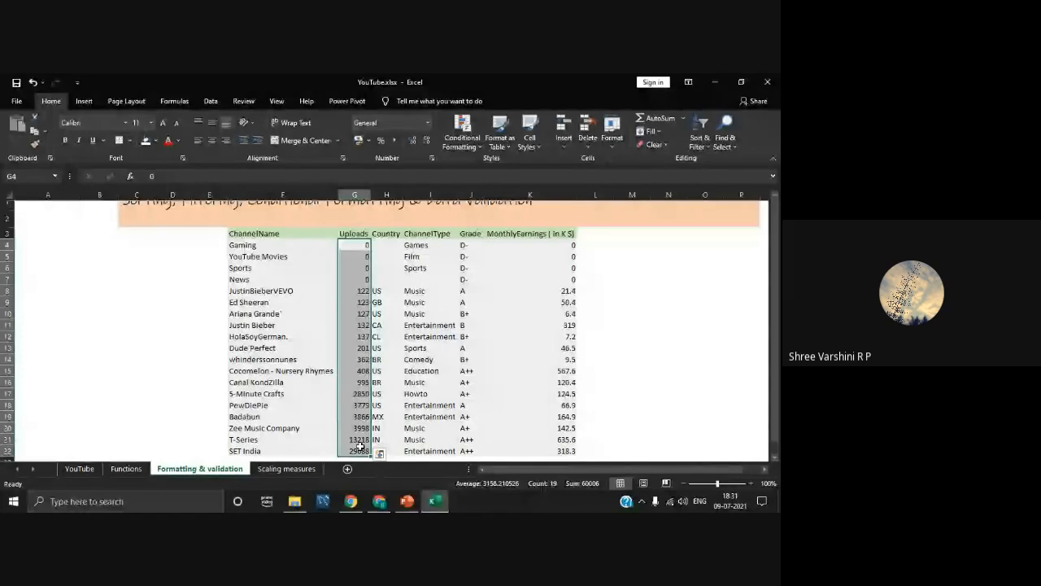
pyautogui.click(696, 139)
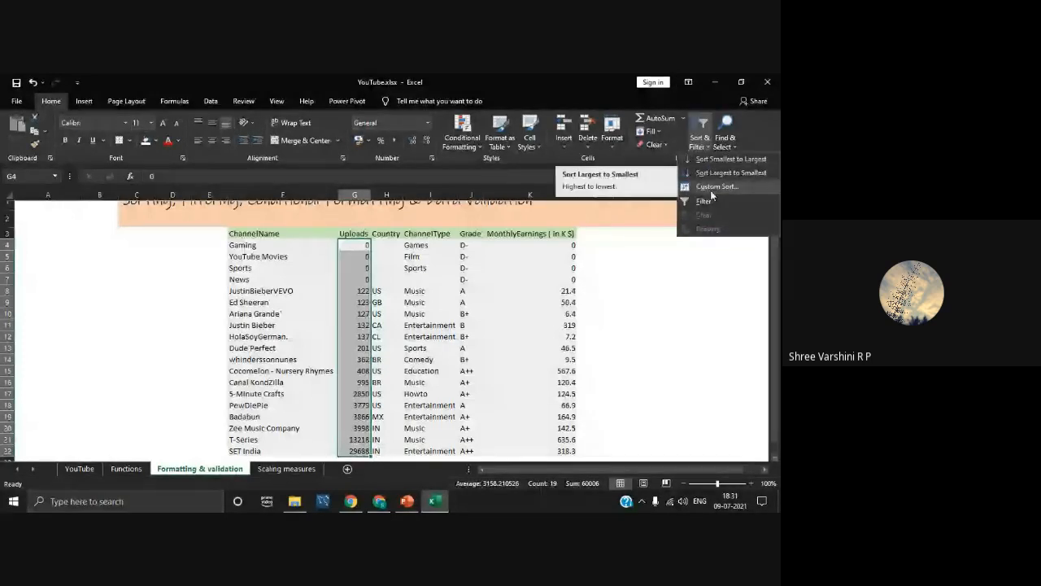
pyautogui.click(675, 257)
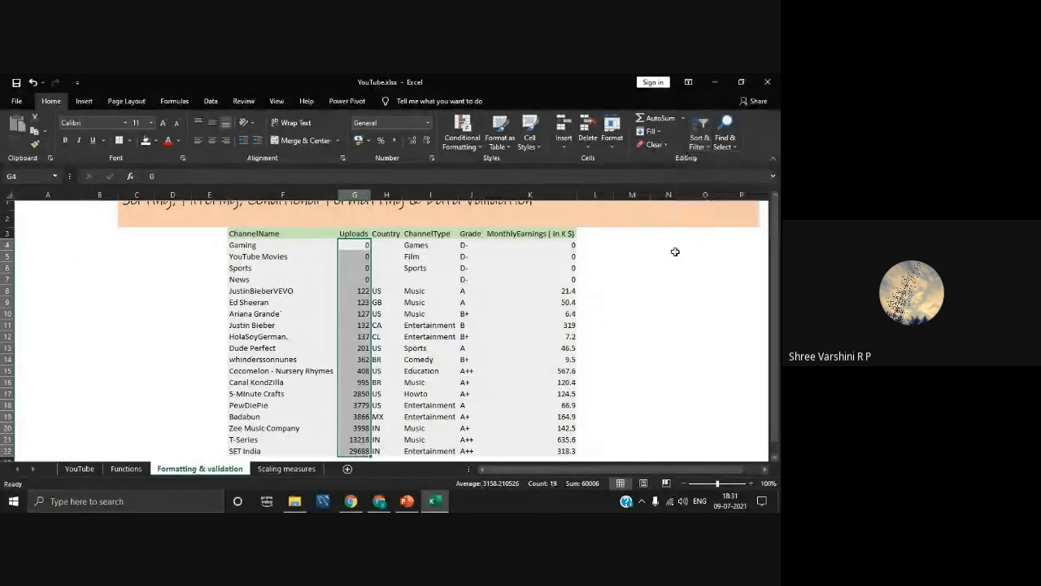
pyautogui.click(363, 234)
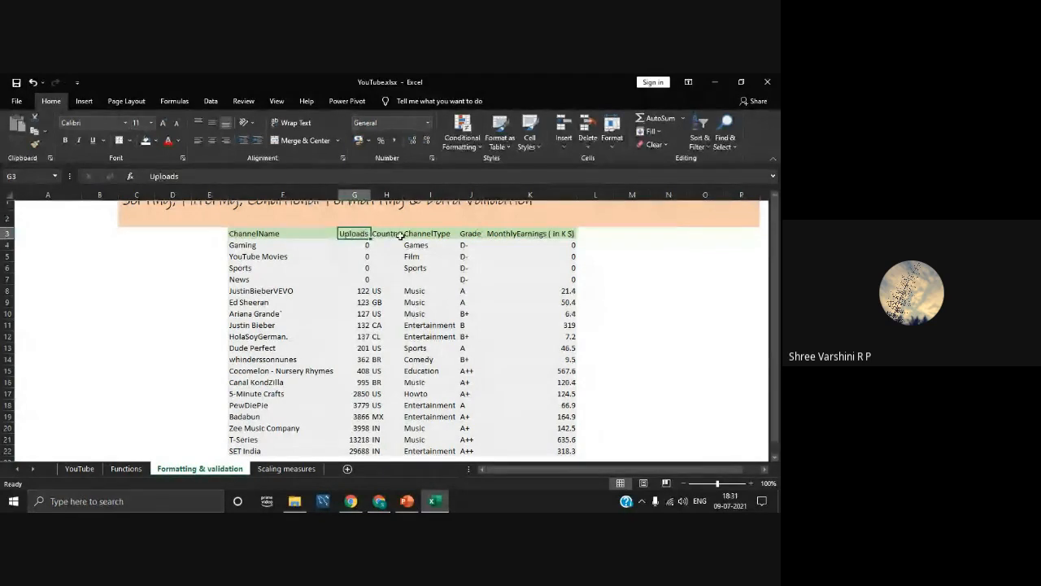
pyautogui.moveTo(415, 235); pyautogui.dragTo(417, 452)
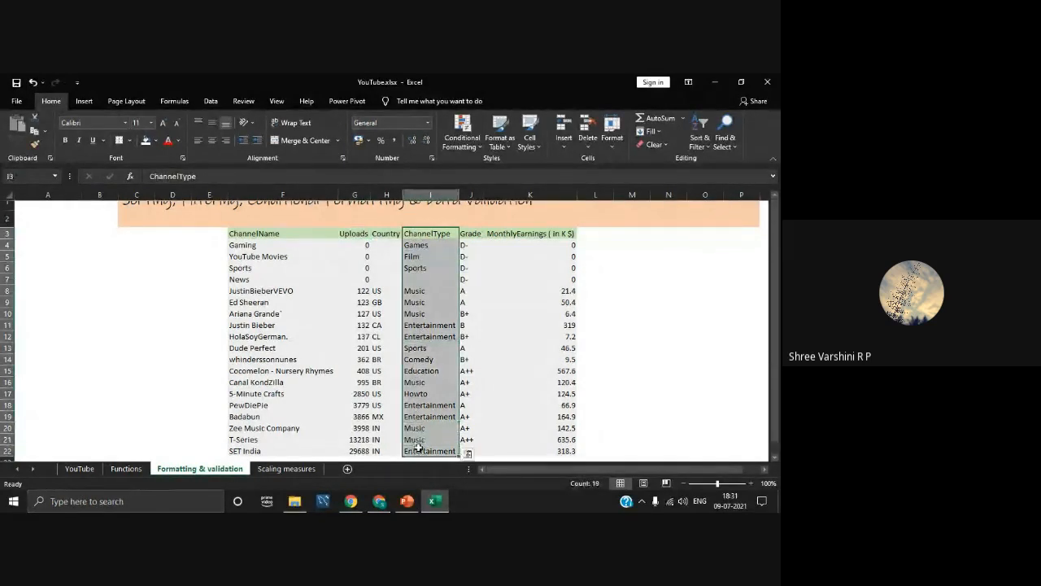
pyautogui.click(251, 235)
pyautogui.doubleClick(251, 235)
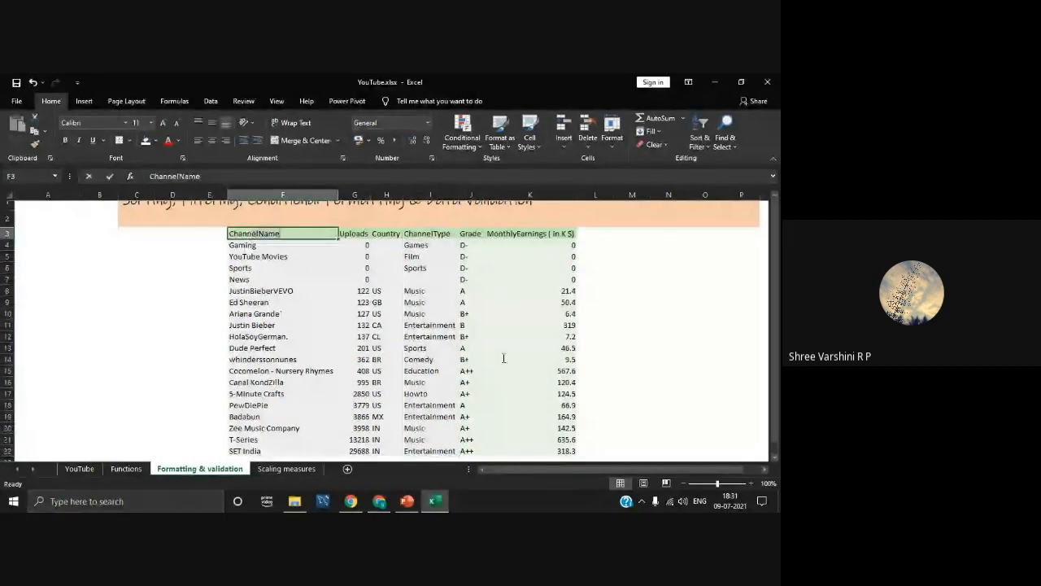
pyautogui.click(610, 366)
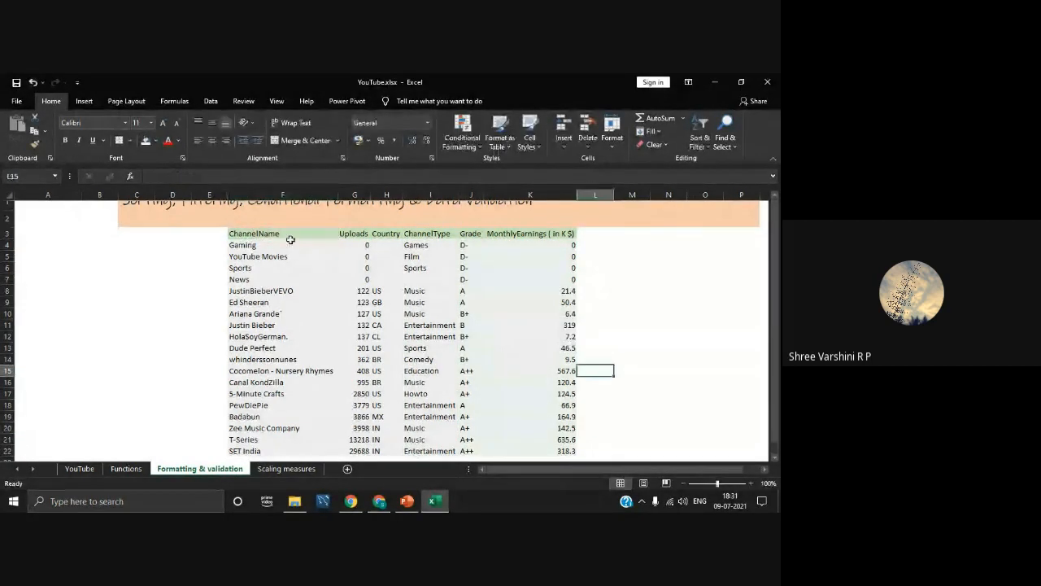
# Add filter controls to the header row of the channel table in F3:K22
pyautogui.moveTo(291, 235); pyautogui.dragTo(517, 450)
pyautogui.click(699, 140)
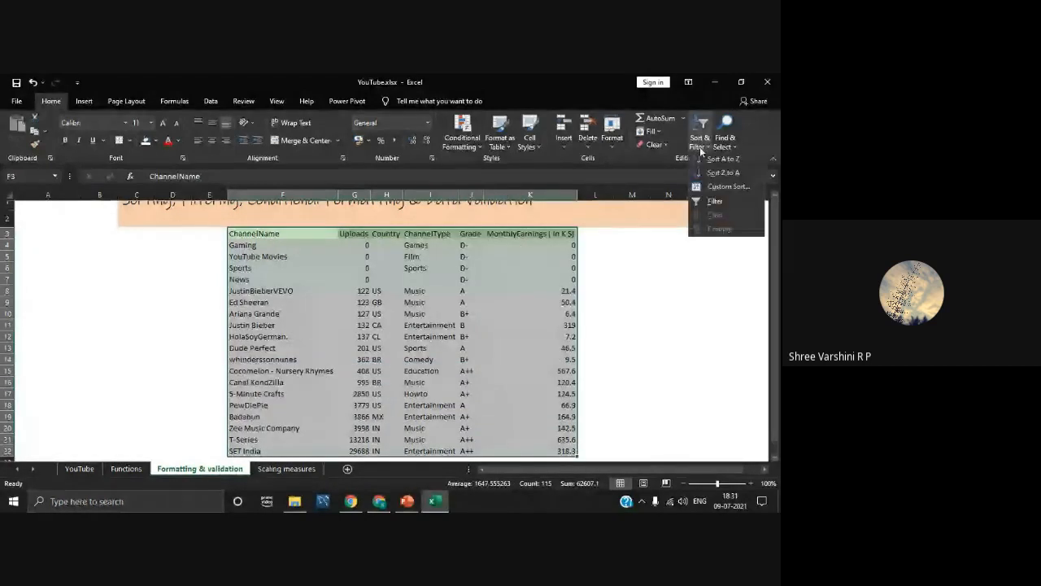
pyautogui.click(708, 196)
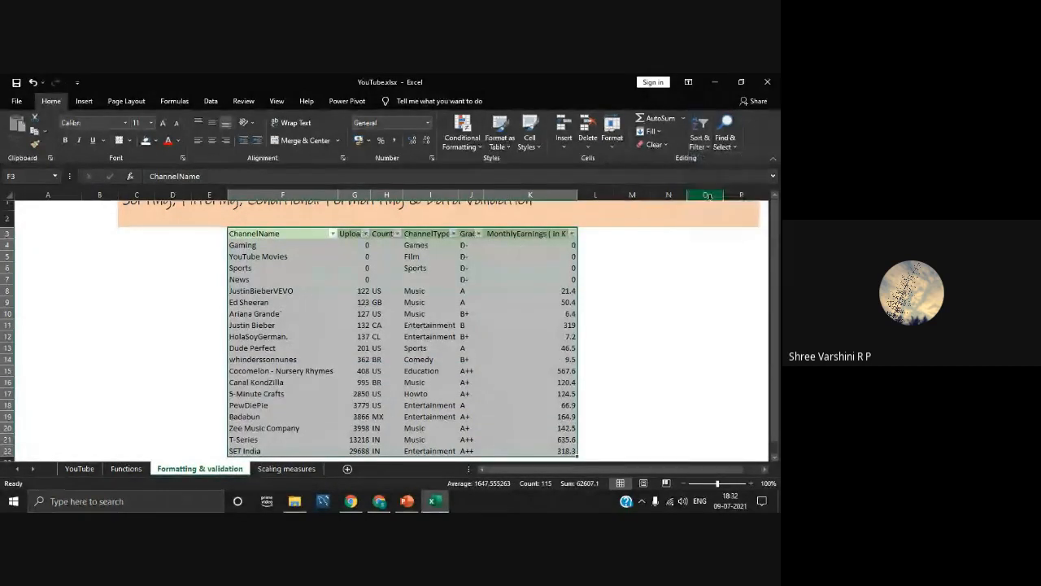
pyautogui.click(621, 268)
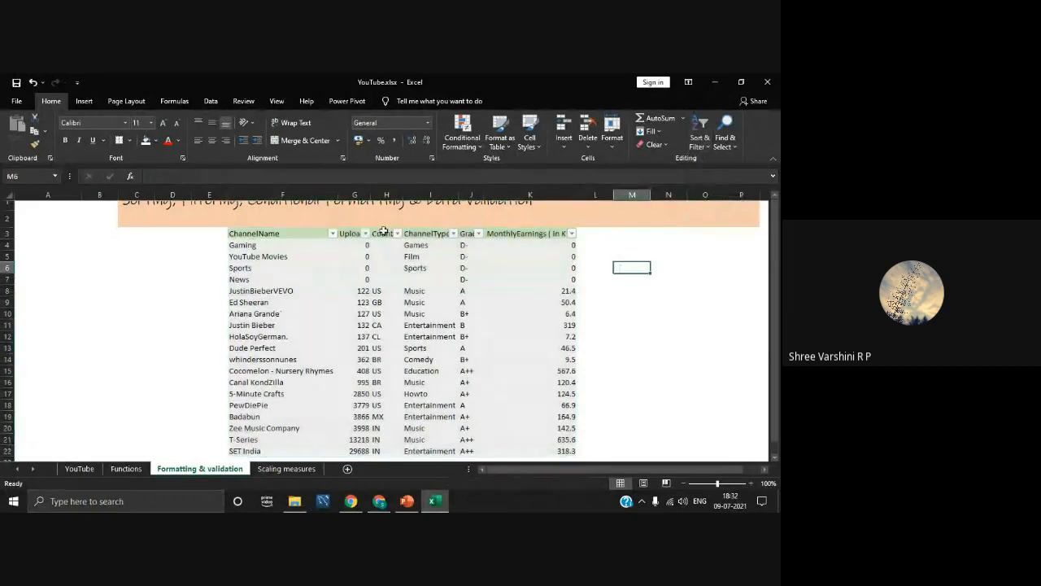
# Filter the ChannelType column to show only Music channels
pyautogui.click(454, 234)
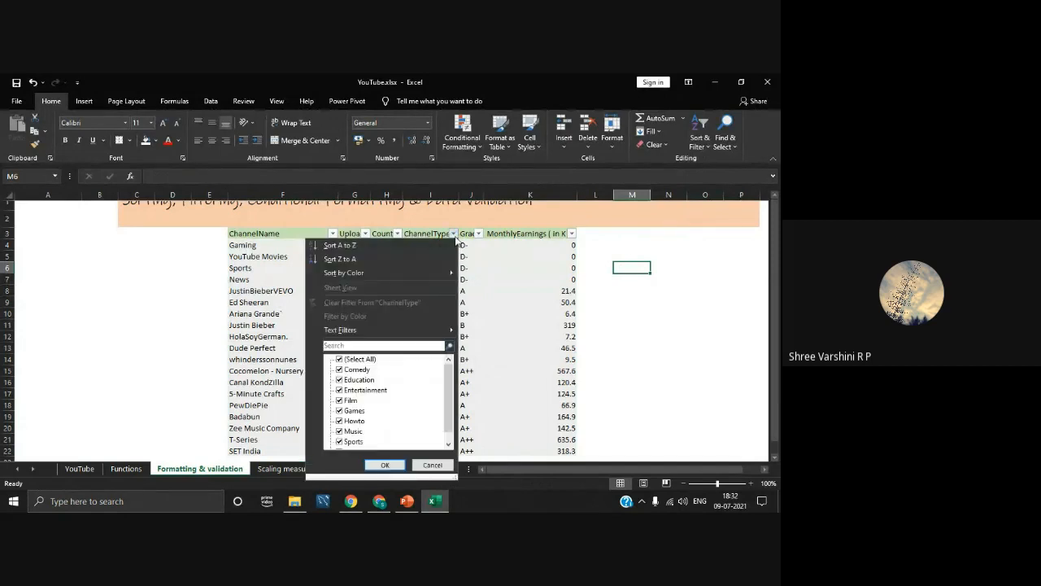
pyautogui.click(347, 360)
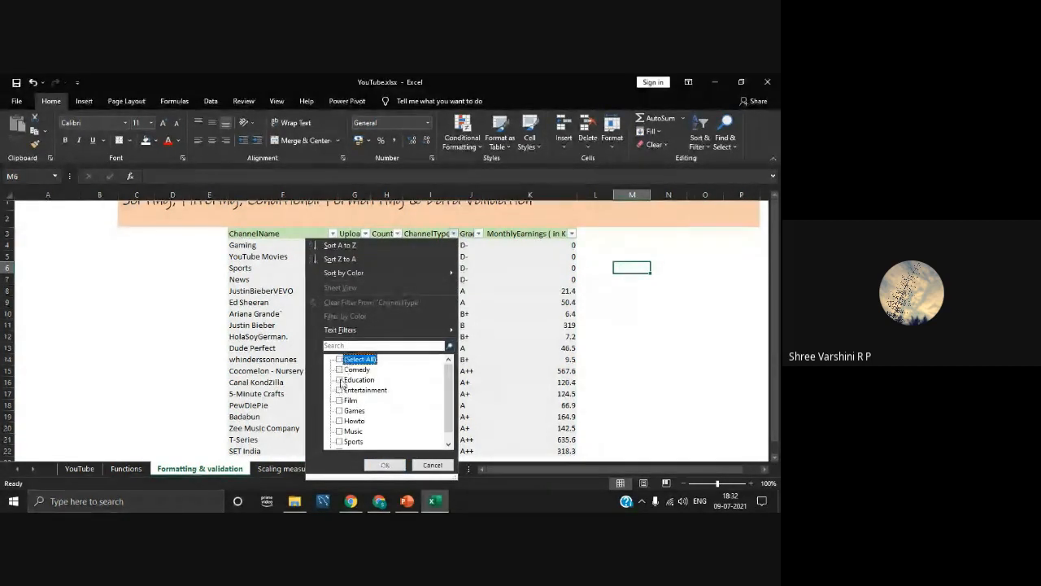
pyautogui.click(340, 431)
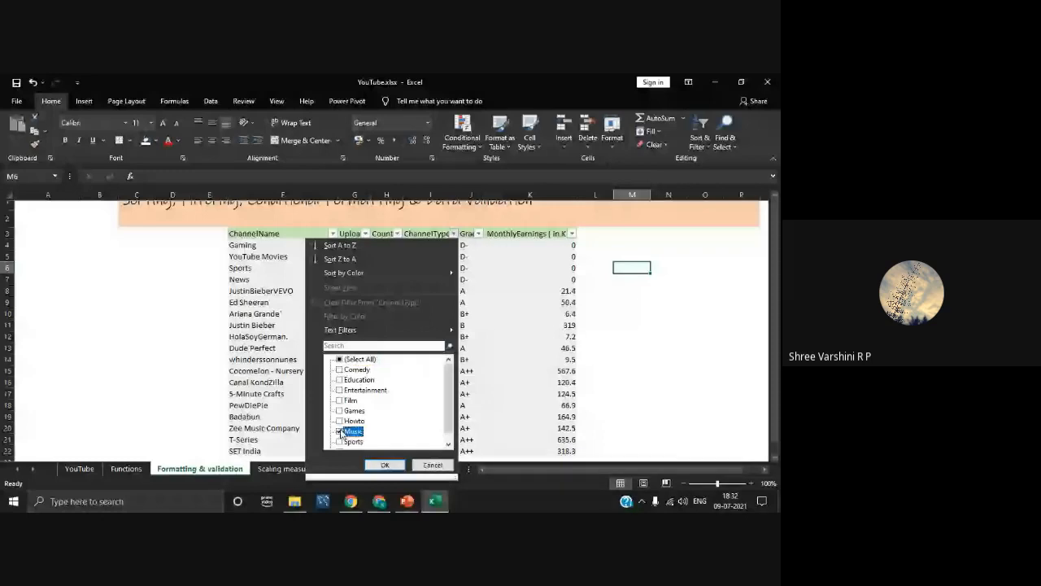
pyautogui.click(382, 465)
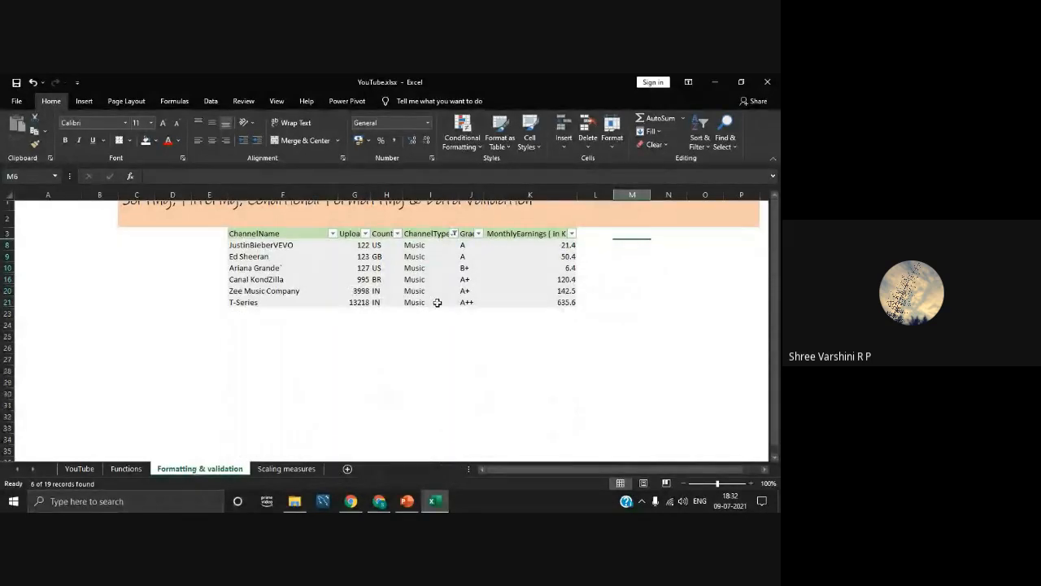
# Narrow the filtered Music channels to Grade A++ only
pyautogui.click(479, 233)
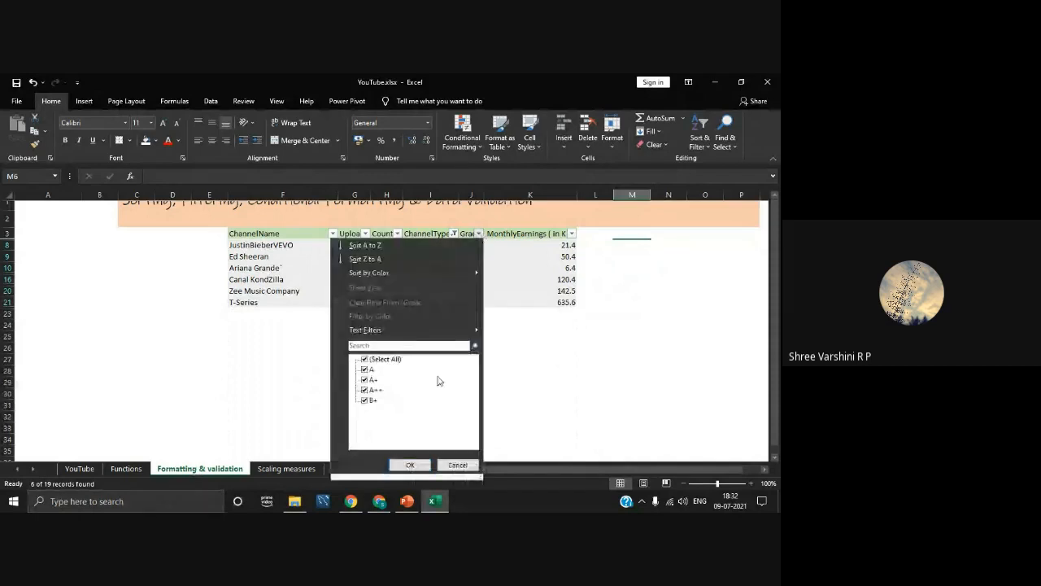
pyautogui.click(364, 359)
pyautogui.click(364, 390)
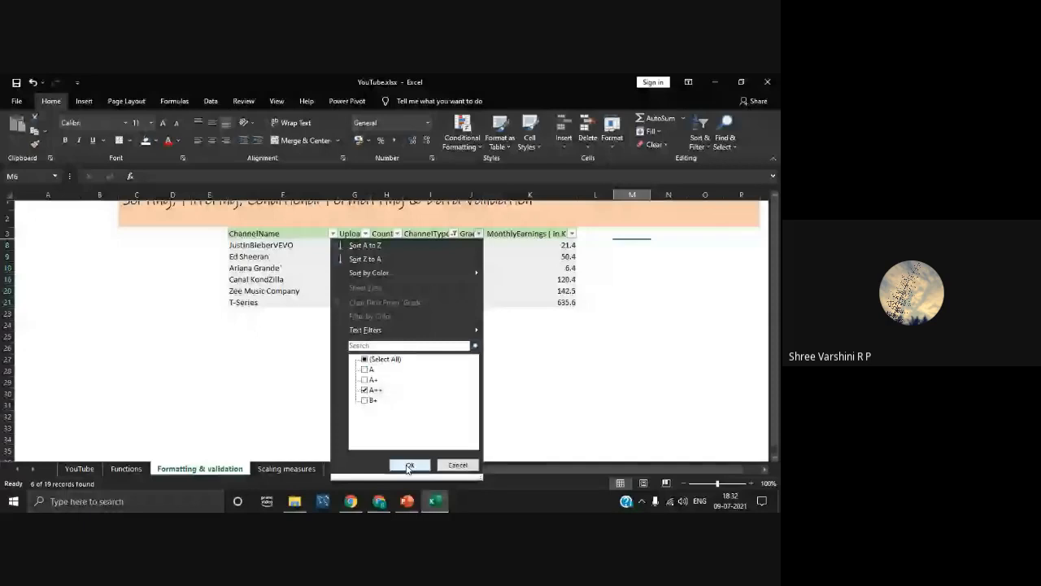
pyautogui.click(409, 466)
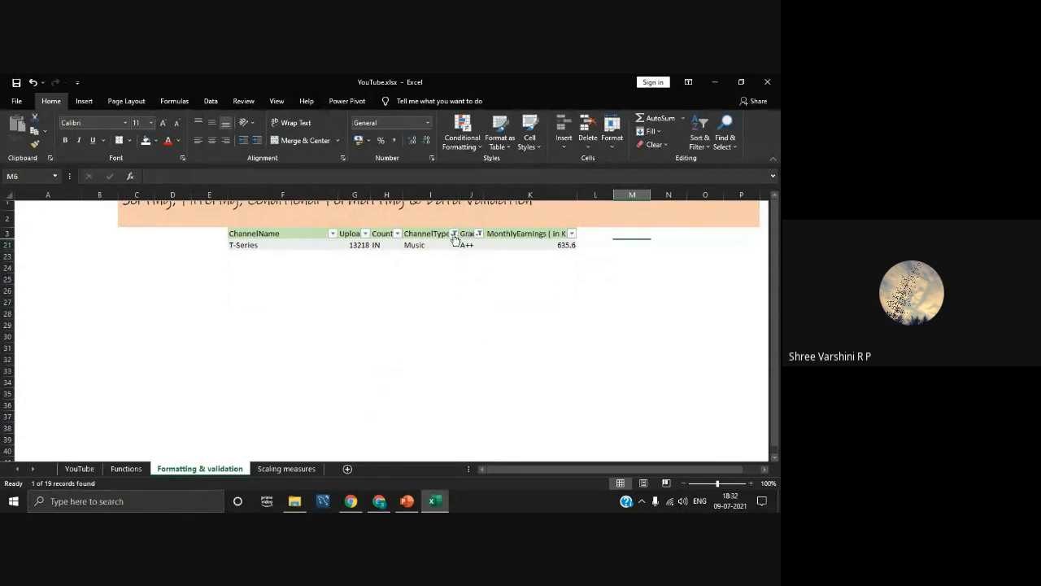
# Select all channel types again in the ChannelType filter, keeping the Grade filter on
pyautogui.click(454, 234)
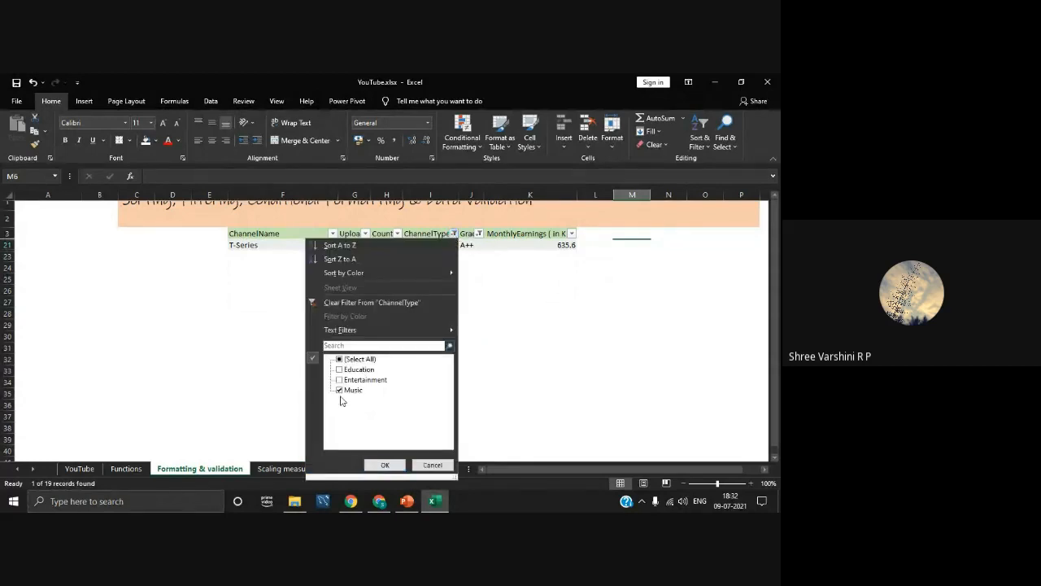
pyautogui.click(341, 360)
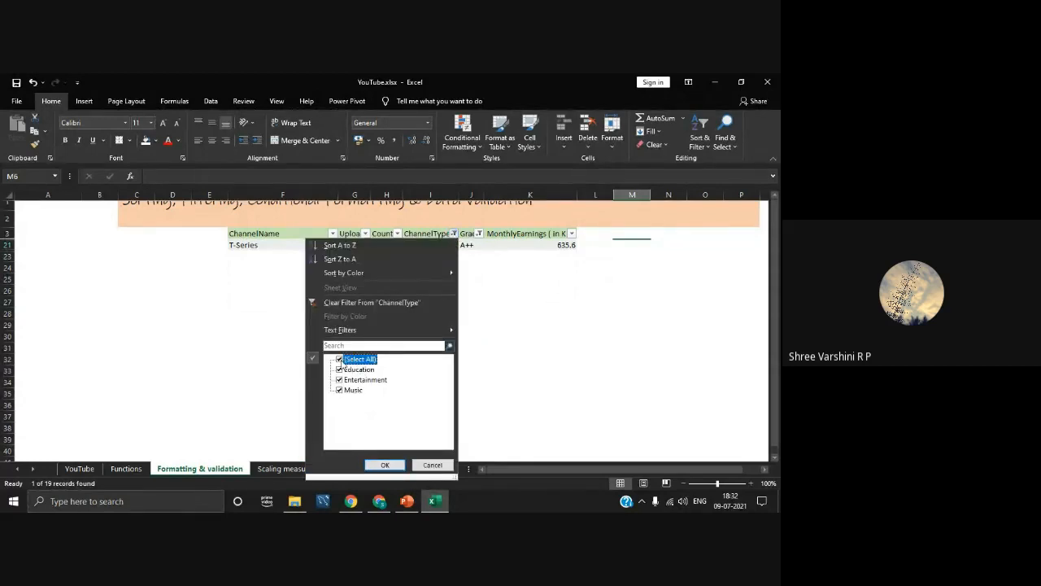
pyautogui.click(385, 465)
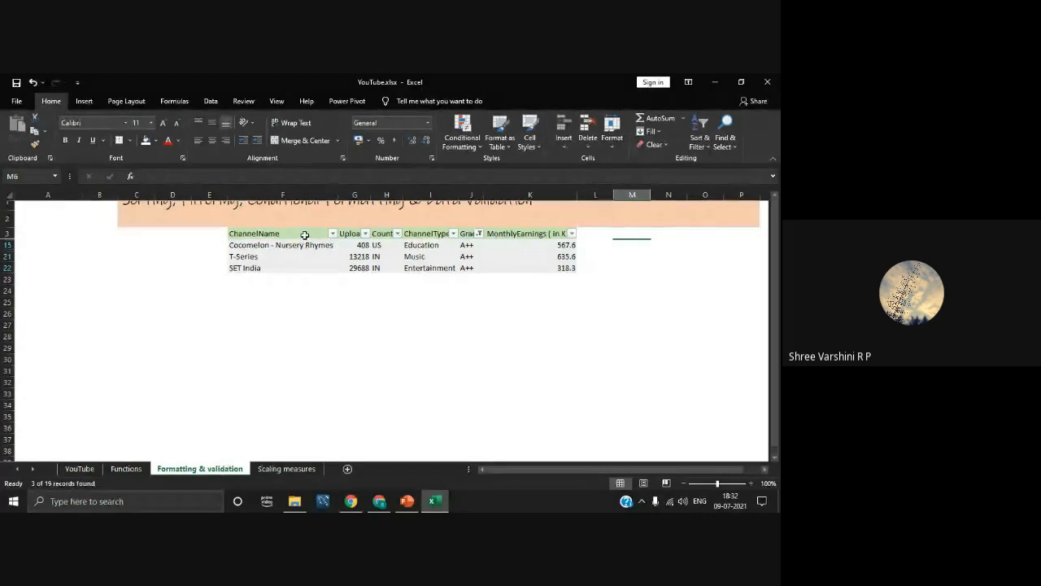
# Turn off filtering for the whole channel table
pyautogui.moveTo(304, 235); pyautogui.dragTo(537, 269)
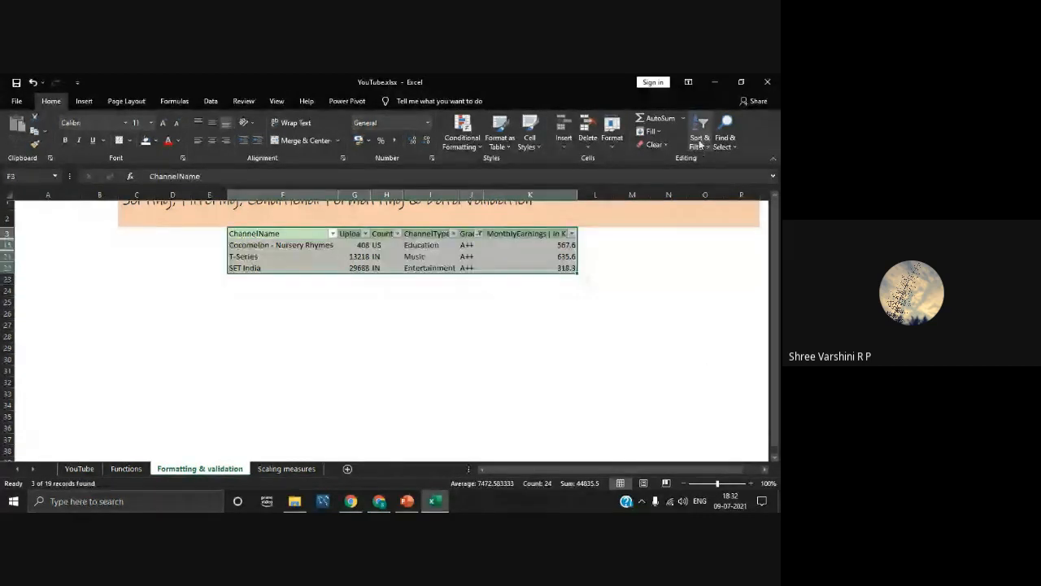
pyautogui.click(700, 134)
pyautogui.click(697, 202)
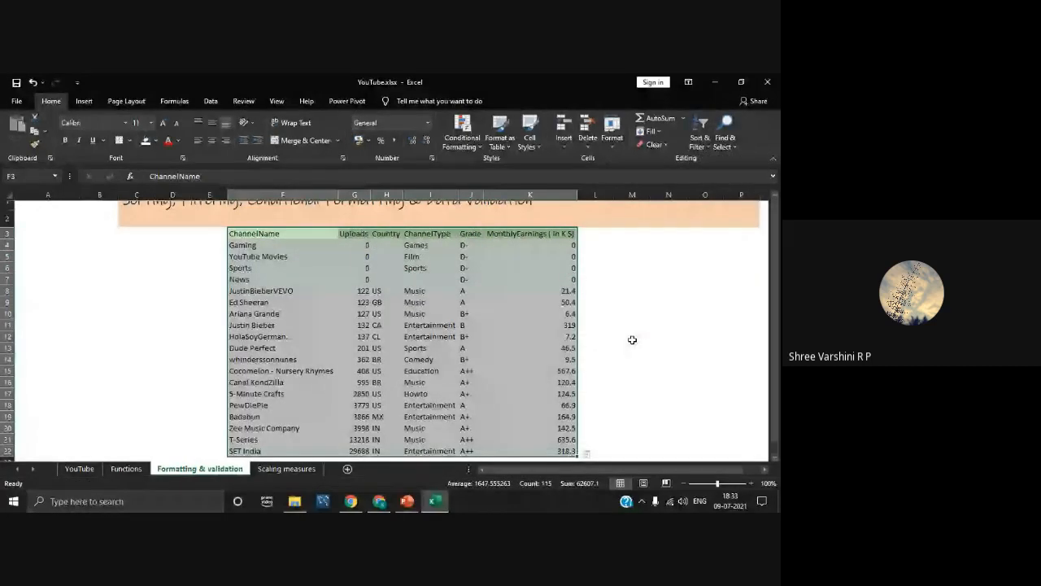
pyautogui.click(699, 147)
pyautogui.click(678, 309)
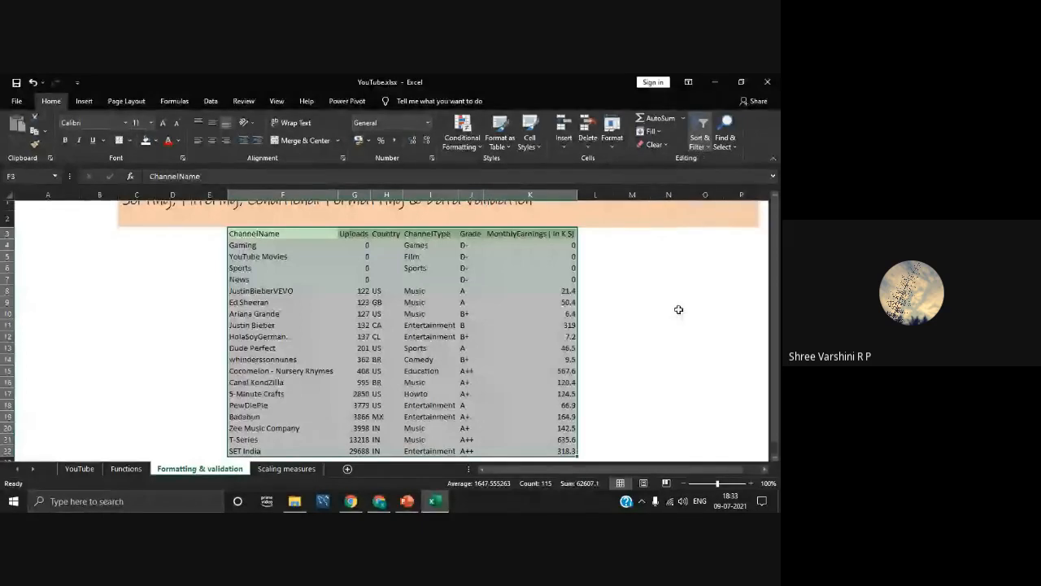
pyautogui.click(651, 333)
pyautogui.click(594, 336)
pyautogui.click(501, 348)
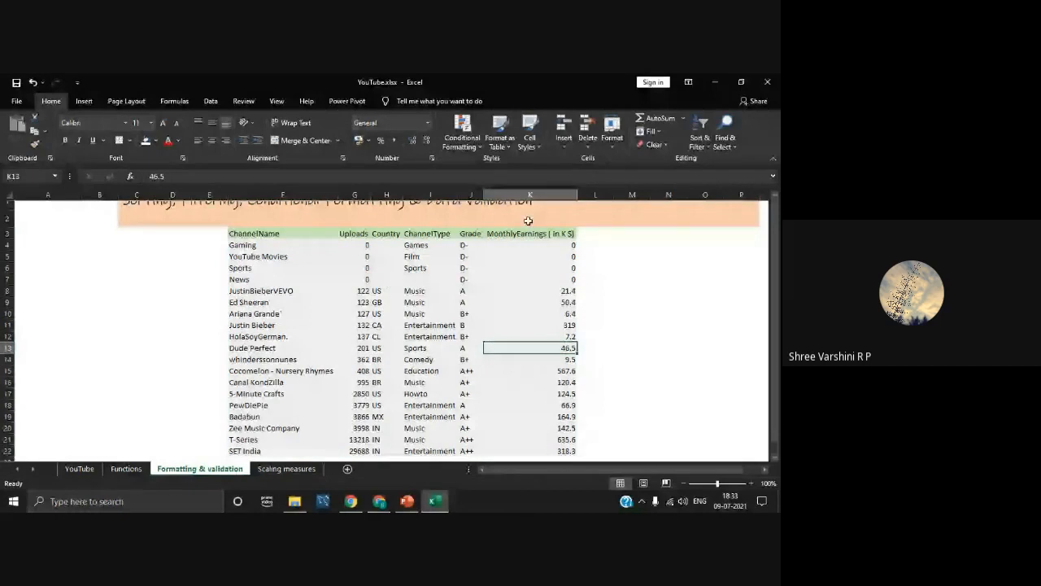
# Apply blue gradient-fill data bars to the MonthlyEarnings column in K3:K22
pyautogui.moveTo(521, 234); pyautogui.dragTo(558, 450)
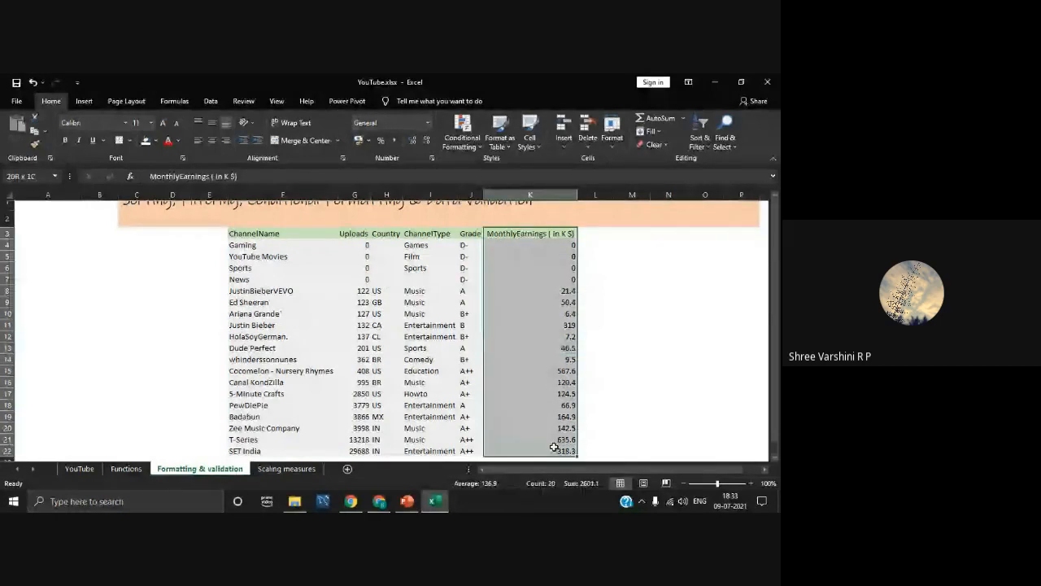
pyautogui.click(470, 148)
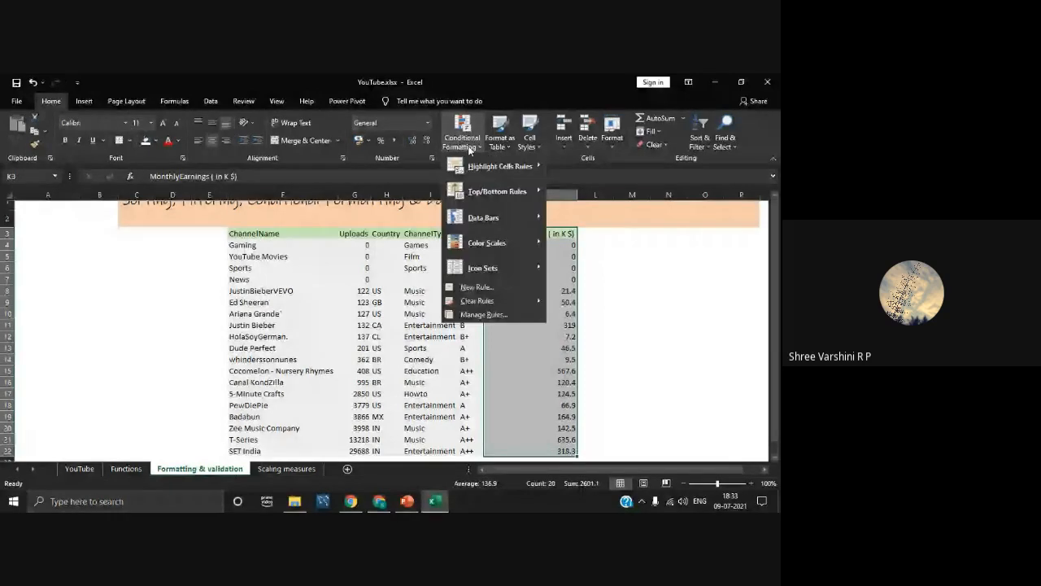
pyautogui.moveTo(489, 222)
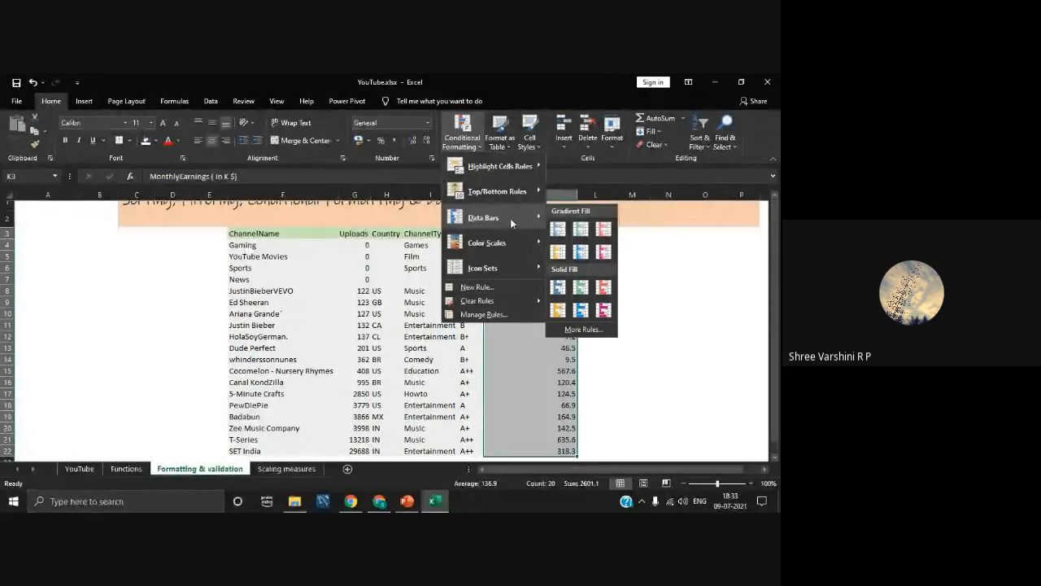
pyautogui.moveTo(530, 220)
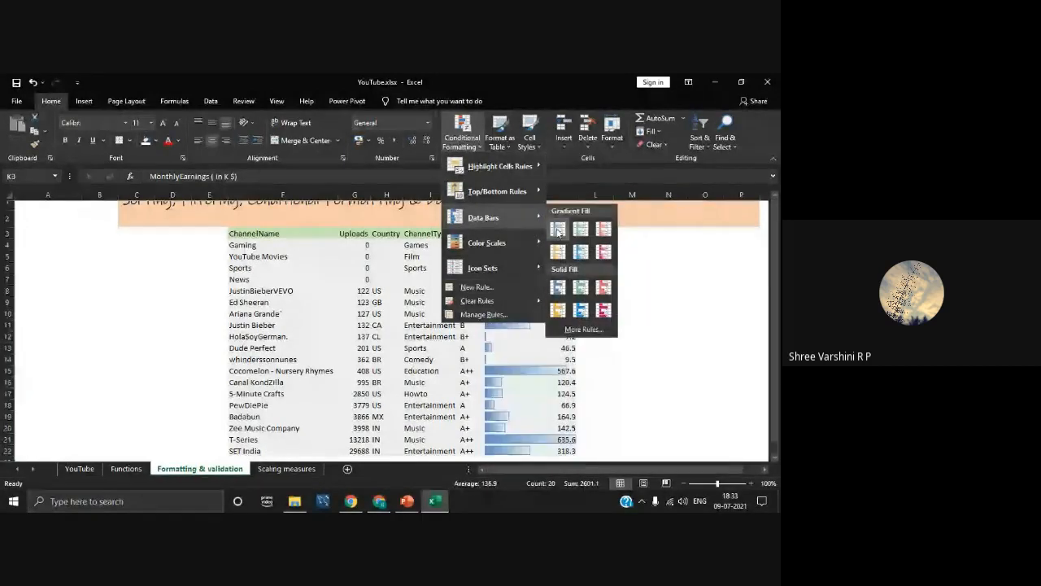
pyautogui.click(558, 230)
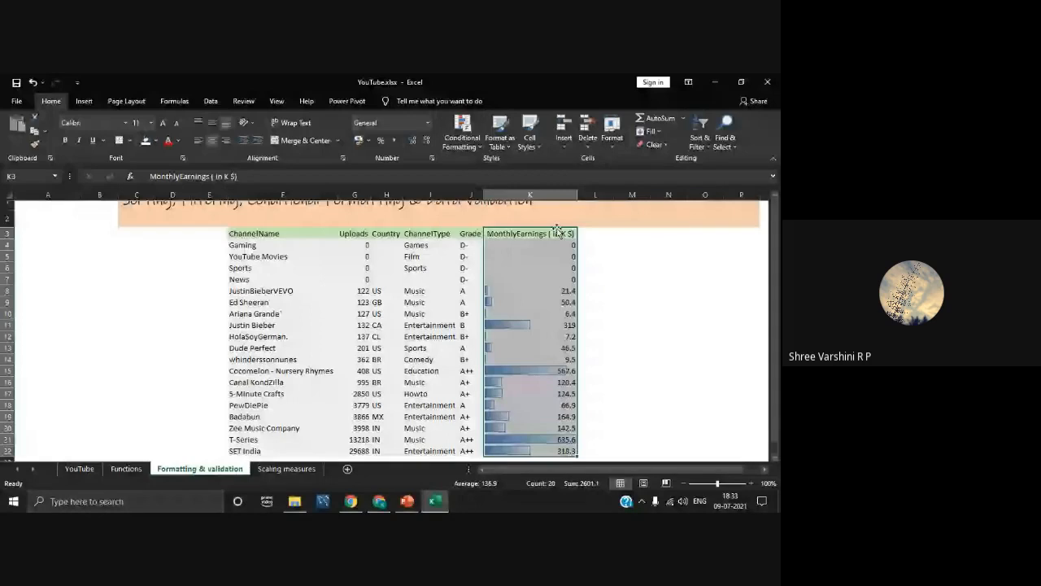
pyautogui.click(668, 415)
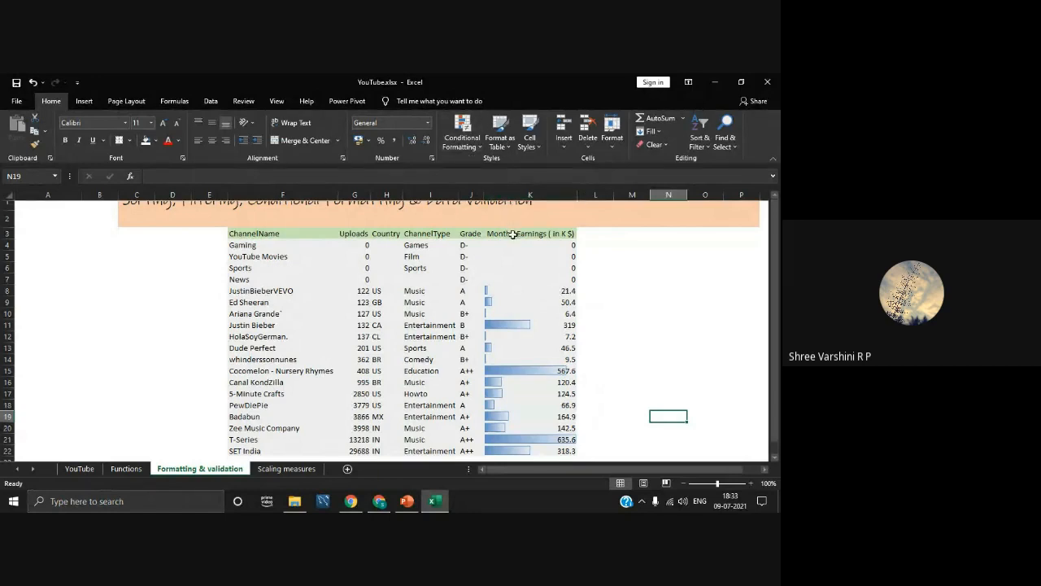
# Highlight MonthlyEarnings cells K3:K22 greater than 200 with Light Red Fill with Dark Red Text
pyautogui.moveTo(512, 234); pyautogui.dragTo(573, 450)
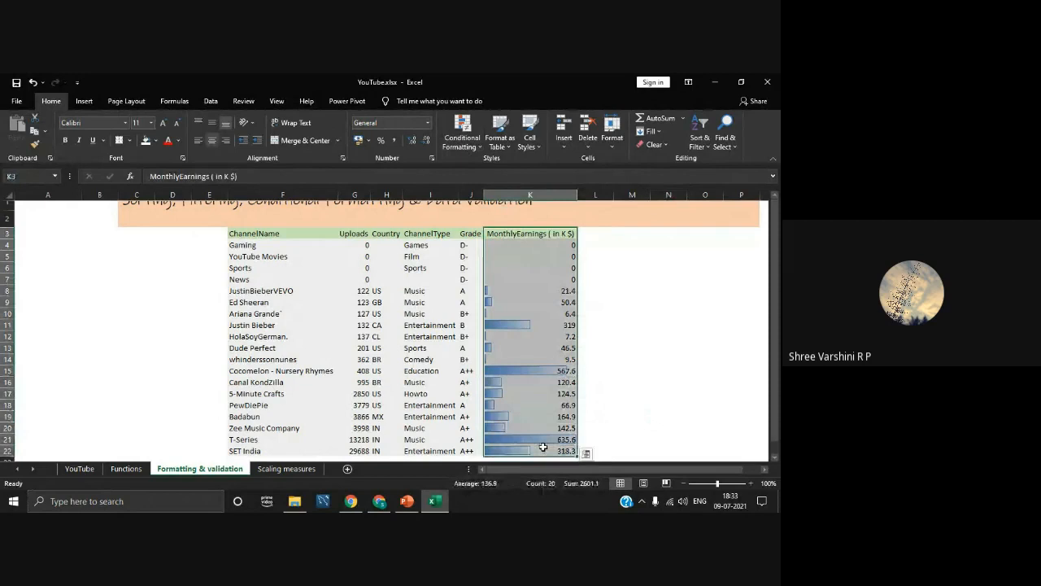
pyautogui.click(468, 145)
pyautogui.moveTo(480, 166)
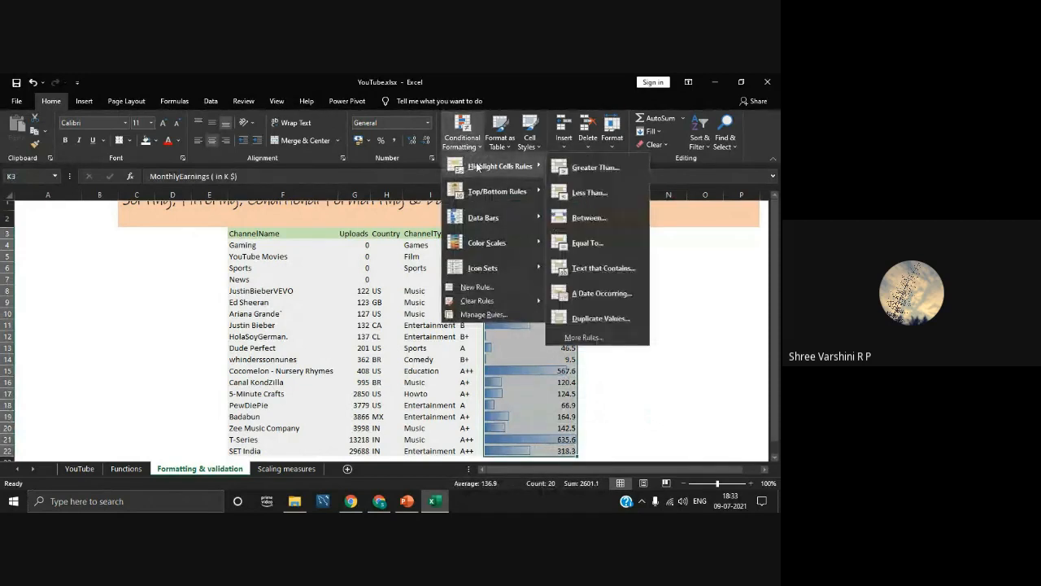
pyautogui.click(571, 167)
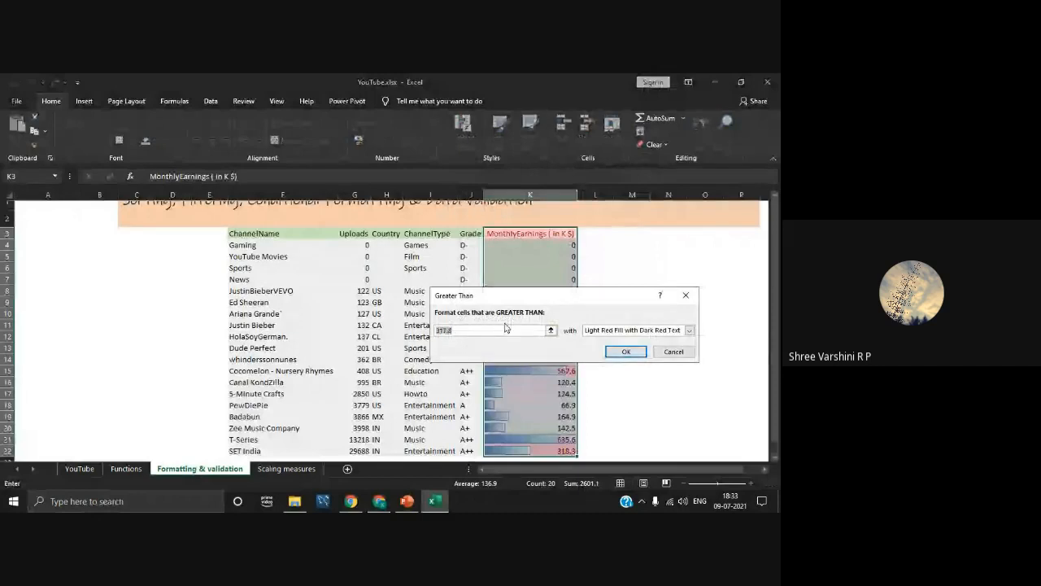
pyautogui.press('BackSpace')
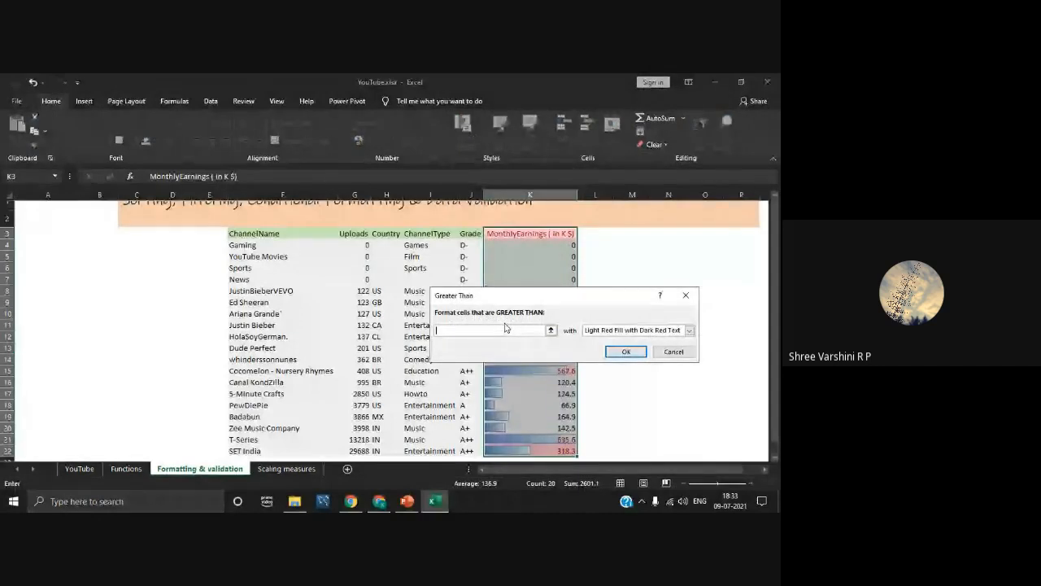
pyautogui.write('200')
pyautogui.click(626, 351)
pyautogui.click(616, 387)
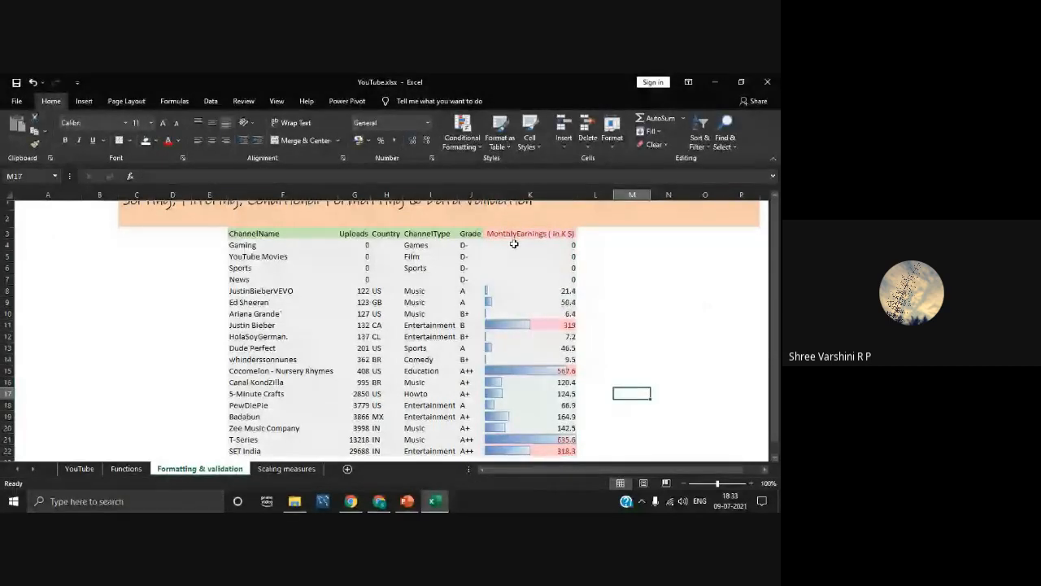
# Clear all conditional formatting rules from the MonthlyEarnings cells K3:K22
pyautogui.moveTo(514, 235); pyautogui.dragTo(519, 450)
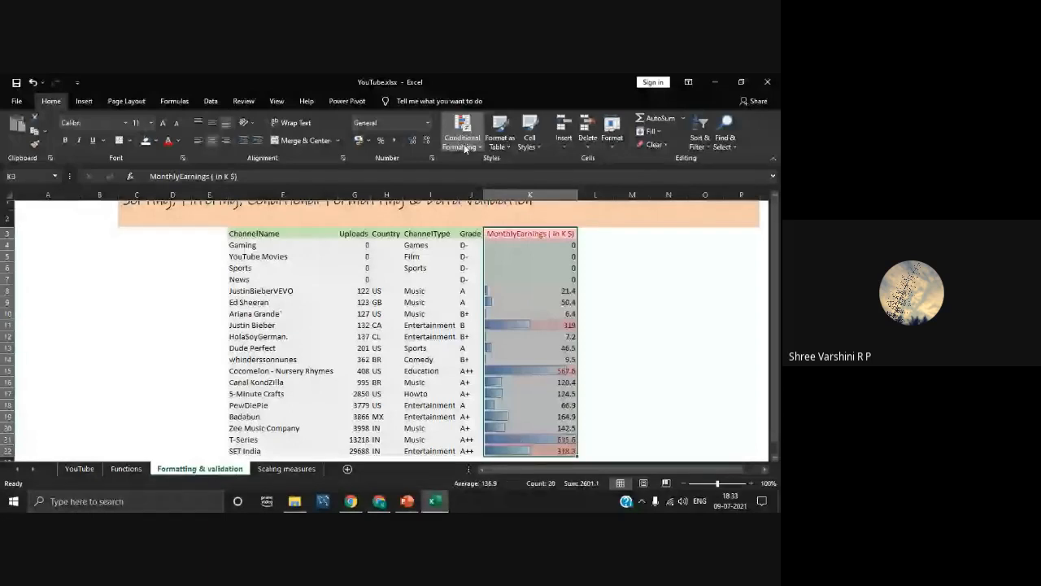
pyautogui.click(466, 148)
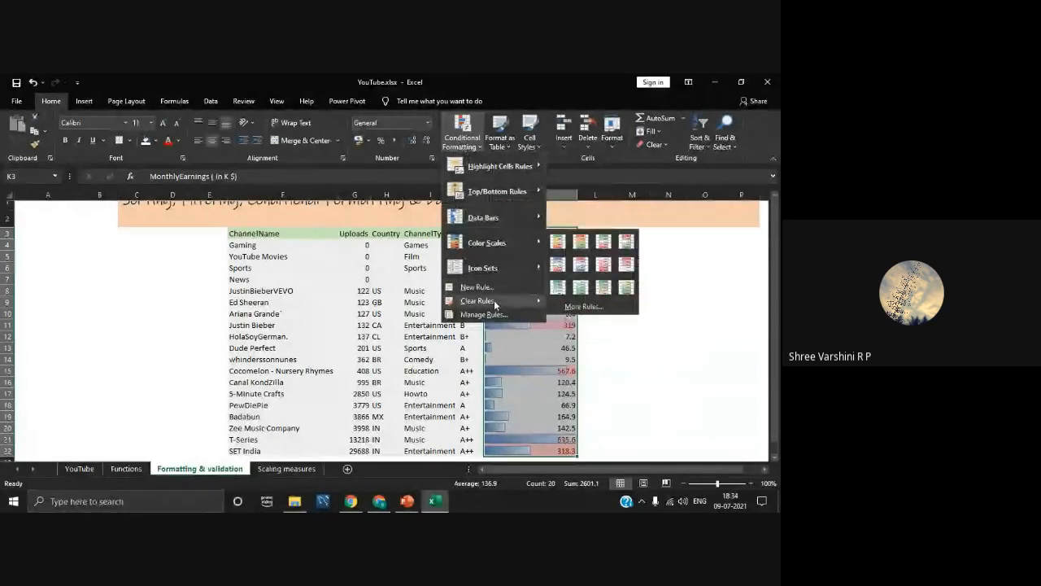
pyautogui.moveTo(495, 303)
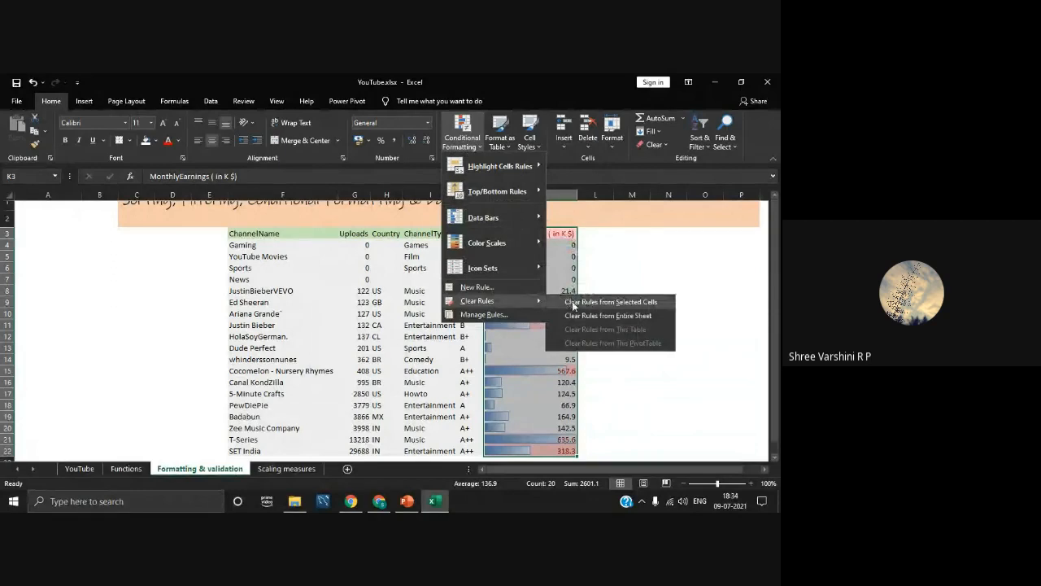
pyautogui.click(574, 305)
pyautogui.click(606, 302)
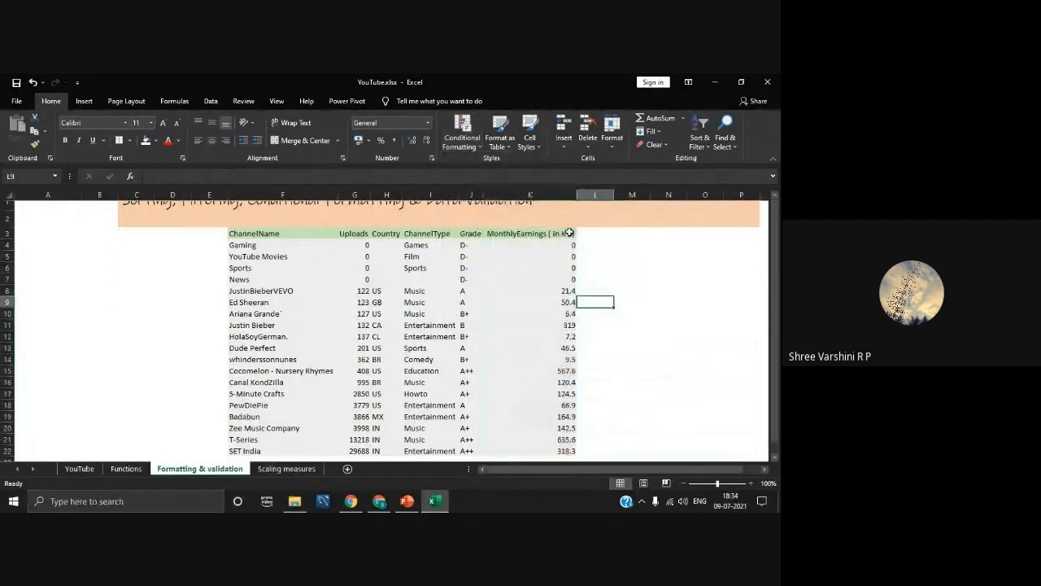
# Highlight MonthlyEarnings cells K3:K22 that are greater than 200 with Light Red Fill with Dark Red Text
pyautogui.moveTo(568, 232); pyautogui.dragTo(569, 451)
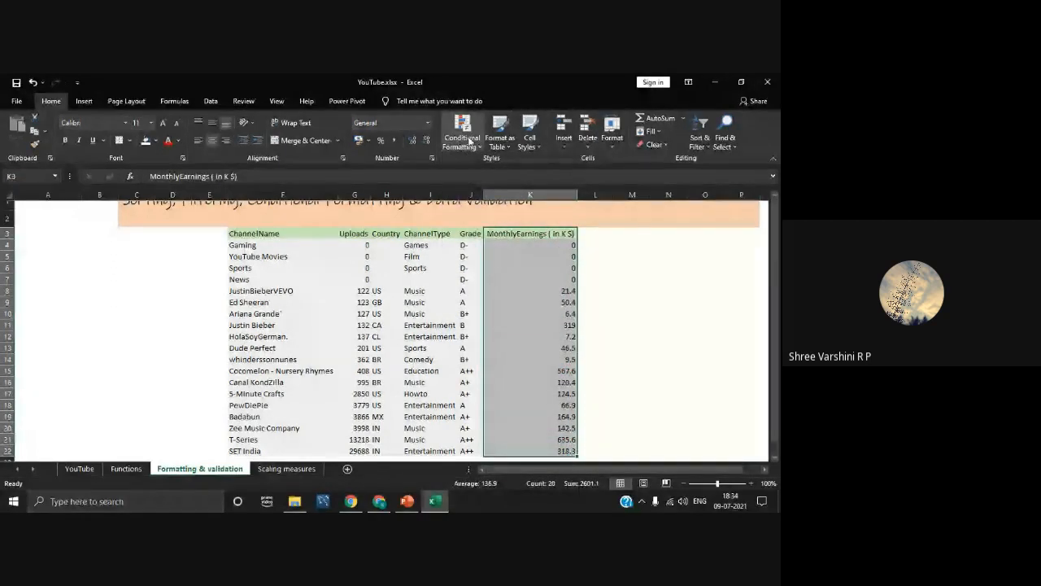
pyautogui.click(468, 140)
pyautogui.moveTo(504, 166)
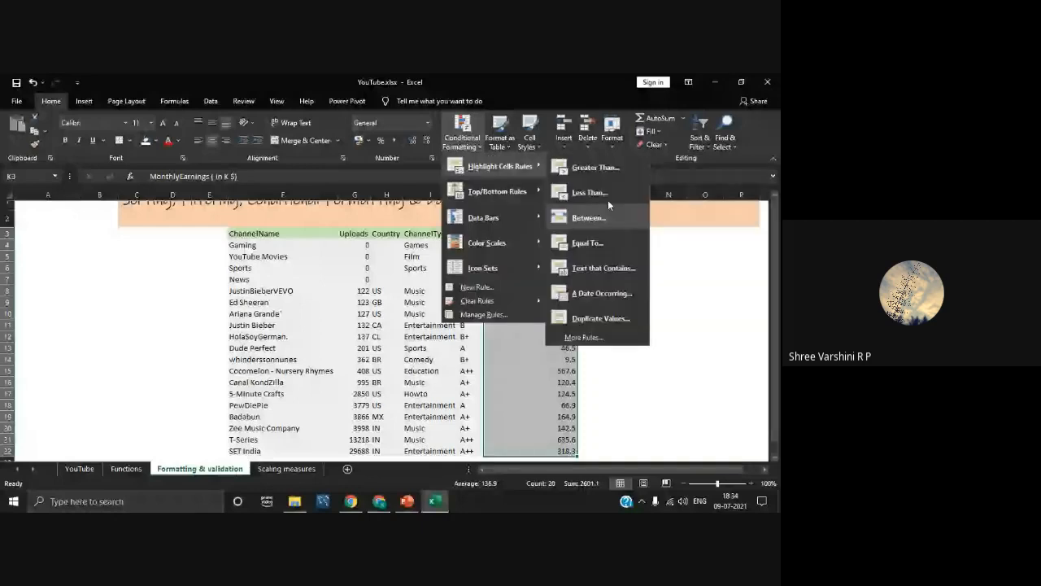
pyautogui.click(594, 166)
pyautogui.write('200')
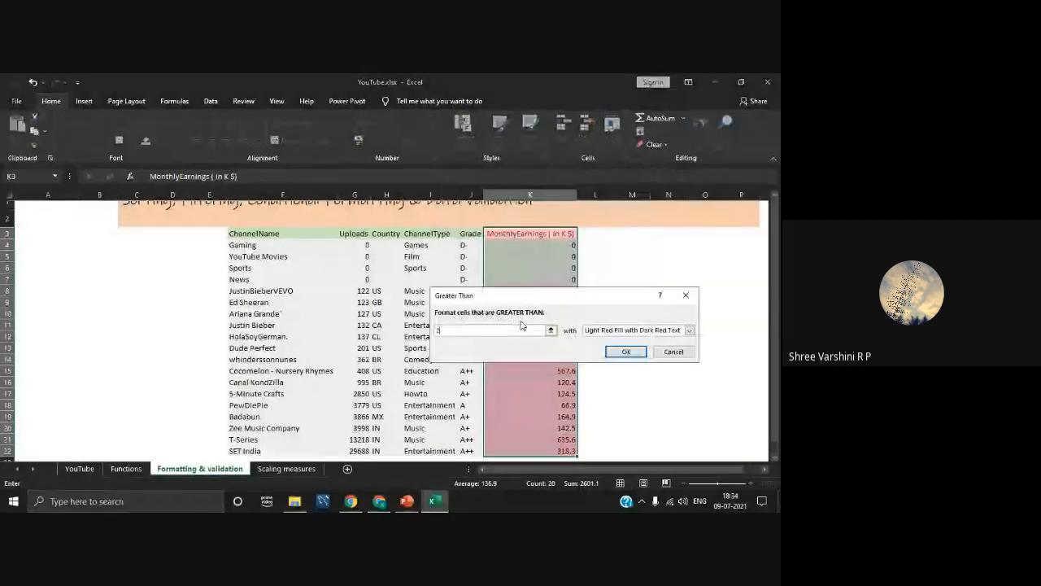
pyautogui.click(626, 353)
pyautogui.click(661, 357)
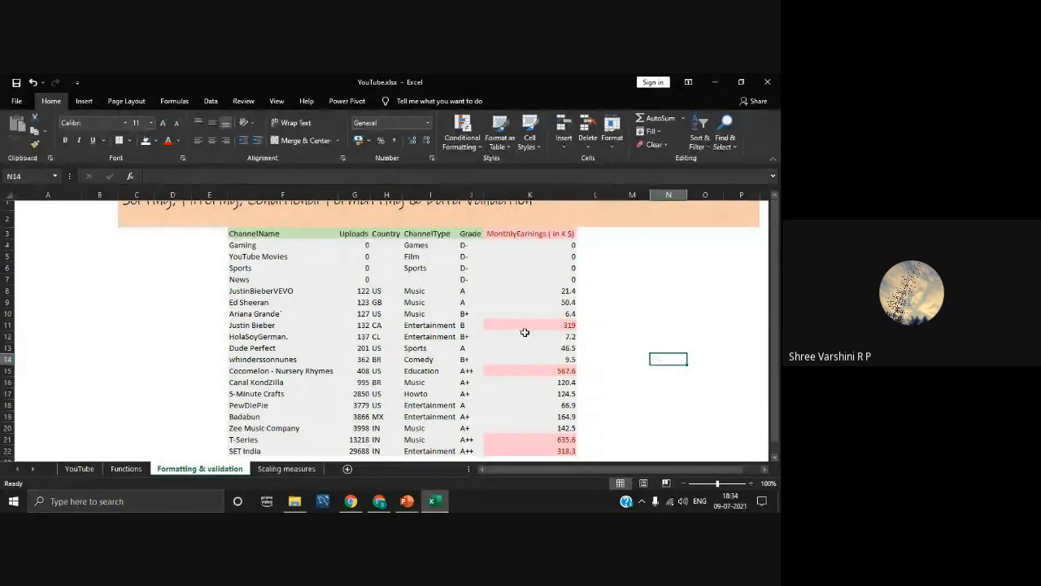
# Apply a Top 10 Items rule with Light Red Fill with Dark Red Text to the selected empty cell N14
pyautogui.click(461, 142)
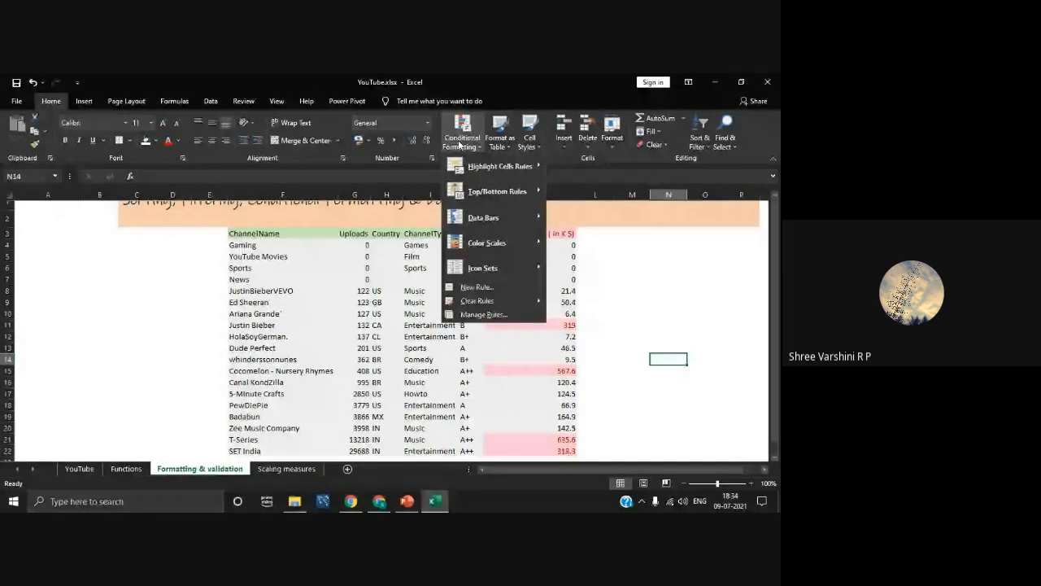
pyautogui.moveTo(498, 166)
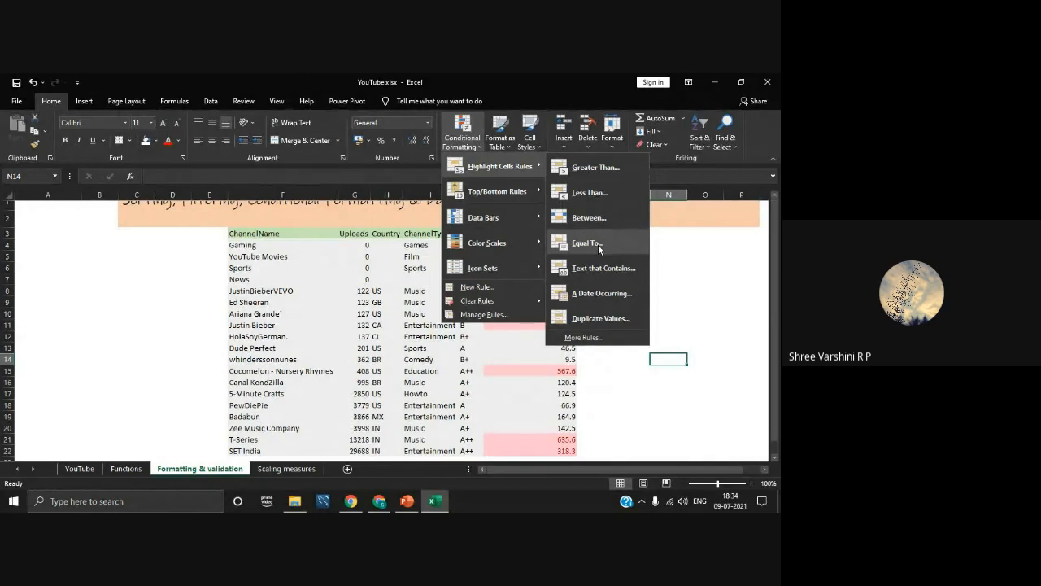
pyautogui.moveTo(509, 199)
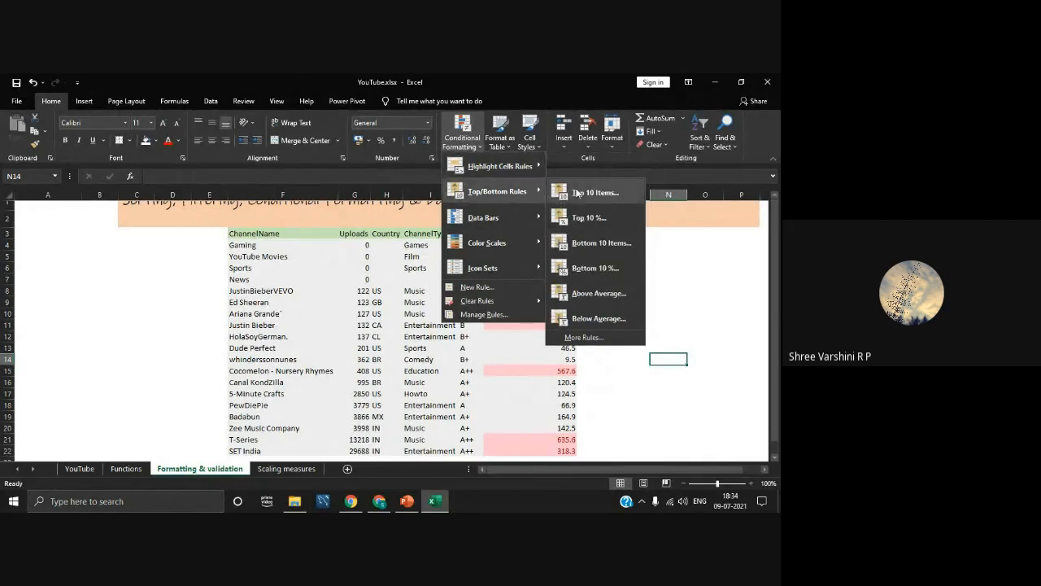
pyautogui.click(577, 192)
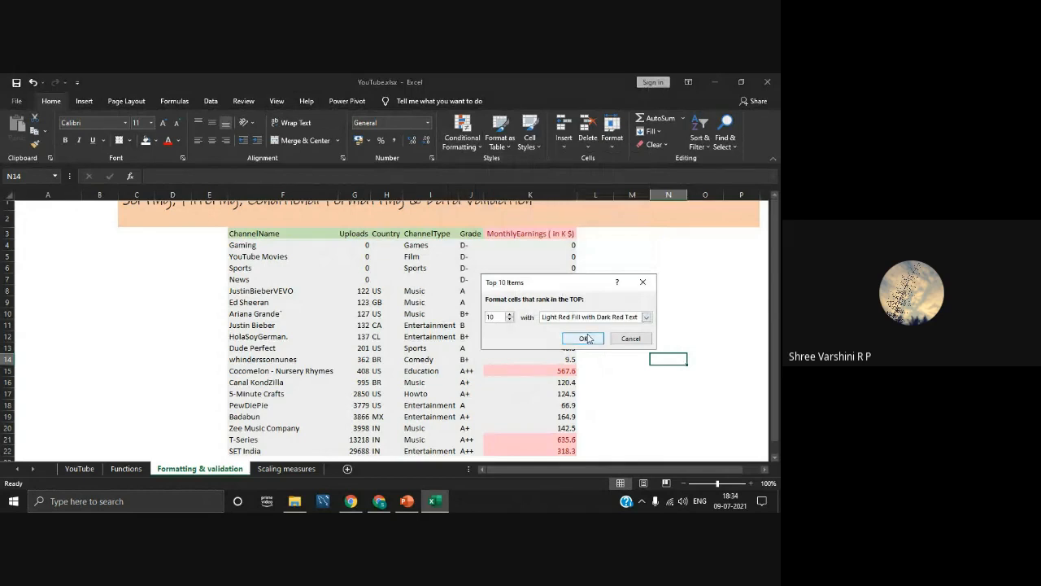
pyautogui.click(586, 338)
# Clear the conditional formatting rules from the MonthlyEarnings column, K3:K22
pyautogui.moveTo(531, 233); pyautogui.dragTo(530, 451)
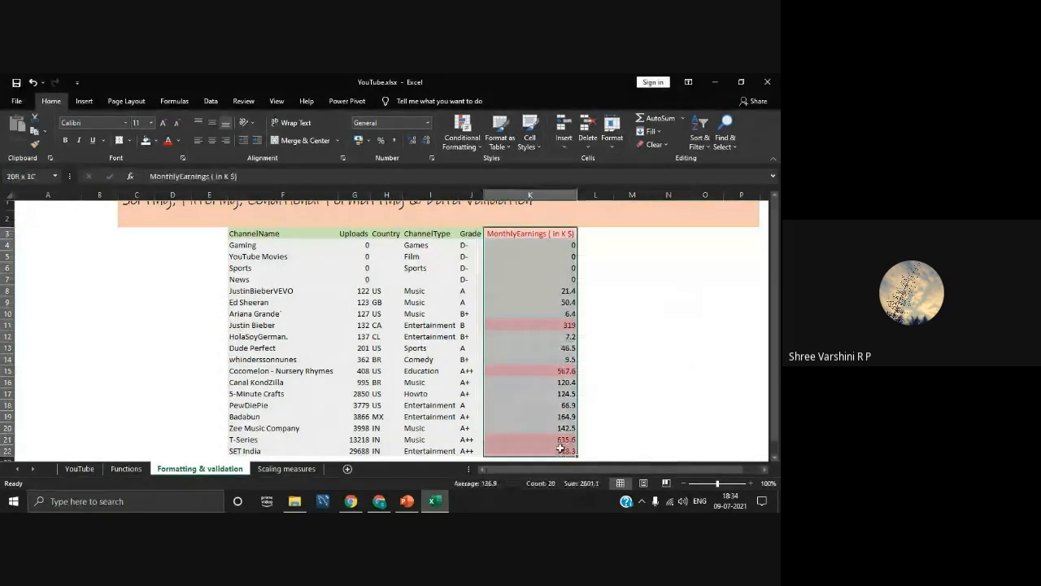
pyautogui.click(461, 134)
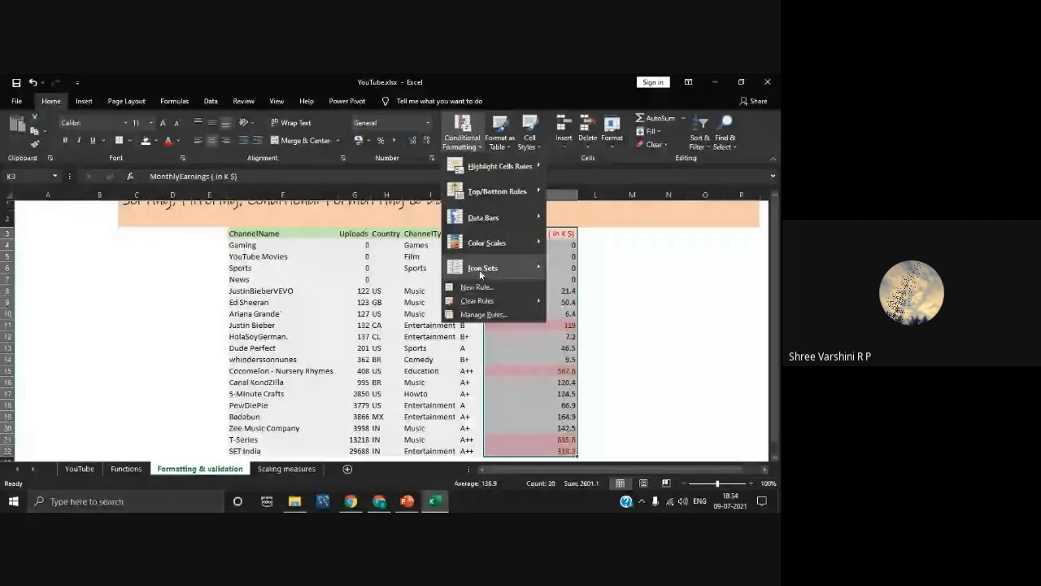
pyautogui.moveTo(488, 300)
pyautogui.click(575, 303)
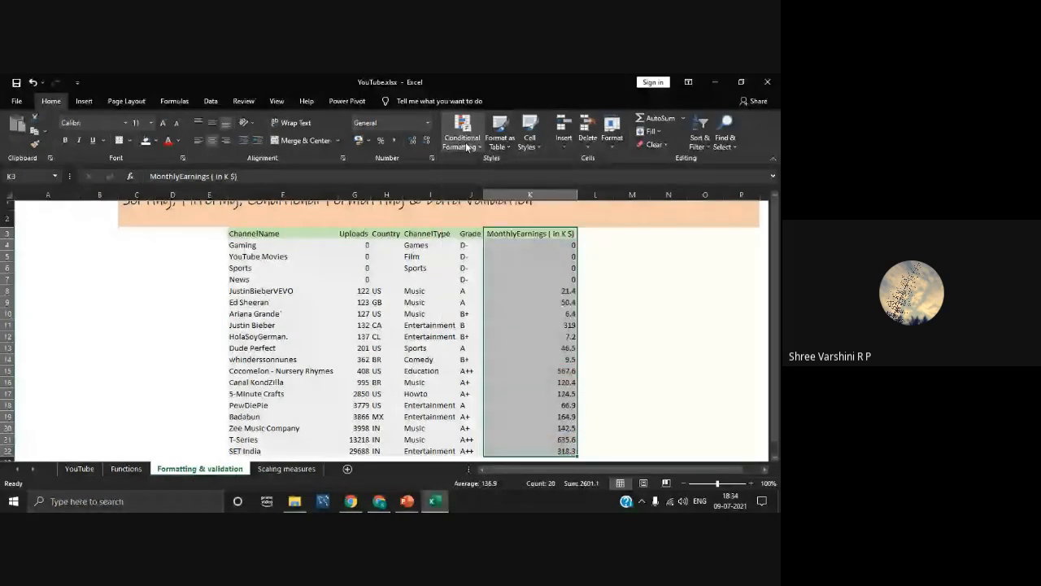
# Highlight the bottom 10 items in MonthlyEarnings cells K3:K22 with Light Red Fill with Dark Red Text
pyautogui.click(466, 142)
pyautogui.moveTo(496, 191)
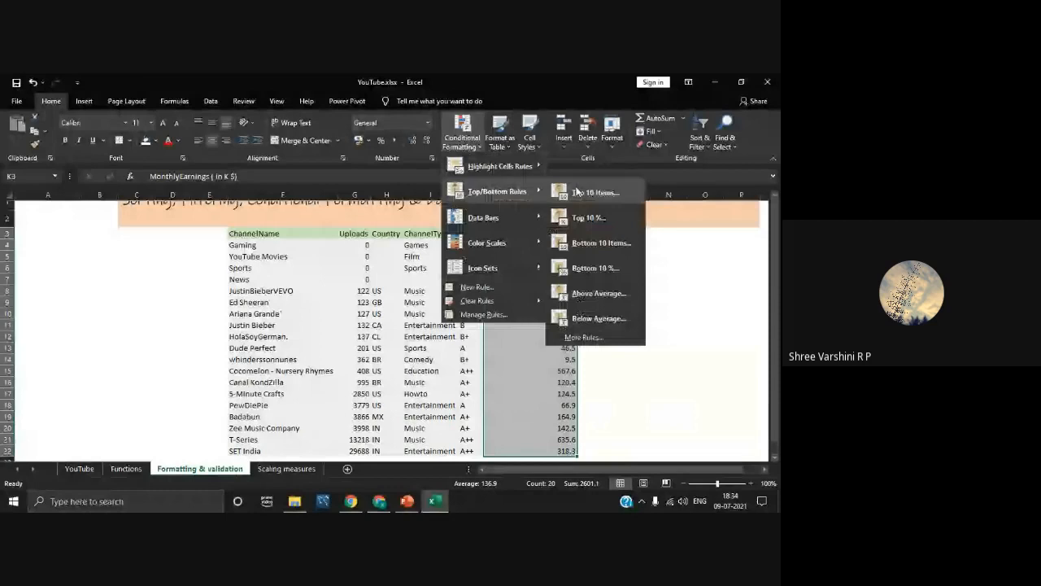
pyautogui.click(591, 241)
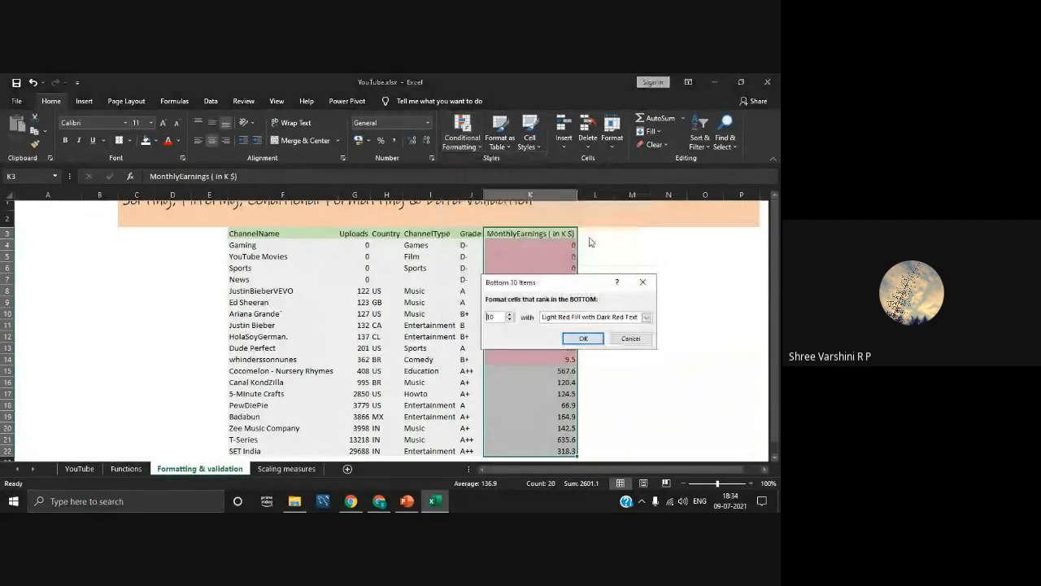
pyautogui.click(598, 341)
pyautogui.click(597, 279)
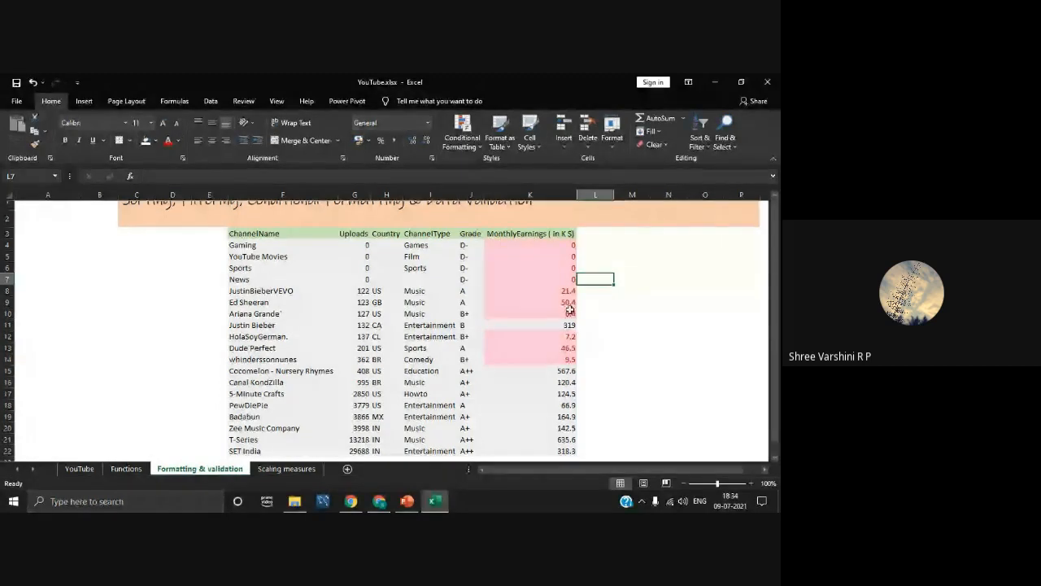
# Examine the conditional formatting choices: top/bottom rules, data bar fill settings, color scales and icon sets, without applying any
pyautogui.click(472, 143)
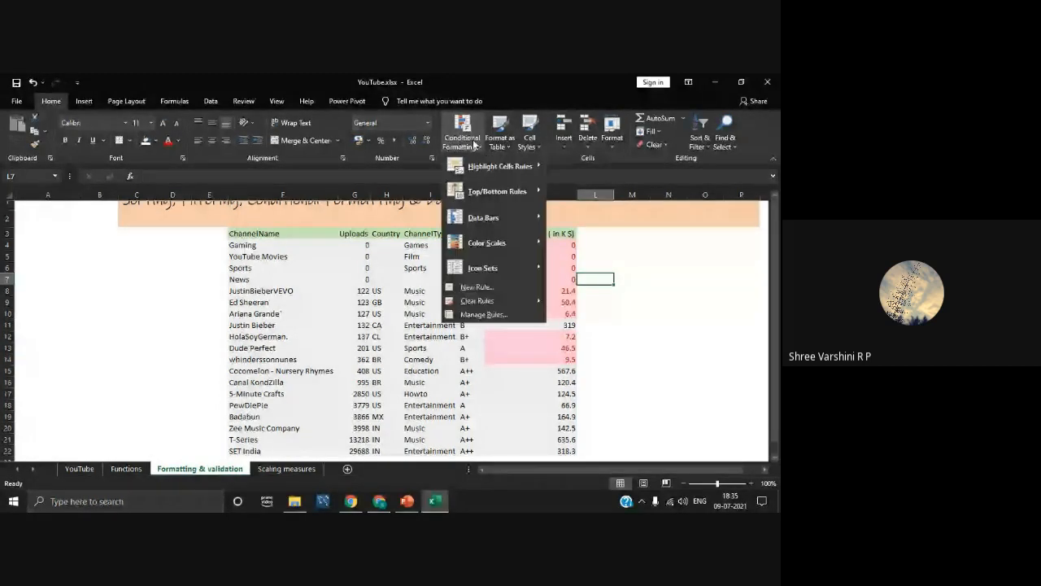
pyautogui.moveTo(497, 192)
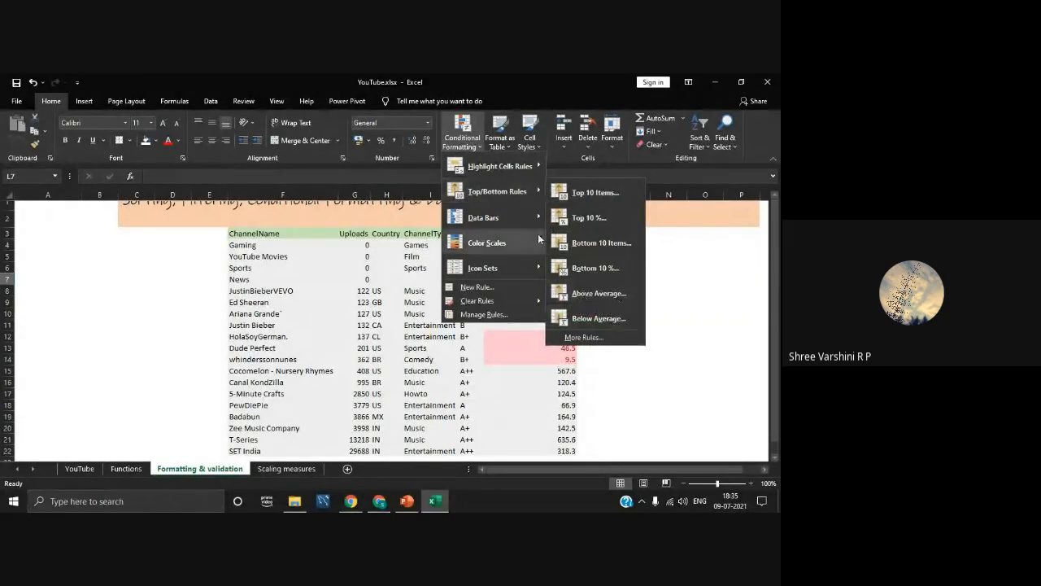
pyautogui.moveTo(519, 245)
pyautogui.moveTo(514, 217)
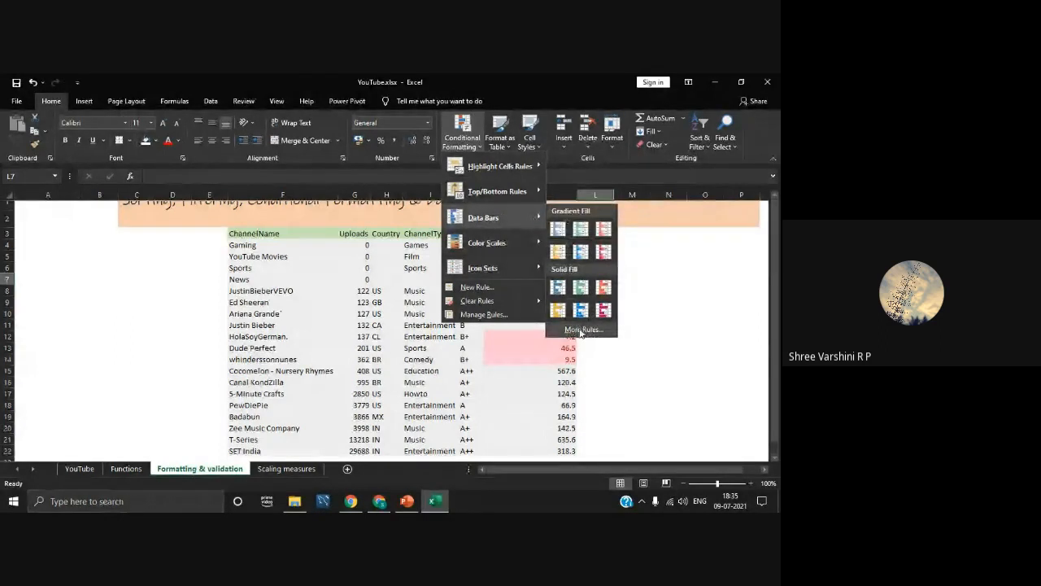
pyautogui.click(580, 330)
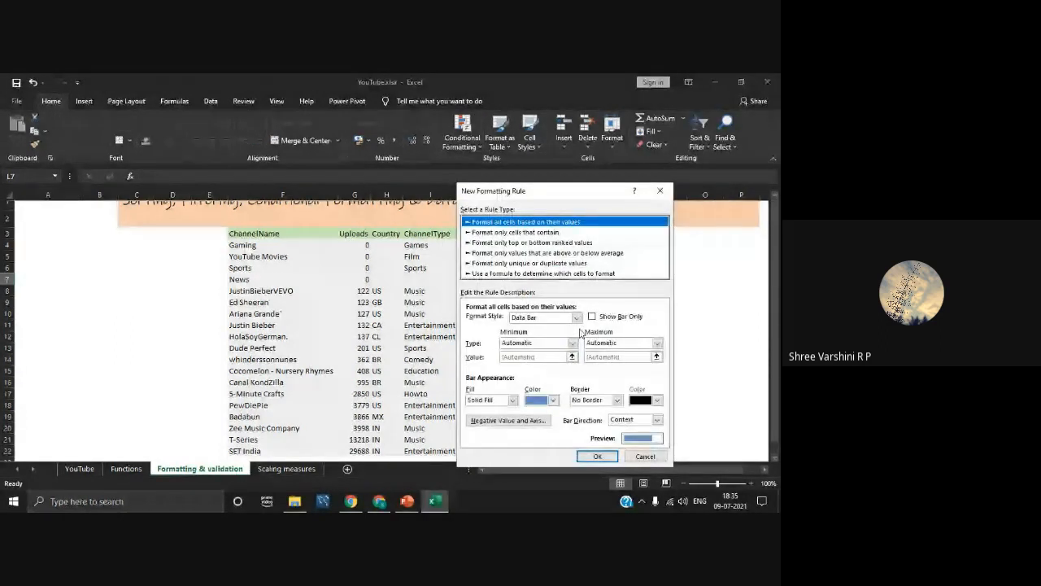
pyautogui.click(513, 400)
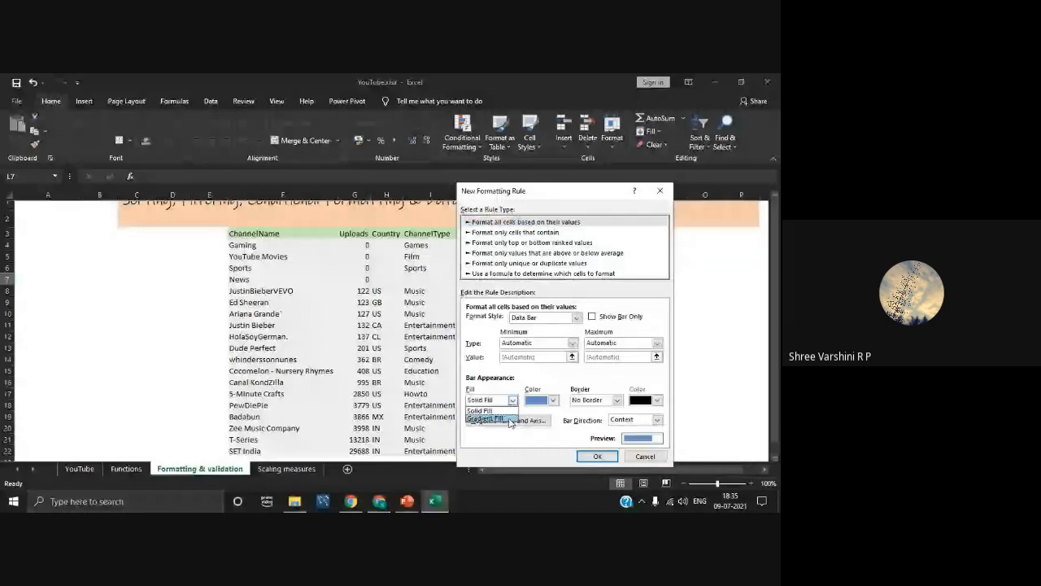
pyautogui.click(645, 460)
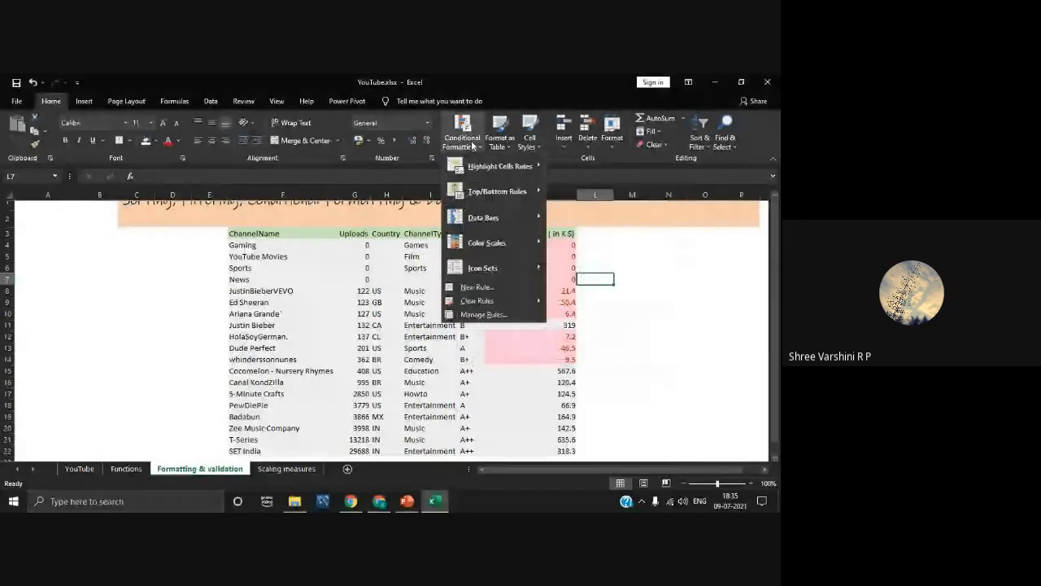
pyautogui.moveTo(525, 240)
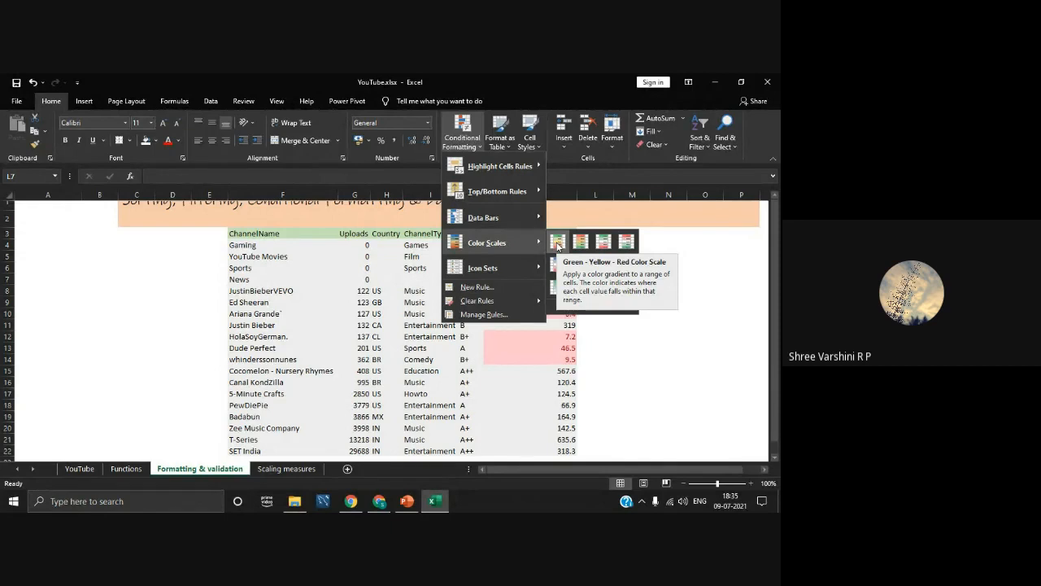
pyautogui.moveTo(531, 262)
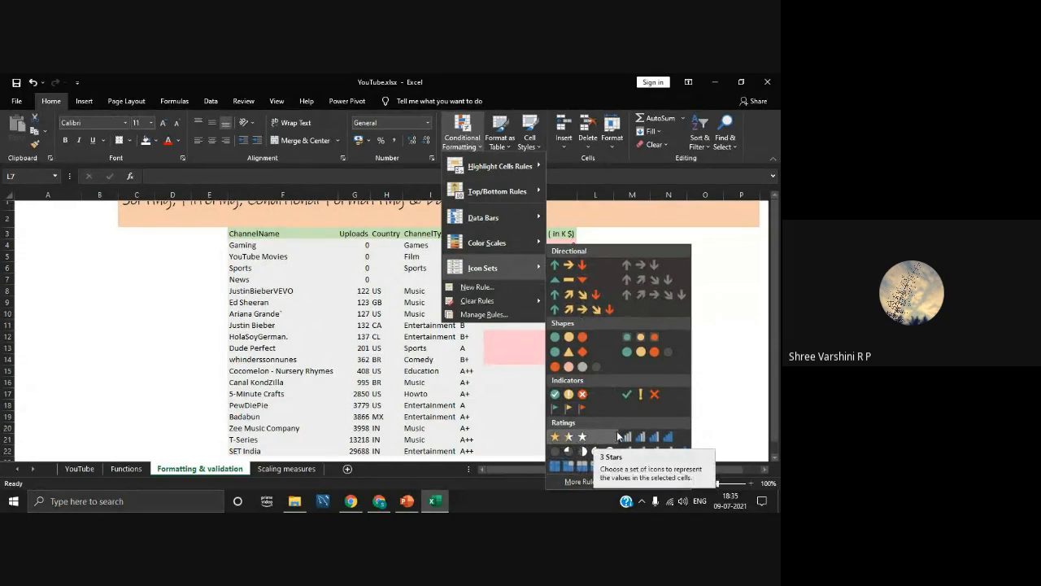
pyautogui.click(730, 438)
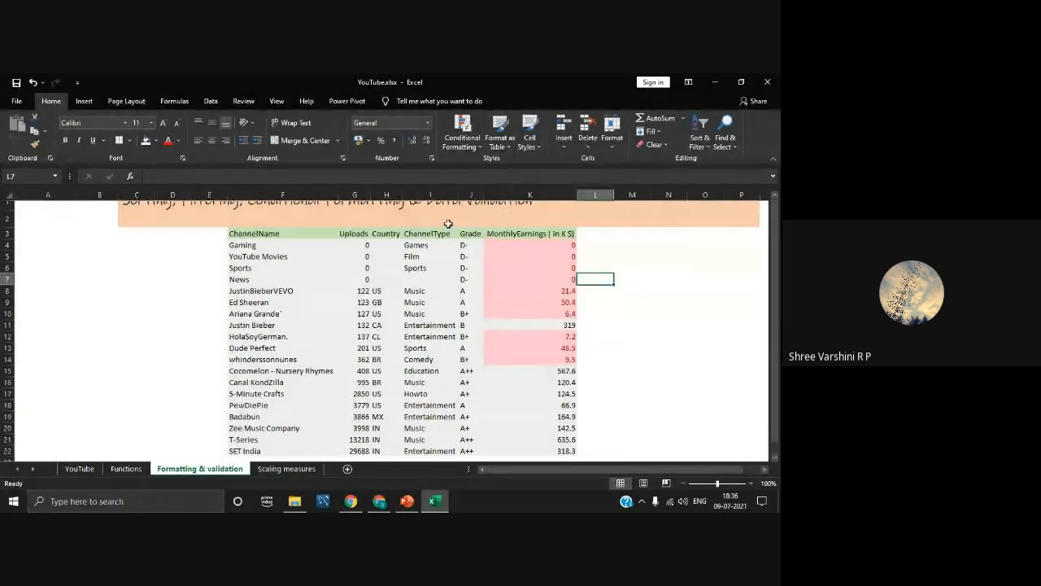
pyautogui.click(211, 101)
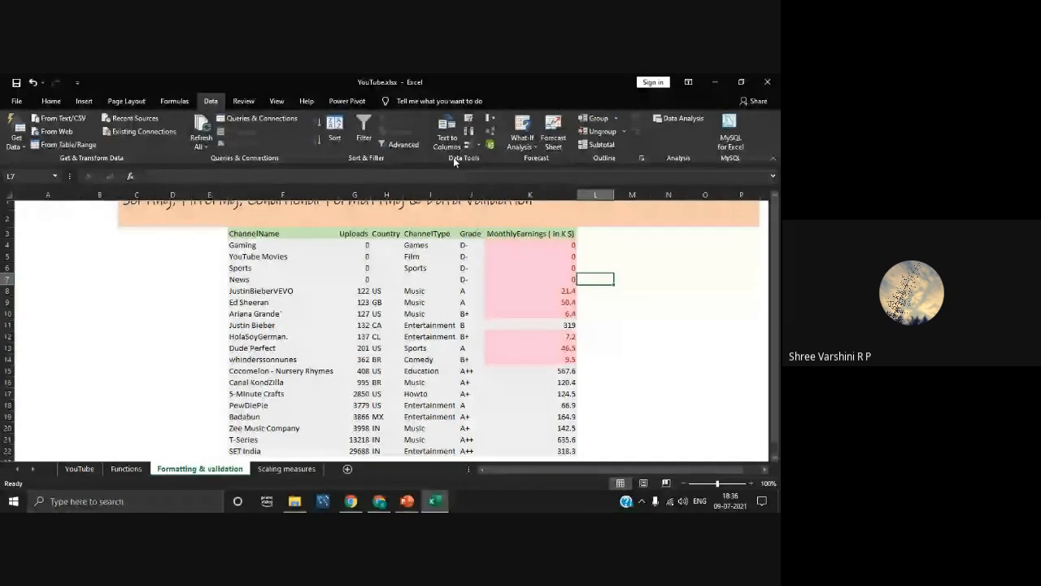
pyautogui.click(469, 146)
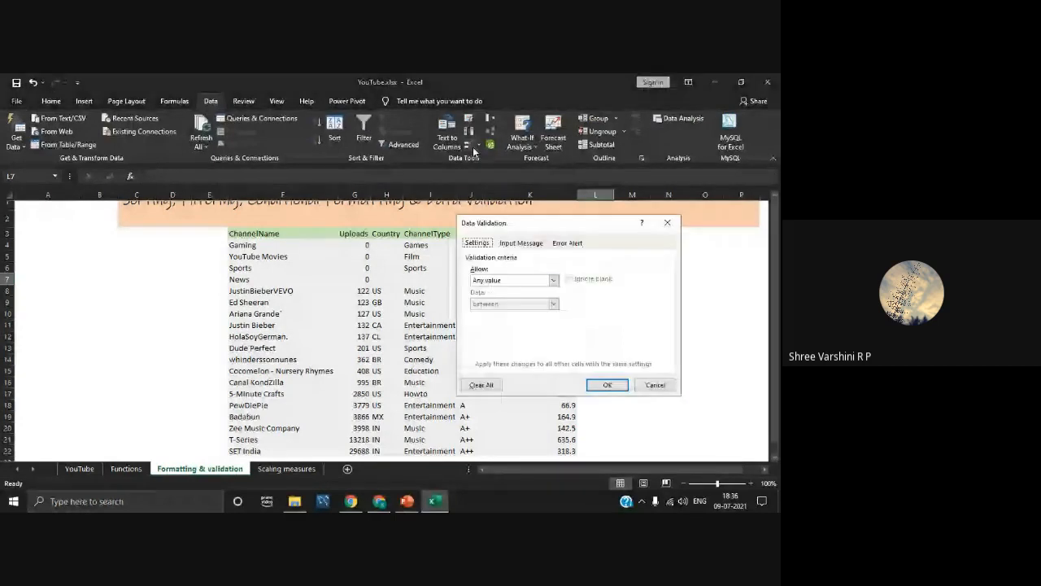
pyautogui.click(673, 229)
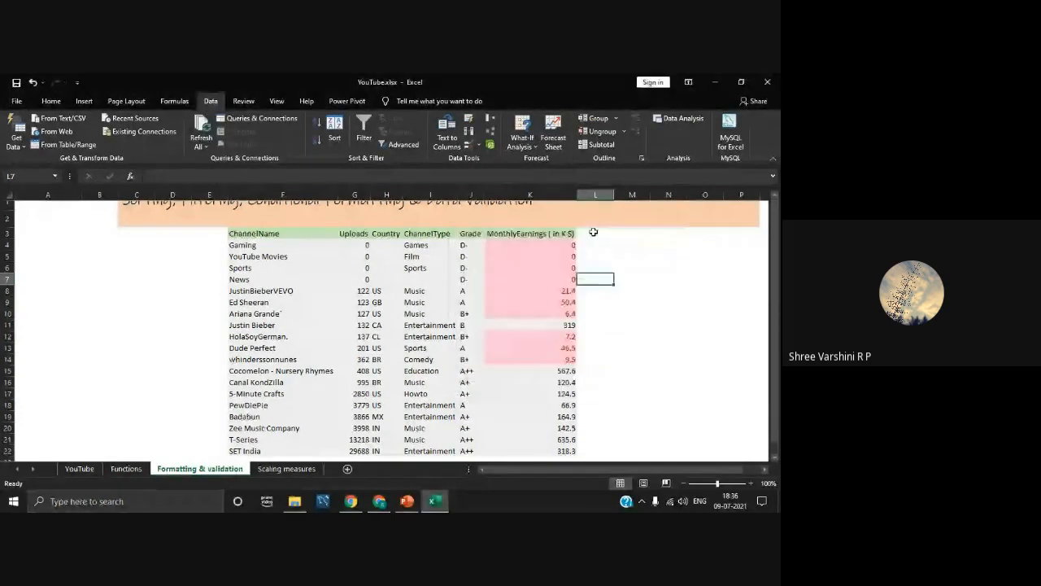
pyautogui.moveTo(575, 234); pyautogui.dragTo(567, 411)
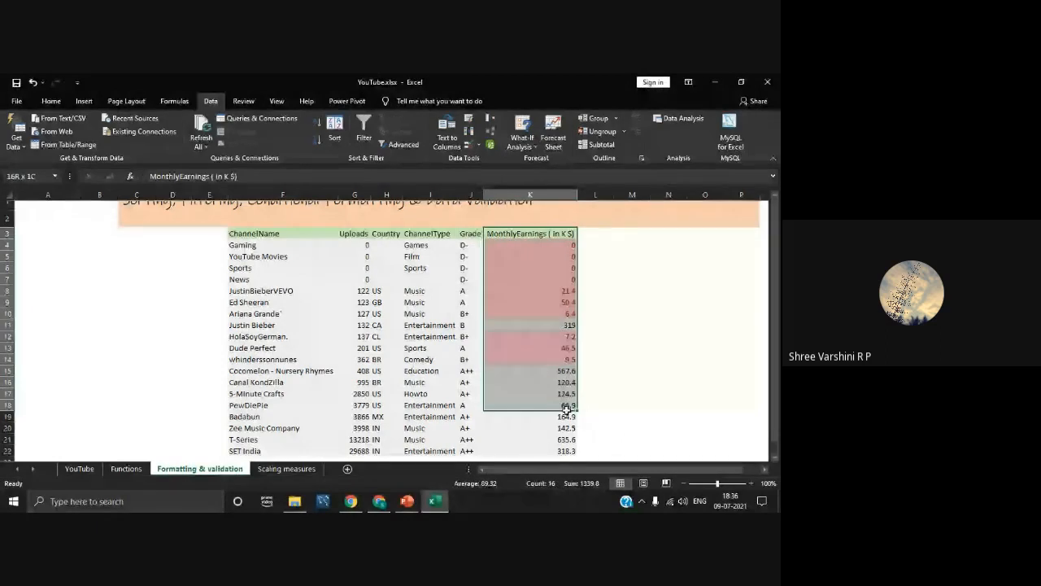
pyautogui.click(587, 405)
# Add data validation to MonthlyEarnings cells K4:K22 allowing only decimal values between 100 and 300
pyautogui.moveTo(561, 244); pyautogui.dragTo(537, 451)
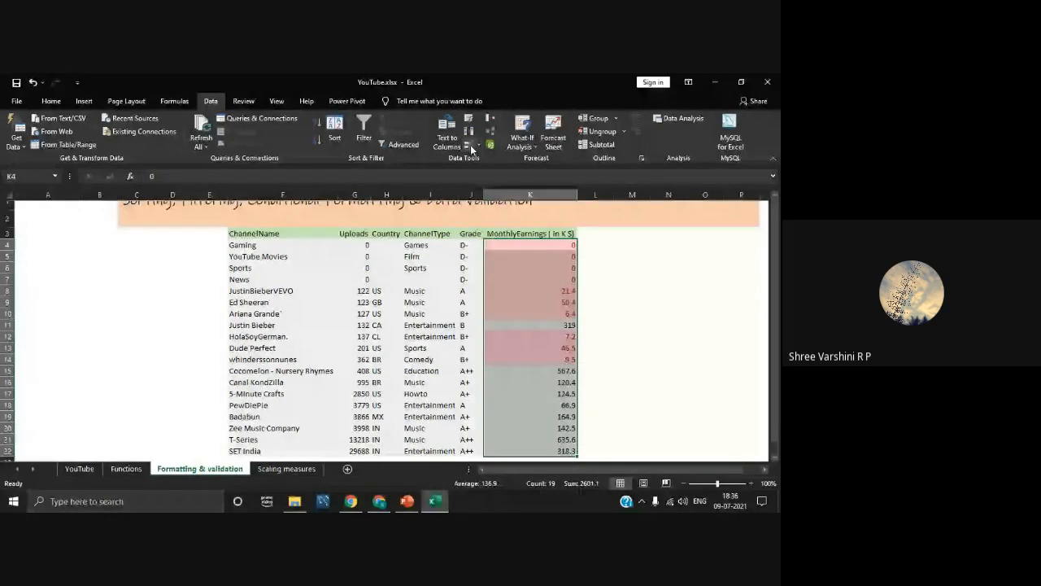
pyautogui.click(472, 148)
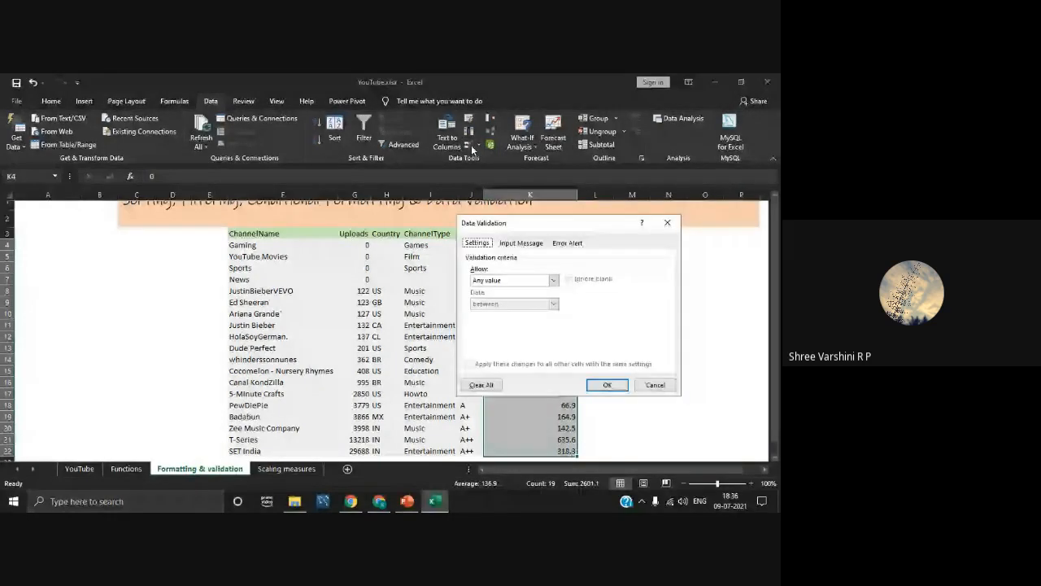
pyautogui.click(515, 280)
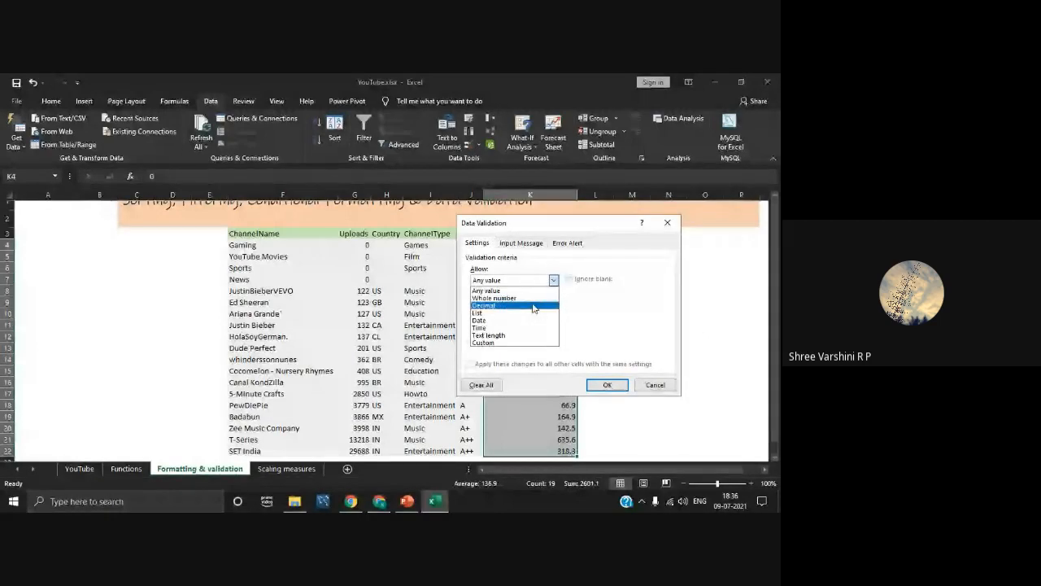
pyautogui.click(533, 306)
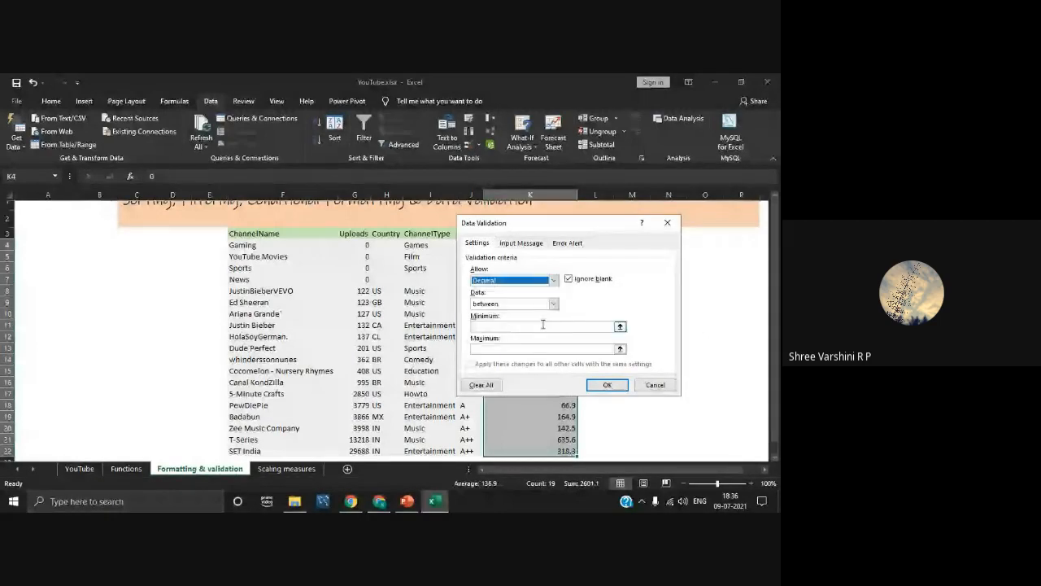
pyautogui.click(539, 326)
pyautogui.write('100')
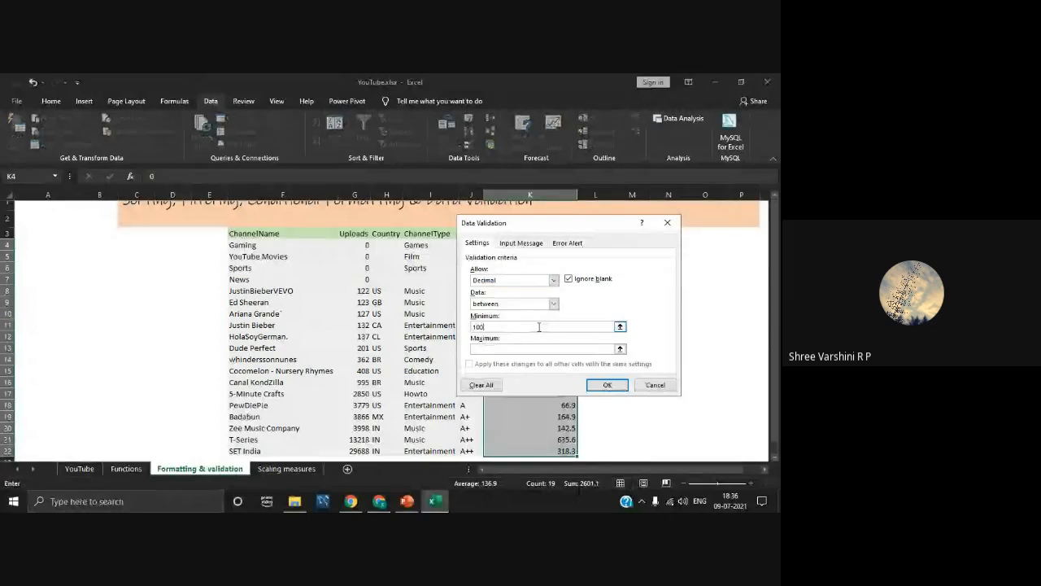
pyautogui.click(537, 349)
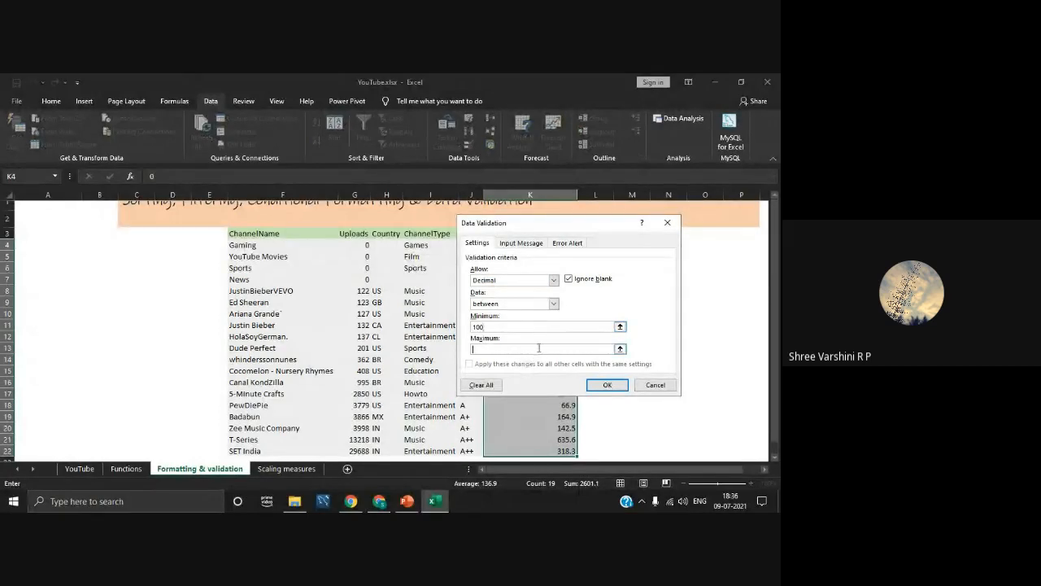
pyautogui.write('300')
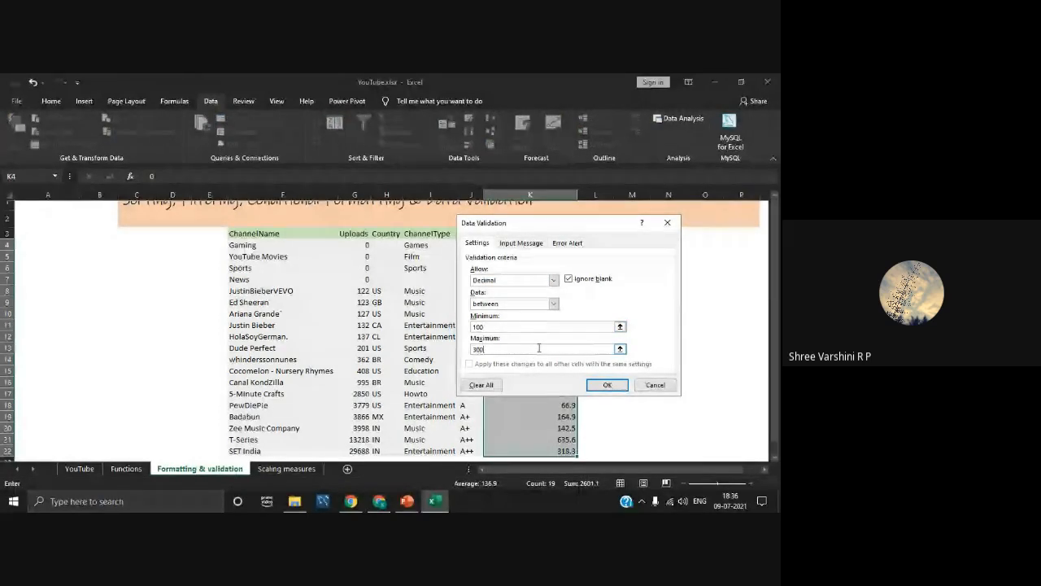
pyautogui.click(605, 385)
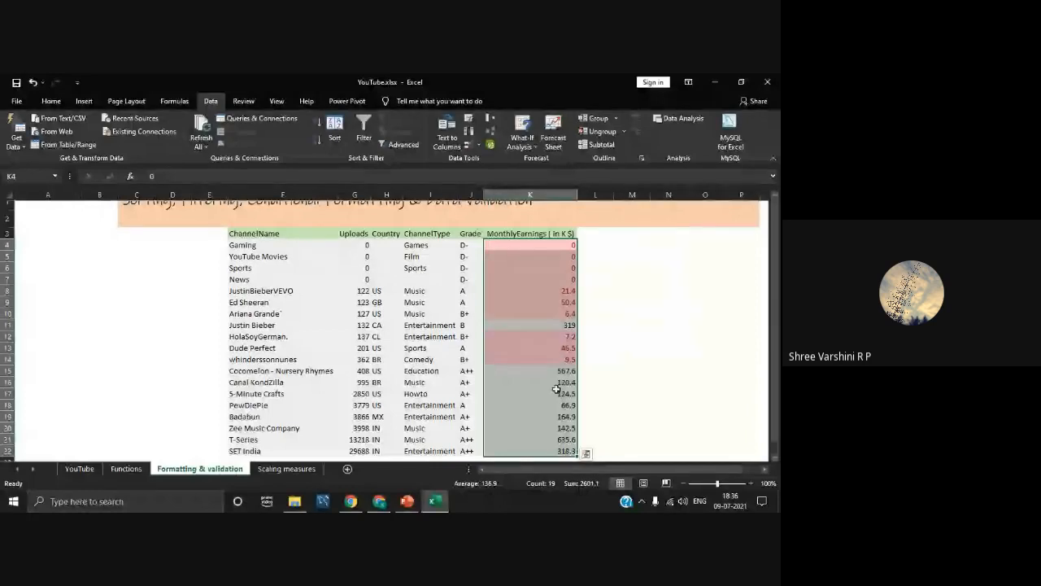
# Test the validation rule in MonthlyEarnings cell K11 by trying to enter 20 and 319
pyautogui.click(566, 327)
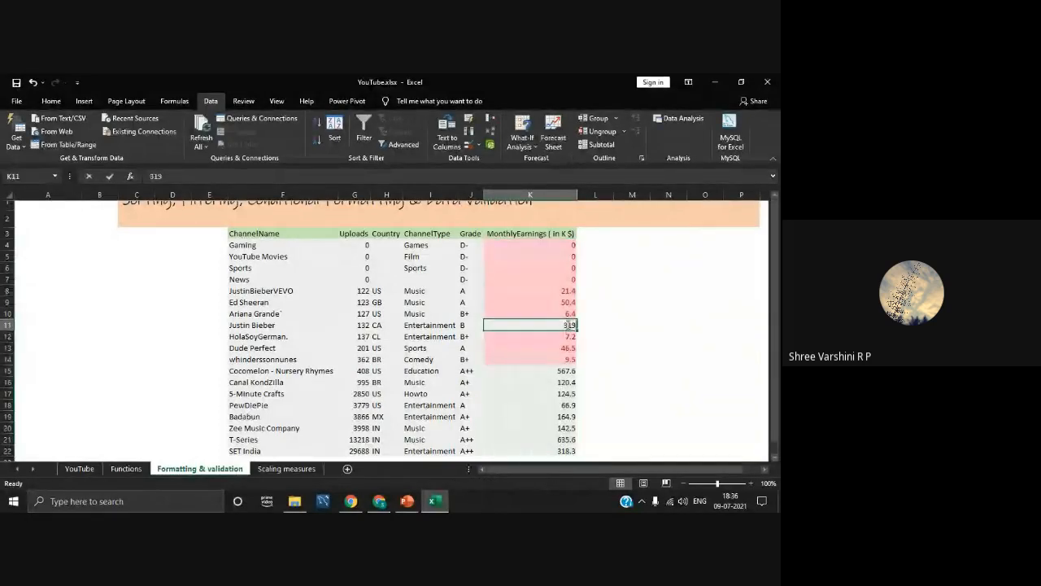
pyautogui.doubleClick(569, 324)
pyautogui.press('BackSpace')
pyautogui.press('BackSpace')
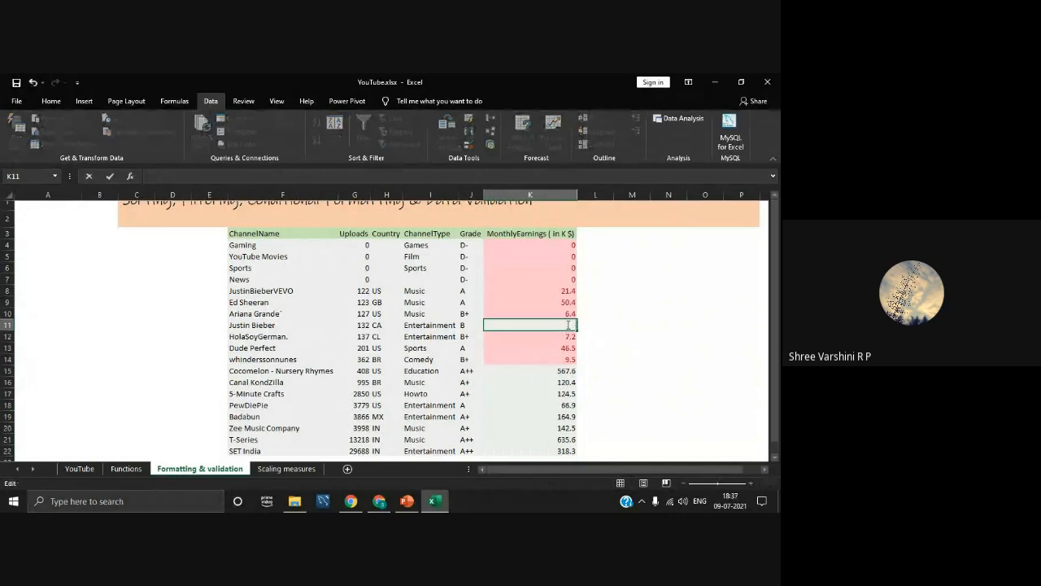
pyautogui.write('20')
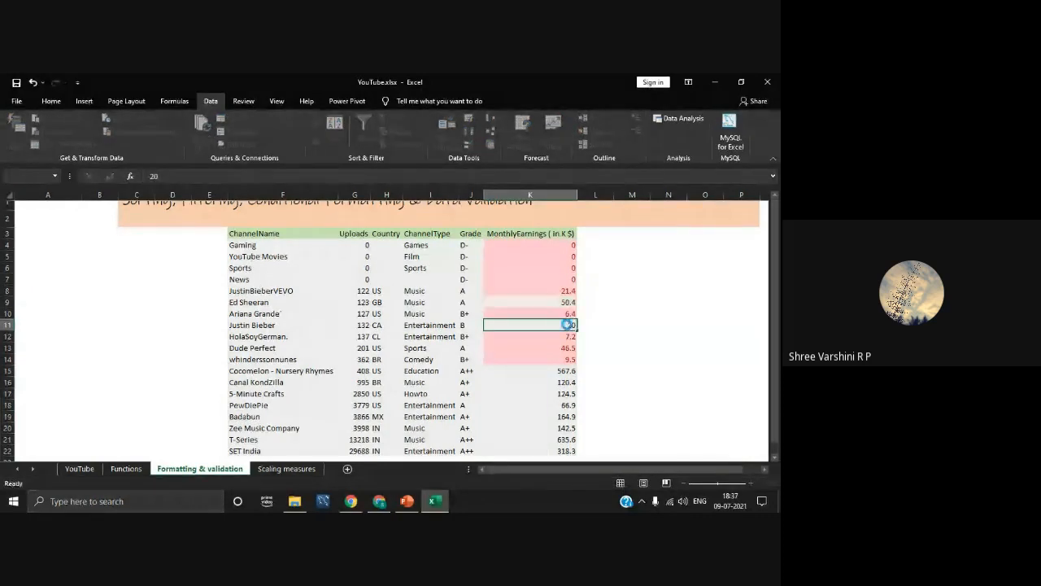
pyautogui.press('Return')
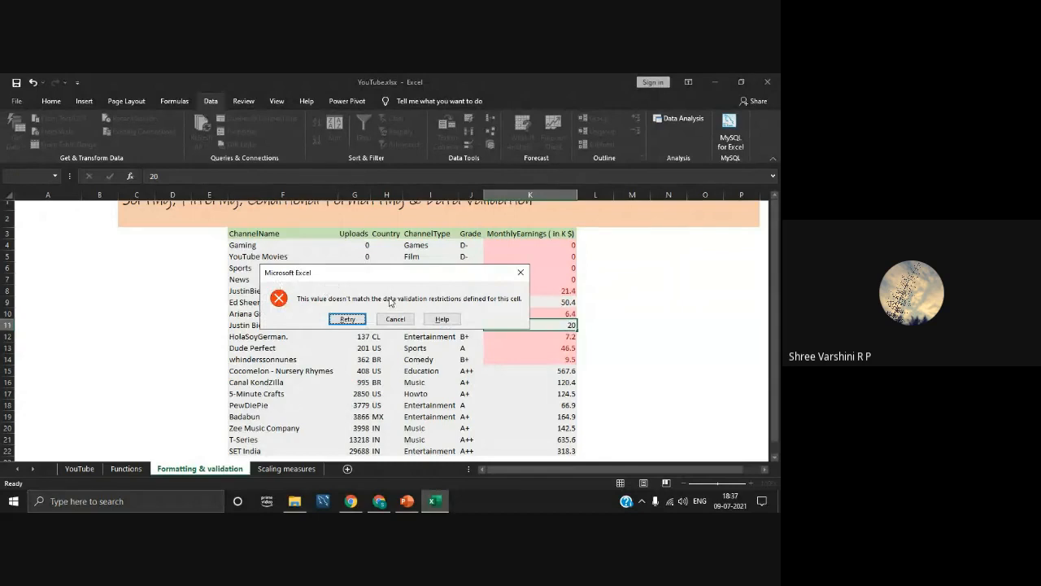
pyautogui.click(348, 319)
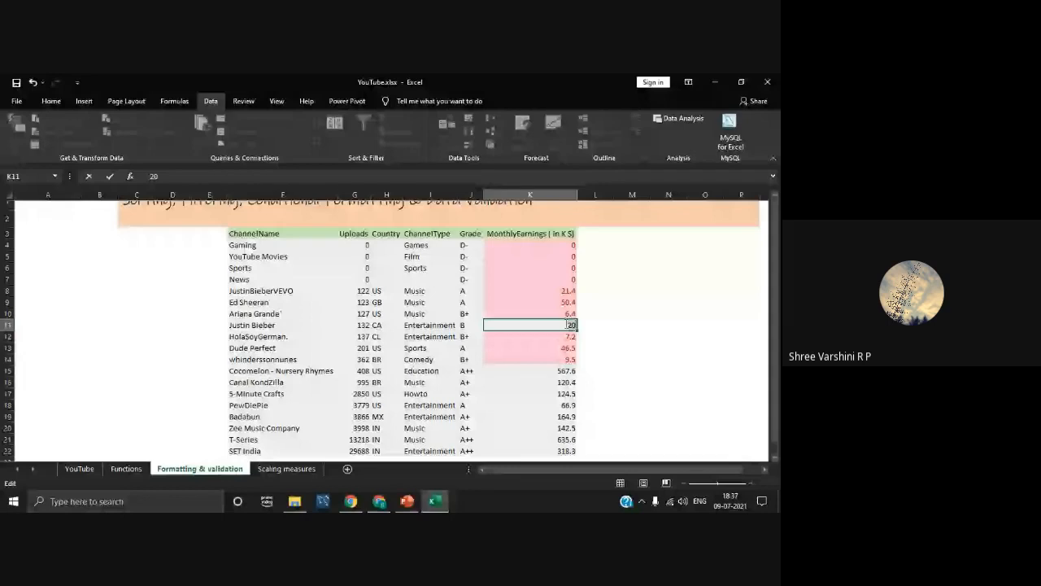
pyautogui.write('319')
pyautogui.press('Return')
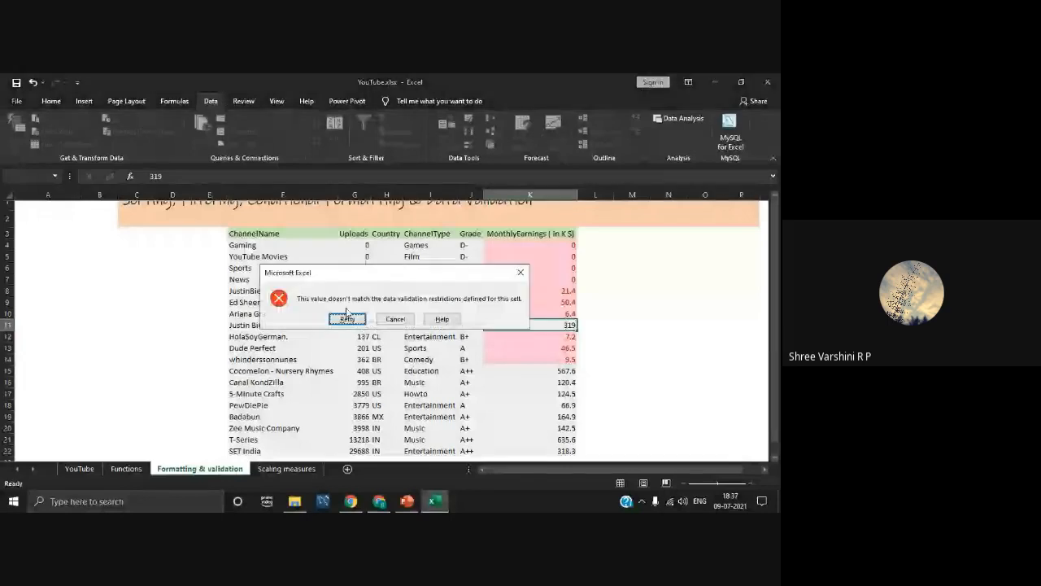
# Retry the rejected entry in cell K11 with a value of 200
pyautogui.click(346, 317)
pyautogui.write('200')
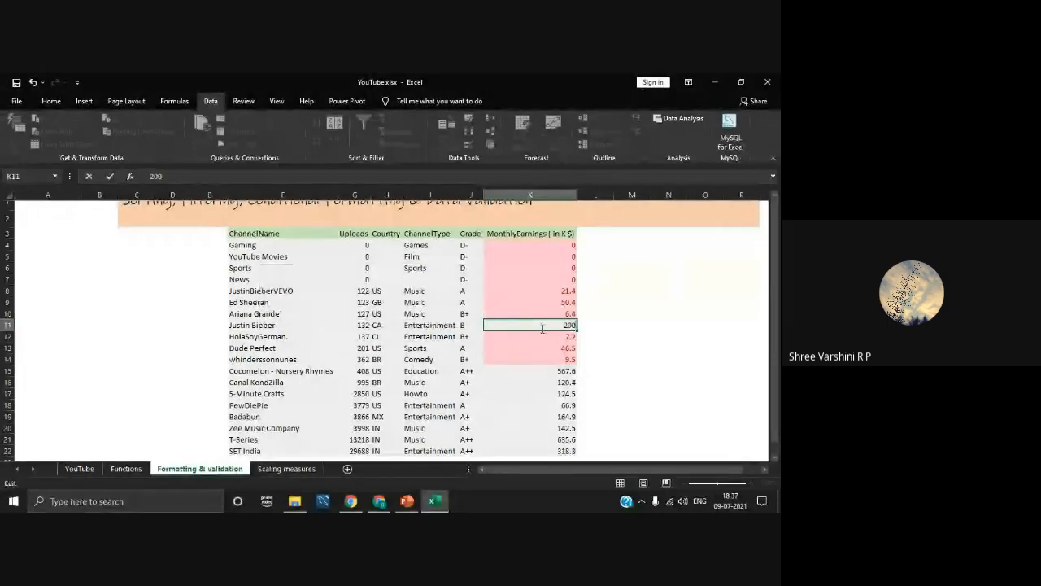
pyautogui.press('Return')
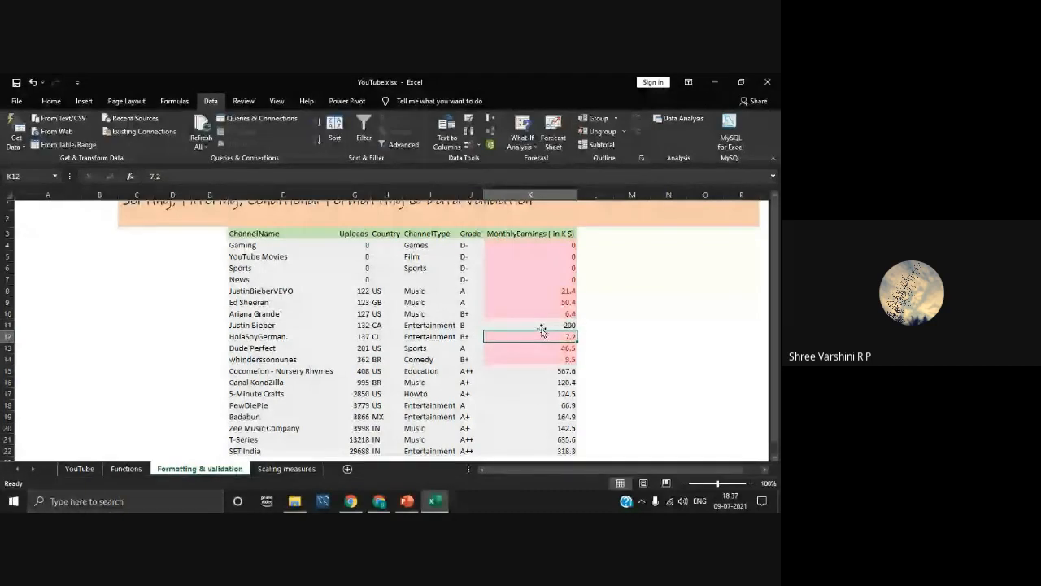
# Circle the invalid data in the MonthlyEarnings column
pyautogui.click(538, 325)
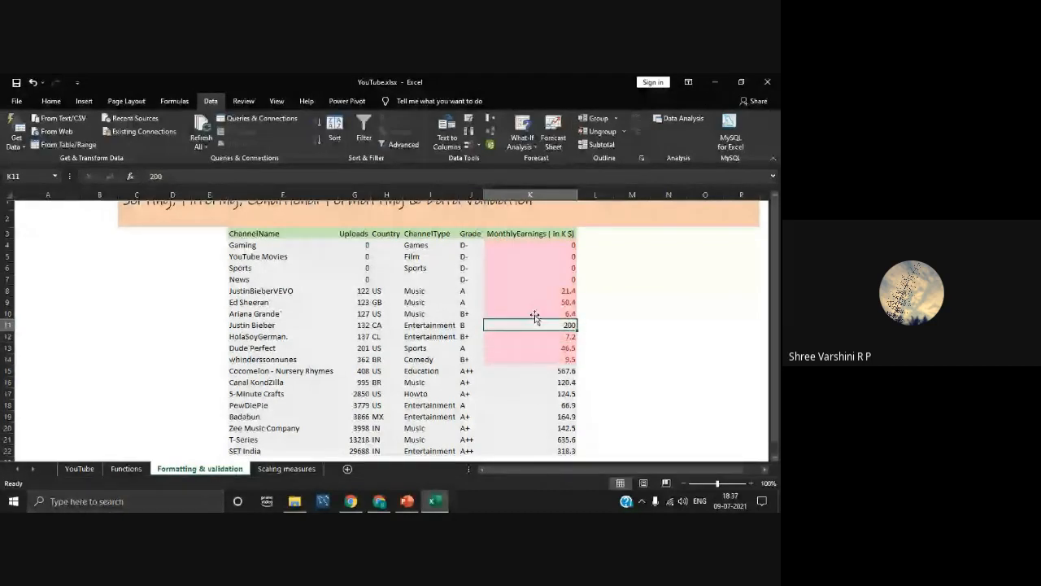
pyautogui.click(478, 146)
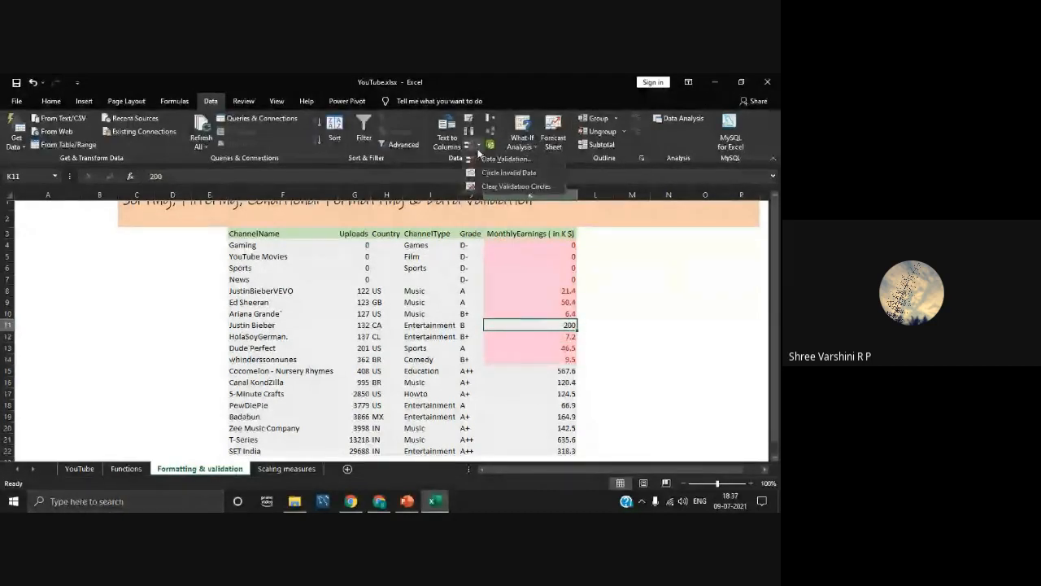
pyautogui.click(493, 173)
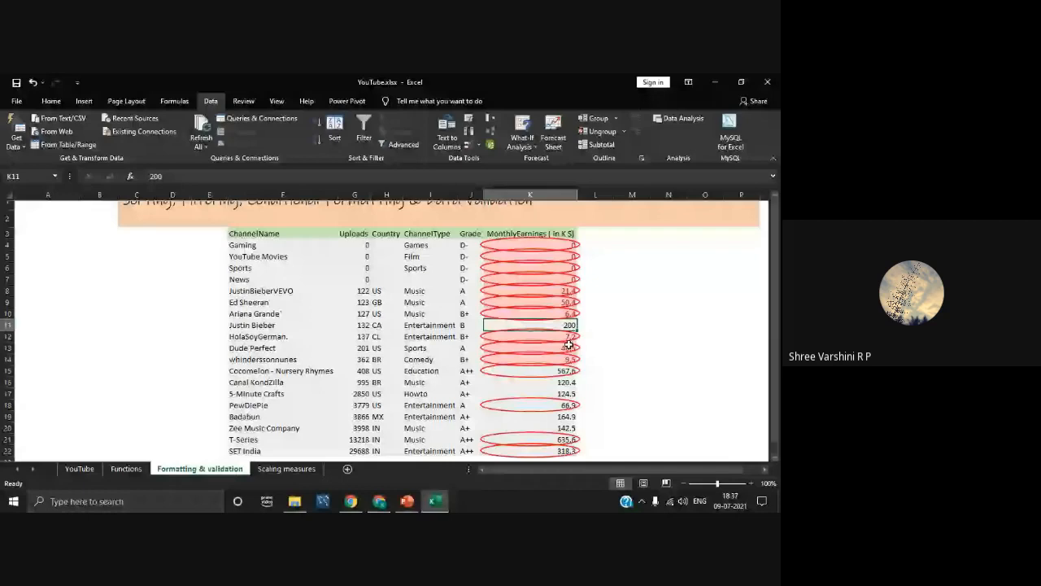
# Check the data validation settings of cell K11 without changing them, and clear the validation circles from the sheet
pyautogui.click(469, 144)
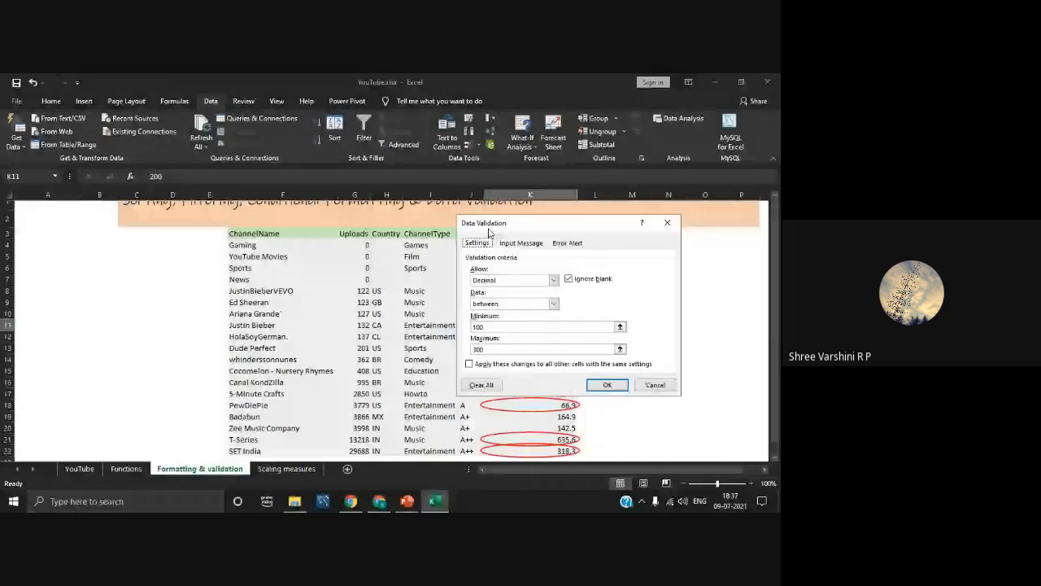
pyautogui.click(672, 222)
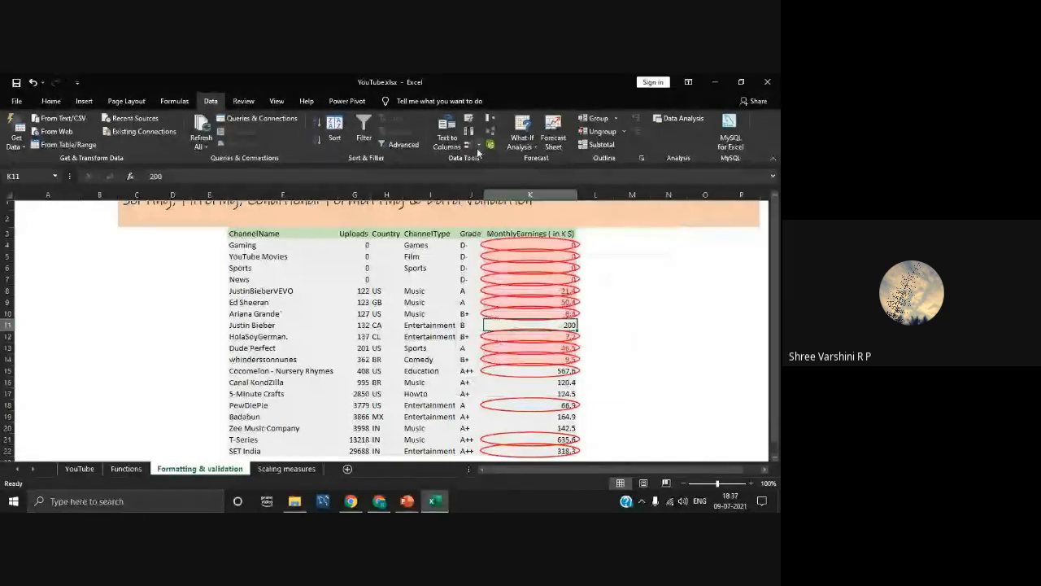
pyautogui.click(478, 147)
pyautogui.click(495, 185)
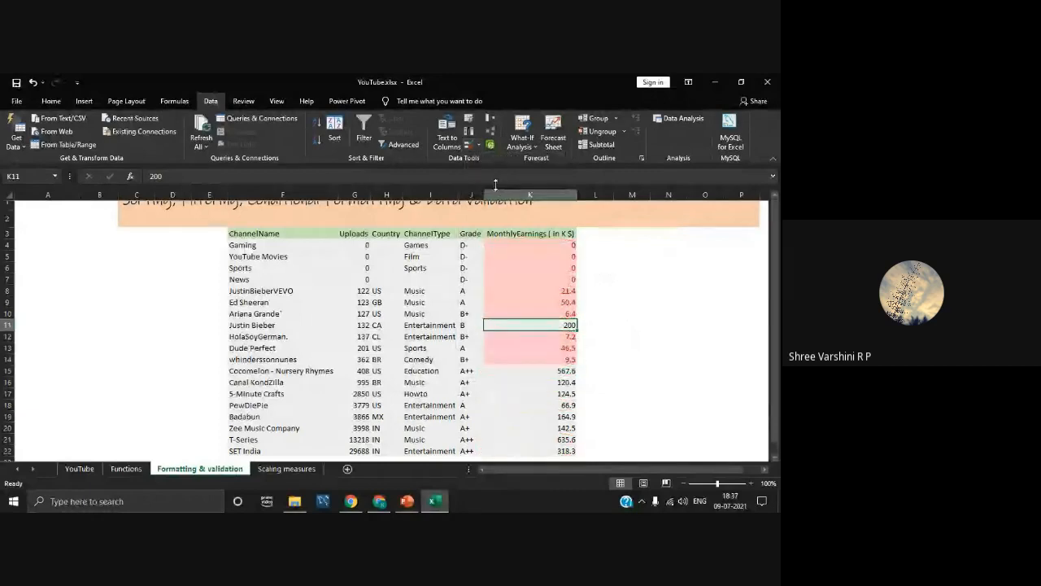
pyautogui.click(646, 335)
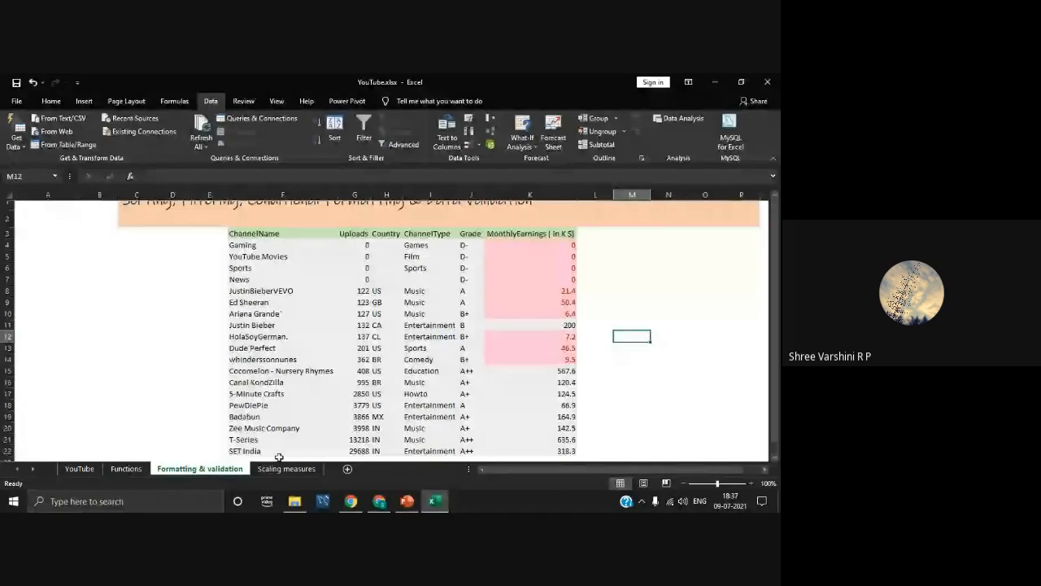
# Switch to the Scaling measures sheet and inspect the Uploads values in G4:G22 for blank cells
pyautogui.click(284, 468)
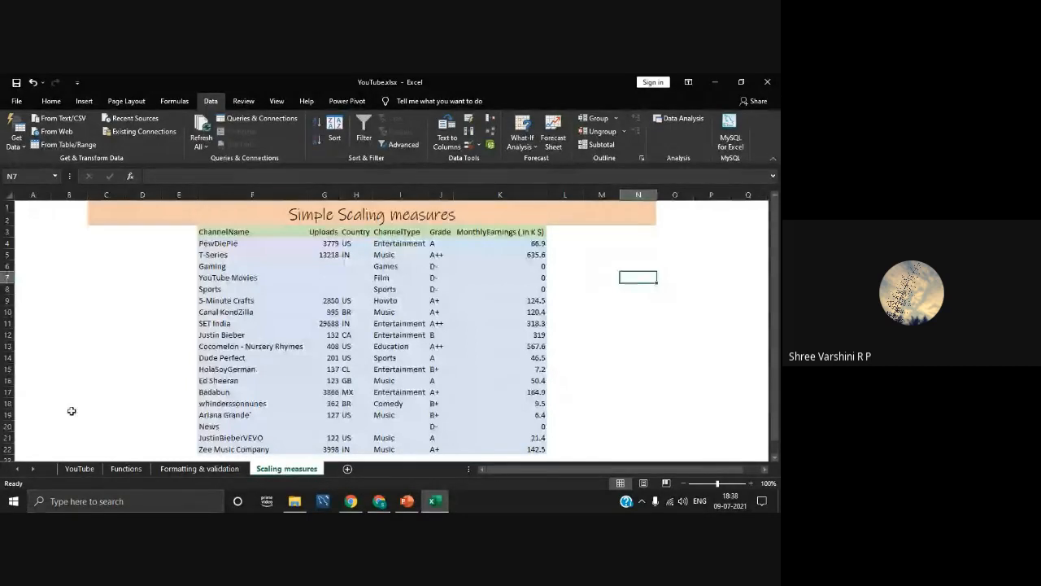
pyautogui.click(323, 239)
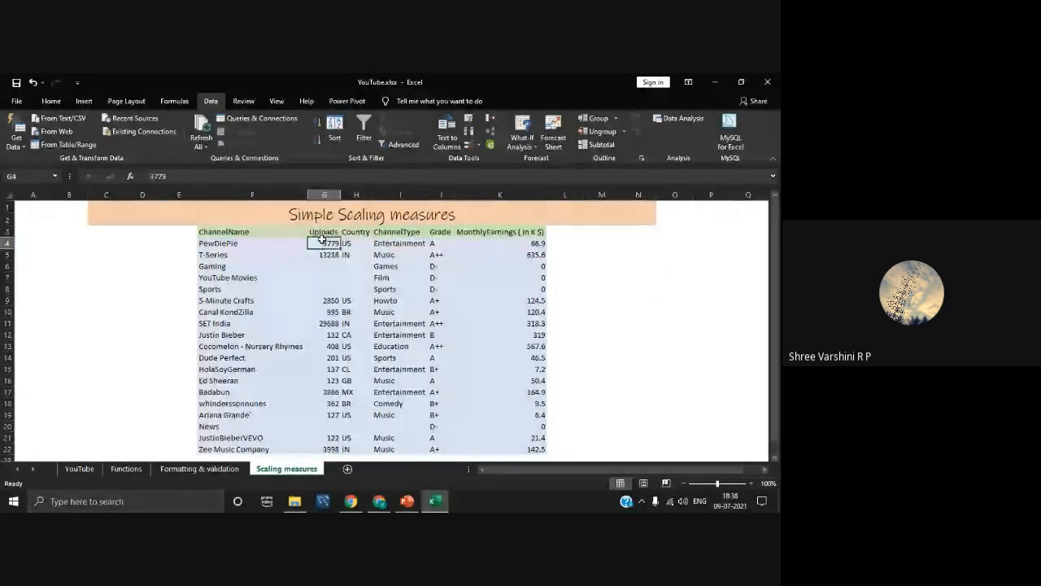
pyautogui.moveTo(323, 239); pyautogui.dragTo(329, 448)
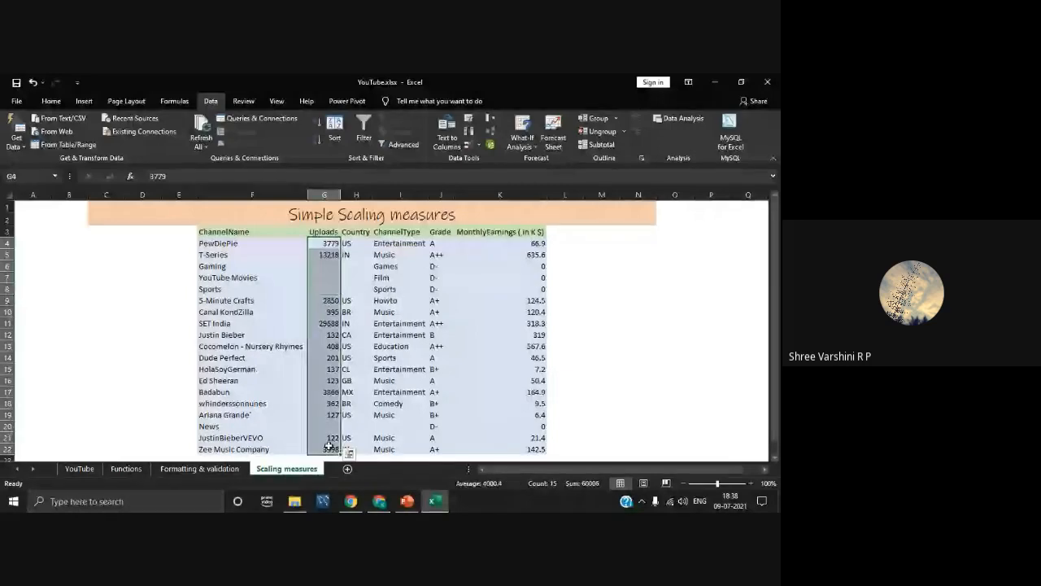
# Enter =IF(G4="",AVERAGE(G4:G22),G4) in cell L4 and fill the formula down to L22
pyautogui.click(602, 288)
pyautogui.click(567, 243)
pyautogui.write('=')
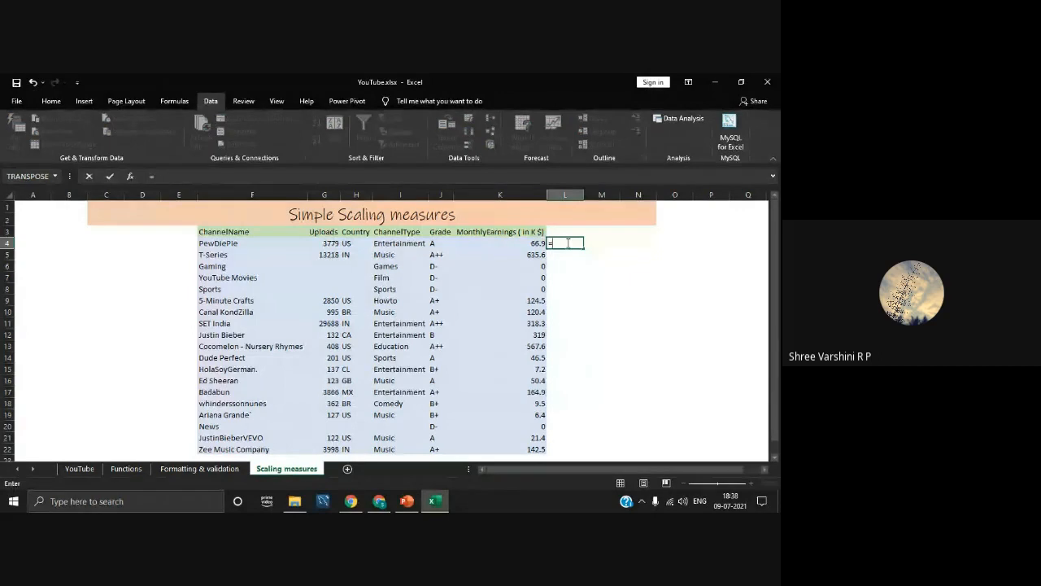
pyautogui.write('if(')
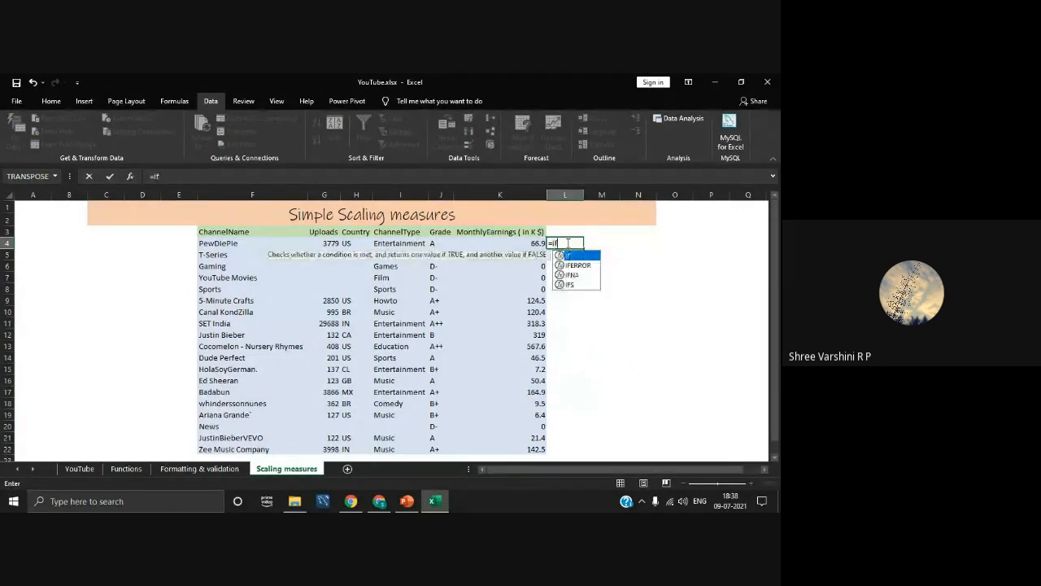
pyautogui.click(333, 243)
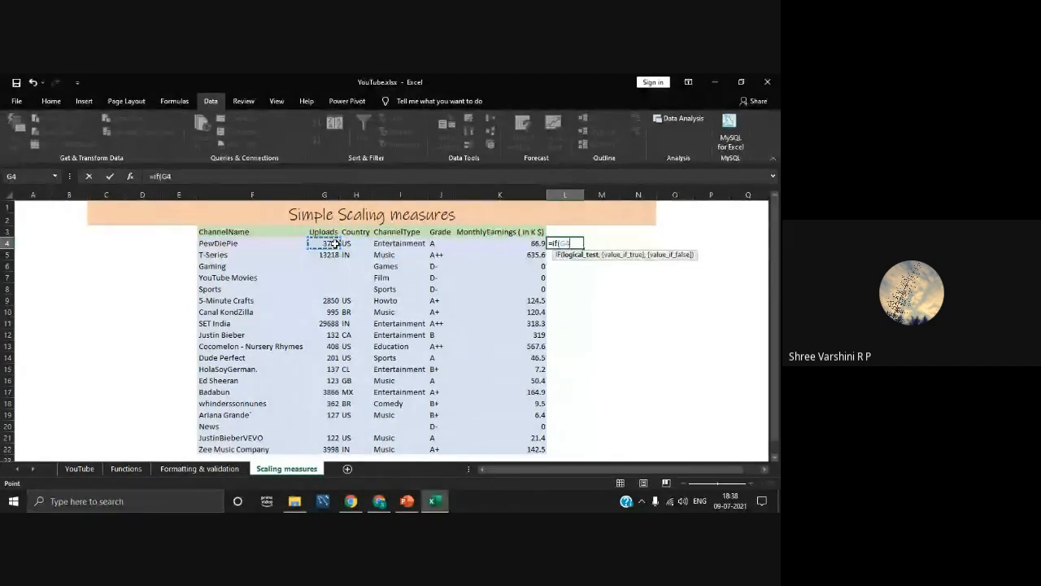
pyautogui.write('="",')
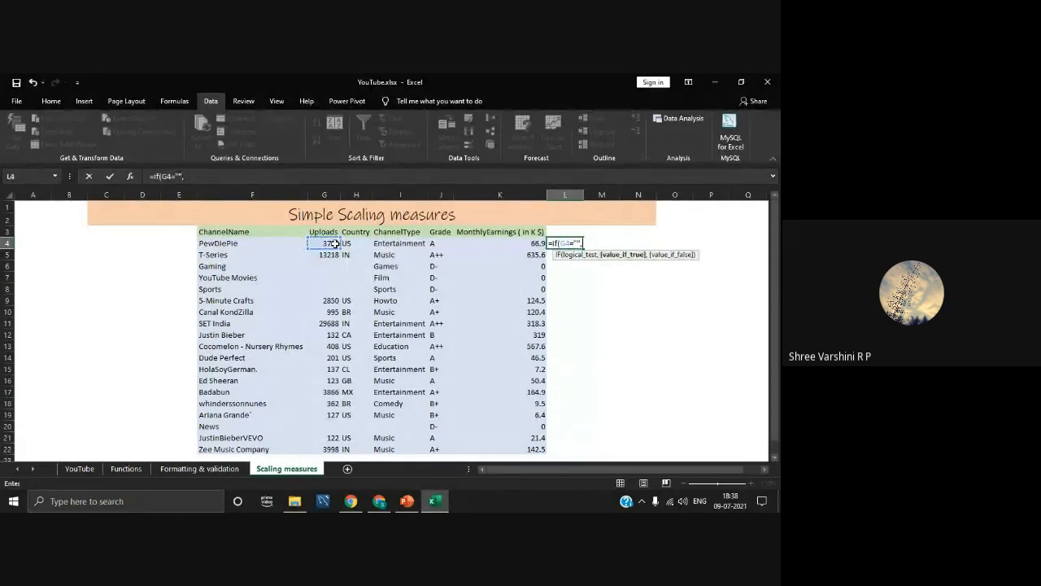
pyautogui.write('average')
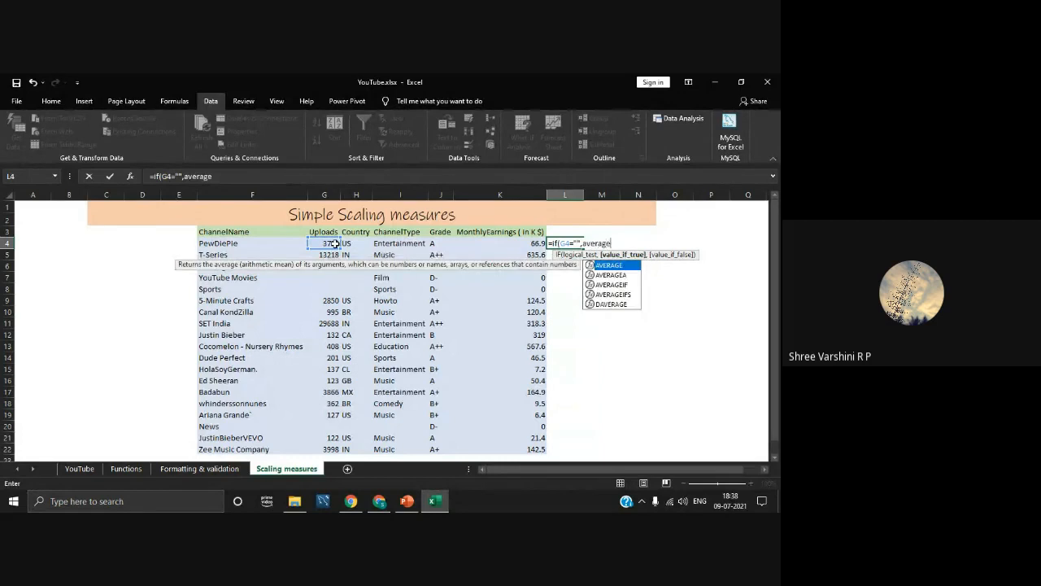
pyautogui.write('(')
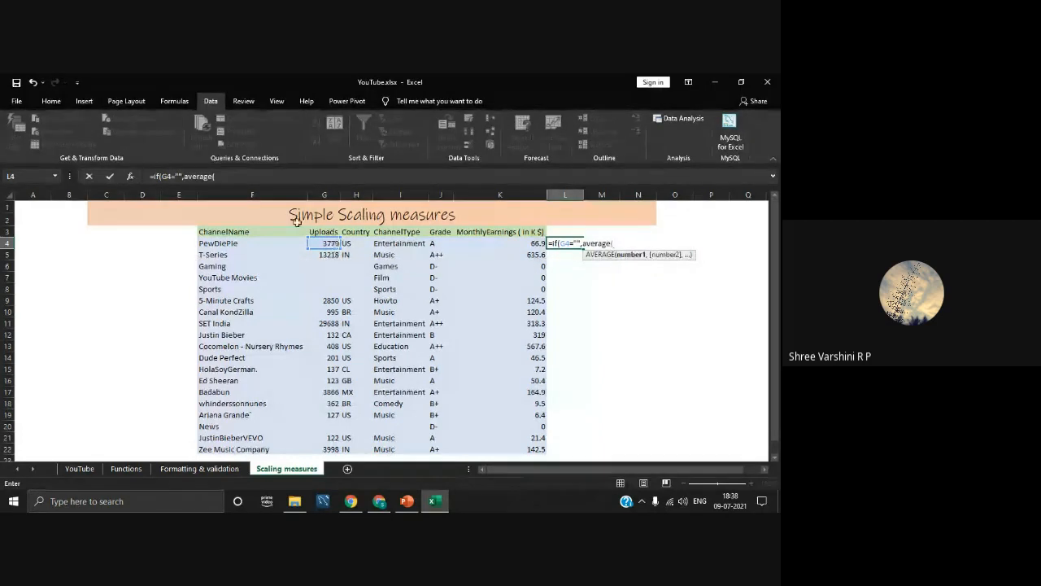
pyautogui.moveTo(324, 247); pyautogui.dragTo(332, 443)
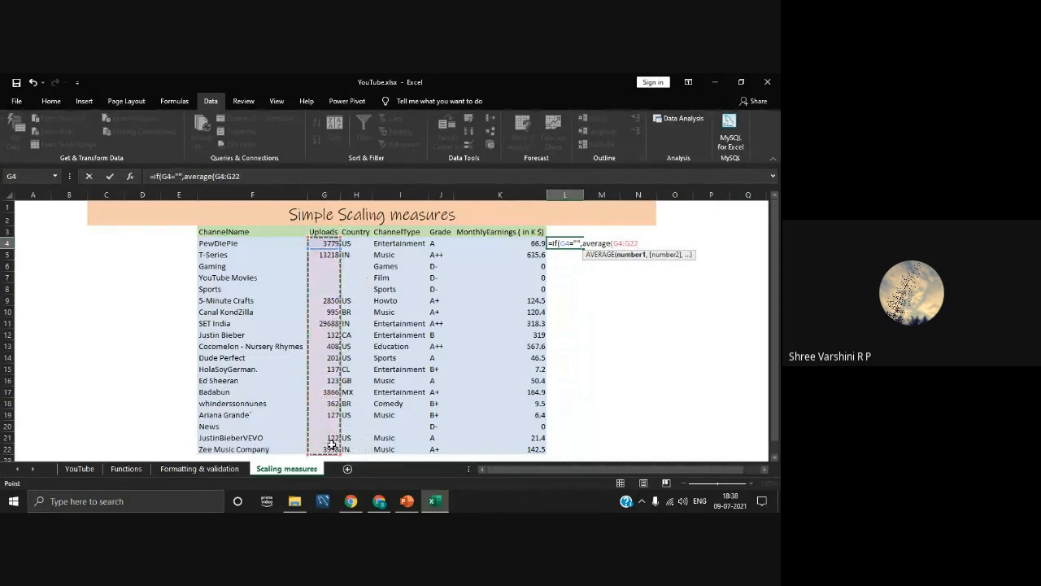
pyautogui.write('),')
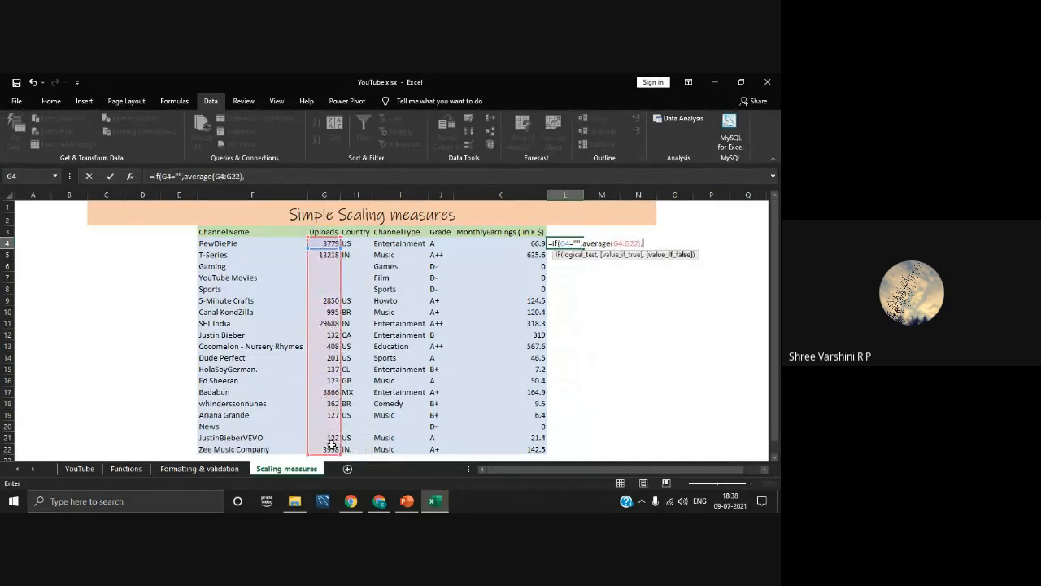
pyautogui.click(332, 242)
pyautogui.write(')')
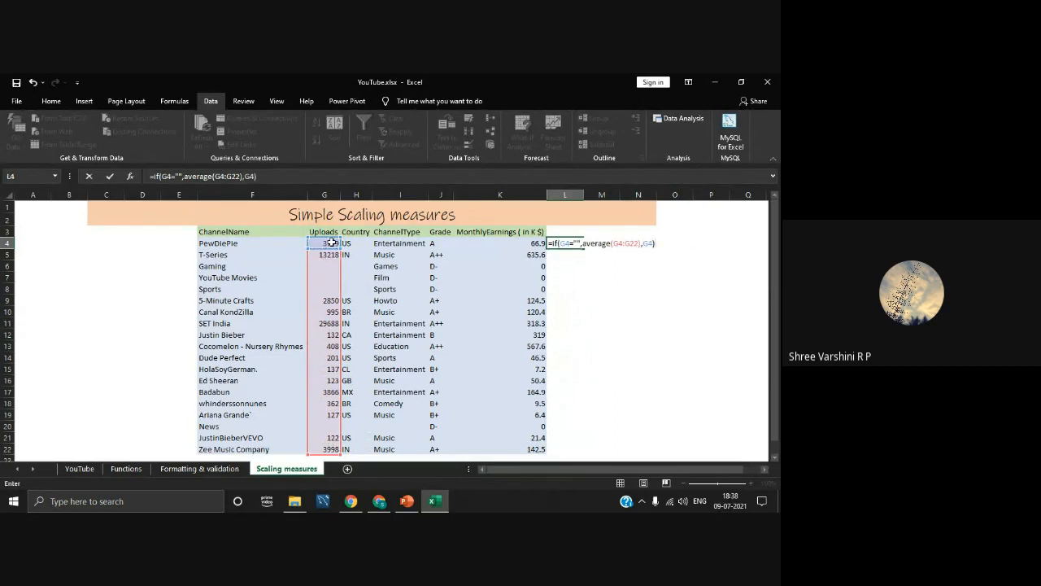
pyautogui.press('Return')
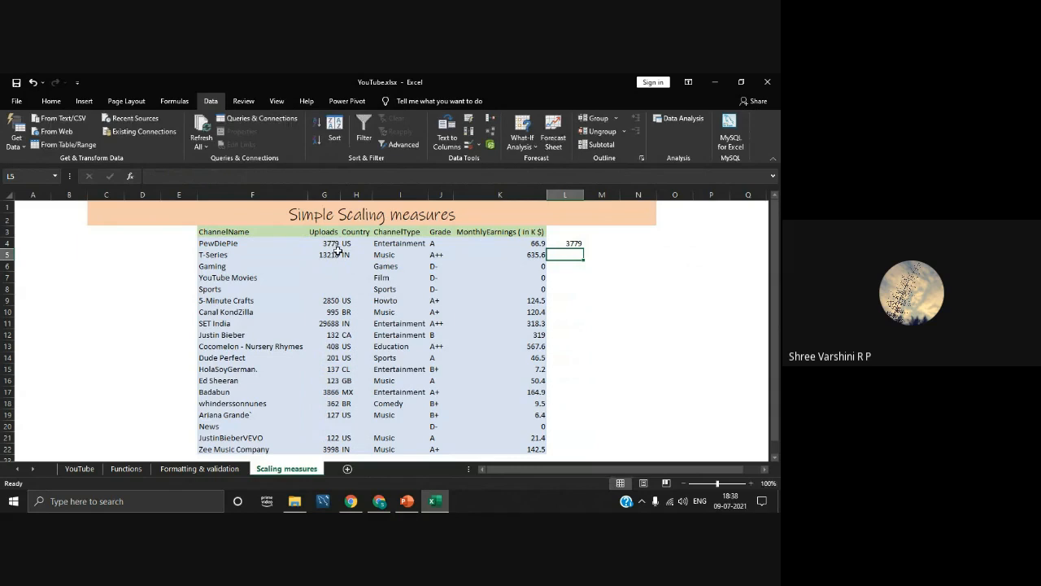
pyautogui.click(571, 241)
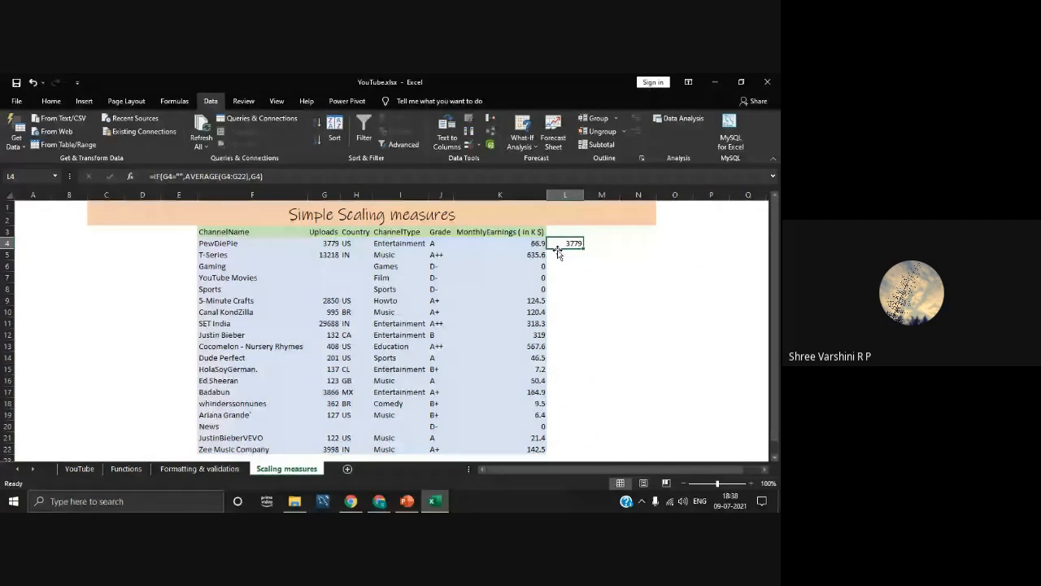
pyautogui.moveTo(583, 249); pyautogui.dragTo(579, 449)
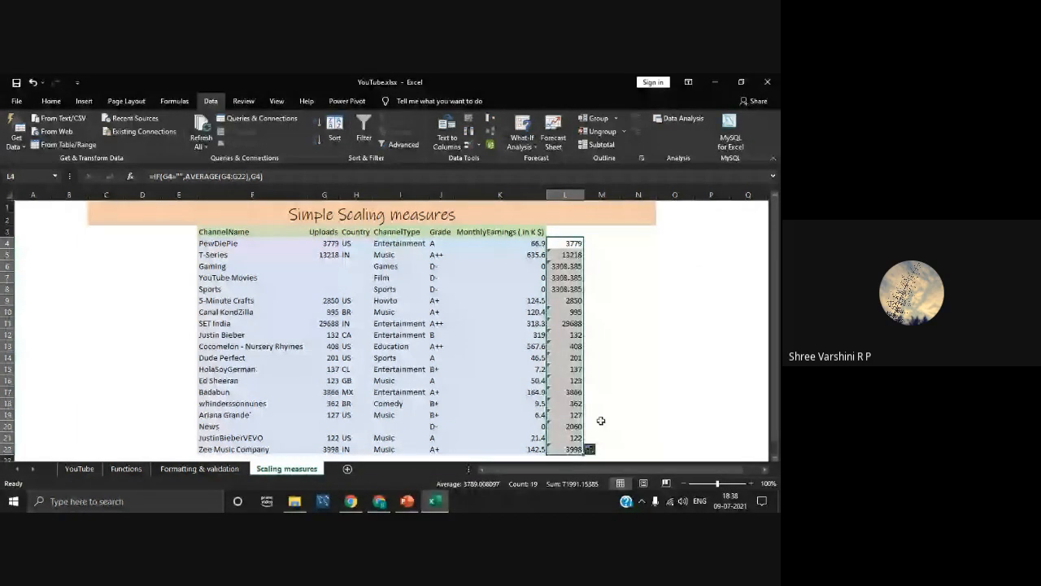
# Compare the formulas in L4 and L5 to examine how the Uploads average range shifts between rows
pyautogui.click(553, 254)
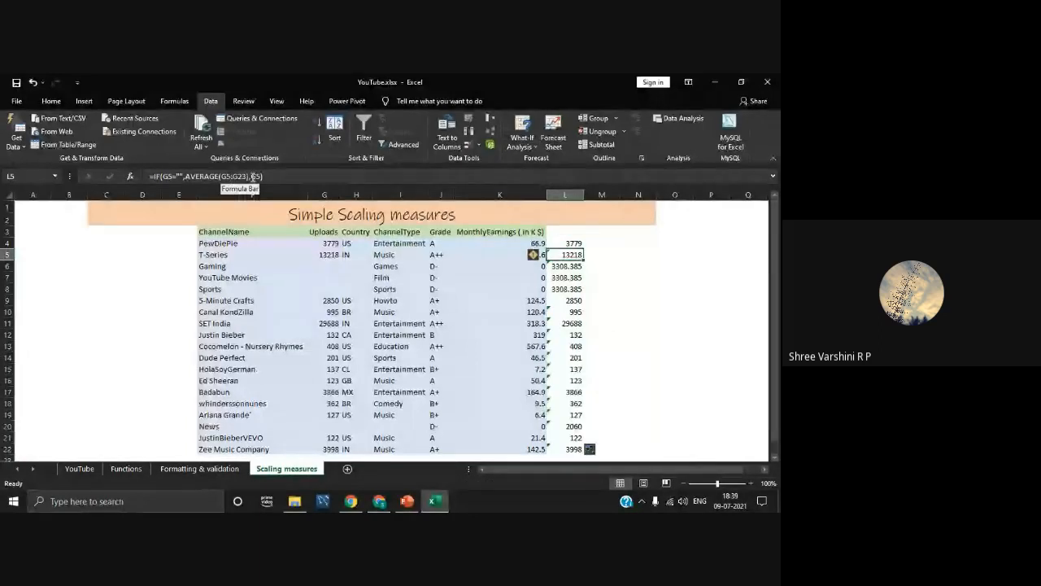
pyautogui.click(228, 177)
pyautogui.click(568, 230)
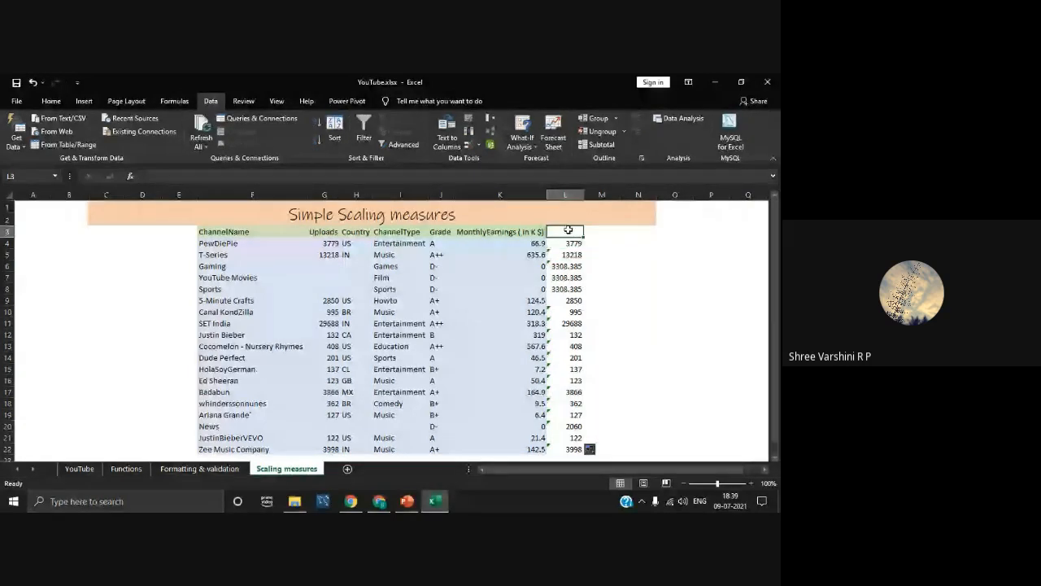
pyautogui.click(566, 246)
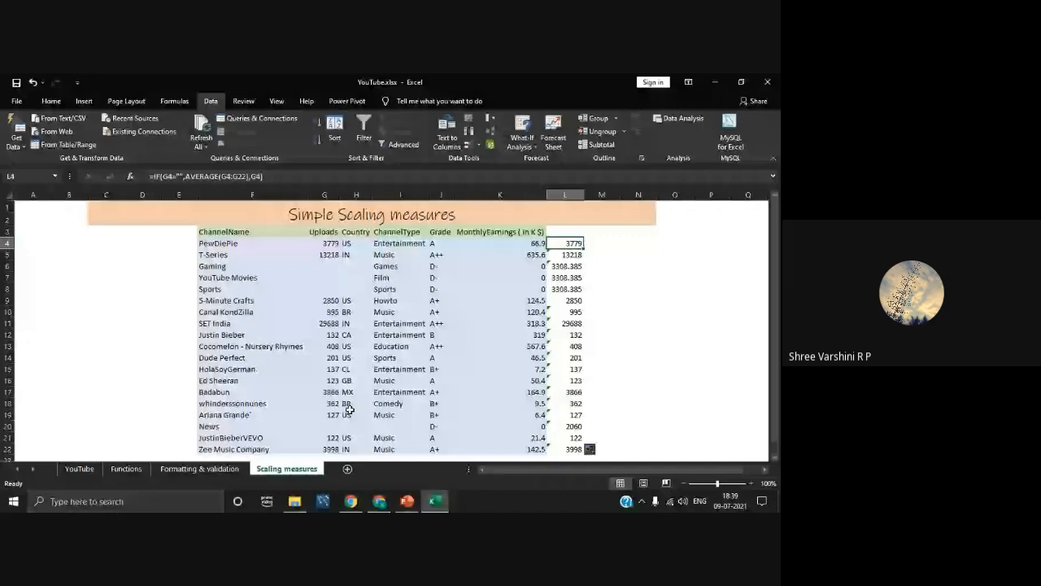
pyautogui.press('Down')
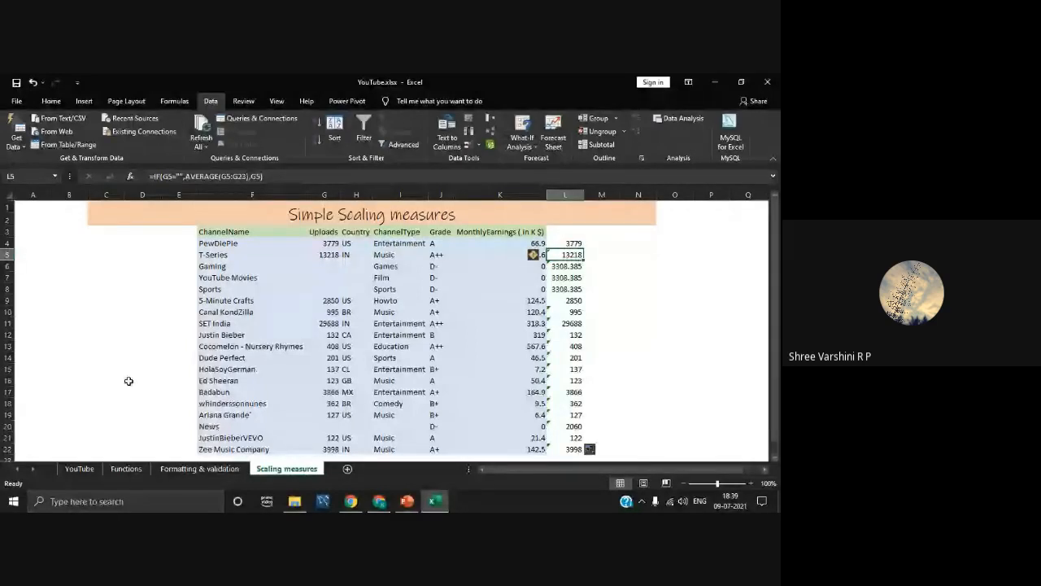
pyautogui.click(325, 457)
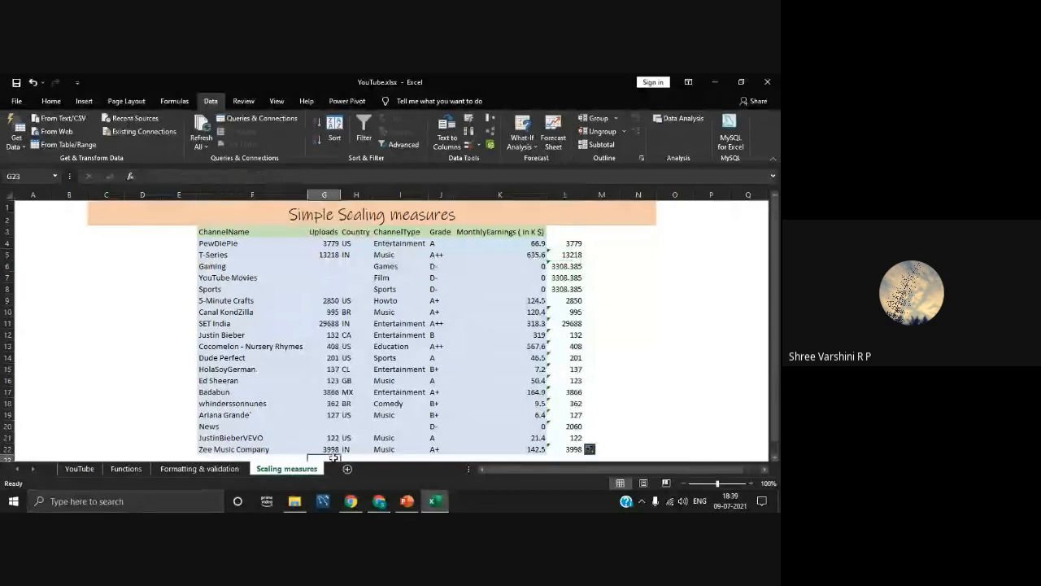
# Make the AVERAGE range in the L5 formula absolute as $G$5:$G$23
pyautogui.click(571, 251)
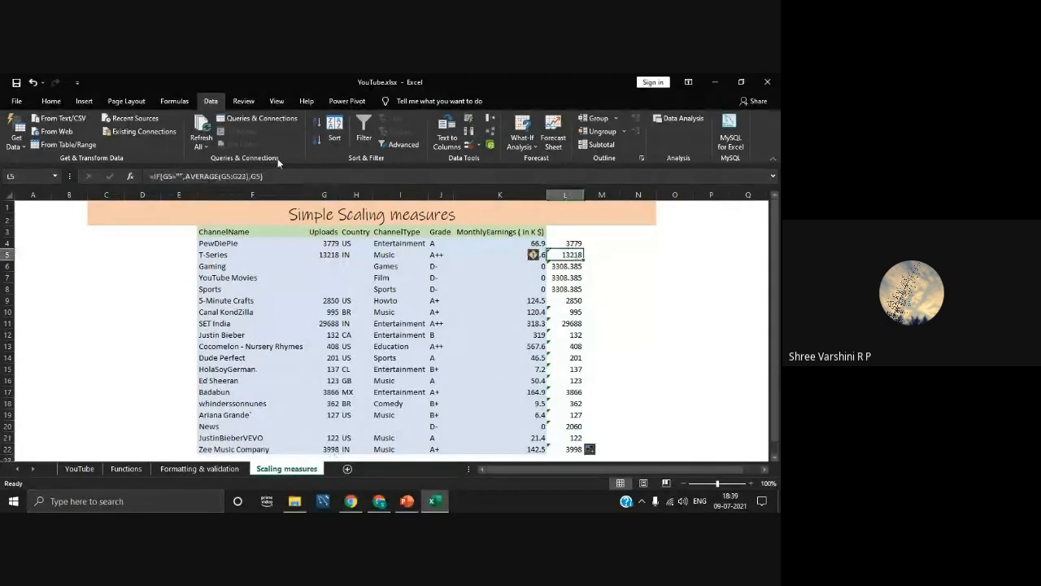
pyautogui.click(228, 175)
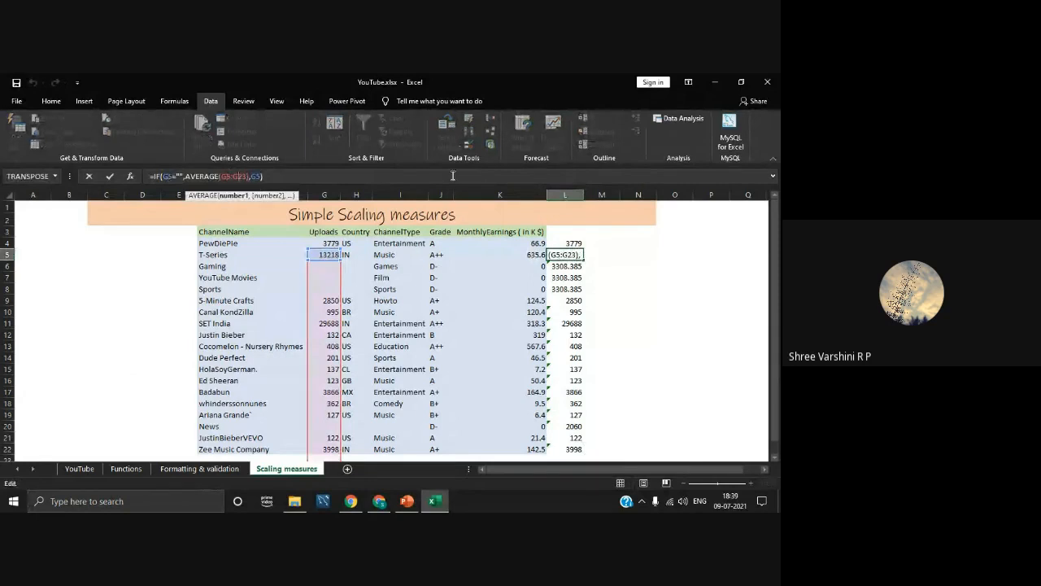
pyautogui.press('F4')
pyautogui.click(250, 177)
pyautogui.press('F4')
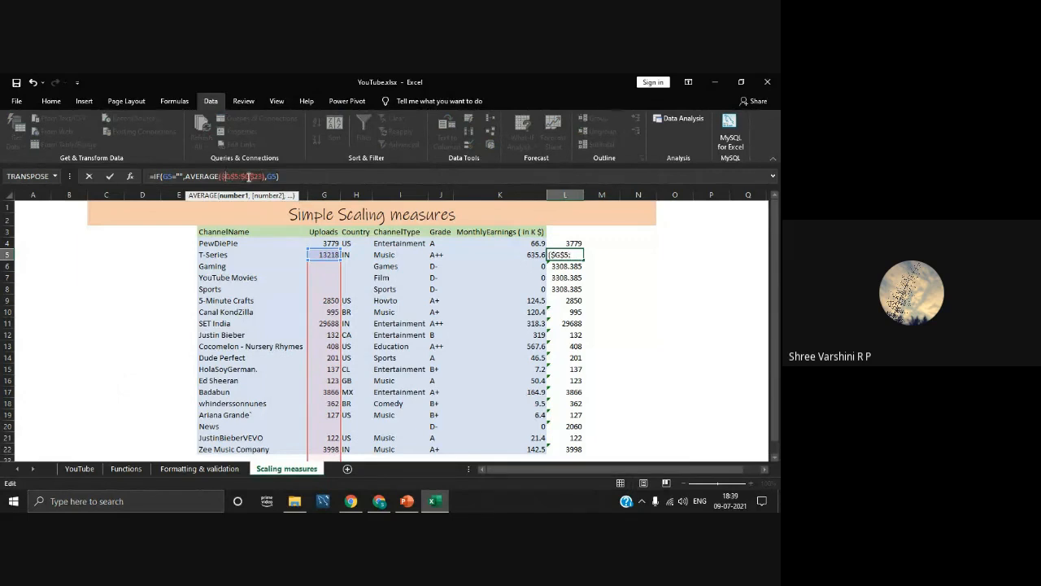
pyautogui.click(313, 174)
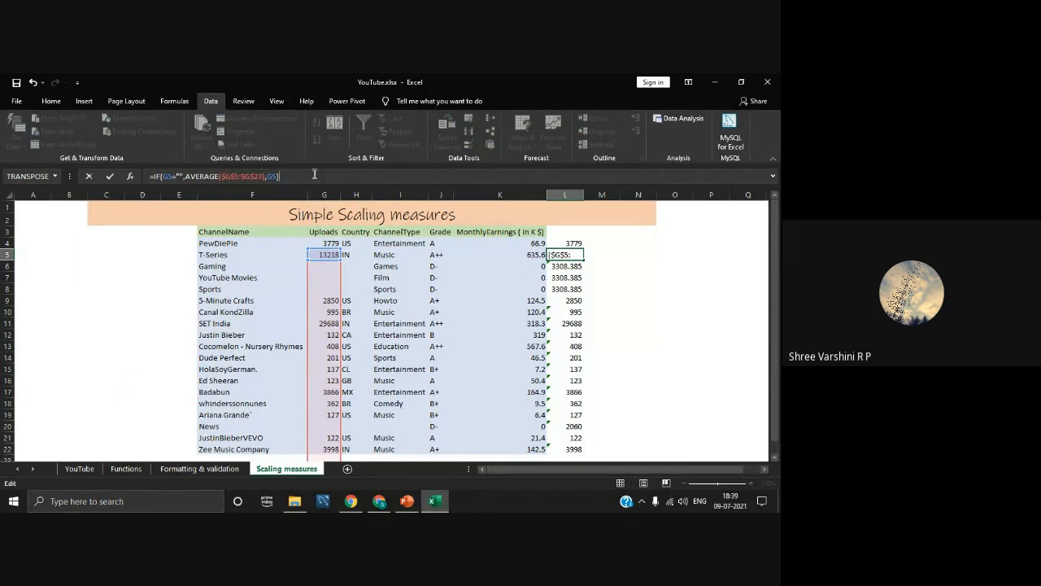
pyautogui.click(574, 254)
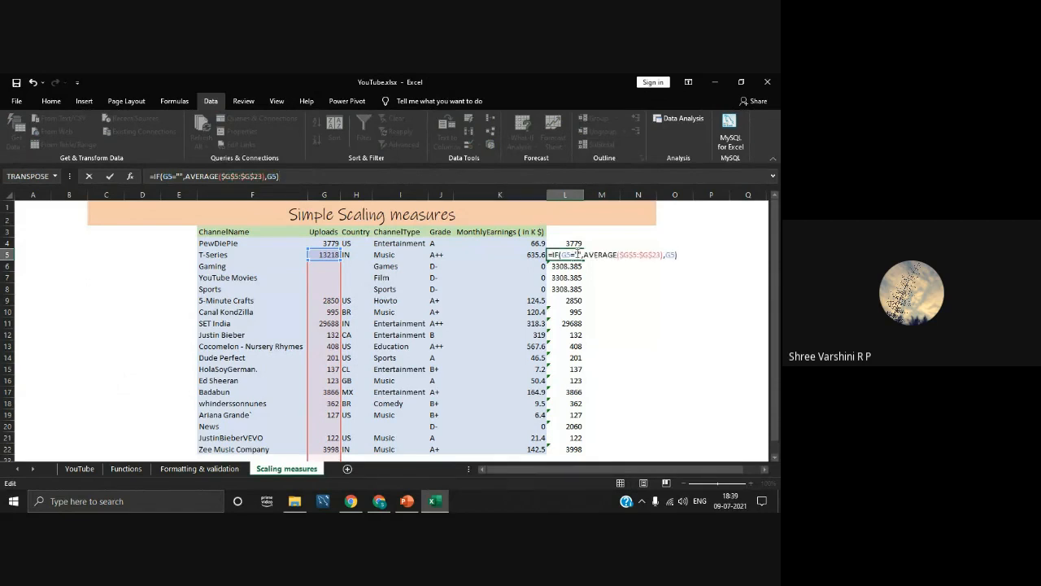
pyautogui.press('Return')
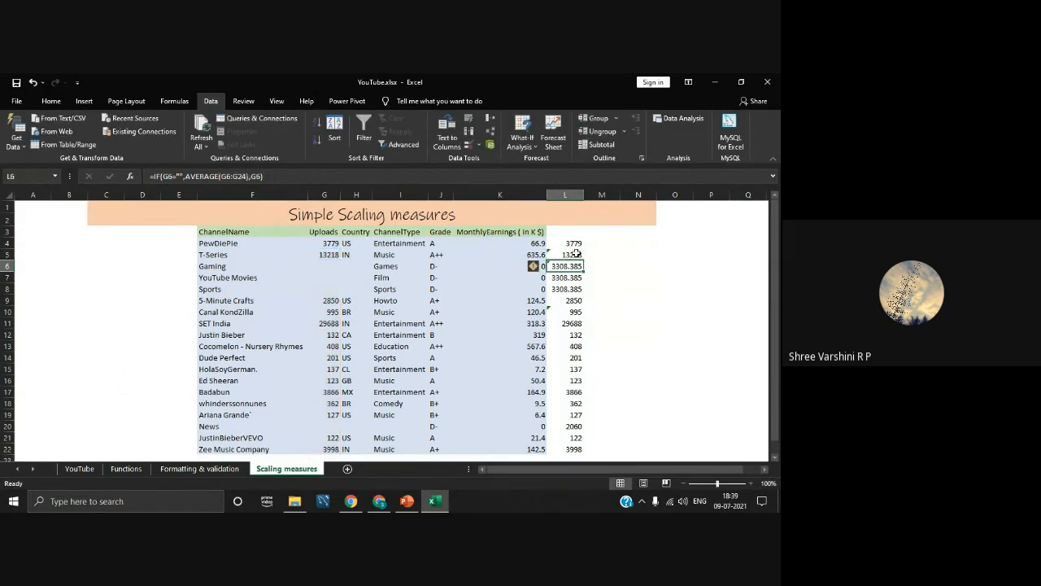
# Correct the AVERAGE range in the L5 formula to $G$4:$G$22
pyautogui.click(575, 254)
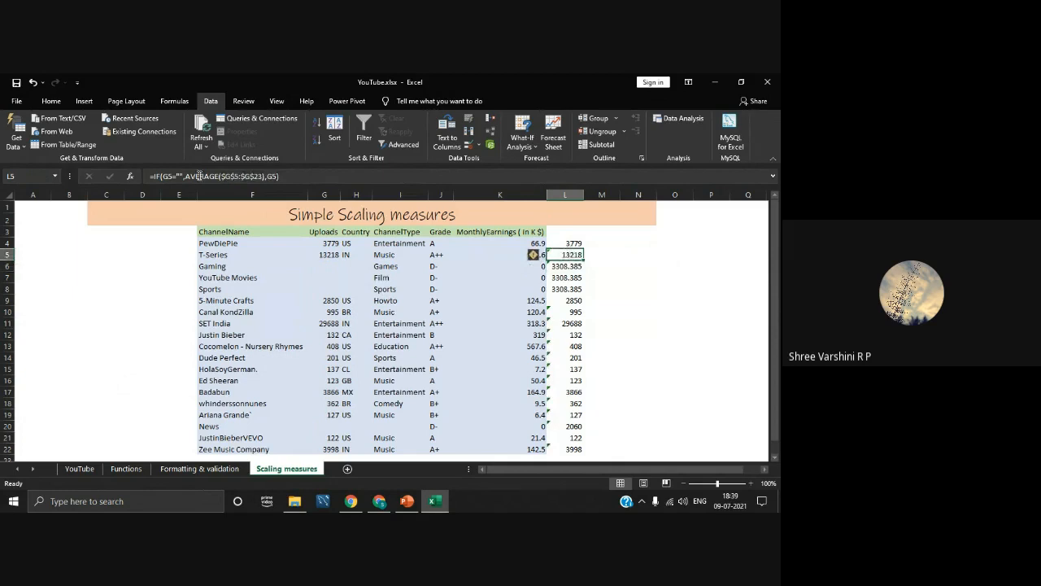
pyautogui.click(238, 177)
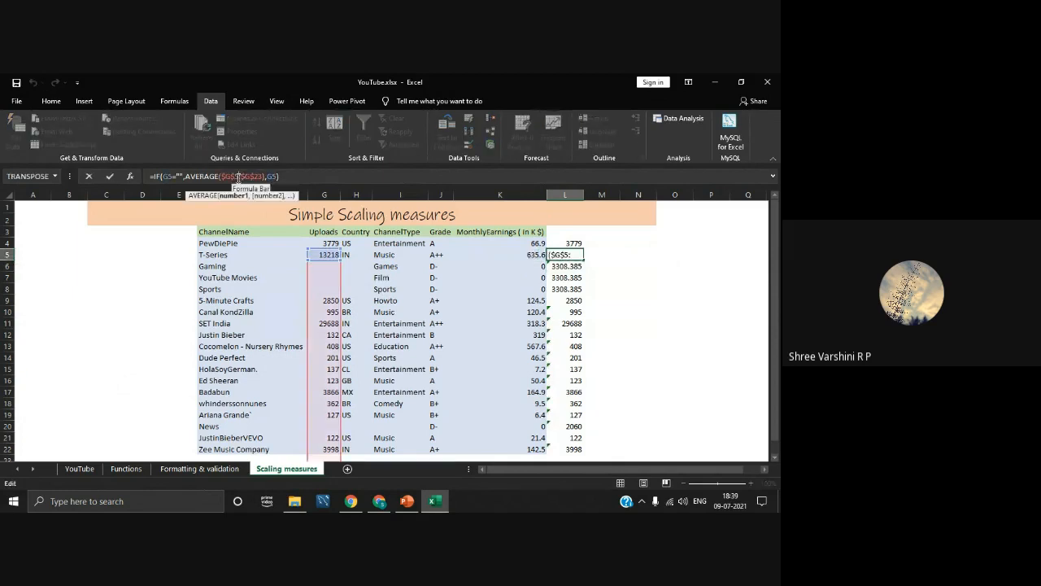
pyautogui.press('BackSpace')
pyautogui.write('4')
pyautogui.press('BackSpace')
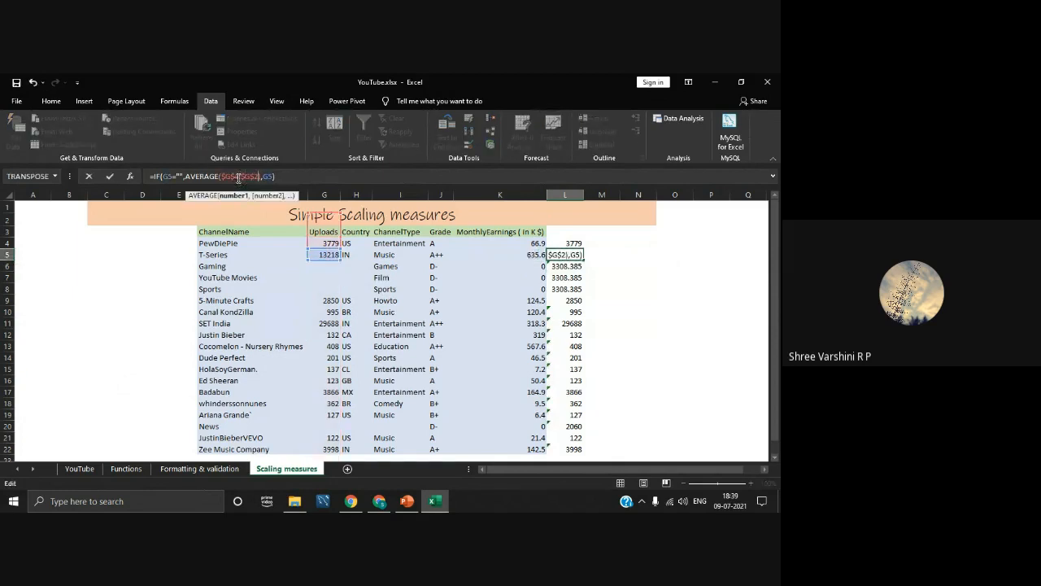
pyautogui.write('2')
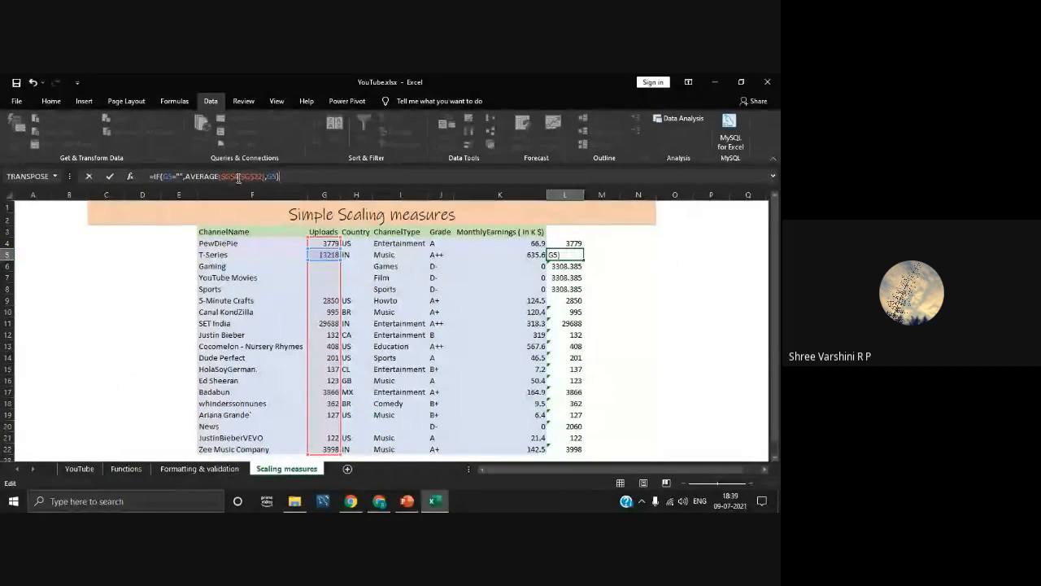
pyautogui.press('Return')
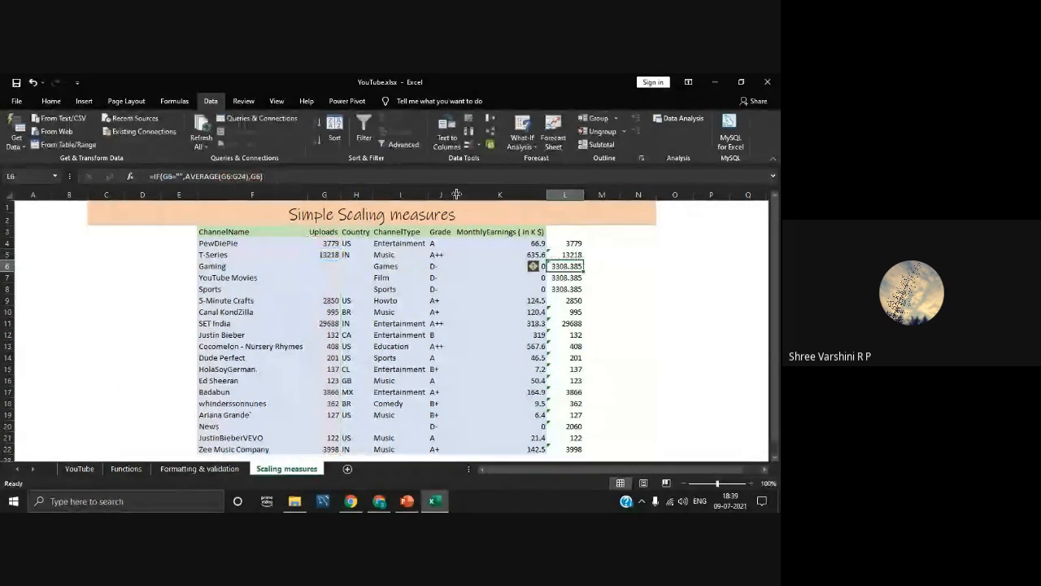
# Make the AVERAGE range in the L4 formula absolute as $G$4:$G$22 and fill the formula down to L22
pyautogui.click(572, 244)
pyautogui.click(225, 175)
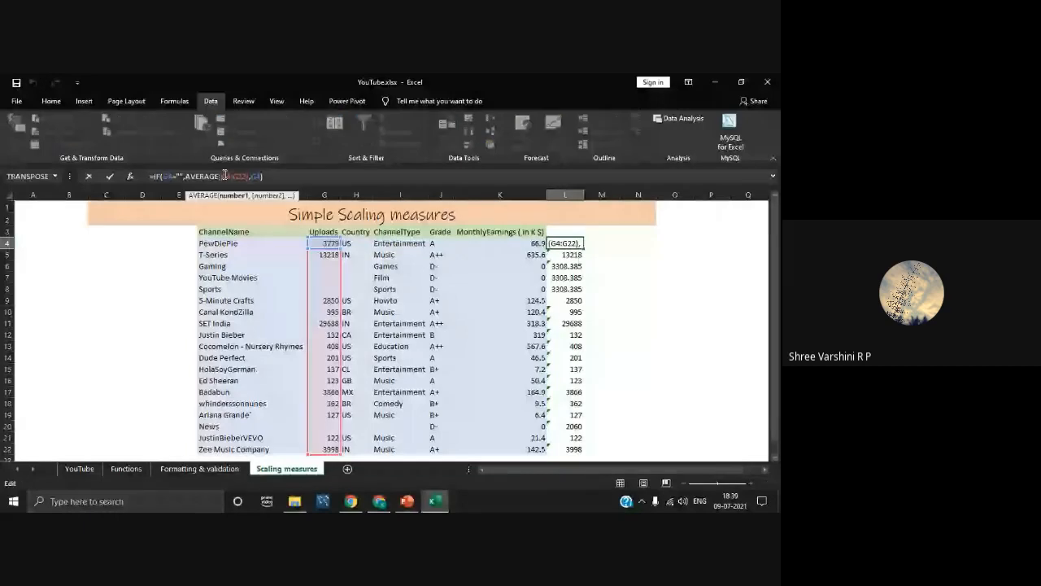
pyautogui.press('F4')
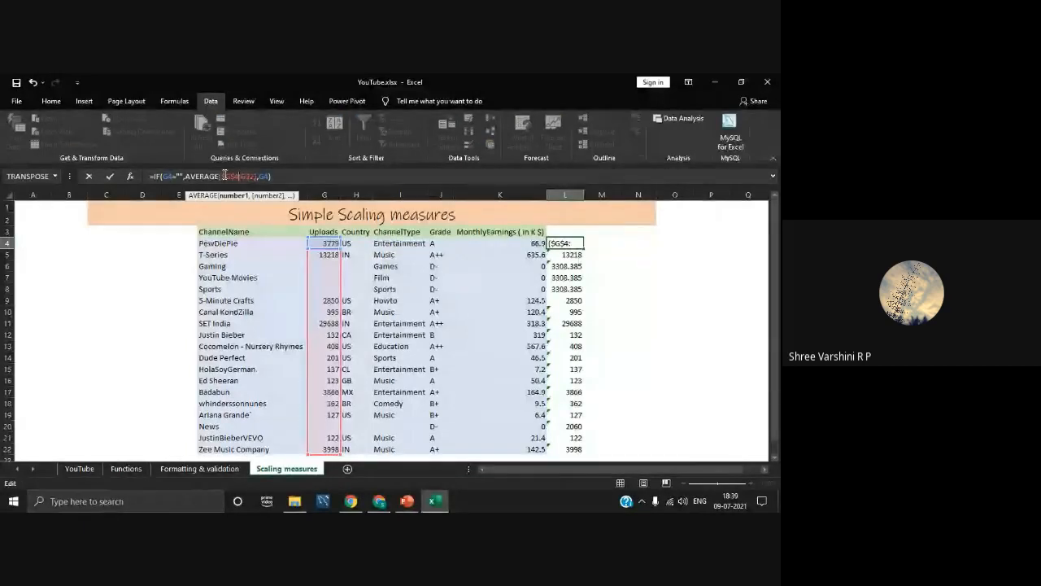
pyautogui.press('F4')
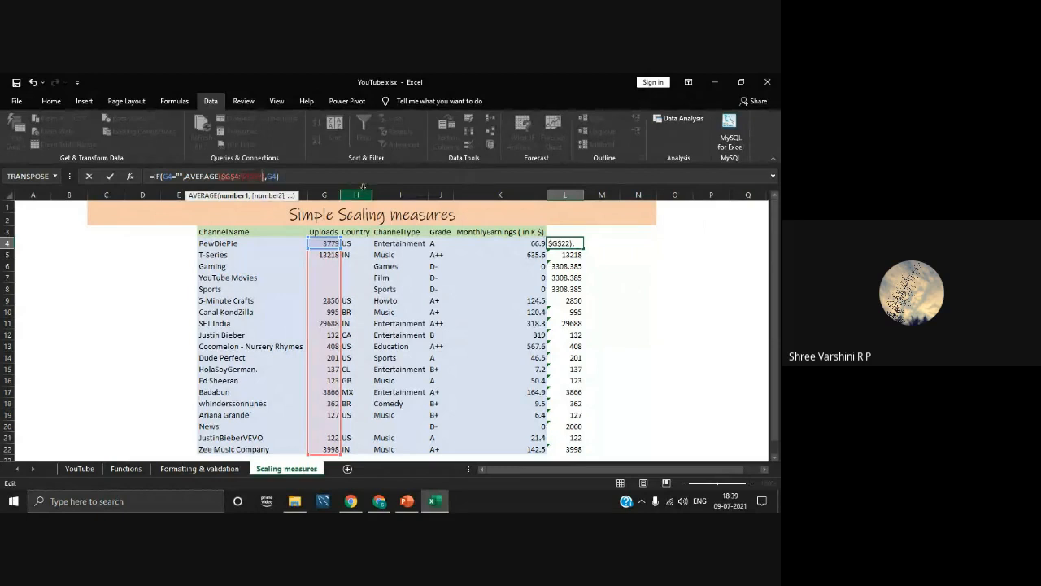
pyautogui.press('Return')
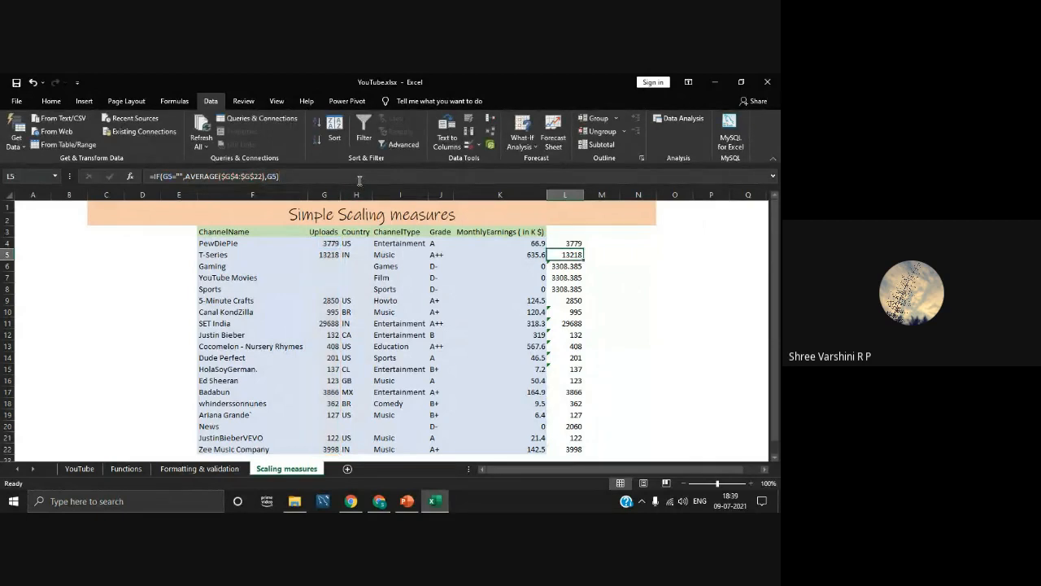
pyautogui.click(569, 242)
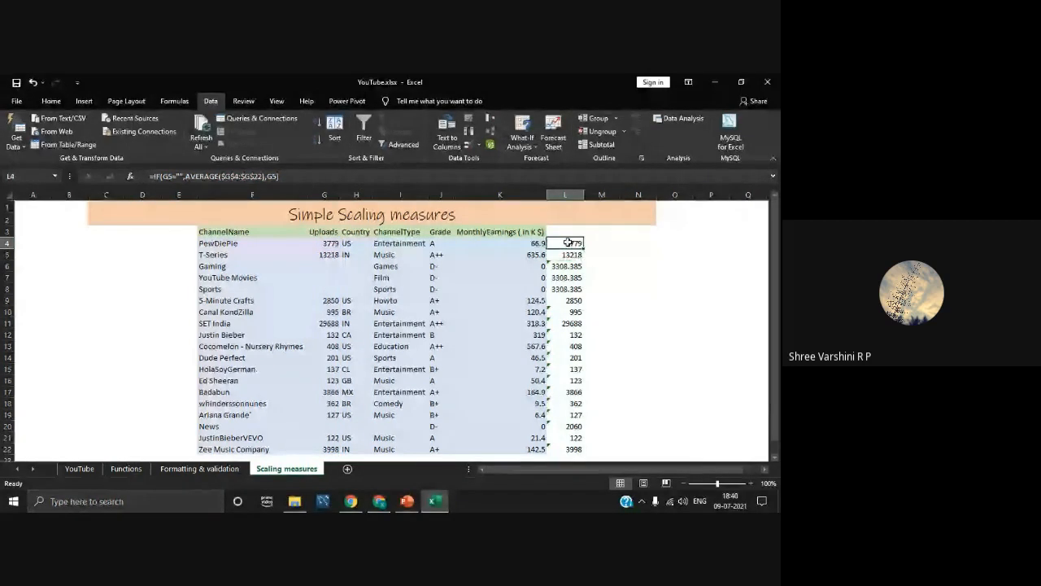
pyautogui.moveTo(583, 245); pyautogui.dragTo(583, 453)
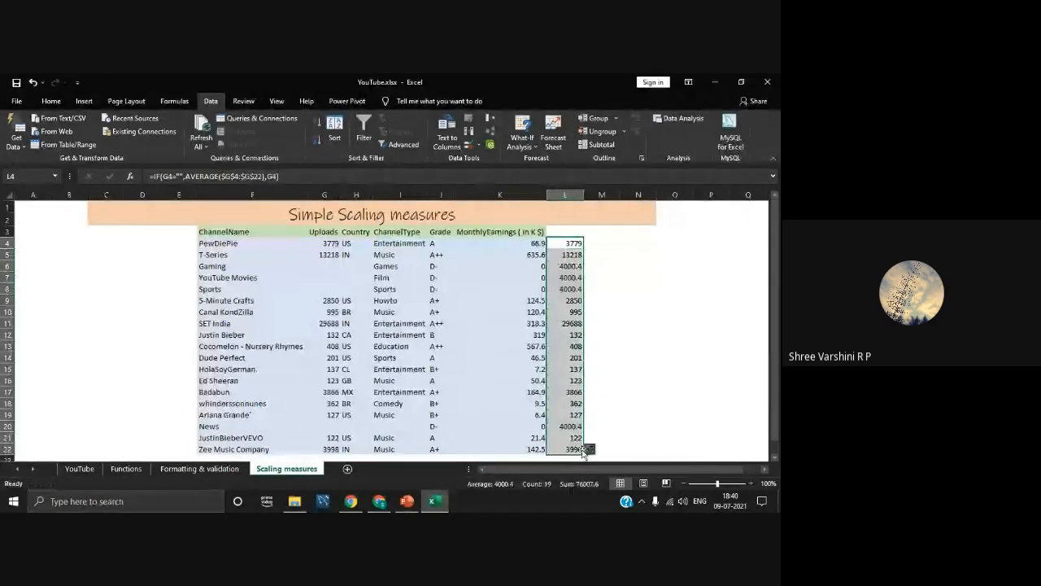
# Check the filled formula in L8 for the Sports channel's blank Uploads cell
pyautogui.click(602, 425)
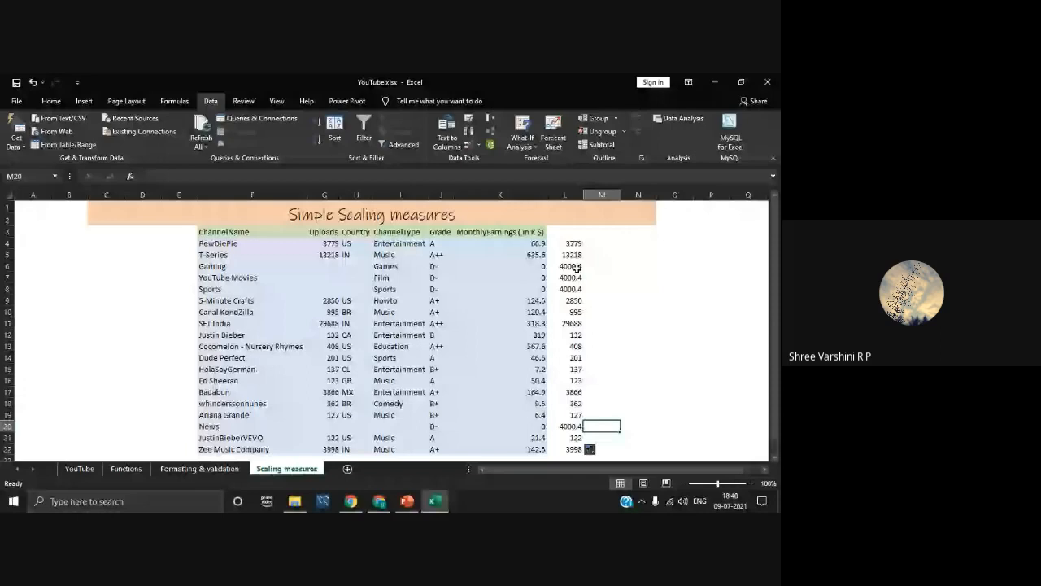
pyautogui.click(570, 288)
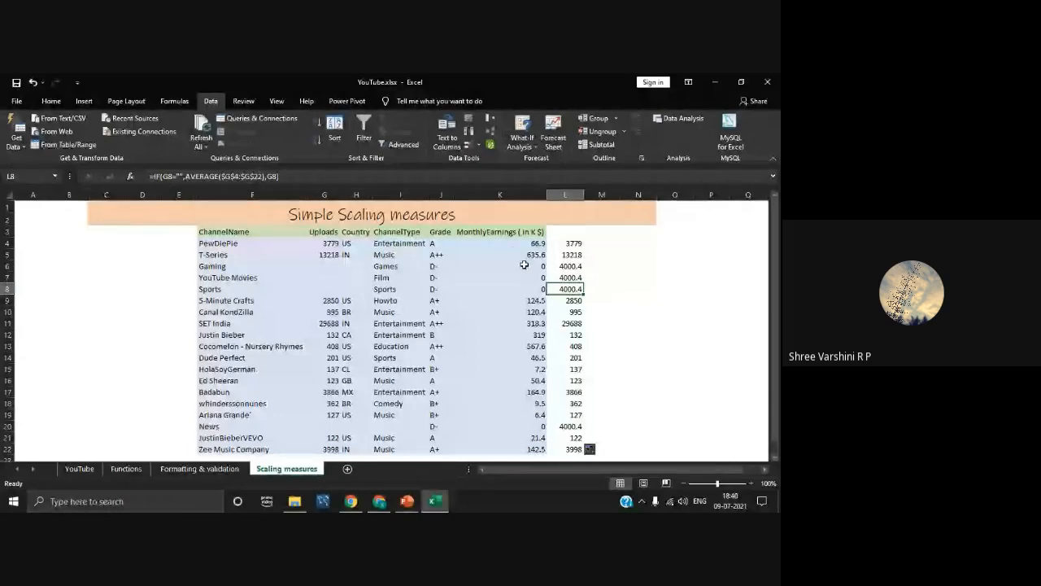
pyautogui.click(642, 333)
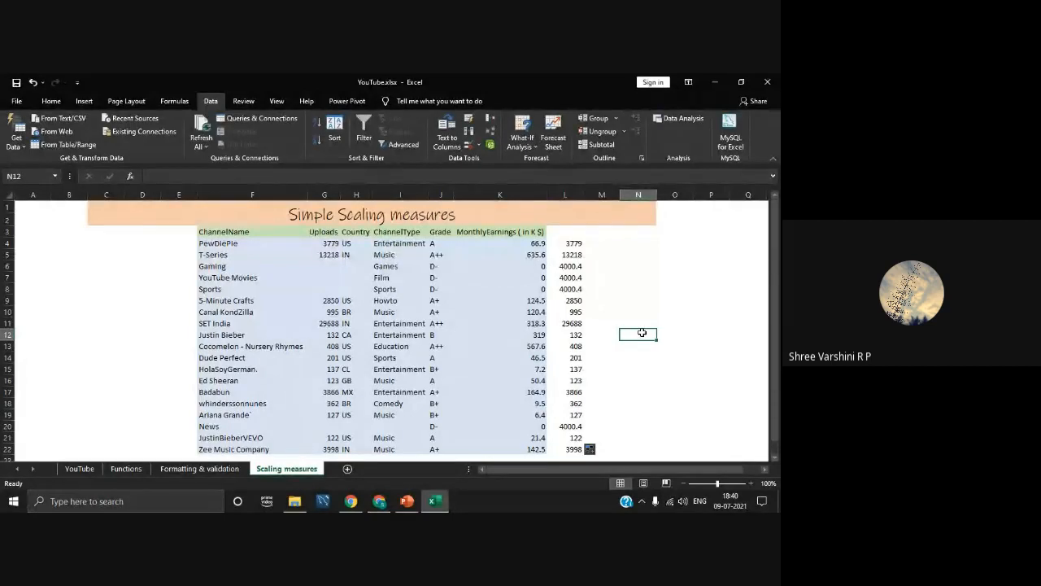
# Try selecting the blank cells across the whole sheet using Go To Special with the Blanks option
pyautogui.click(358, 279)
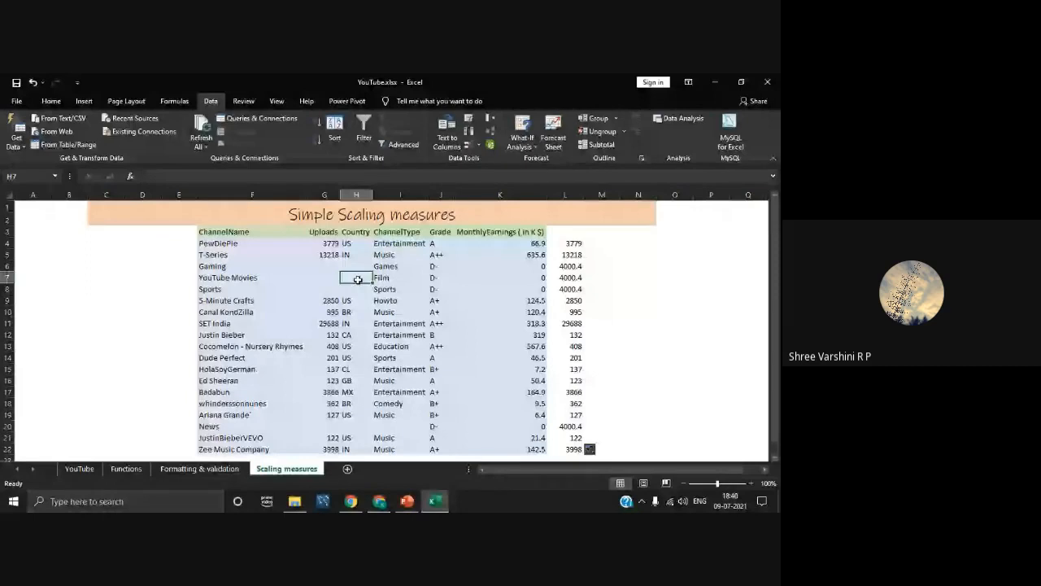
pyautogui.hotkey('ctrl', 'g')
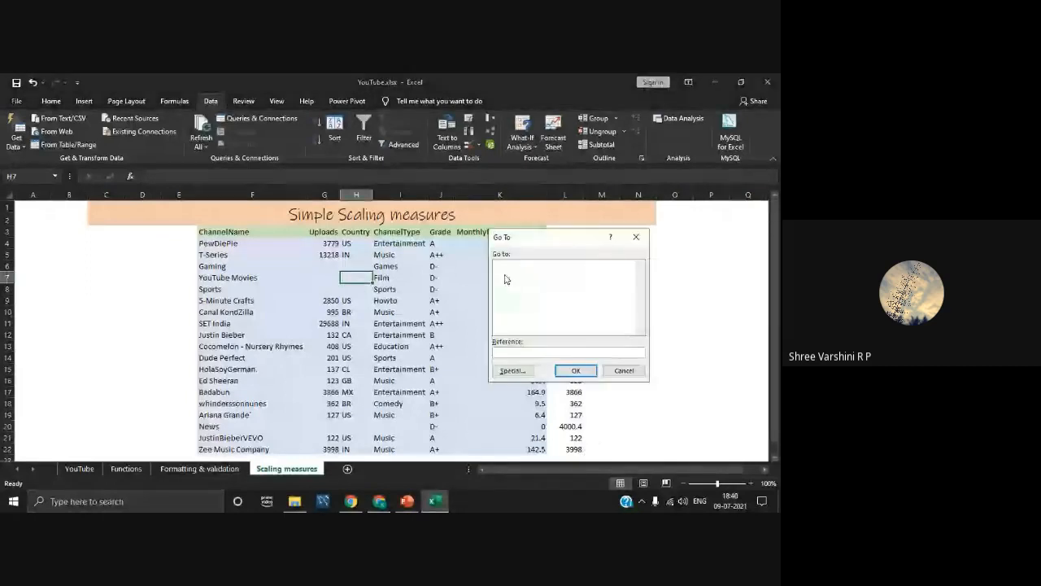
pyautogui.click(513, 372)
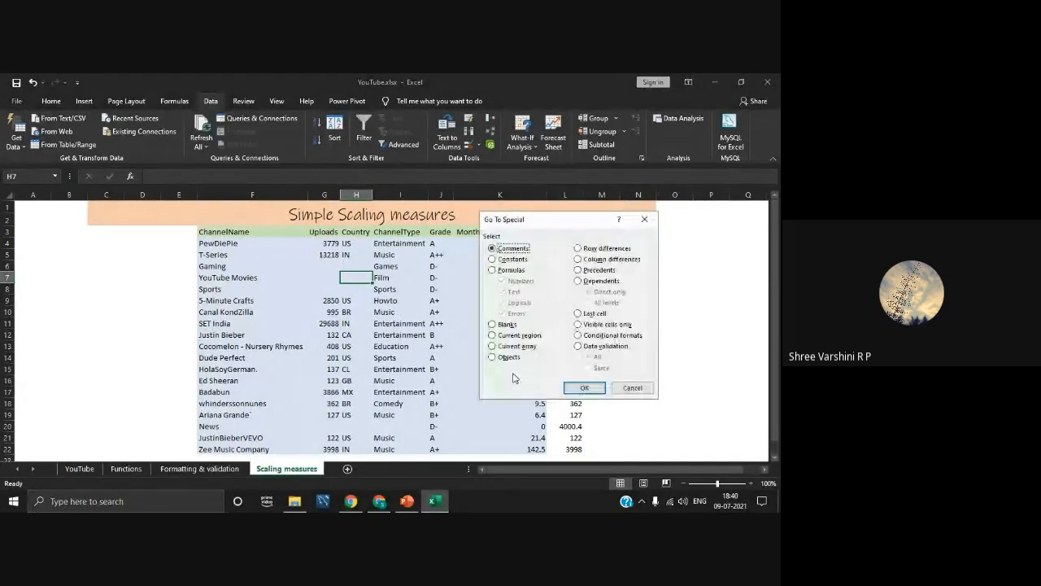
pyautogui.click(513, 325)
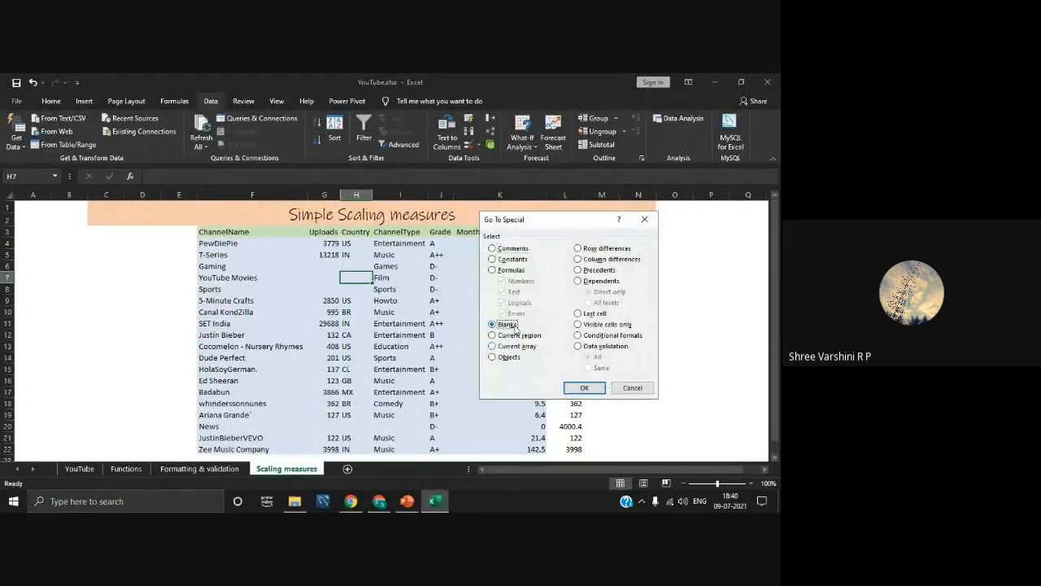
pyautogui.click(582, 388)
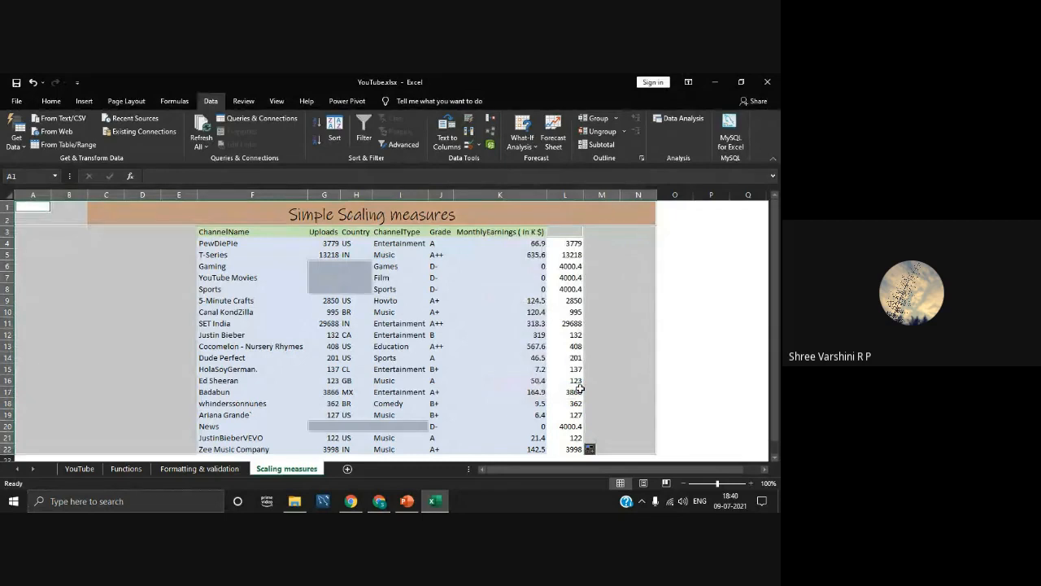
pyautogui.click(597, 388)
# Select the blank cells within F3:L22 using Go To Special with Blanks, and delete the entire rows containing them
pyautogui.moveTo(215, 228); pyautogui.dragTo(564, 449)
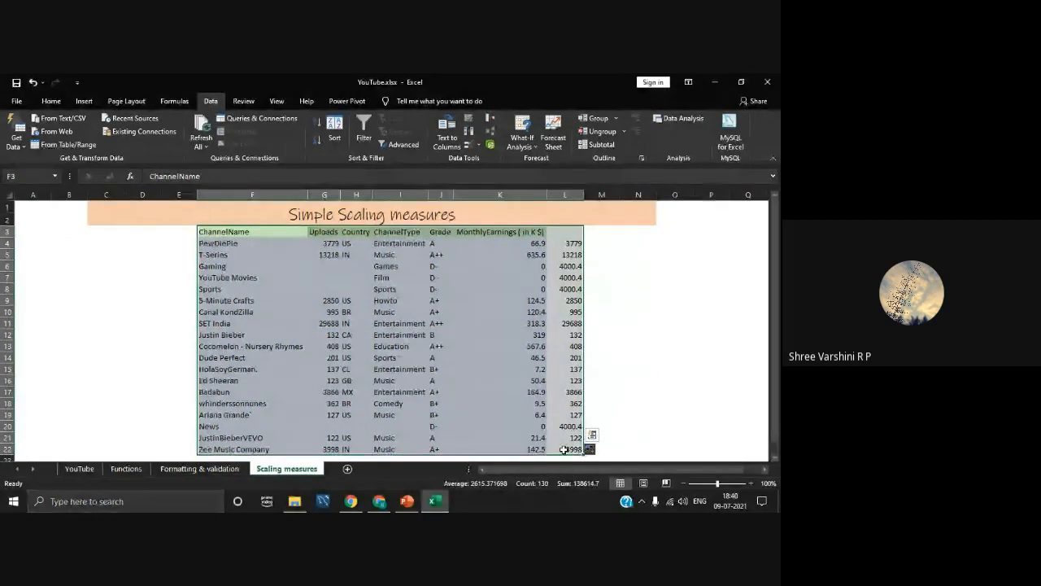
pyautogui.hotkey('ctrl', 'g')
pyautogui.click(513, 370)
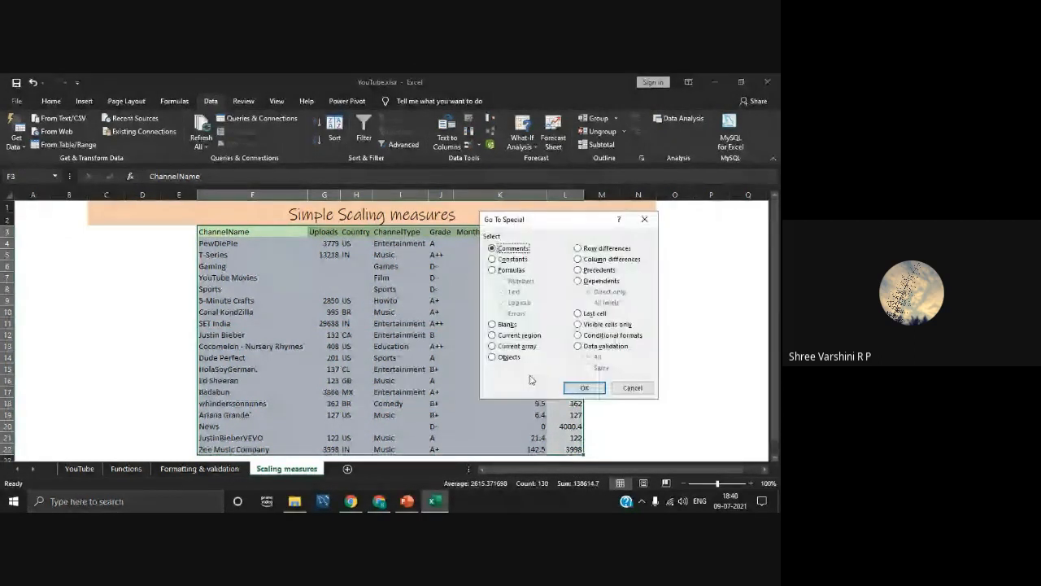
pyautogui.click(504, 323)
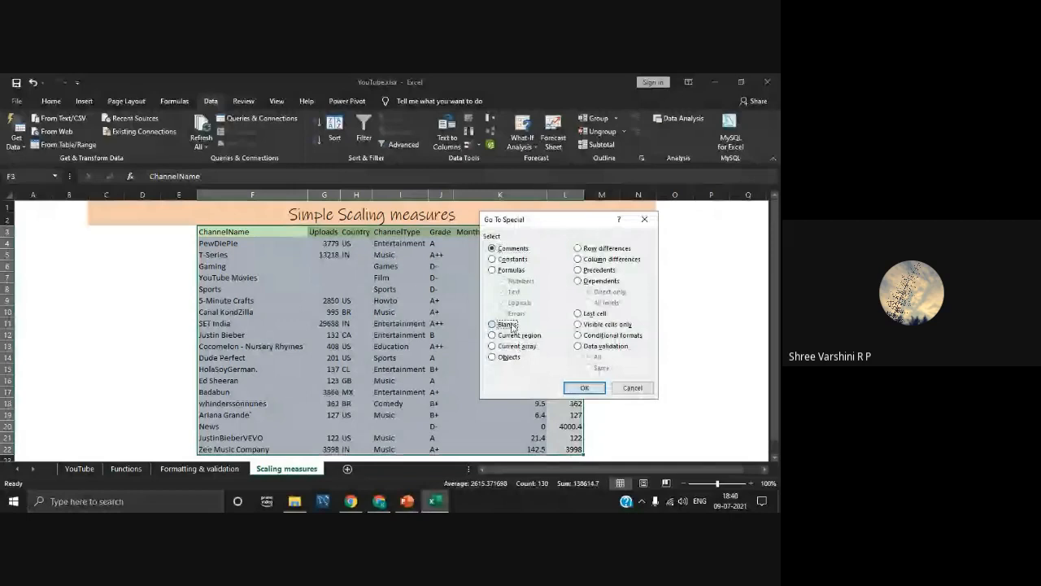
pyautogui.click(584, 387)
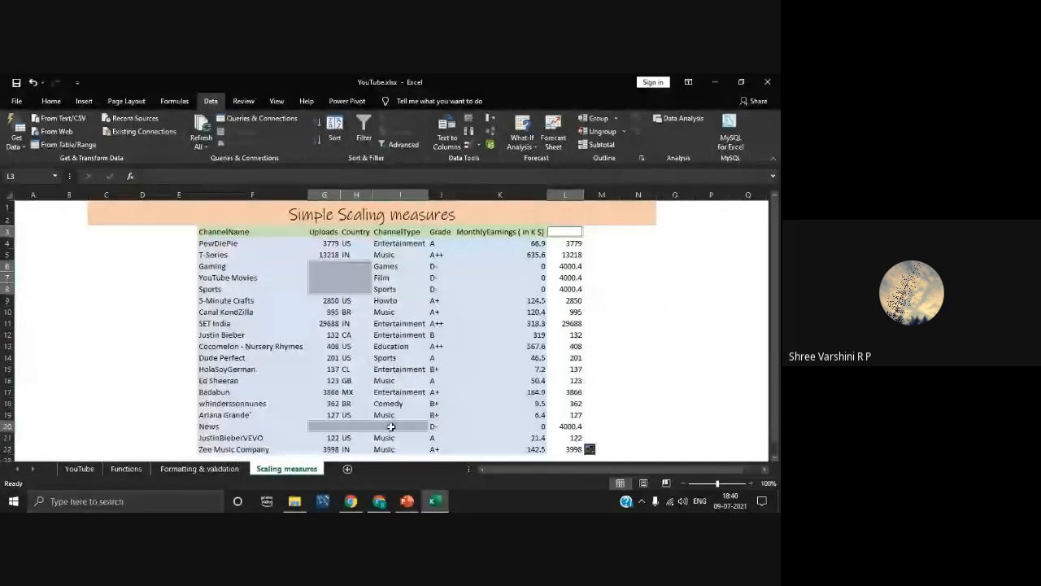
pyautogui.click(52, 101)
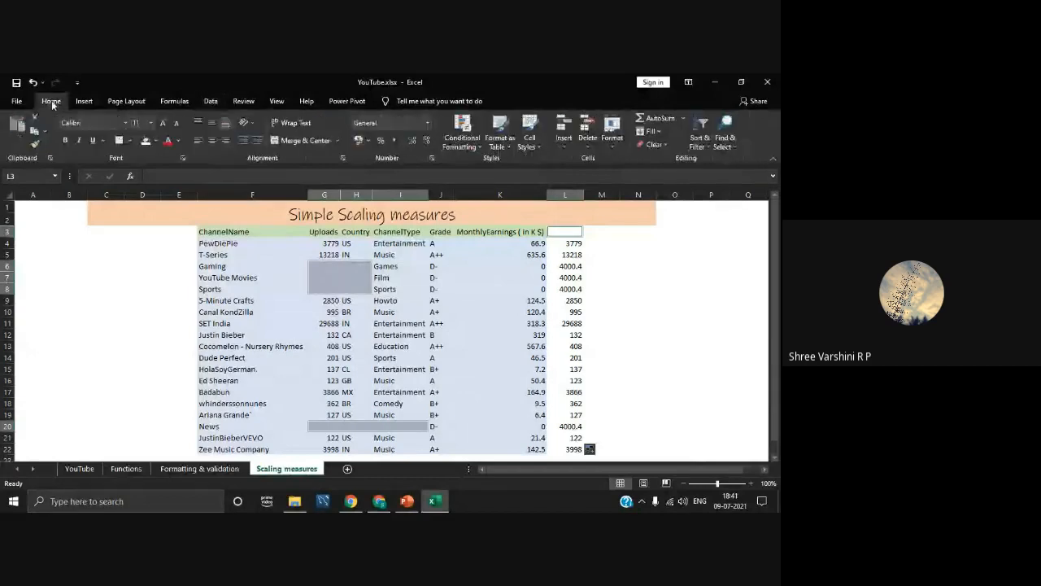
pyautogui.click(588, 145)
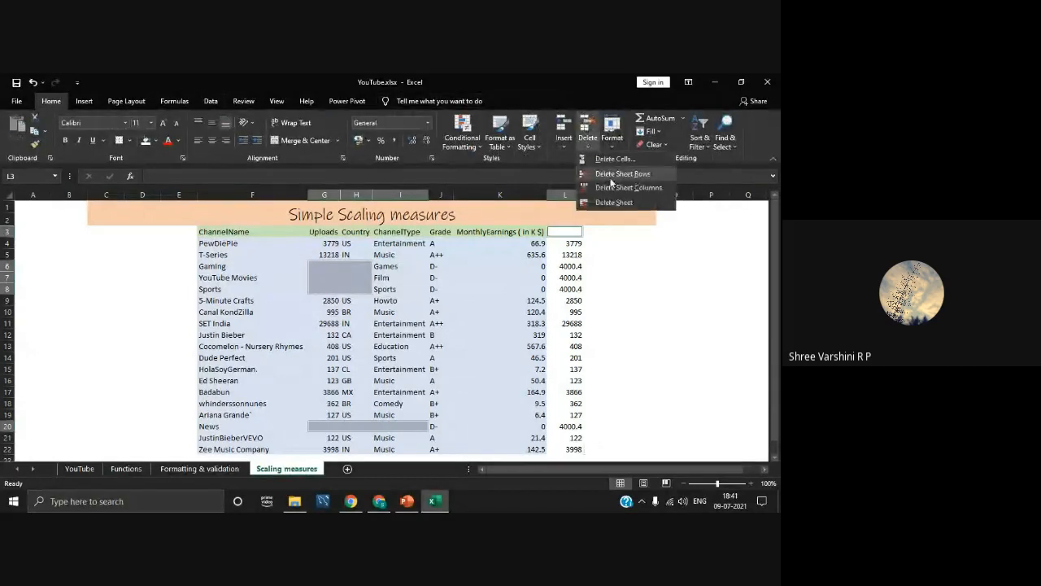
pyautogui.click(615, 159)
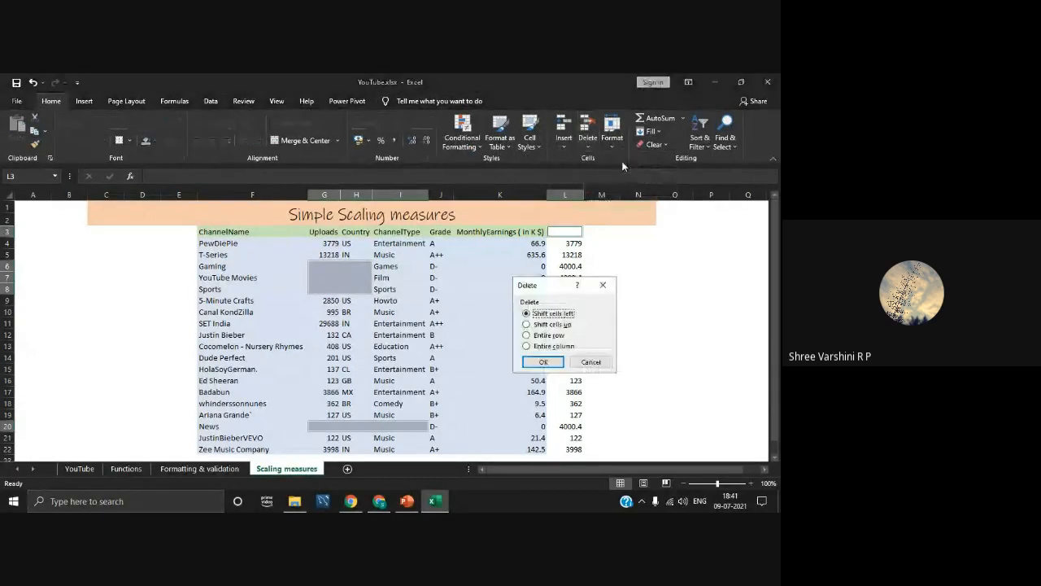
pyautogui.click(549, 335)
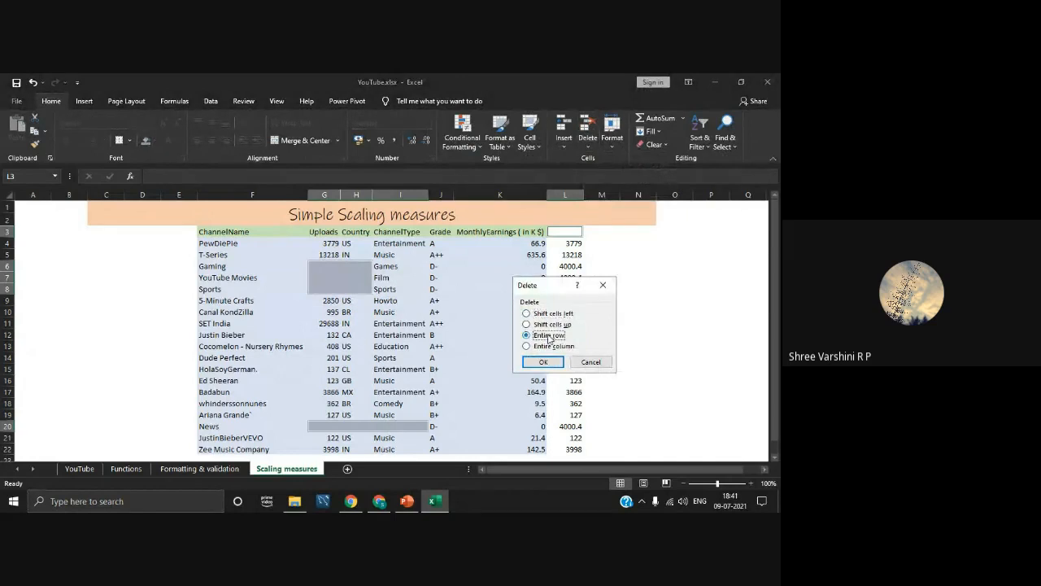
pyautogui.click(550, 361)
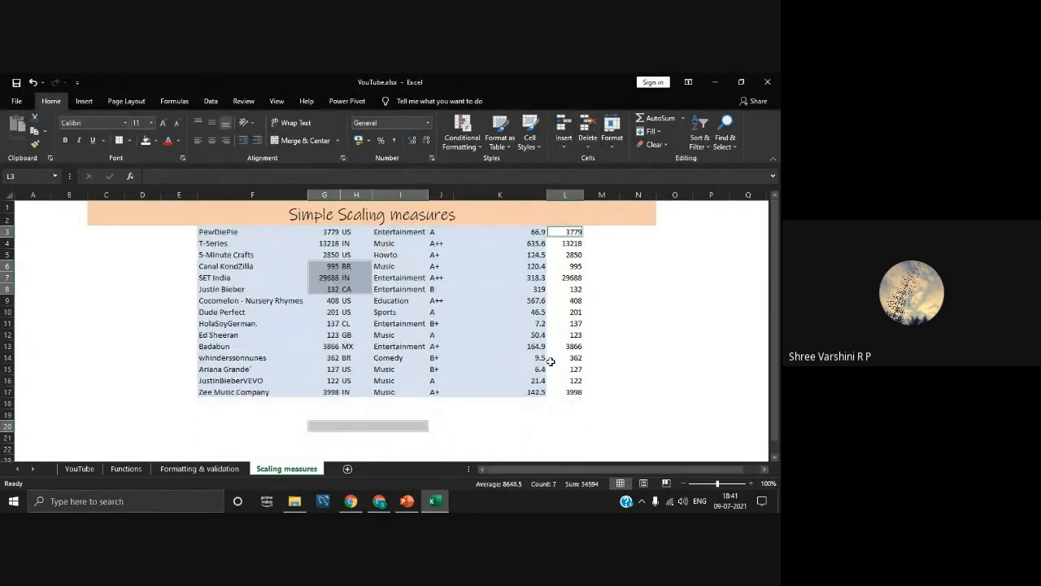
pyautogui.click(660, 357)
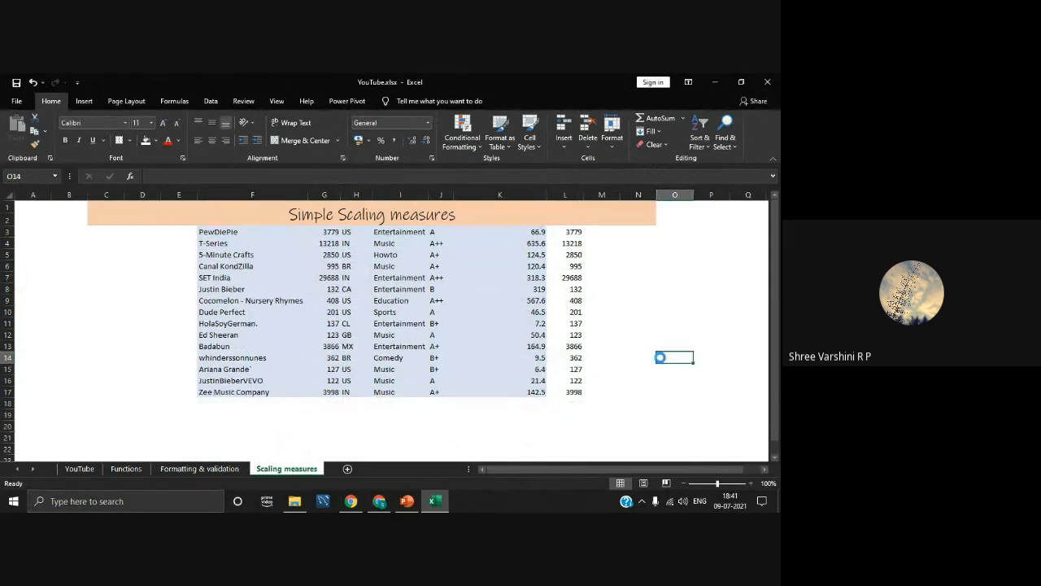
# Undo the deletion of the rows containing blank cells
pyautogui.hotkey('ctrl', 'z')
pyautogui.click(660, 357)
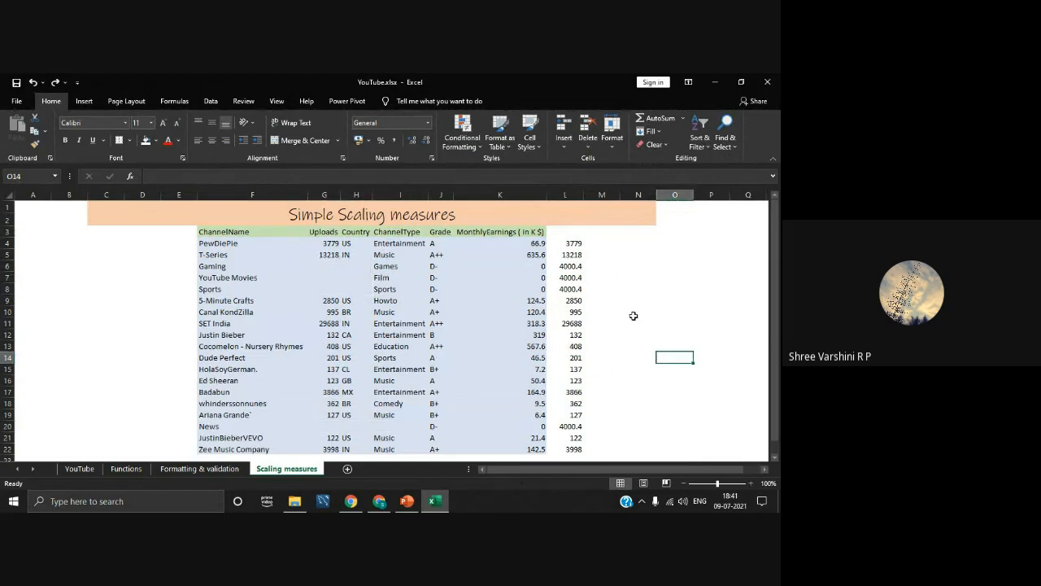
# Enter =RANDBETWEEN(0,100) in M4 and fill the formula down to M22
pyautogui.click(606, 246)
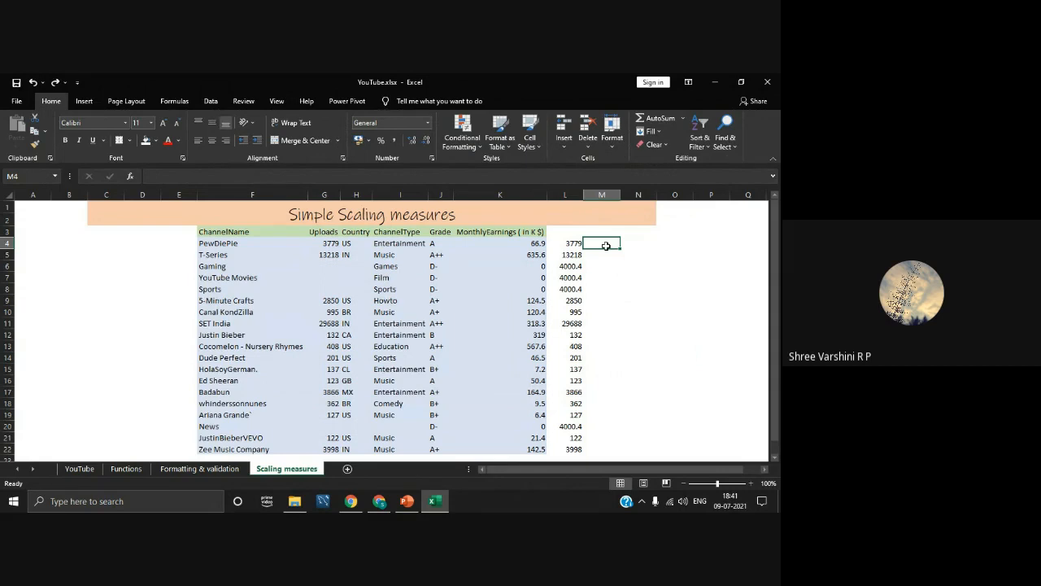
pyautogui.write('=ran')
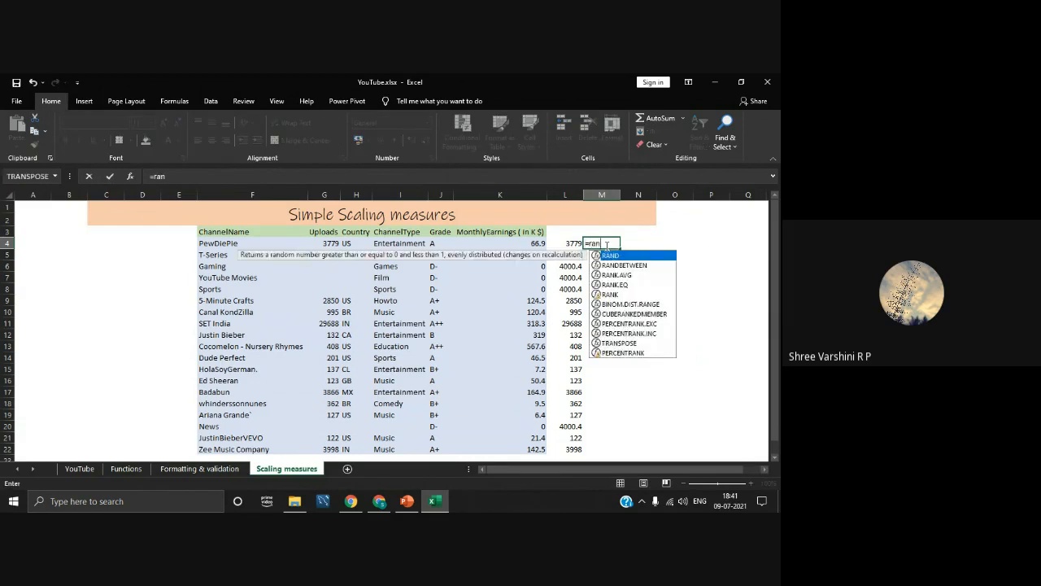
pyautogui.write('dbetwee')
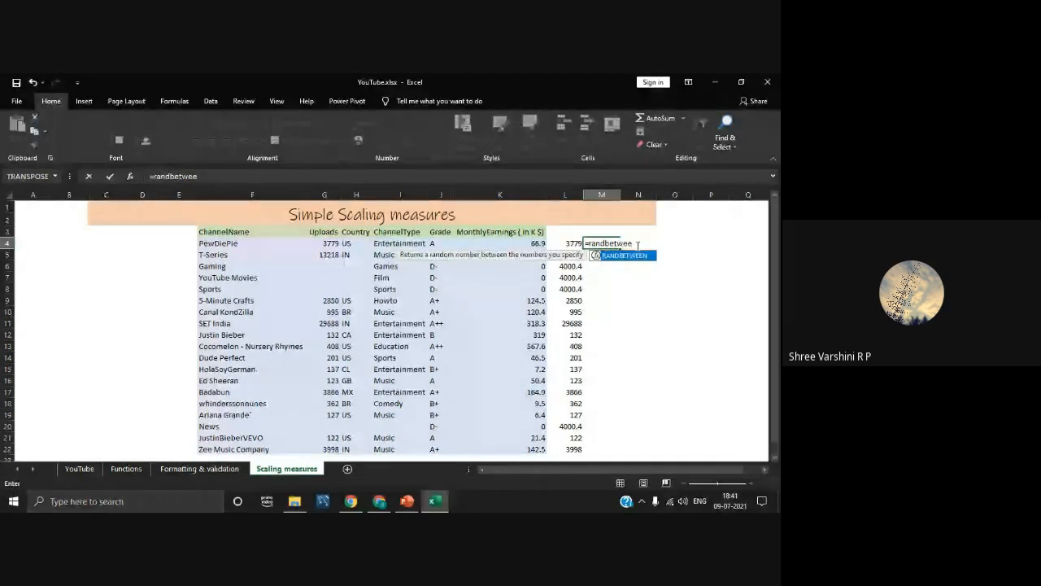
pyautogui.write('n(')
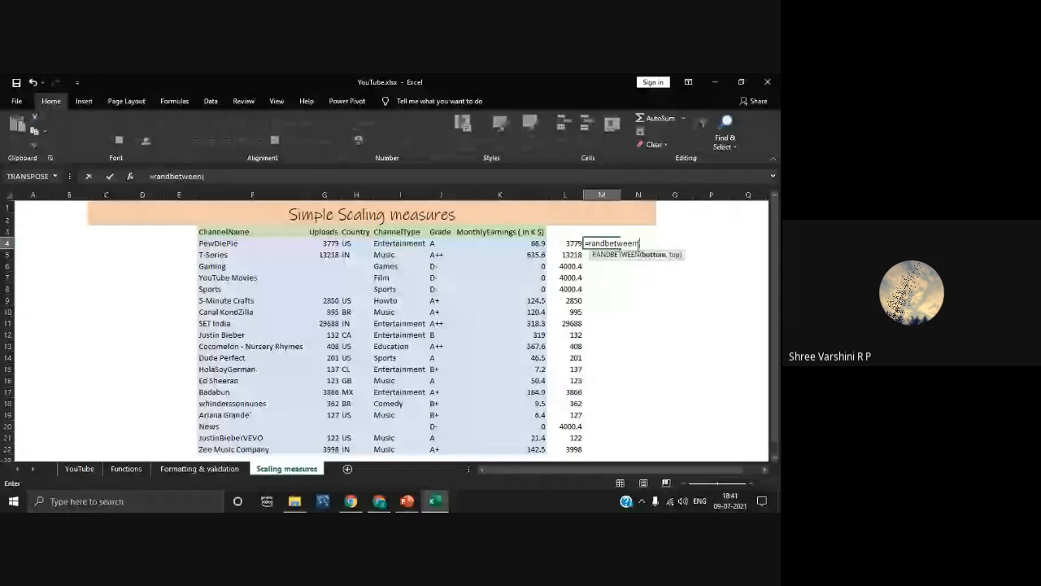
pyautogui.write('0,1')
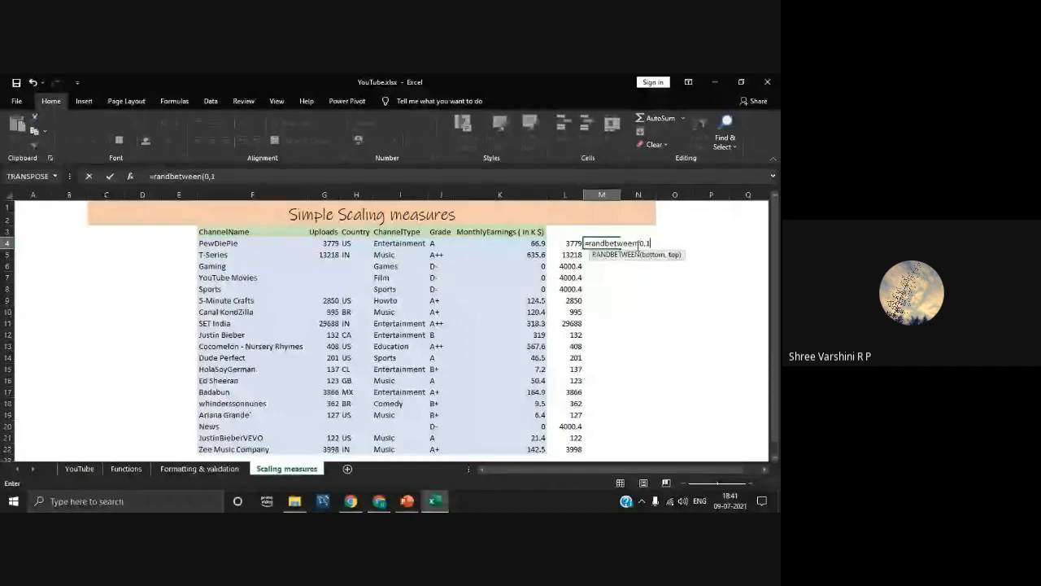
pyautogui.write('00)')
pyautogui.press('Return')
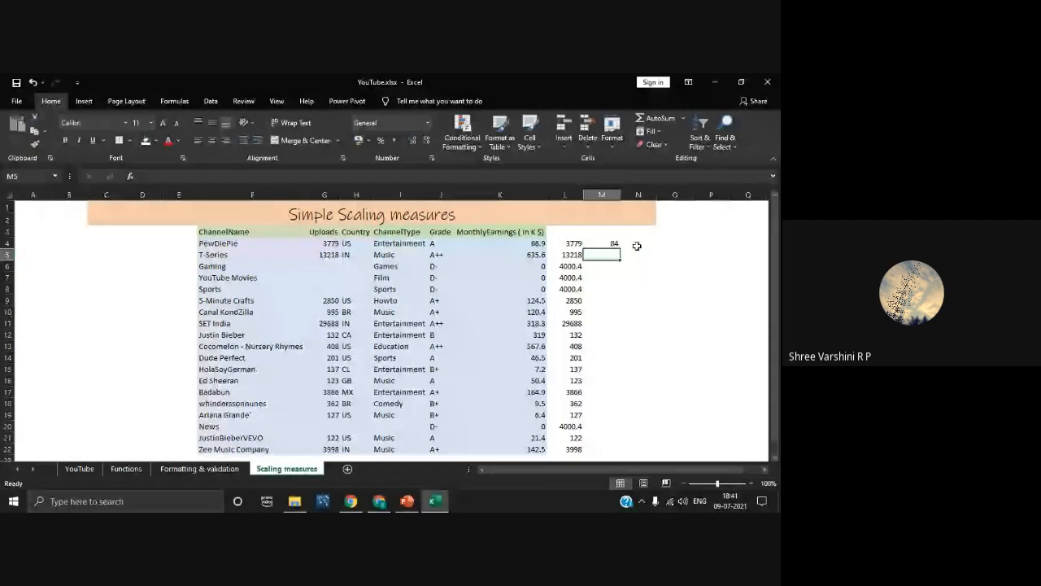
pyautogui.click(617, 243)
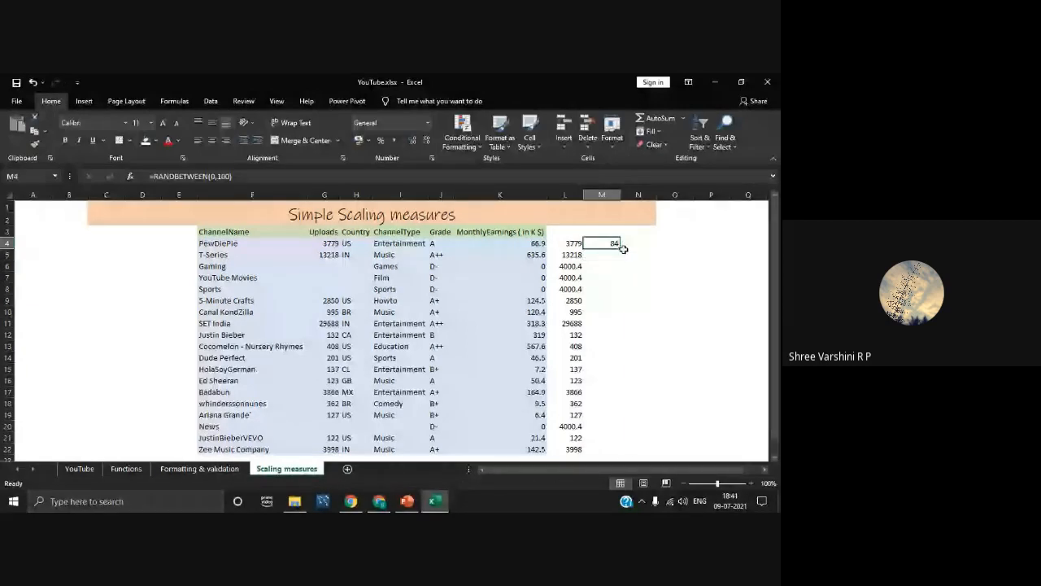
pyautogui.doubleClick(620, 248)
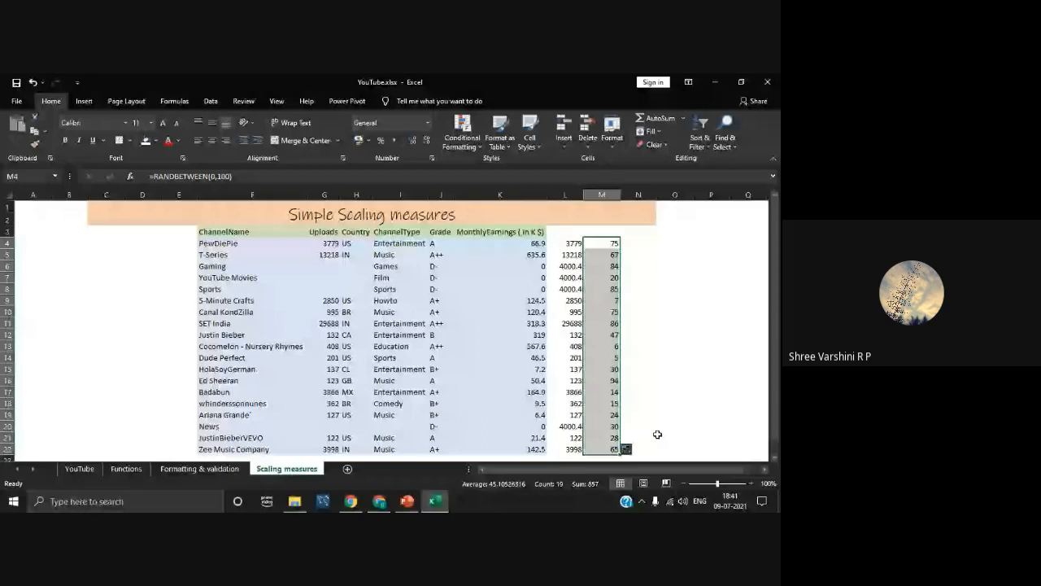
pyautogui.click(657, 434)
pyautogui.click(606, 242)
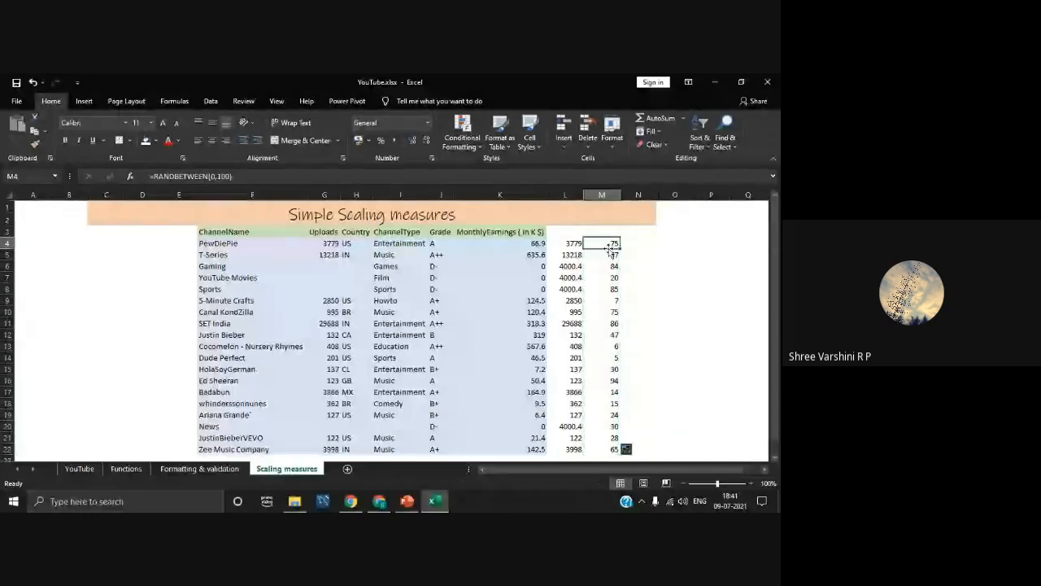
# Enter gh in N7 and clear the cell again to make the random numbers in column M recalculate
pyautogui.click(652, 274)
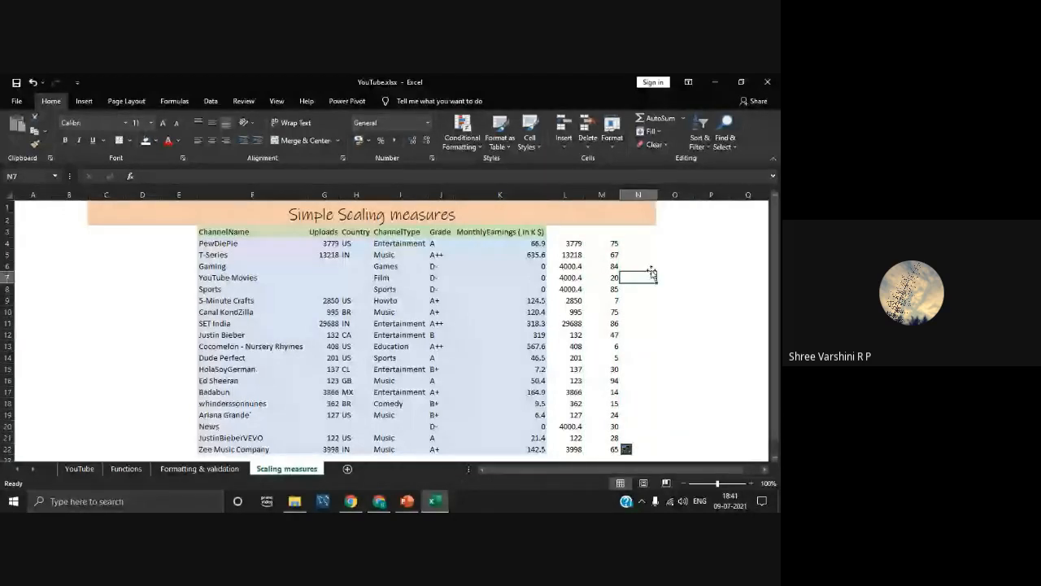
pyautogui.write('gh')
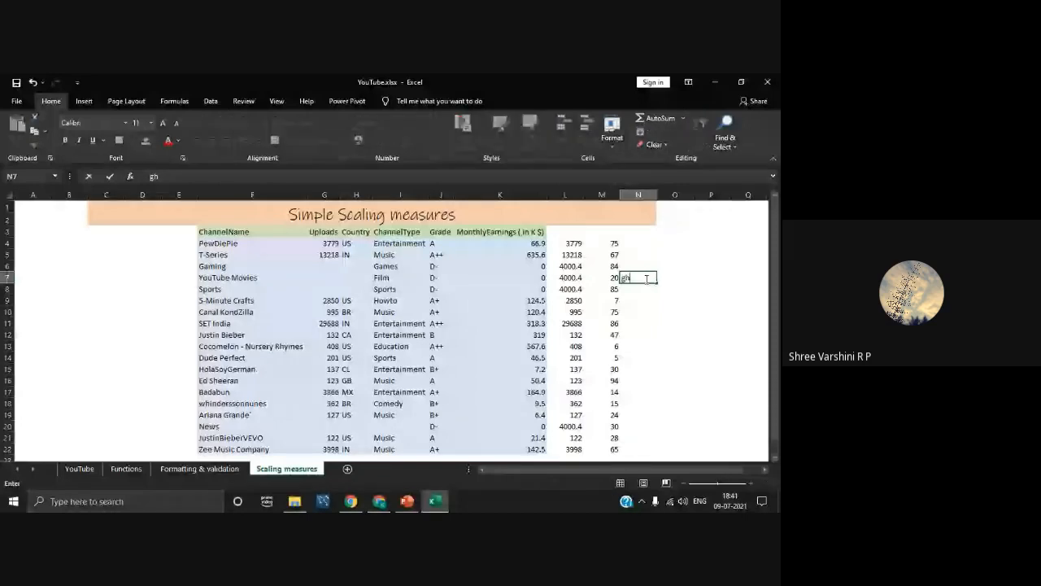
pyautogui.press('Return')
pyautogui.click(627, 277)
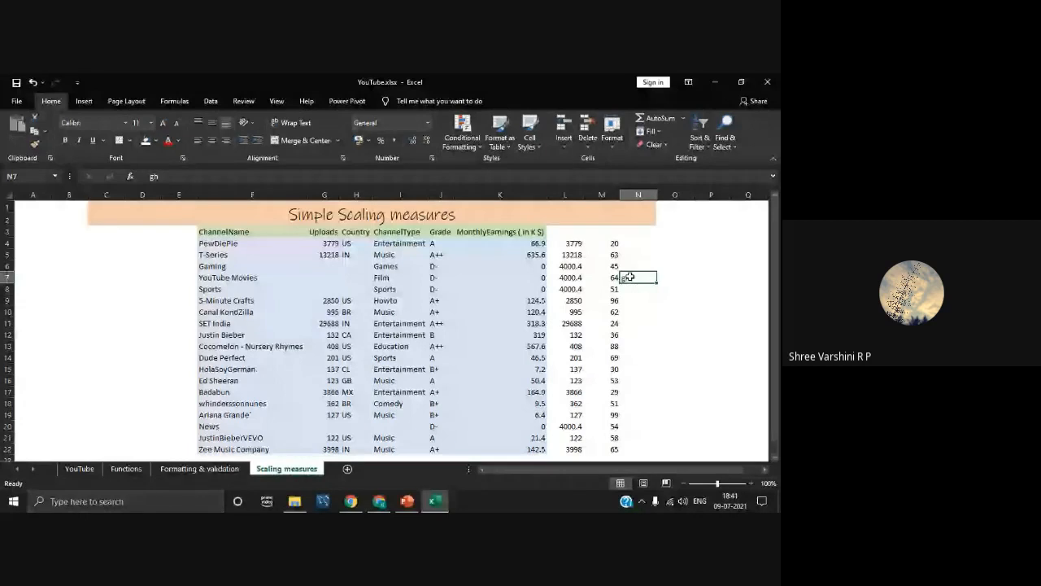
pyautogui.press('BackSpace')
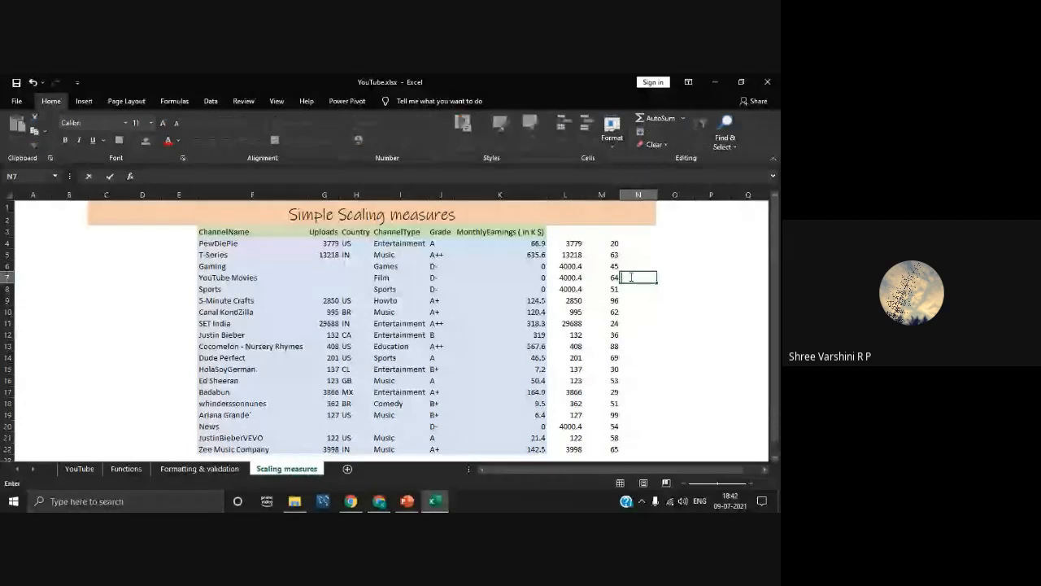
pyautogui.press('Return')
# Copy the random numbers in M4:M22 and paste them back over the formulas as values only
pyautogui.moveTo(609, 242); pyautogui.dragTo(615, 455)
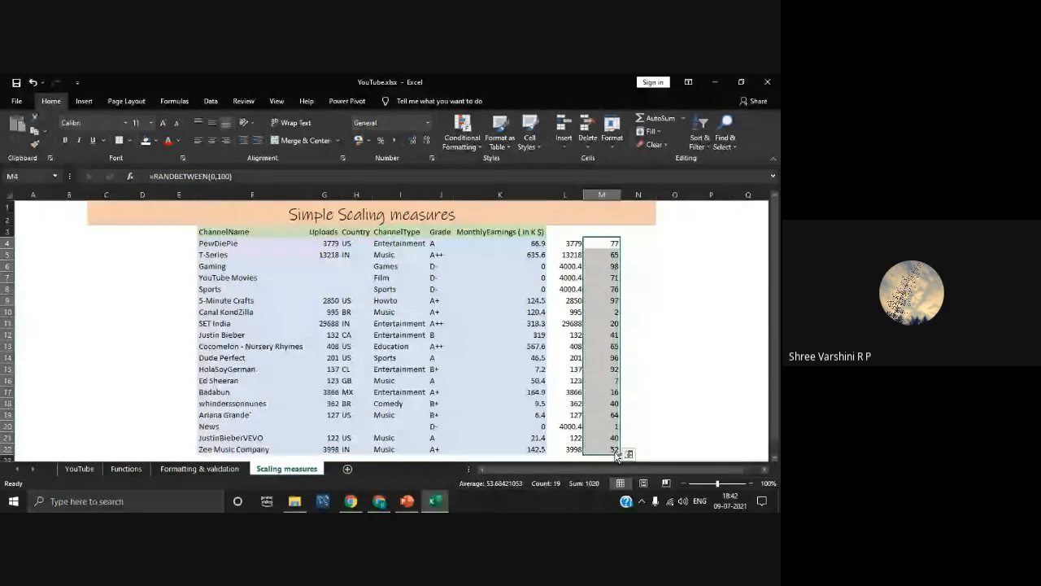
pyautogui.hotkey('ctrl', 'c')
pyautogui.click(17, 149)
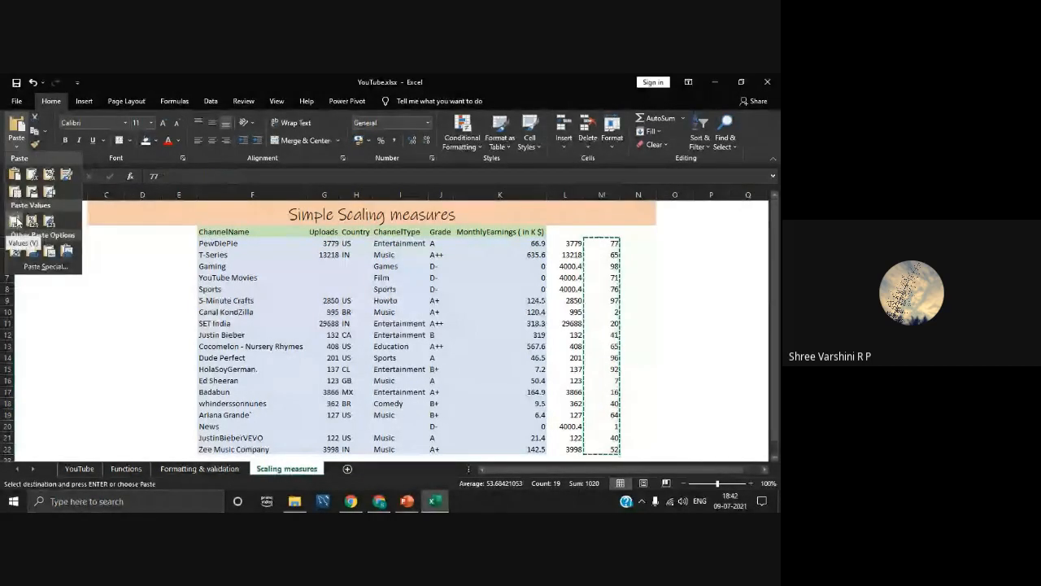
pyautogui.click(16, 220)
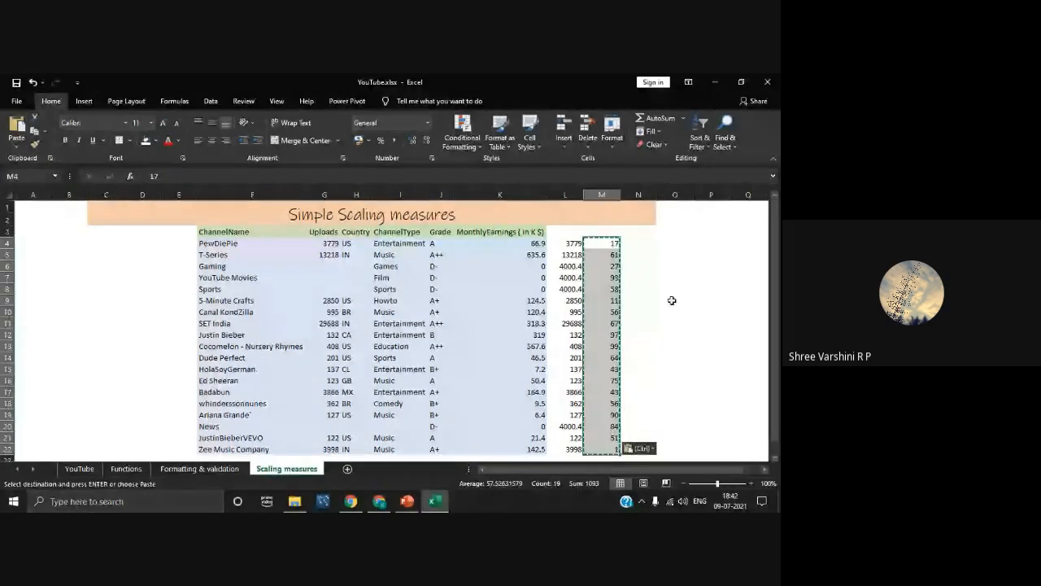
pyautogui.click(611, 245)
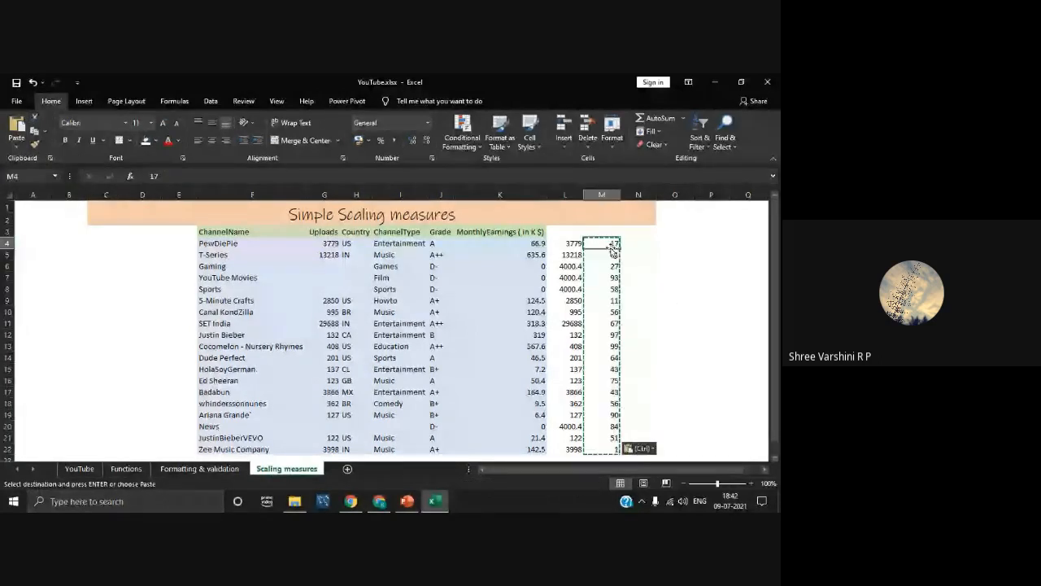
pyautogui.click(660, 299)
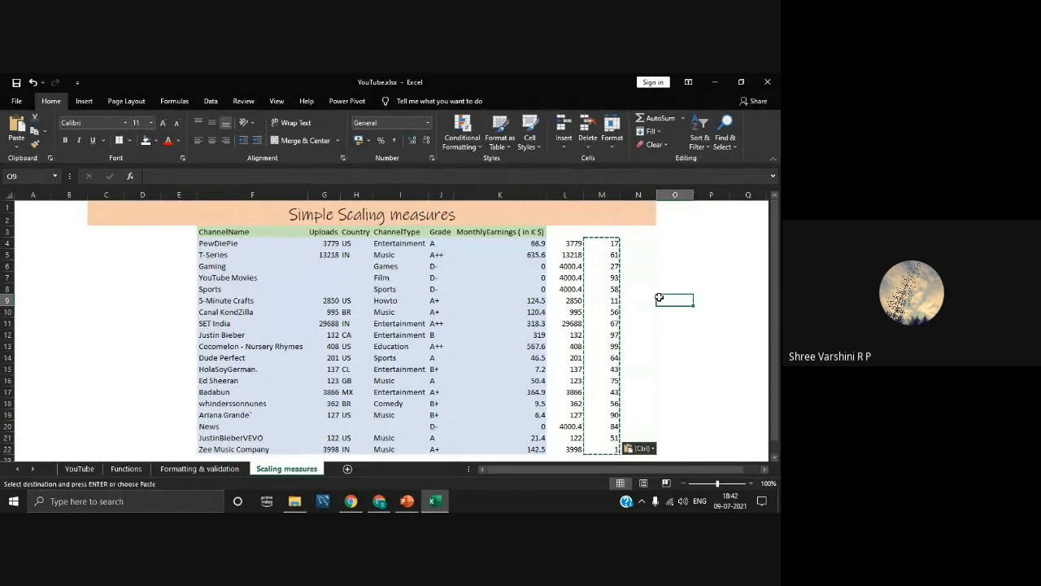
pyautogui.click(651, 314)
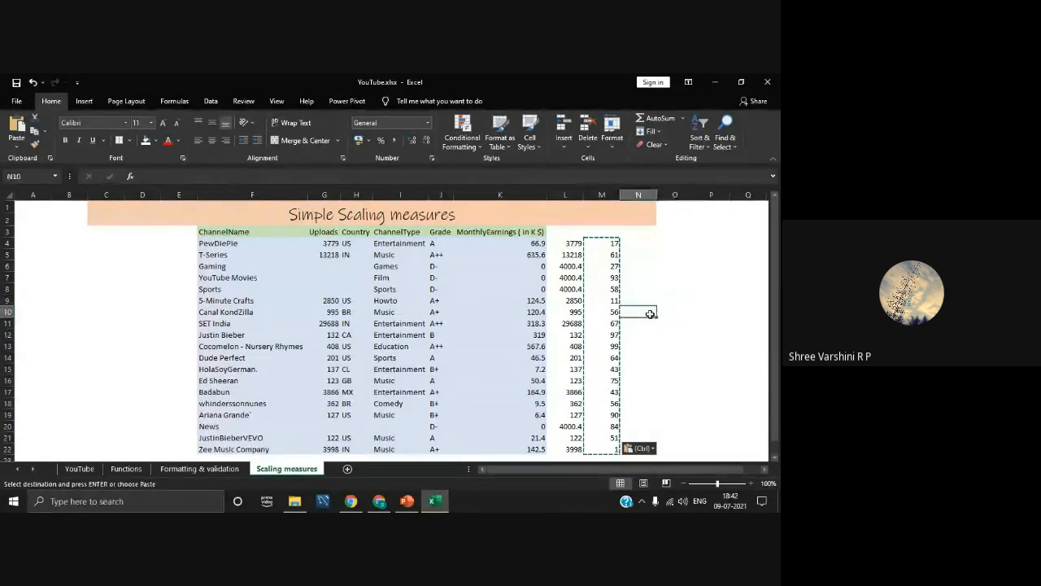
# Replace the IF/AVERAGE formulas in L4:L22 with their values by copying the range and pasting values in place
pyautogui.click(566, 255)
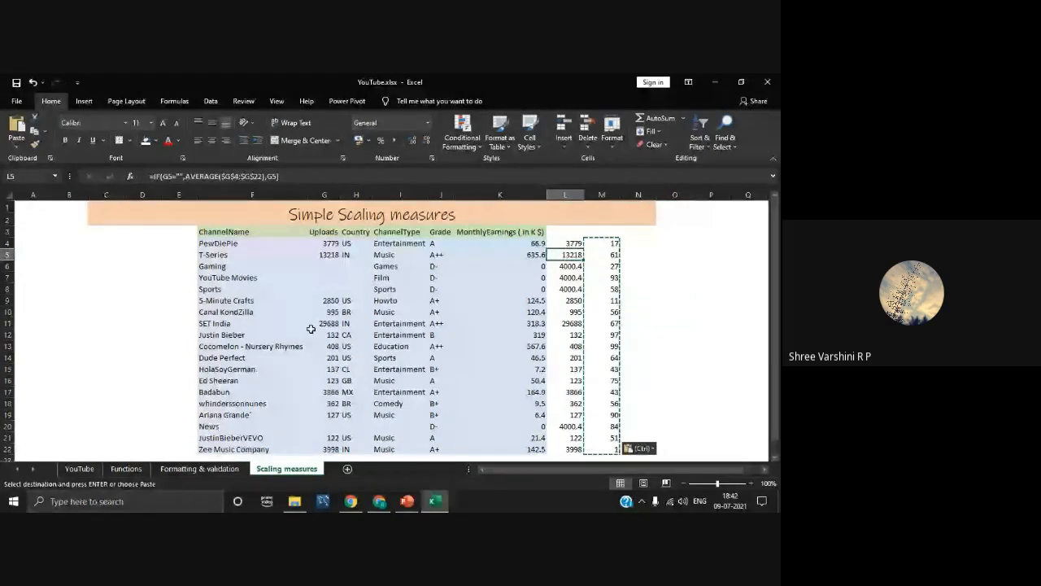
pyautogui.click(568, 323)
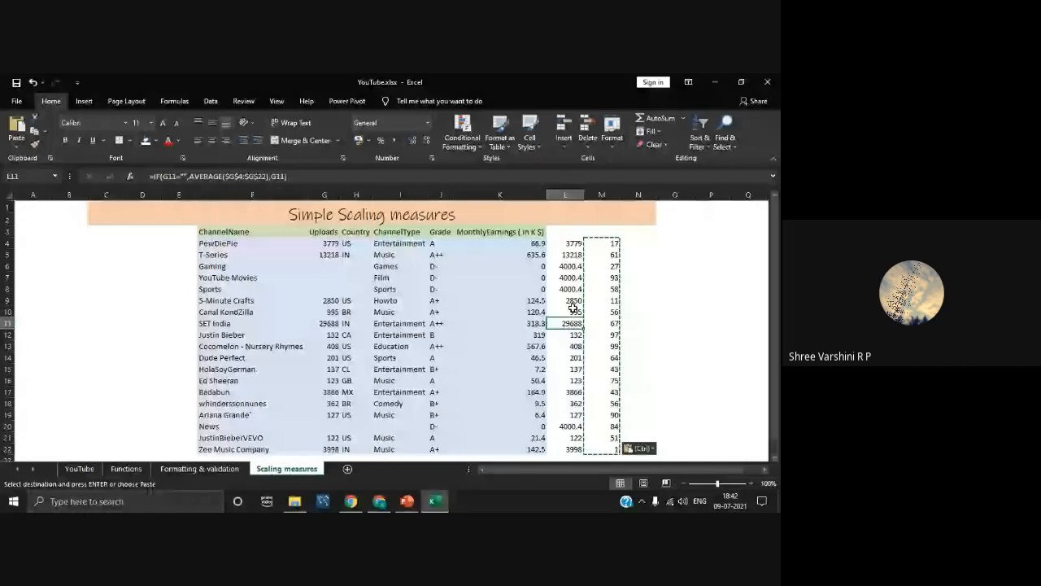
pyautogui.moveTo(570, 243); pyautogui.dragTo(576, 449)
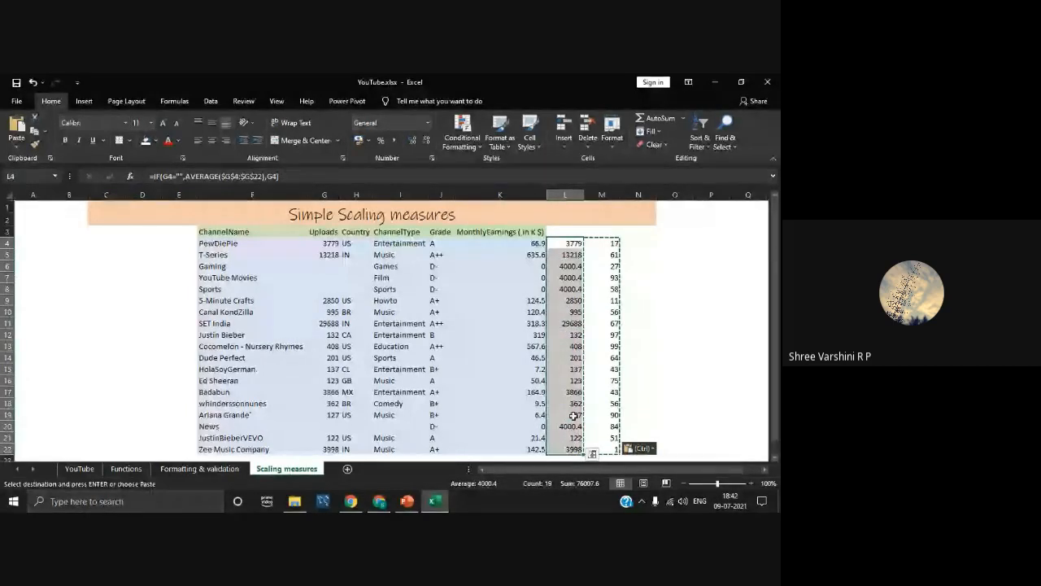
pyautogui.hotkey('ctrl', 'c')
pyautogui.click(23, 142)
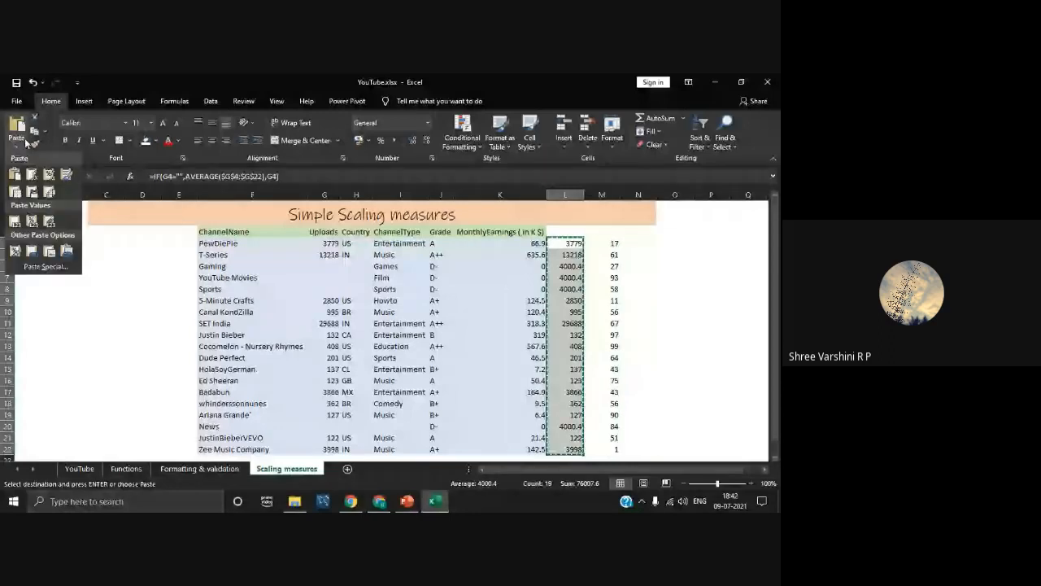
pyautogui.click(14, 220)
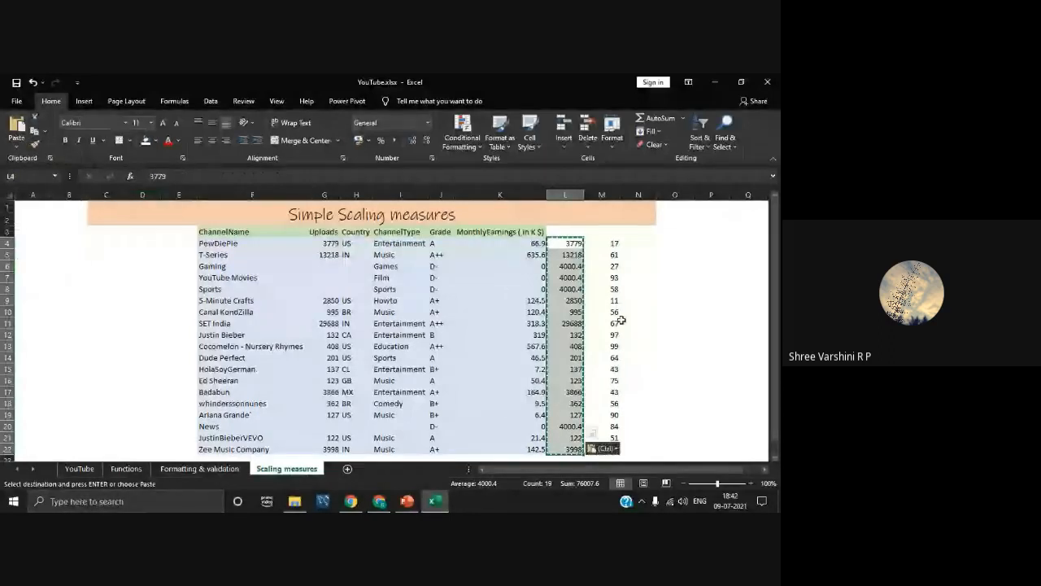
pyautogui.click(659, 321)
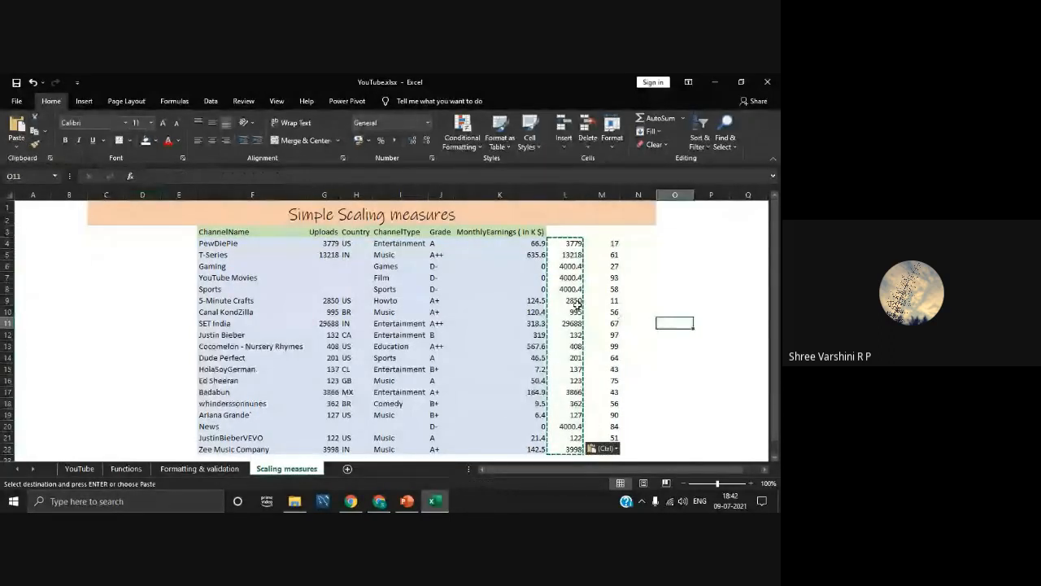
pyautogui.press('Left')
pyautogui.press('Left')
pyautogui.press('Left')
pyautogui.press('Up')
pyautogui.press('Up')
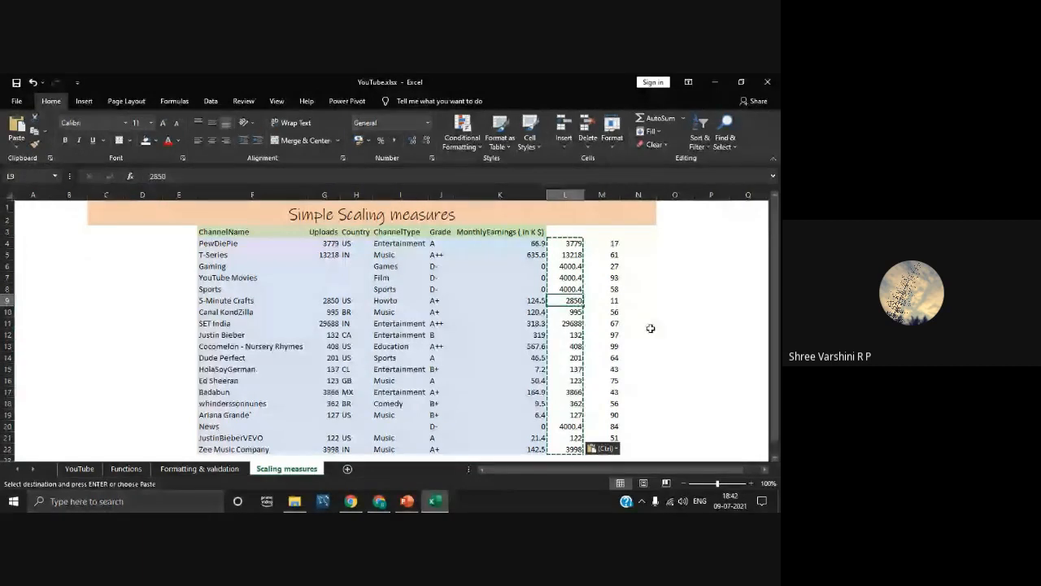
pyautogui.click(651, 328)
# Enter =RAND() in N4 and fill the formula down to N22
pyautogui.click(648, 242)
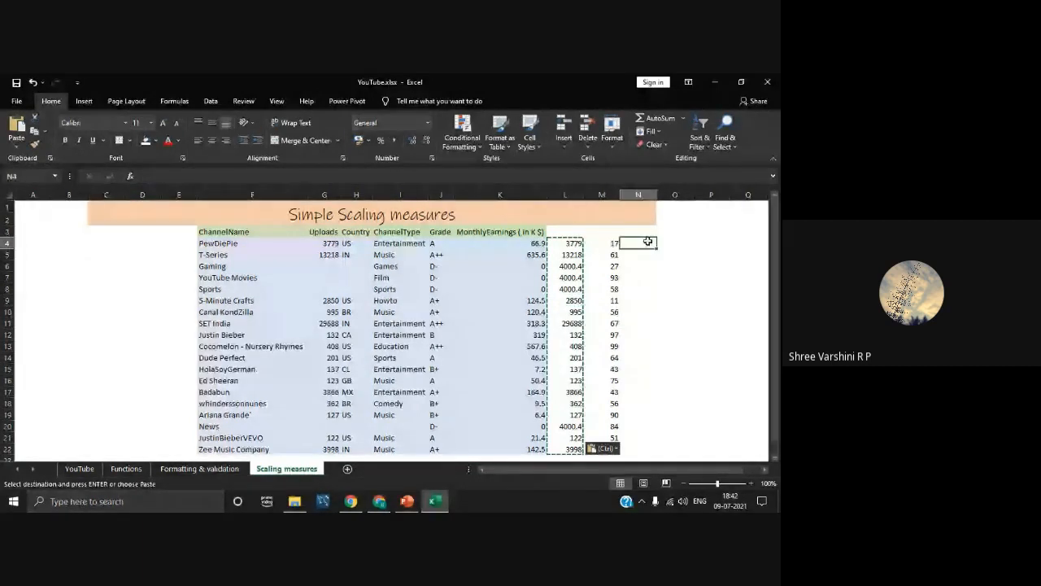
pyautogui.write('=ran')
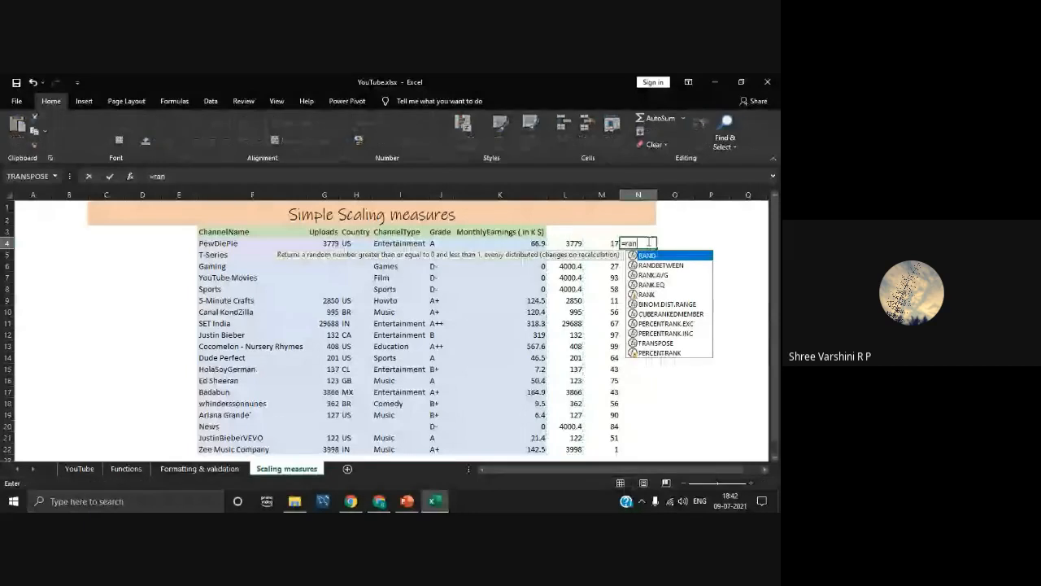
pyautogui.write('d()')
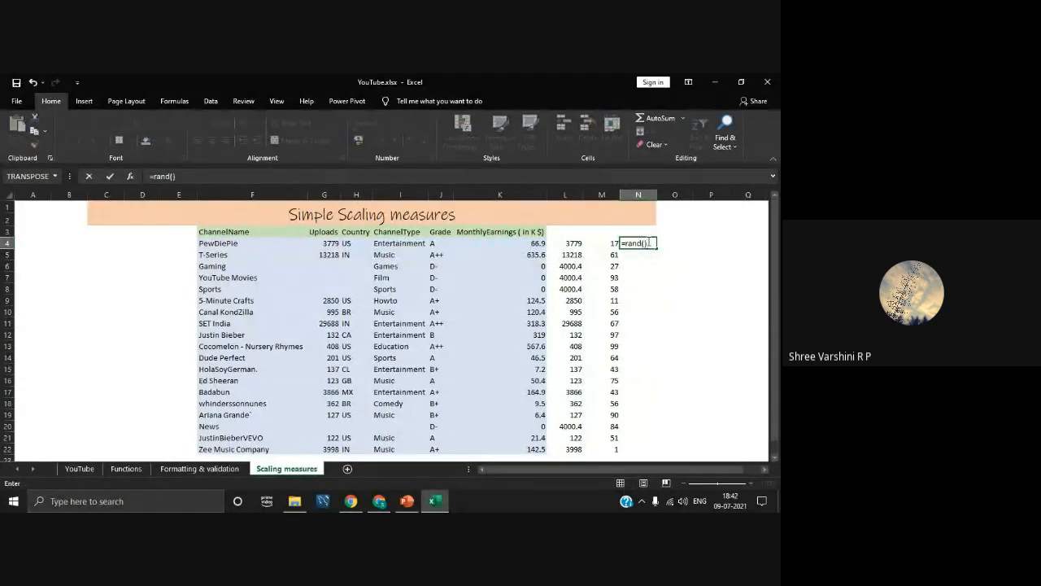
pyautogui.press('Return')
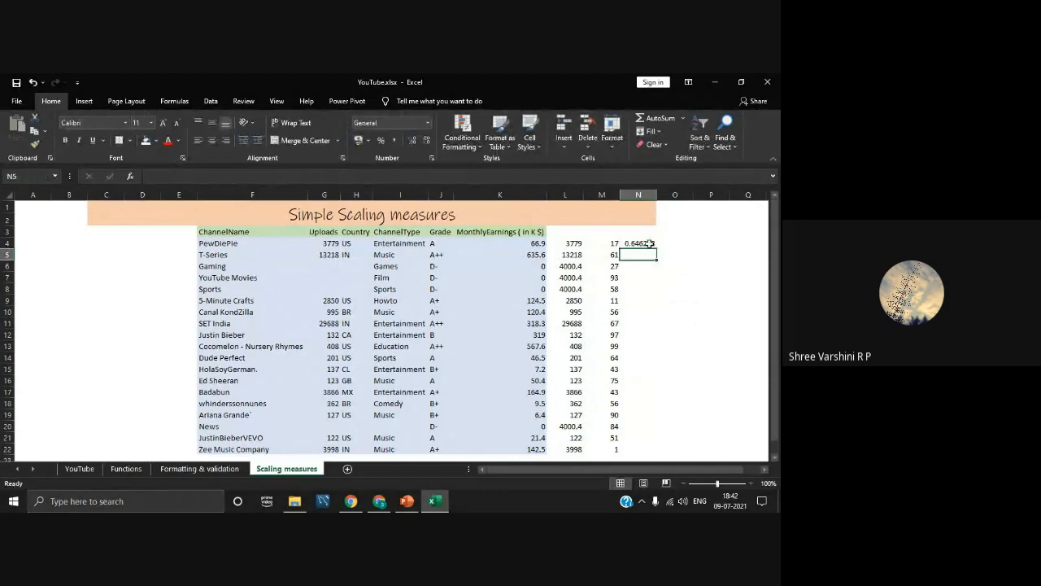
pyautogui.click(647, 243)
pyautogui.moveTo(658, 250); pyautogui.dragTo(655, 453)
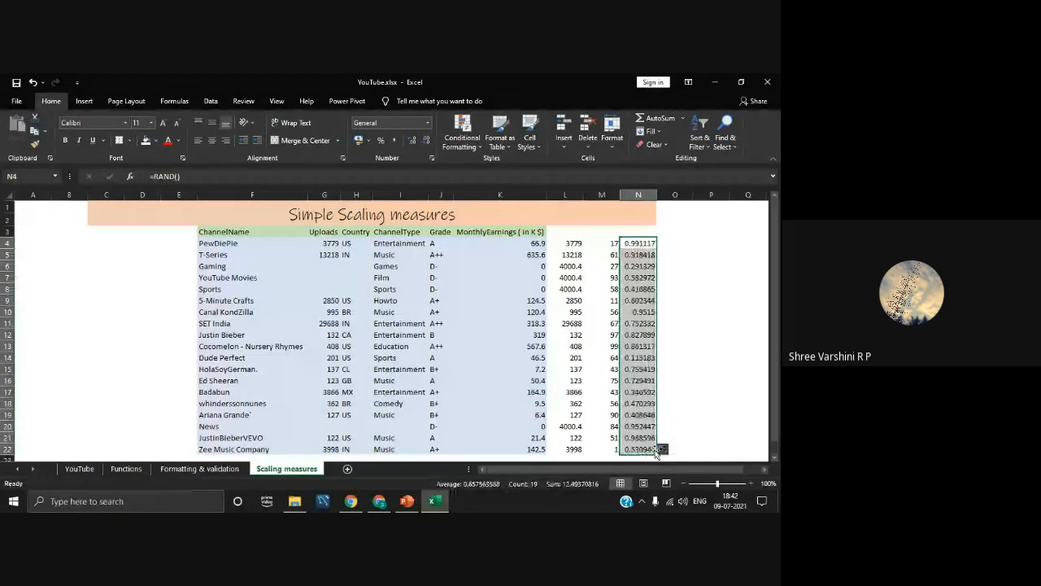
pyautogui.click(688, 426)
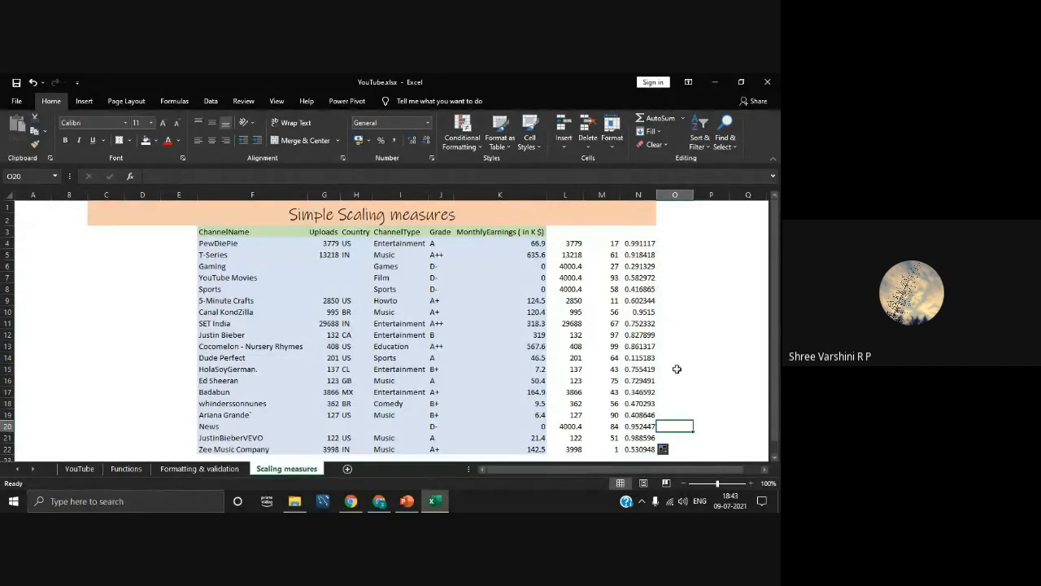
# Switch to the Excel basics.pptx presentation in PowerPoint
pyautogui.click(611, 376)
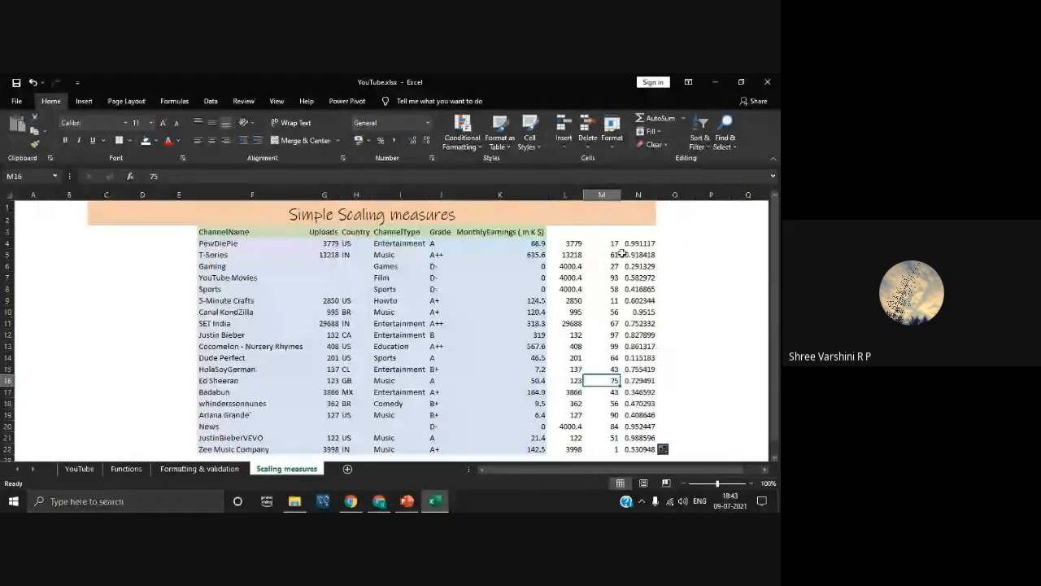
pyautogui.click(406, 505)
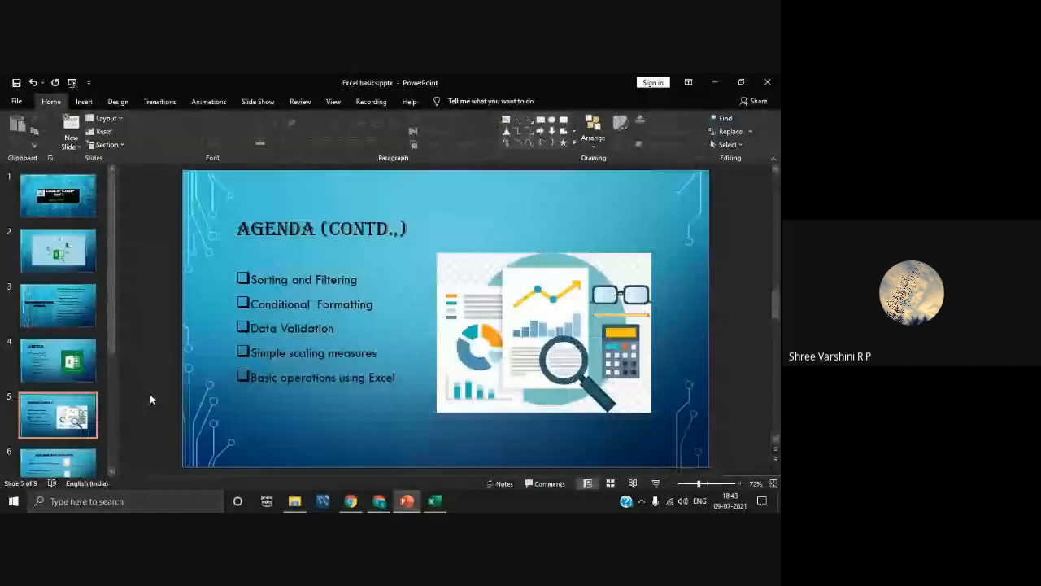
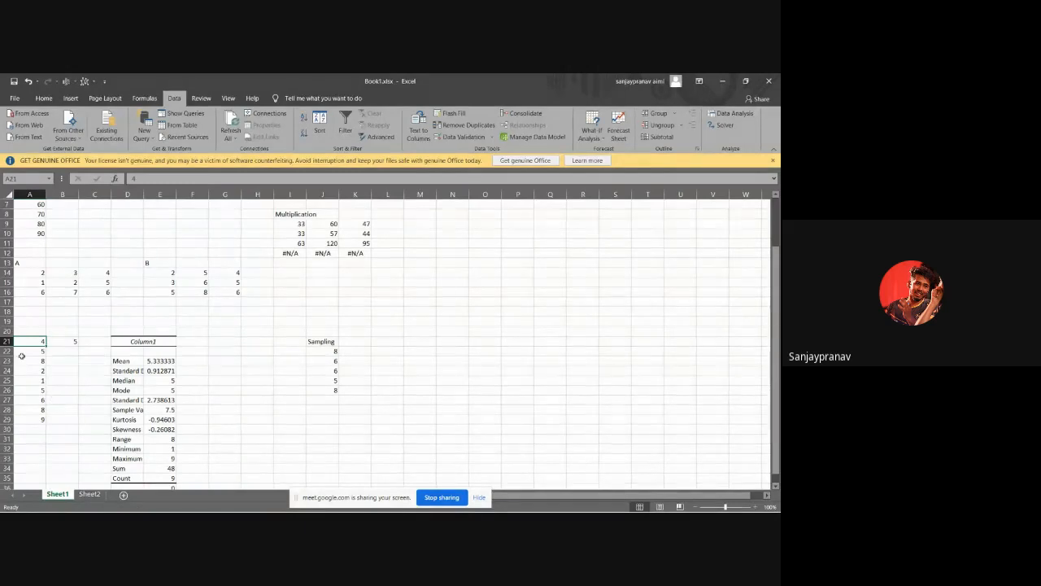
pyautogui.moveTo(44, 346); pyautogui.dragTo(41, 419)
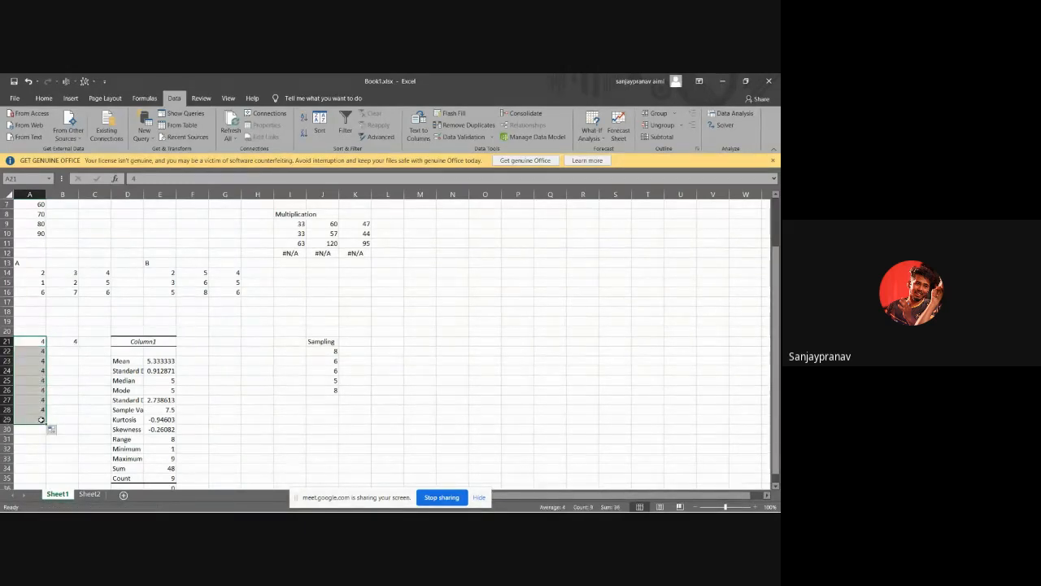
pyautogui.hotkey('ctrl', 'c')
pyautogui.click(90, 494)
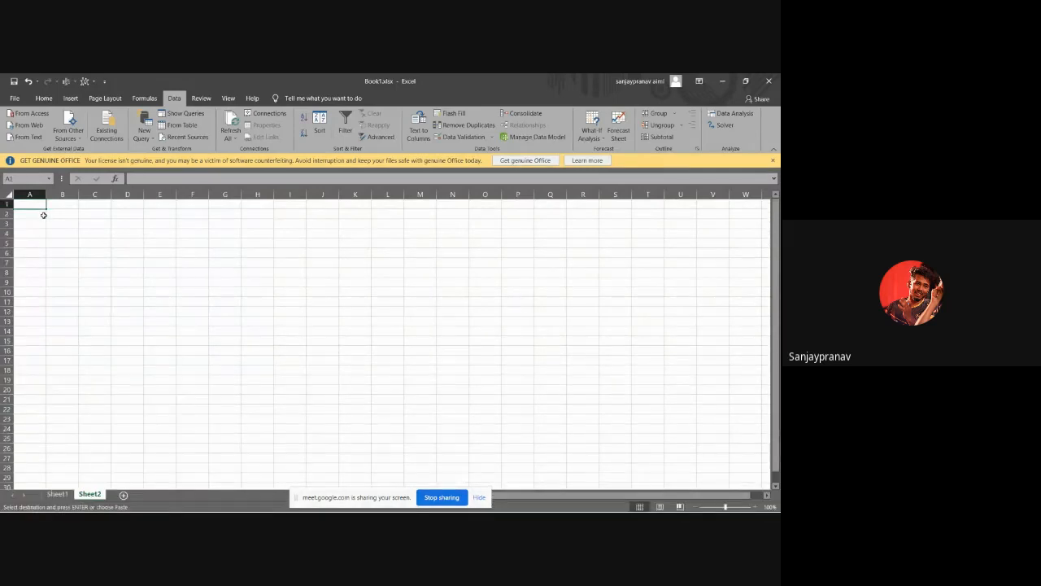
pyautogui.moveTo(46, 209); pyautogui.dragTo(31, 331)
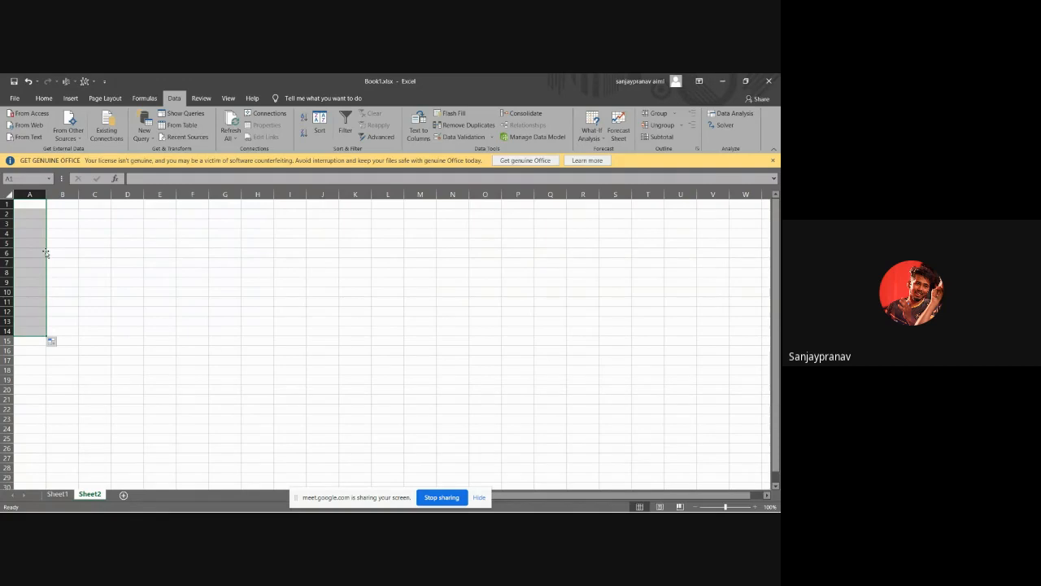
pyautogui.click(57, 493)
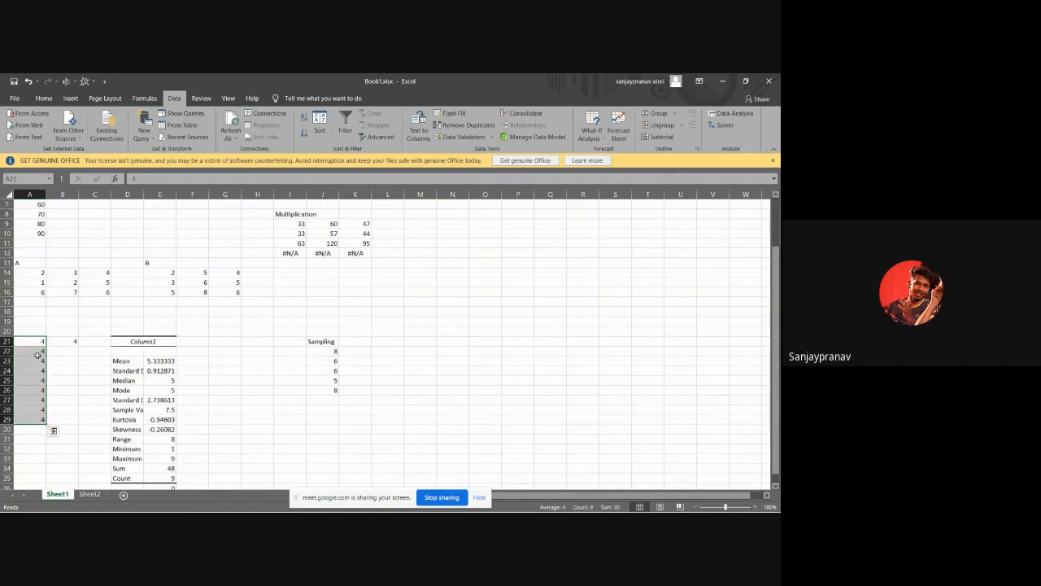
pyautogui.hotkey('ctrl', 'pagedown')
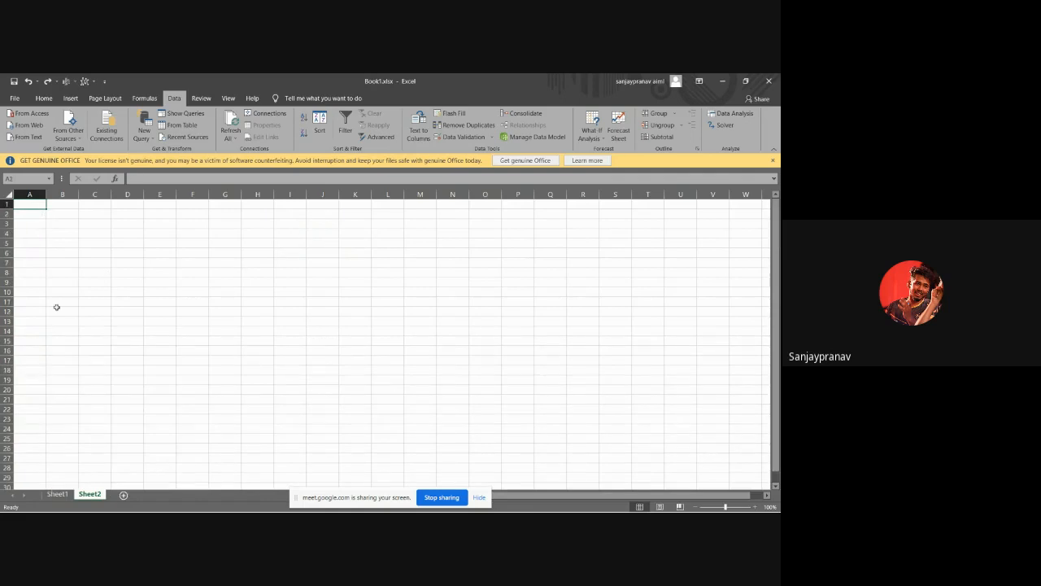
pyautogui.keyDown('ctrl'); pyautogui.click(57, 493); pyautogui.keyUp('ctrl')
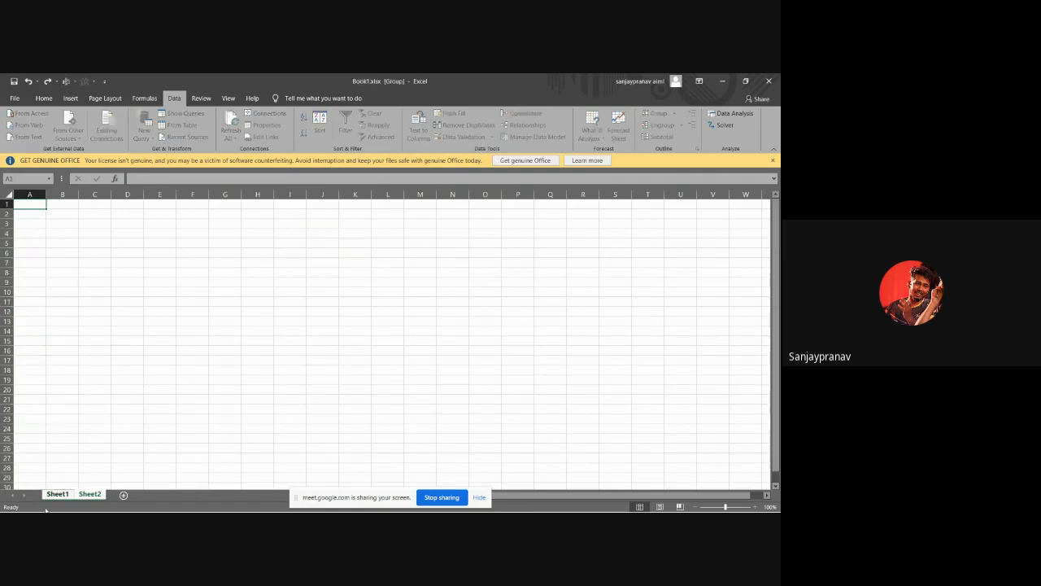
pyautogui.click(56, 495)
pyautogui.click(39, 345)
pyautogui.moveTo(45, 345); pyautogui.dragTo(34, 423)
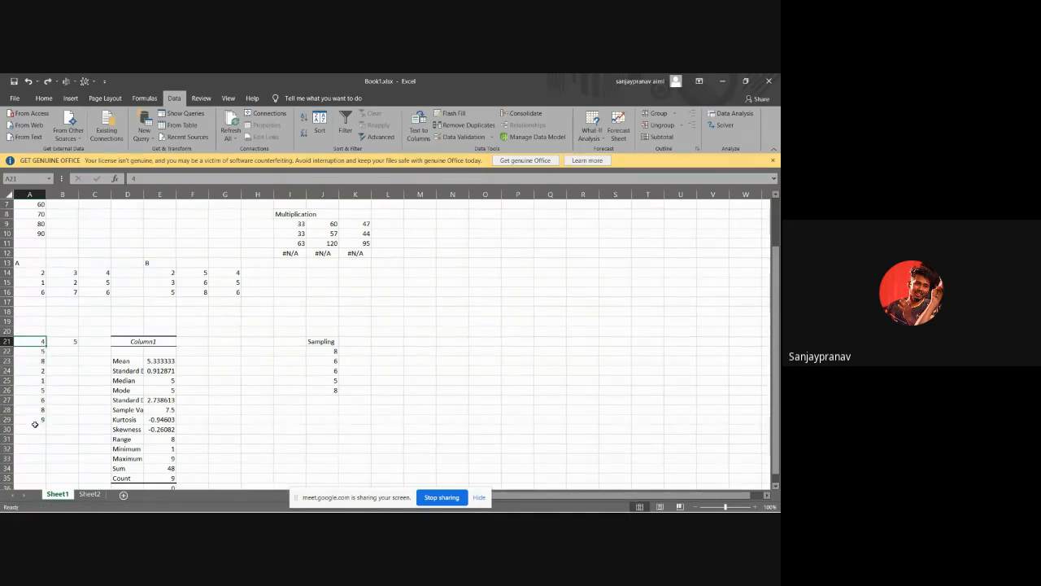
pyautogui.moveTo(45, 346); pyautogui.dragTo(42, 424)
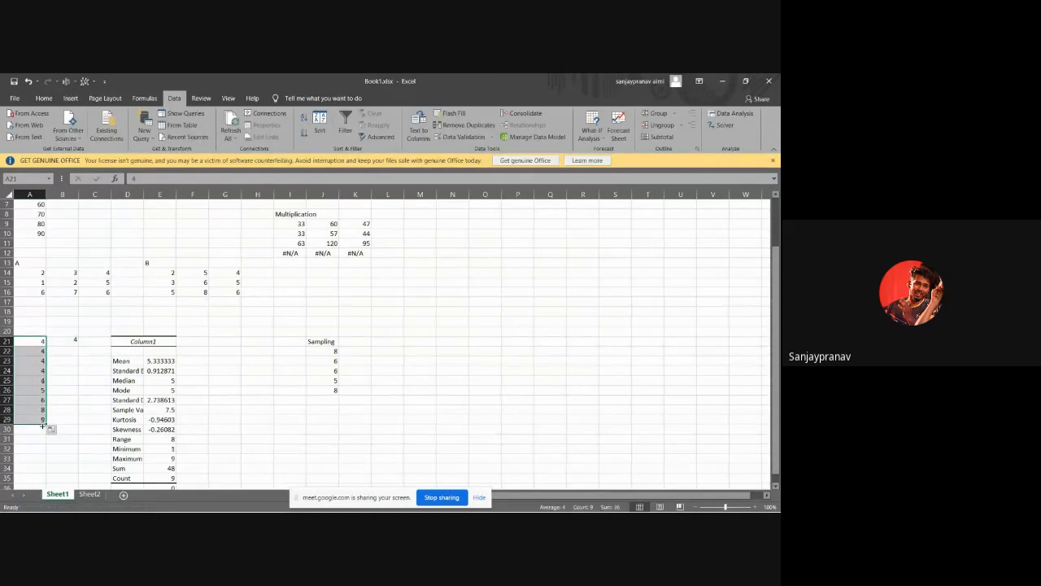
pyautogui.hotkey('ctrl', 'z')
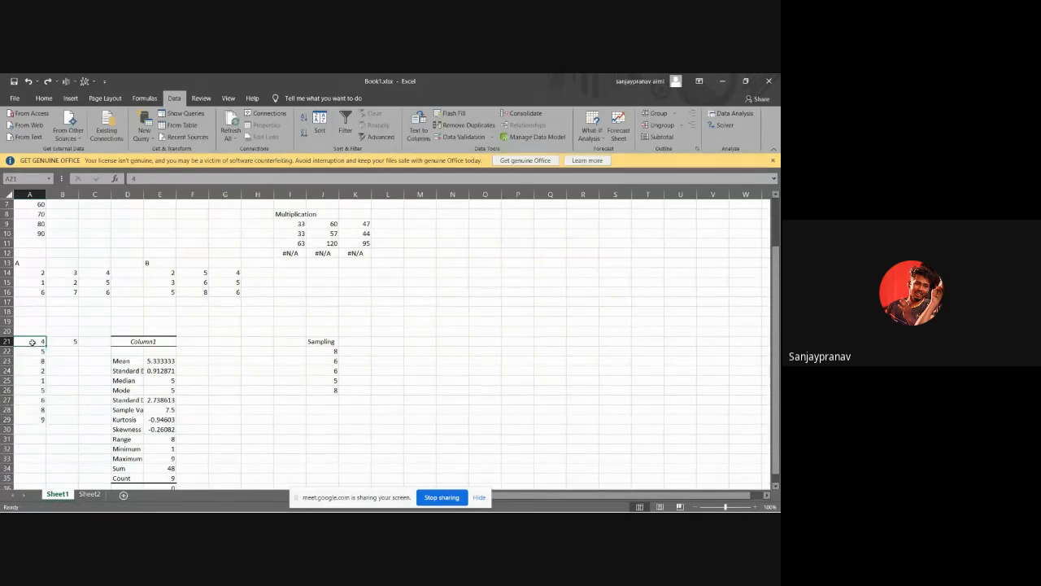
# Enter the numbers 4, 5, 6, 7, 8, 9, 1 and 2 in A1:A8 of Sheet2
pyautogui.click(90, 494)
pyautogui.write('4')
pyautogui.press('Return')
pyautogui.write('5')
pyautogui.press('Return')
pyautogui.write('6')
pyautogui.press('Return')
pyautogui.write('7 8 9 1')
pyautogui.press('Return')
pyautogui.write('2')
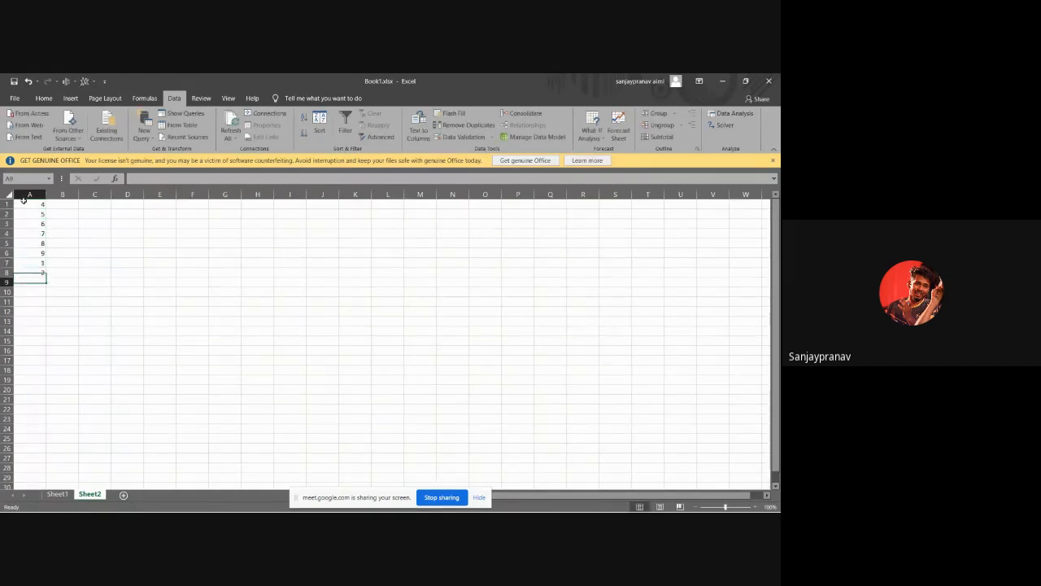
pyautogui.press('Right')
pyautogui.press('Up')
pyautogui.press('Up')
pyautogui.press('Up')
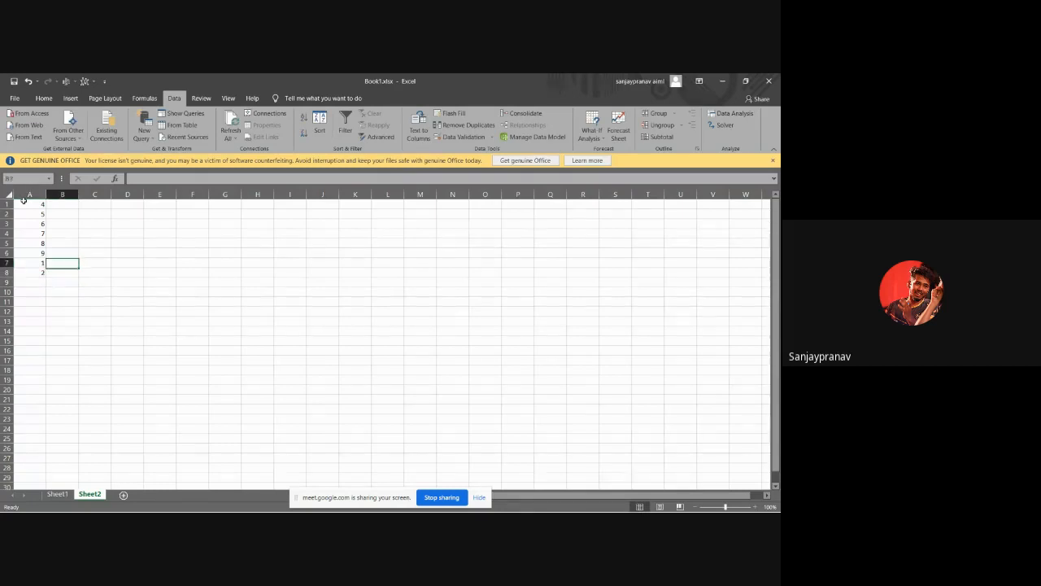
pyautogui.press('Down')
pyautogui.press('Down')
pyautogui.press('Down')
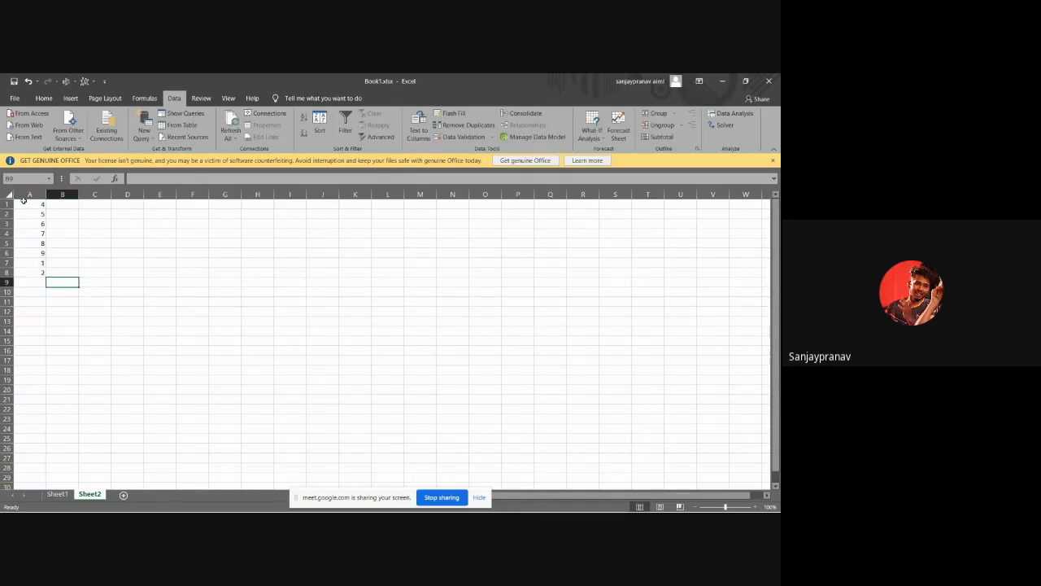
# Total the column of numbers by entering =SUM(A1:A8) as an array formula in A10
pyautogui.press('Left')
pyautogui.press('Down')
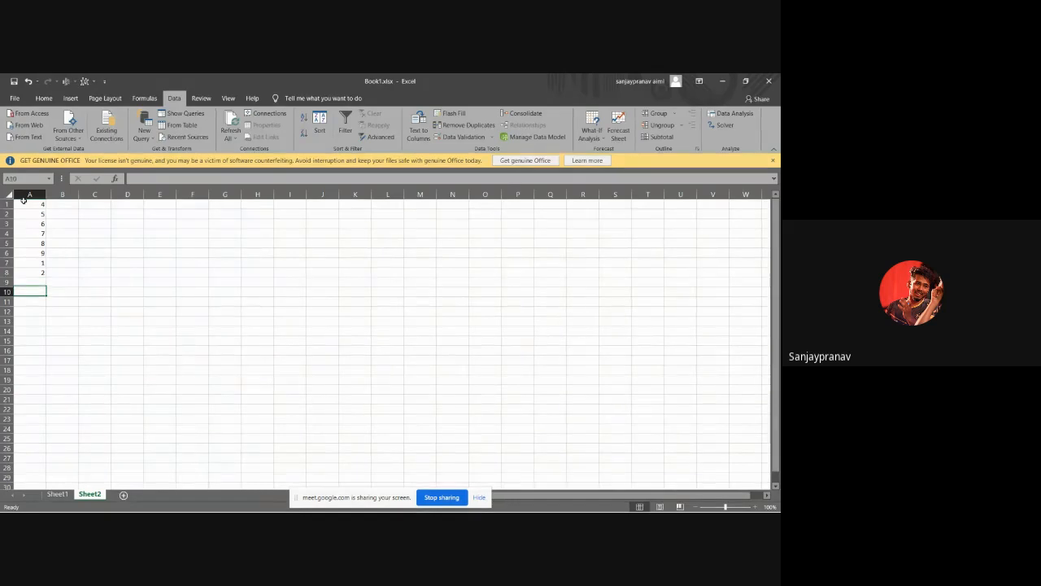
pyautogui.write('=')
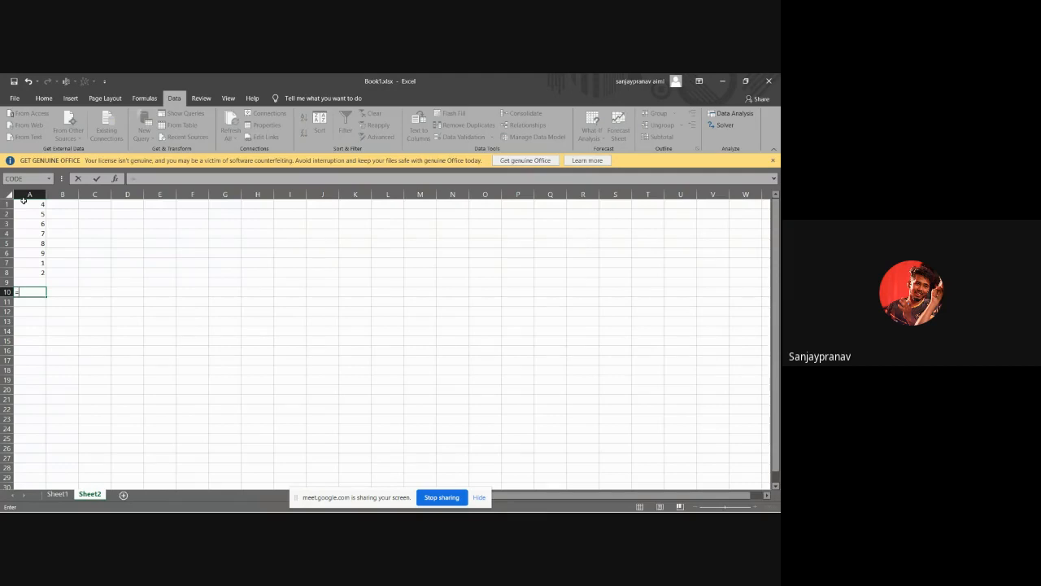
pyautogui.write('sum')
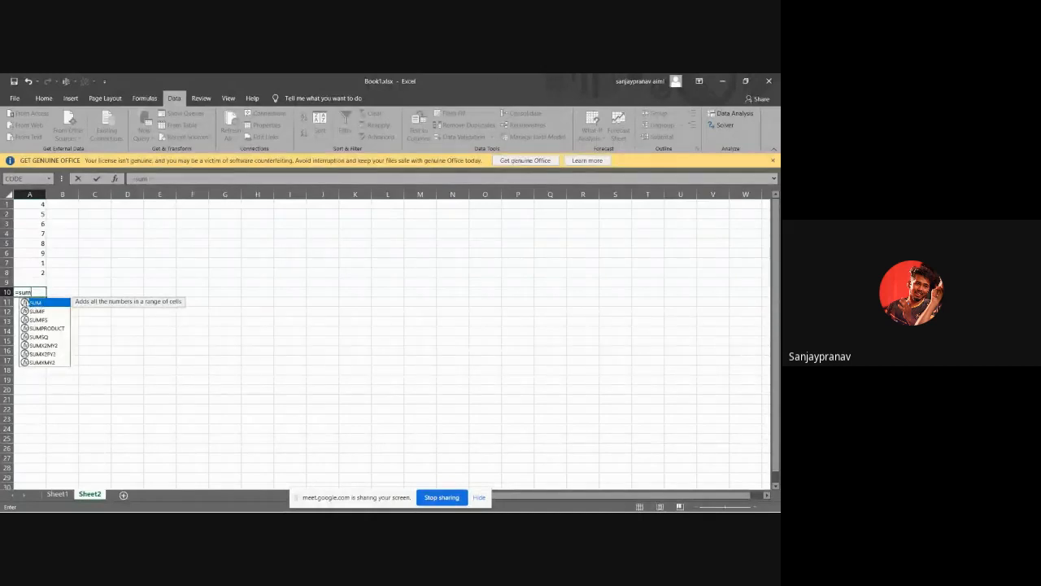
pyautogui.write('(')
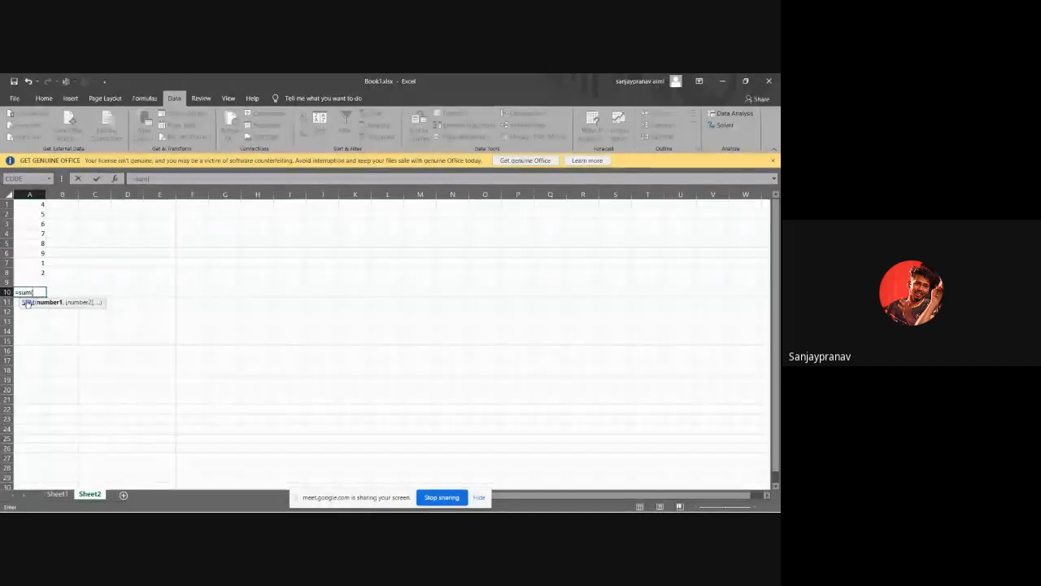
pyautogui.press('BackSpace')
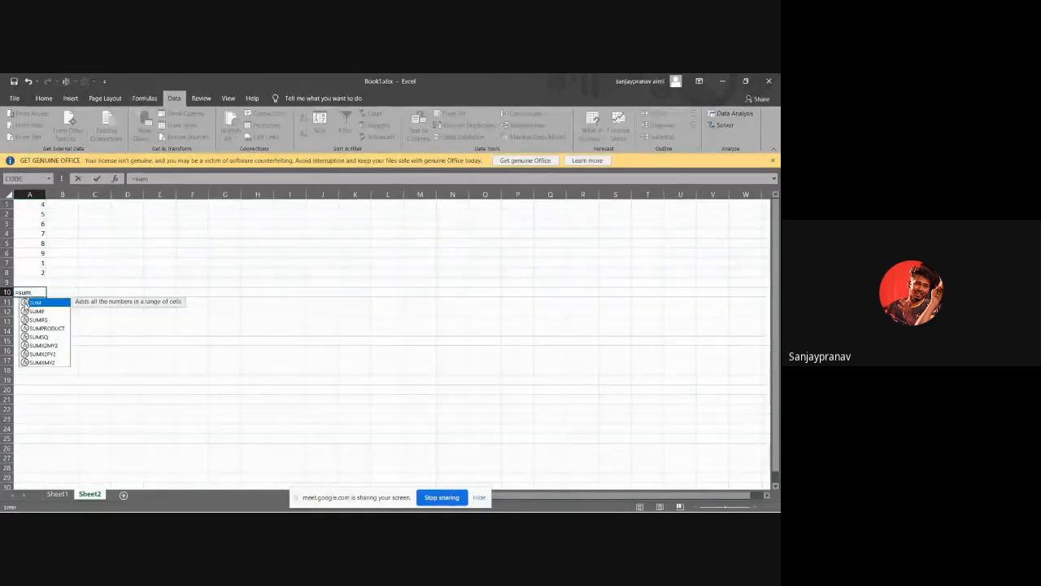
pyautogui.doubleClick(24, 304)
pyautogui.click(24, 306)
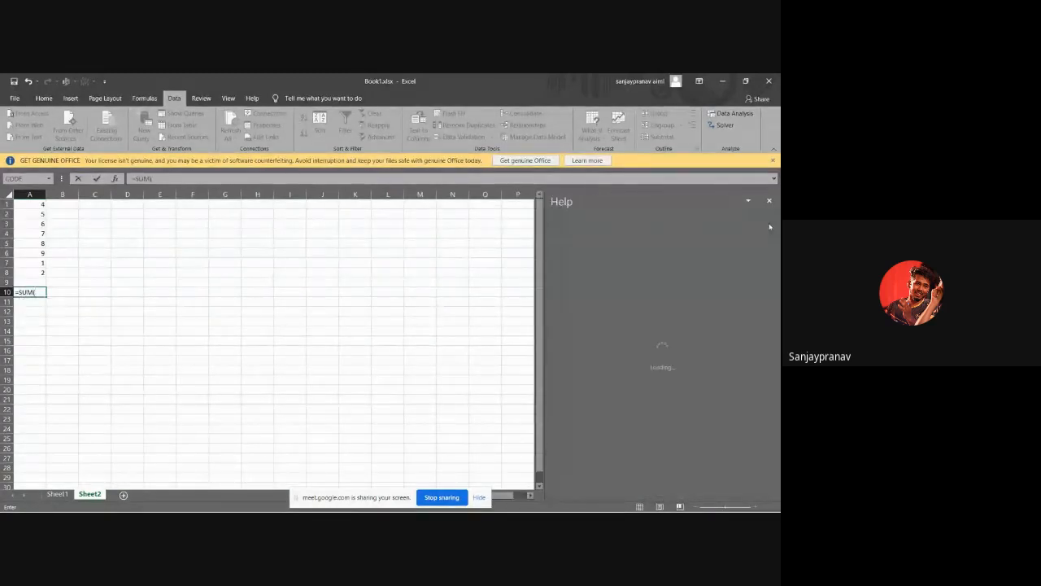
pyautogui.click(769, 200)
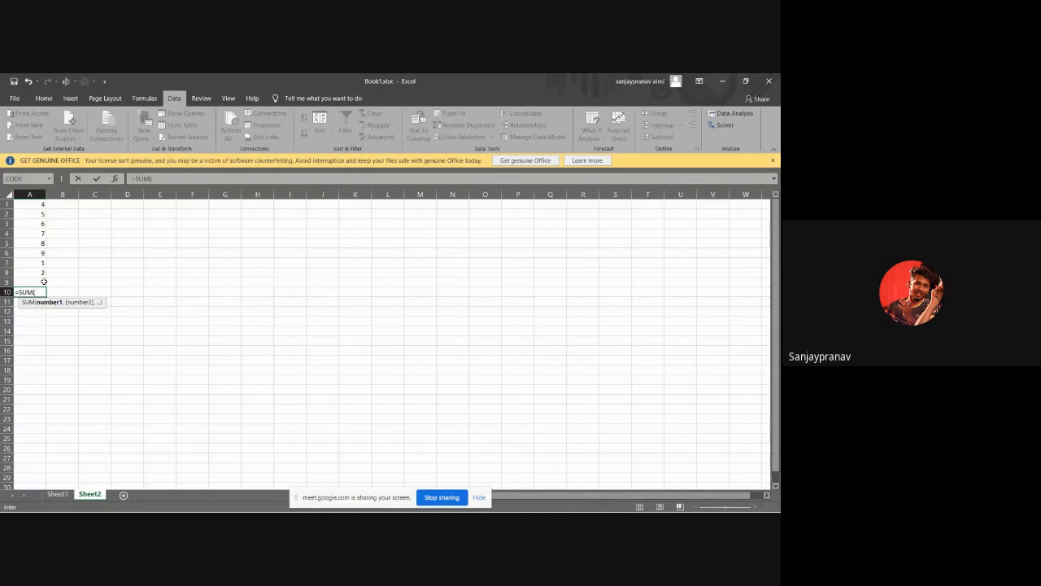
pyautogui.click(41, 205)
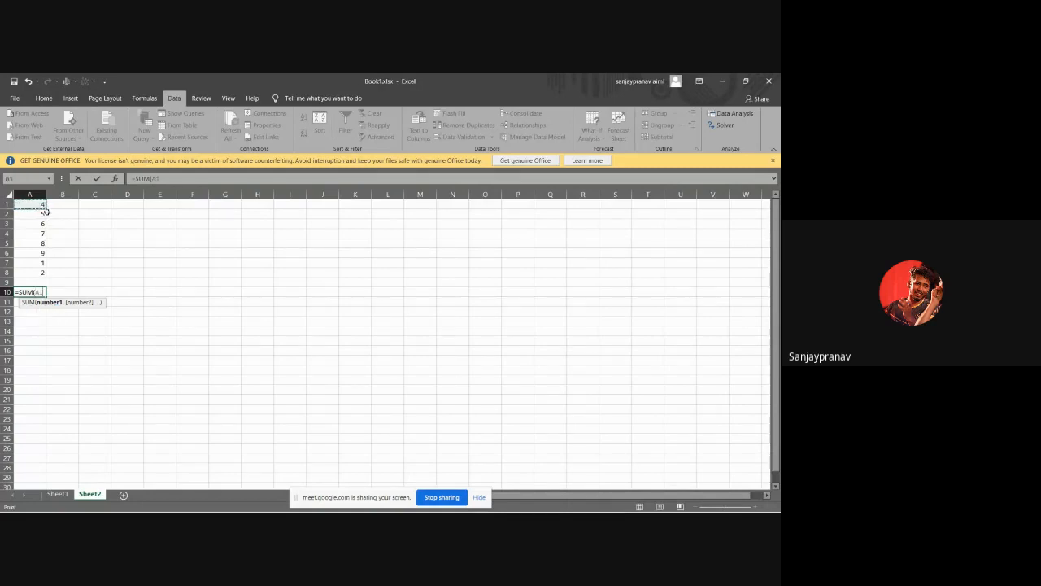
pyautogui.moveTo(47, 209); pyautogui.dragTo(45, 276)
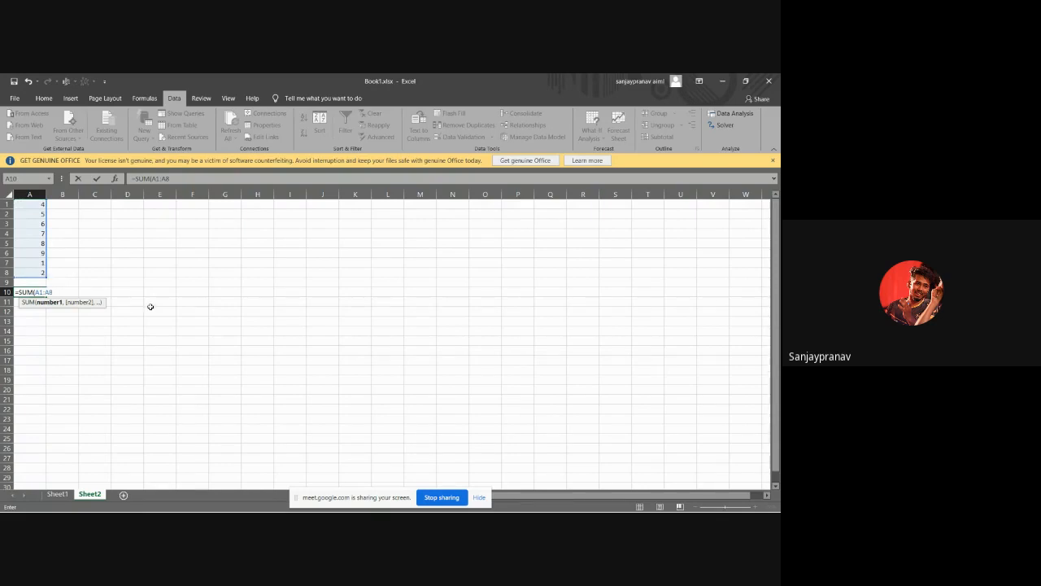
pyautogui.write(')')
pyautogui.hotkey('ctrl', 'Return')
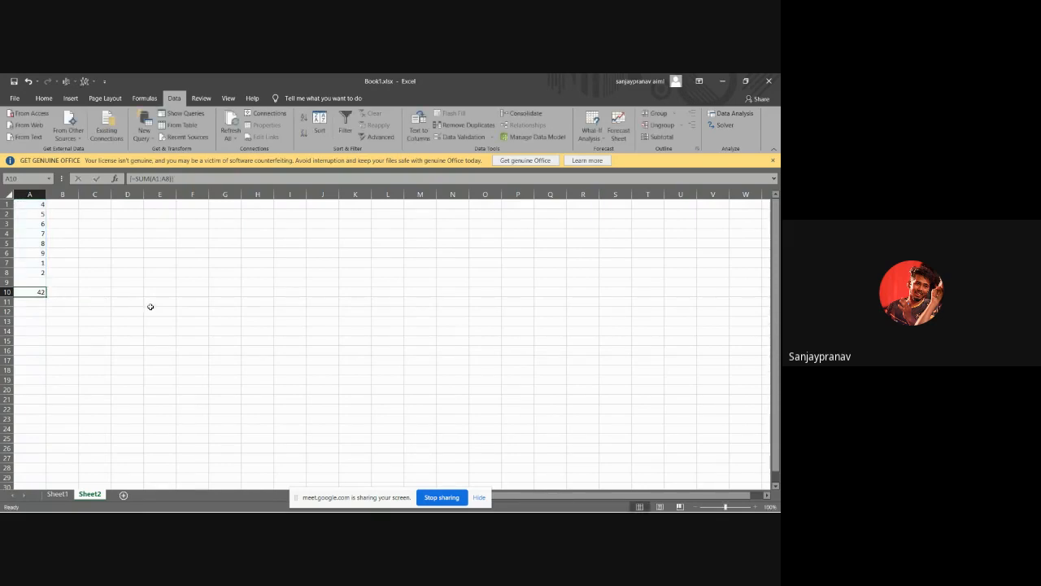
pyautogui.press('Up')
pyautogui.press('Up')
pyautogui.press('Up')
pyautogui.press('Up')
pyautogui.press('Down')
pyautogui.press('Down')
pyautogui.press('Down')
pyautogui.press('Down')
# Calculate the mean of the numbers by entering =AVERAGE(A1:A8) as an array formula in A11
pyautogui.press('Down')
pyautogui.write('=M')
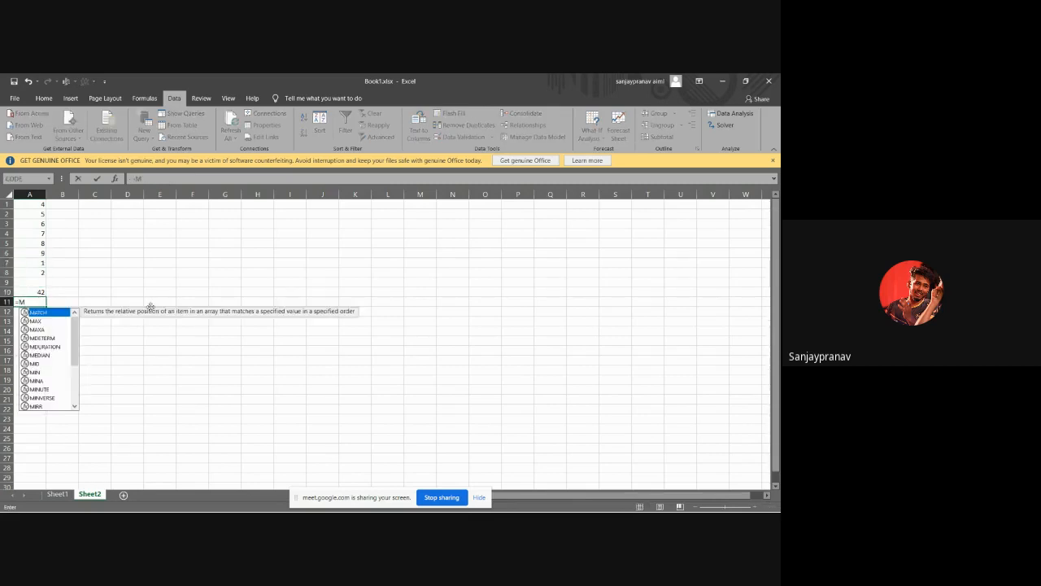
pyautogui.write('ea')
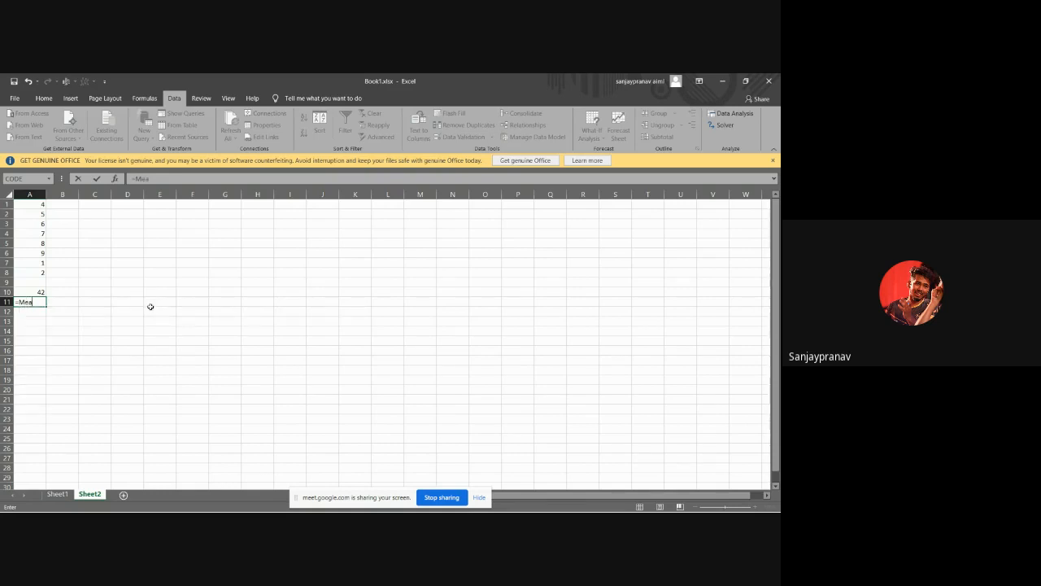
pyautogui.write('n')
pyautogui.press('BackSpace')
pyautogui.press('BackSpace')
pyautogui.press('BackSpace')
pyautogui.press('BackSpace')
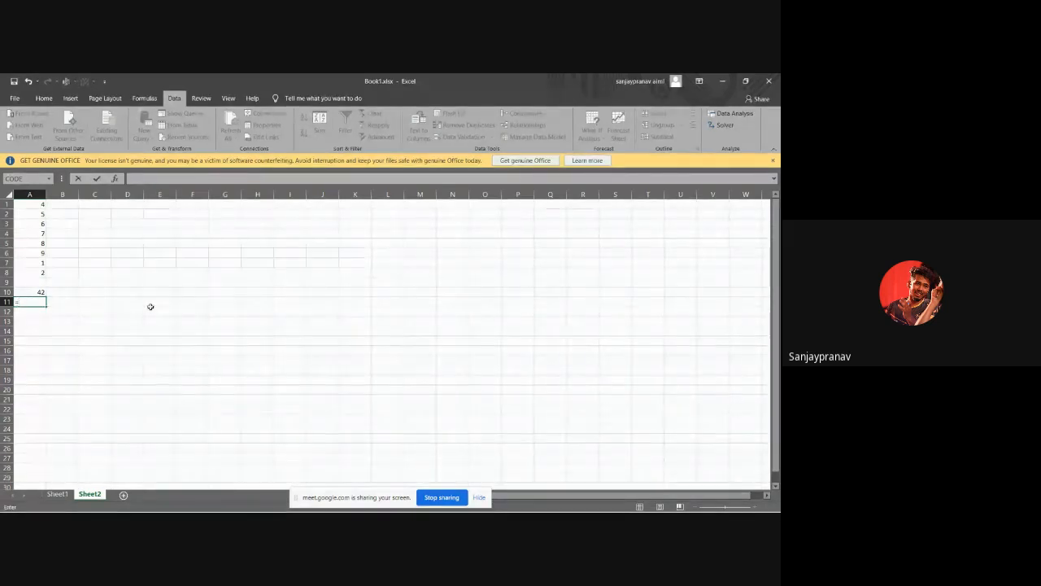
pyautogui.write('Ave')
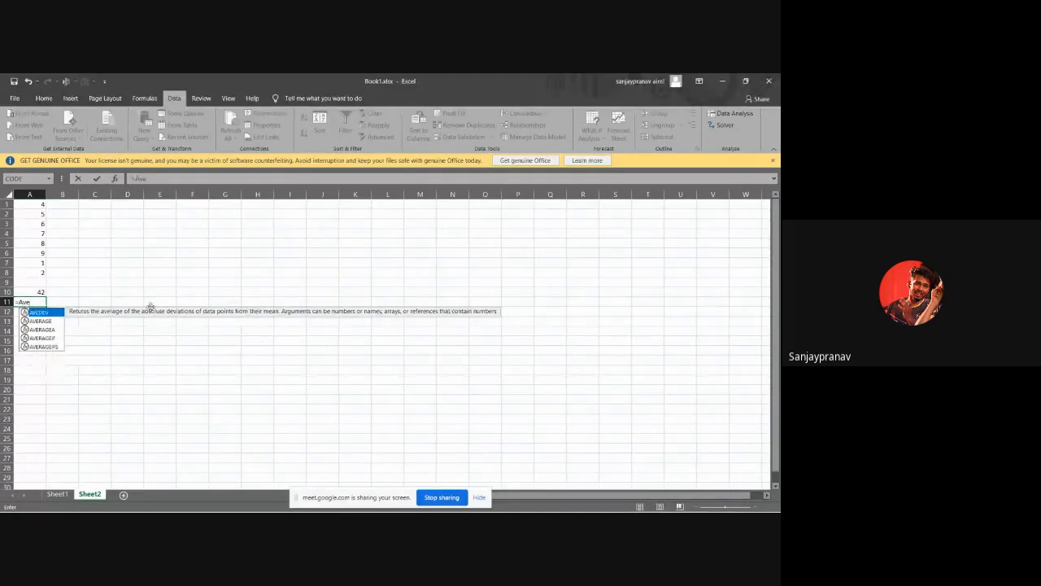
pyautogui.click(27, 320)
pyautogui.doubleClick(27, 320)
pyautogui.click(39, 204)
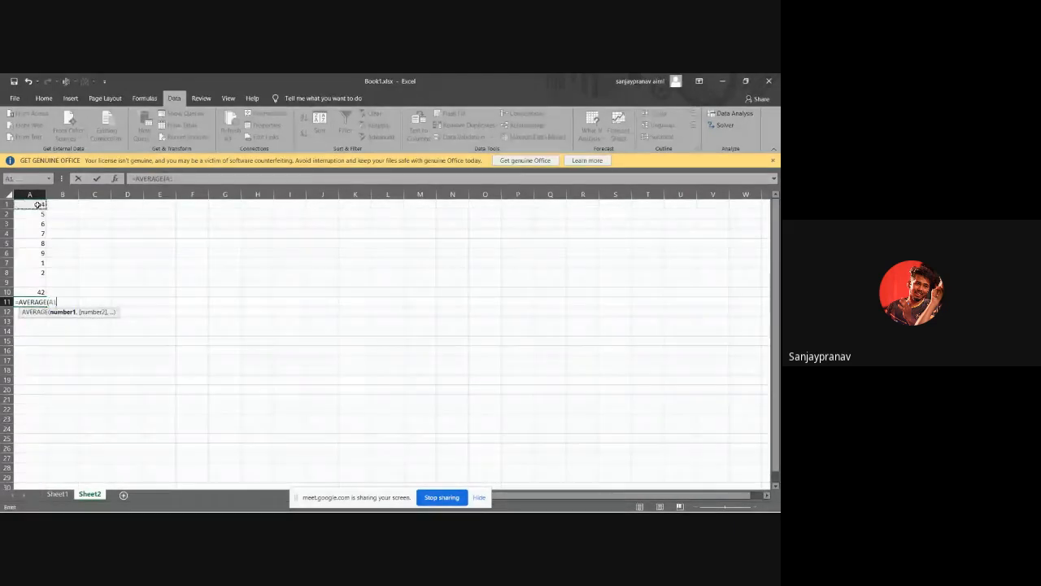
pyautogui.moveTo(46, 208); pyautogui.dragTo(33, 274)
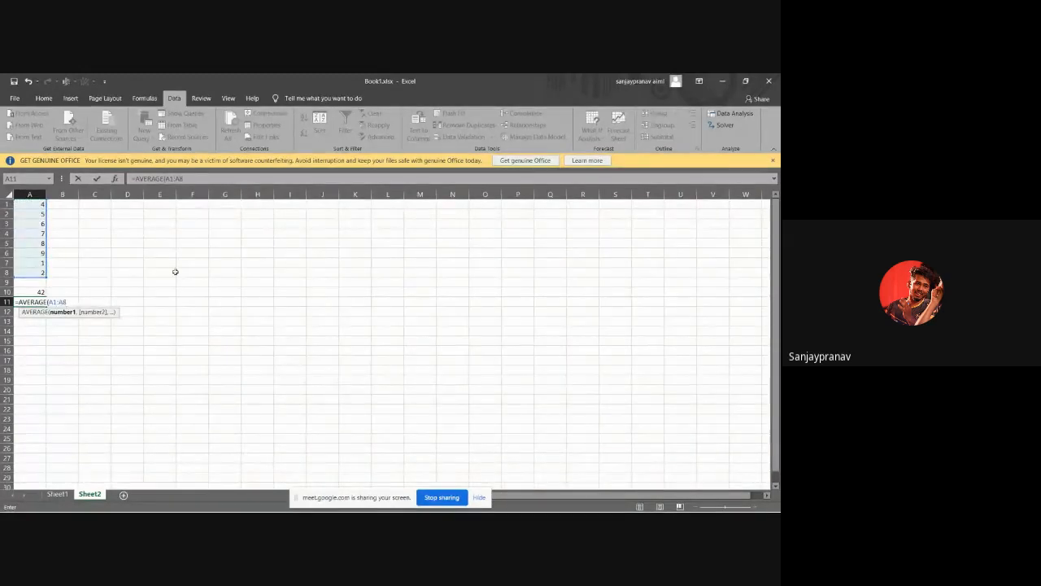
pyautogui.write(')')
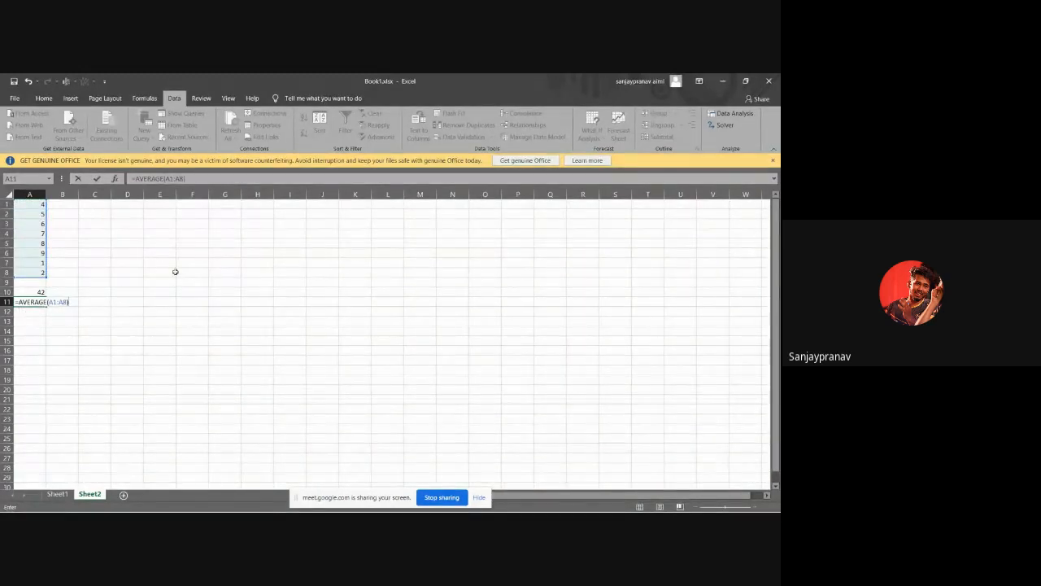
pyautogui.hotkey('ctrl', 'shift', 'Return')
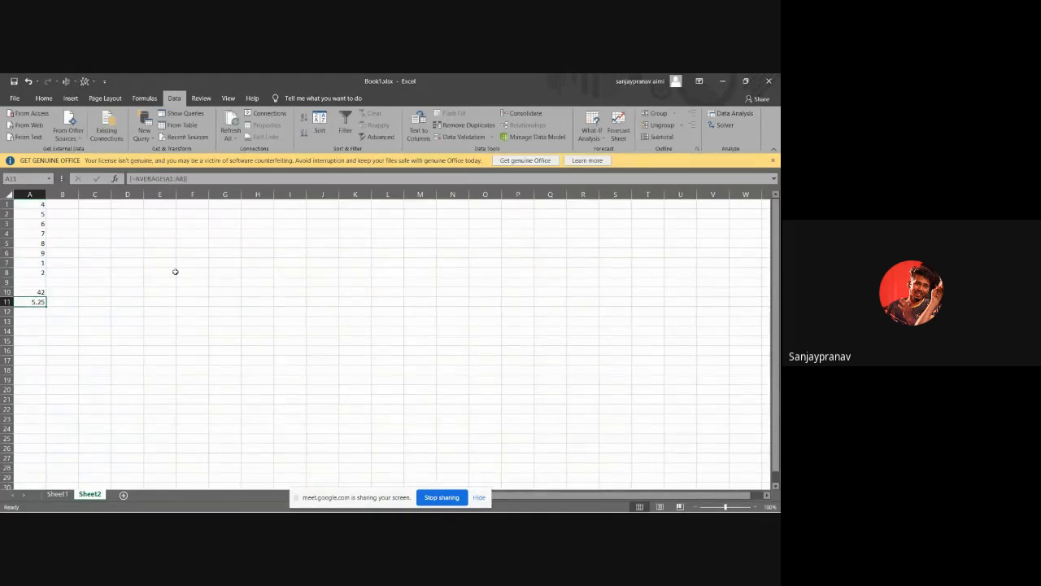
pyautogui.press('Return')
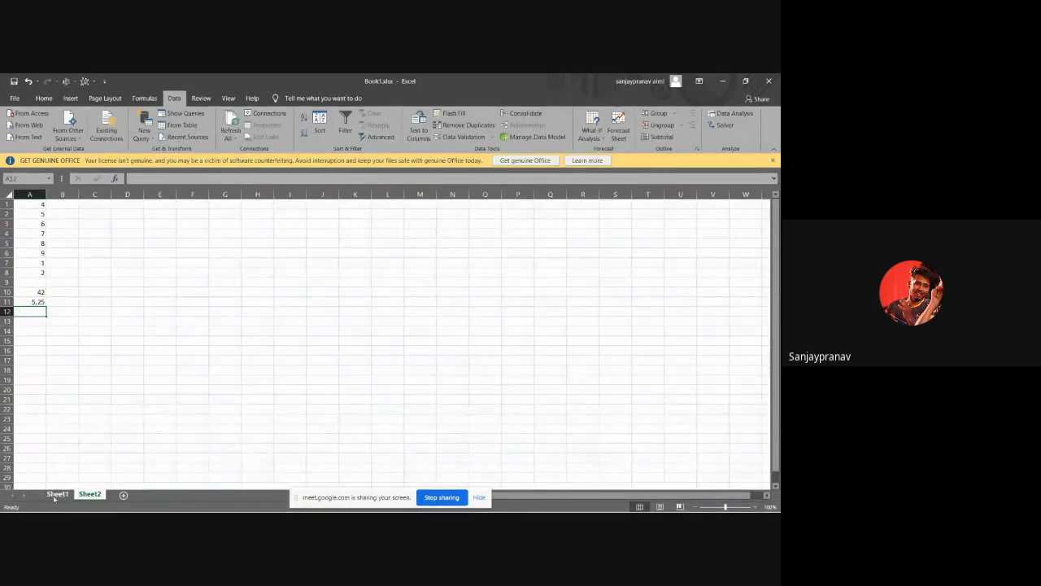
# Switch to File Explorer and open the Downloads folder
pyautogui.hotkey('alt', 'Tab')
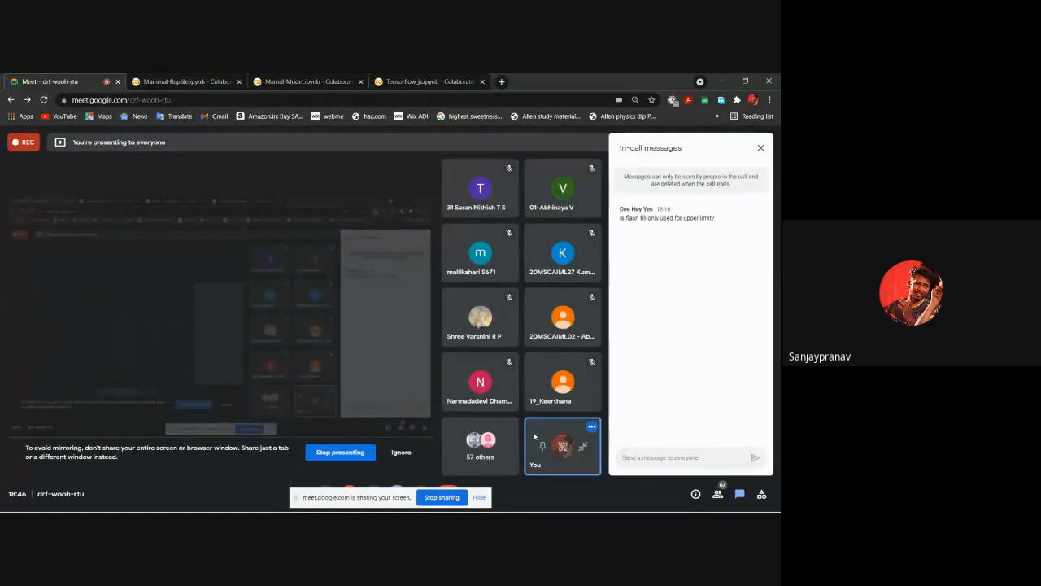
pyautogui.press('super+e')
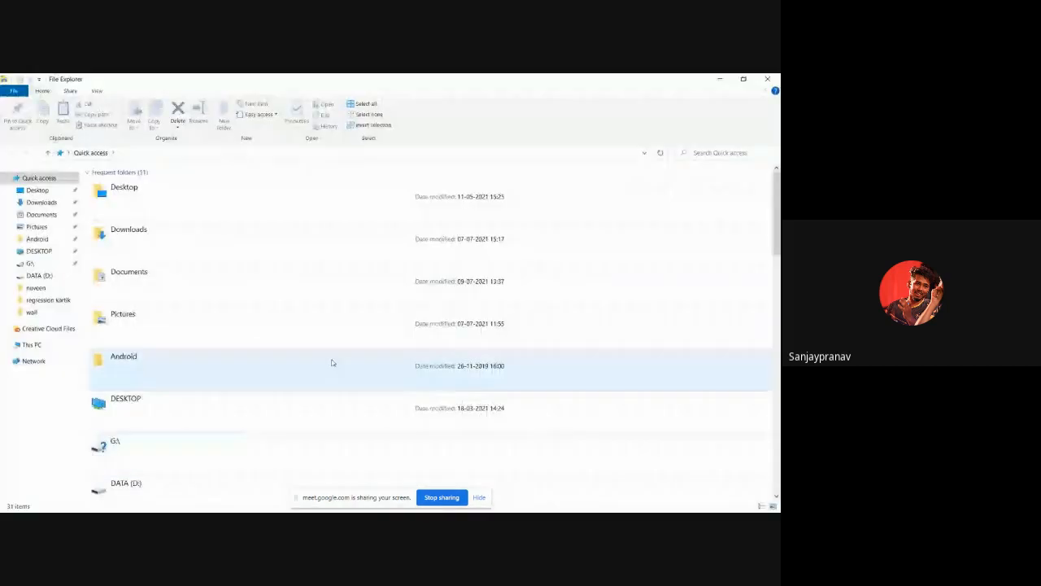
pyautogui.click(32, 202)
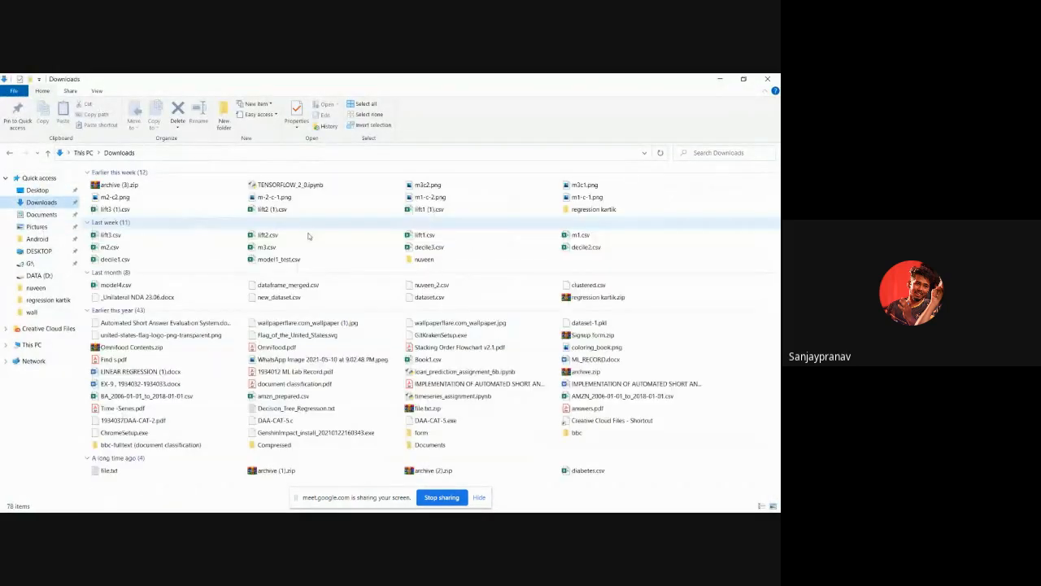
# Open Excel-basics.pptx from the Documents folder and dismiss the Office licence notice
pyautogui.click(41, 215)
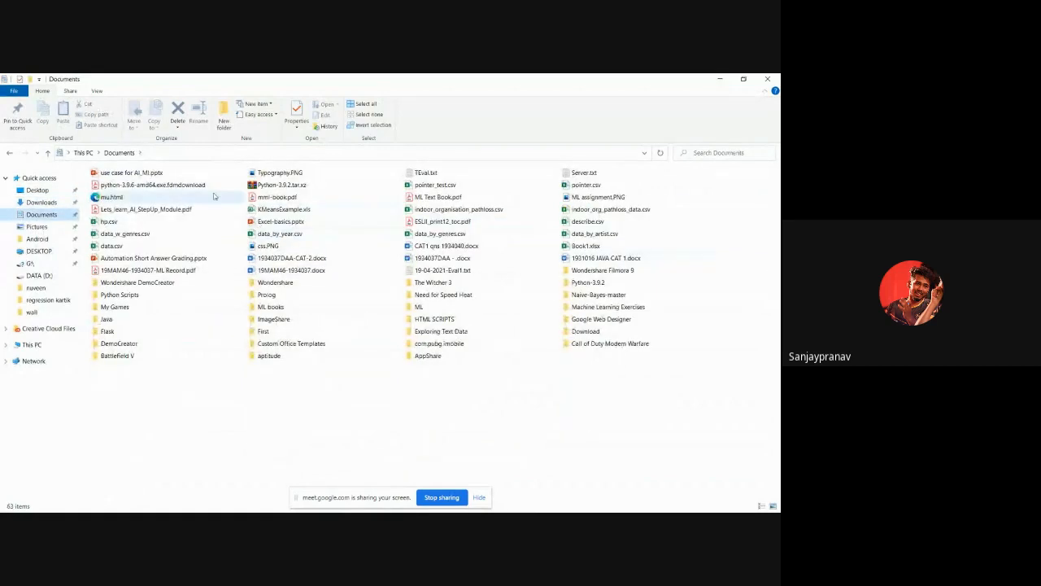
pyautogui.doubleClick(291, 225)
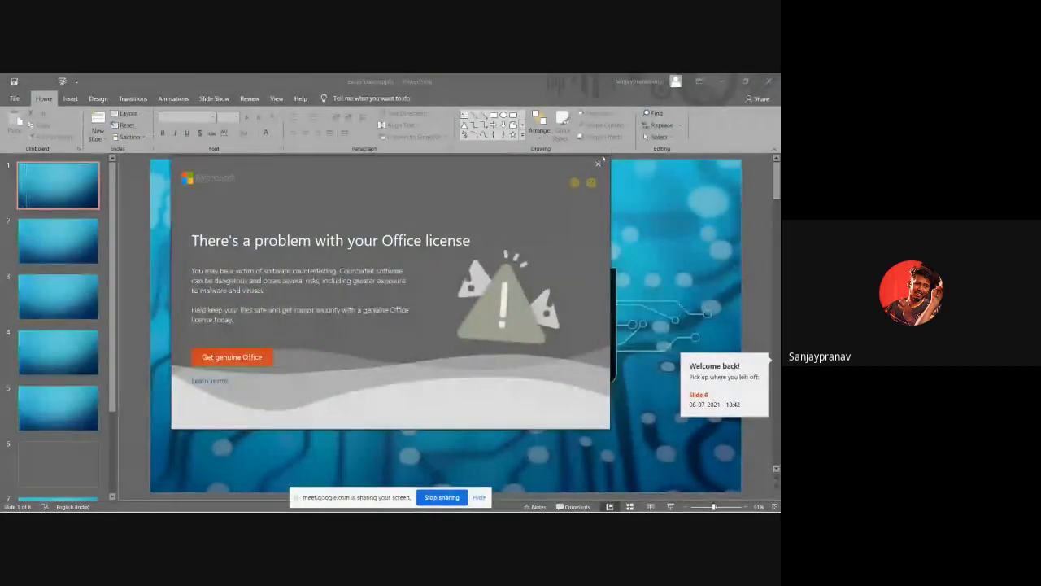
pyautogui.click(598, 163)
# Look through the slides on quartiles and deciles, sum and average, and 2x2 matrix operations
pyautogui.scroll(-3, 33, 330)
pyautogui.click(54, 413)
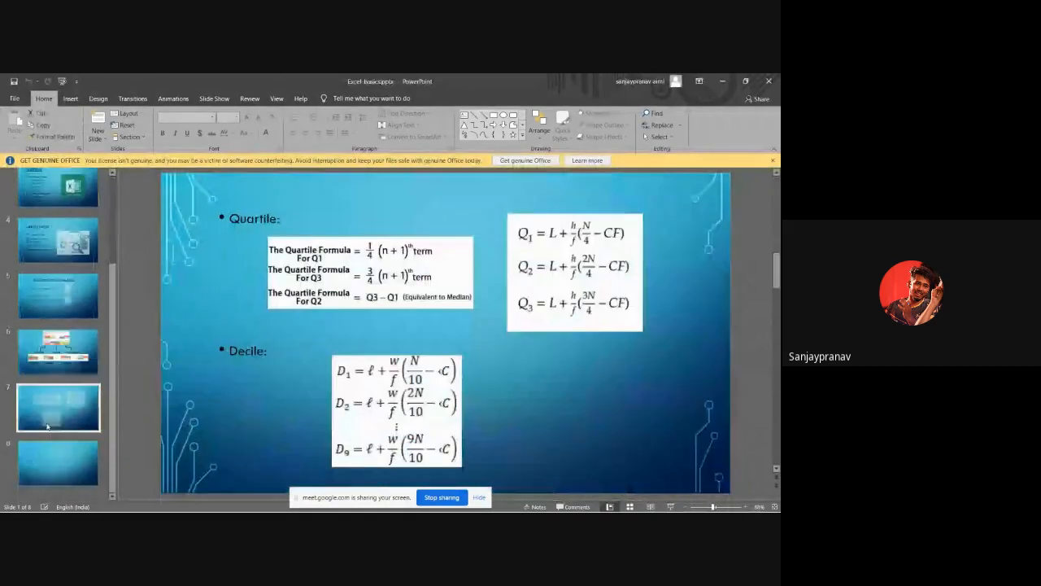
pyautogui.click(68, 345)
pyautogui.press('Up')
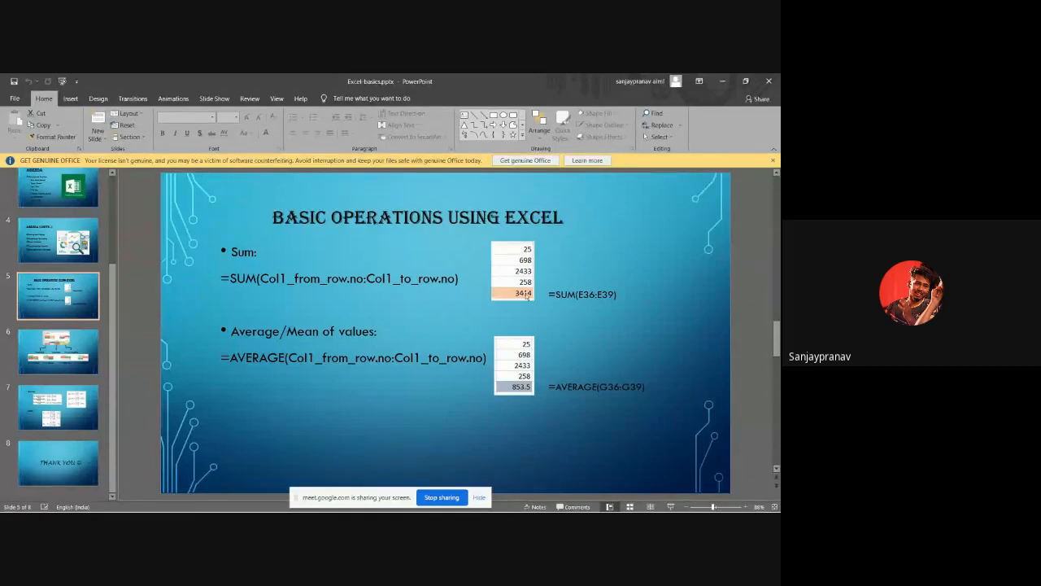
pyautogui.press('Down')
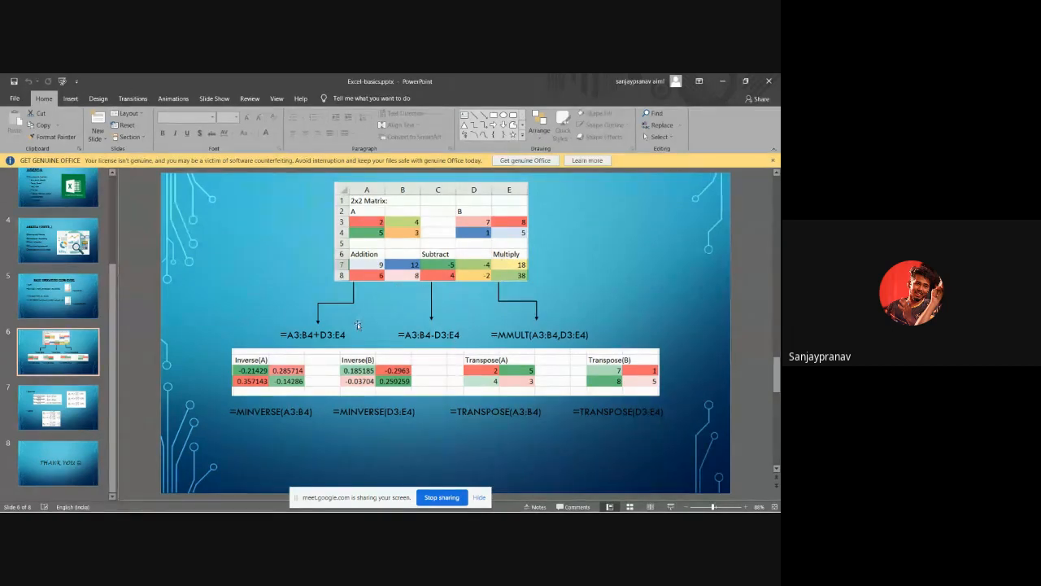
# Switch to the Google Meet call, close the chat messages and look through the participant list
pyautogui.hotkey('alt', 'Tab')
pyautogui.hotkey('alt', 'Tab')
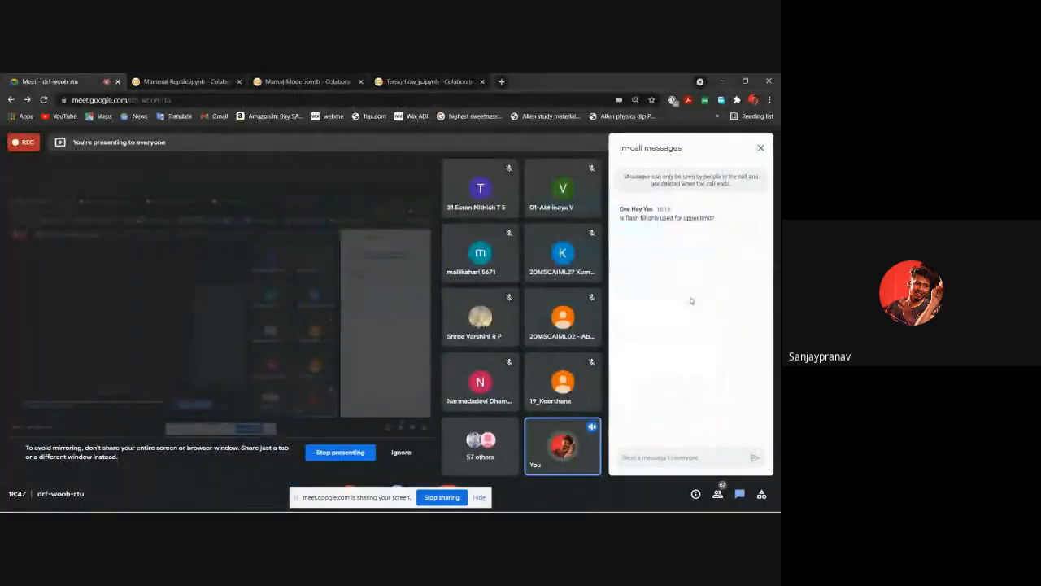
pyautogui.click(761, 147)
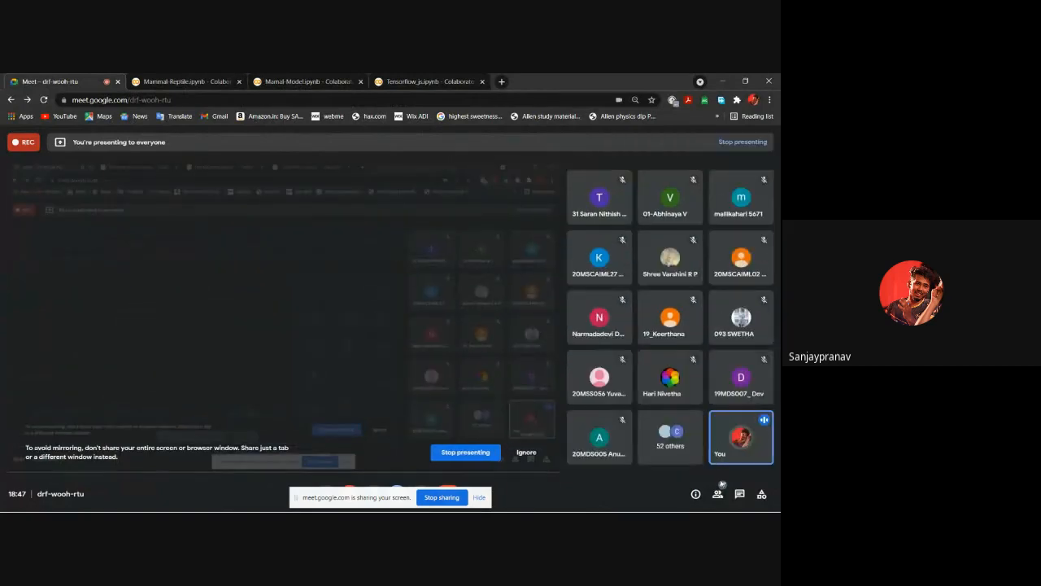
pyautogui.click(718, 492)
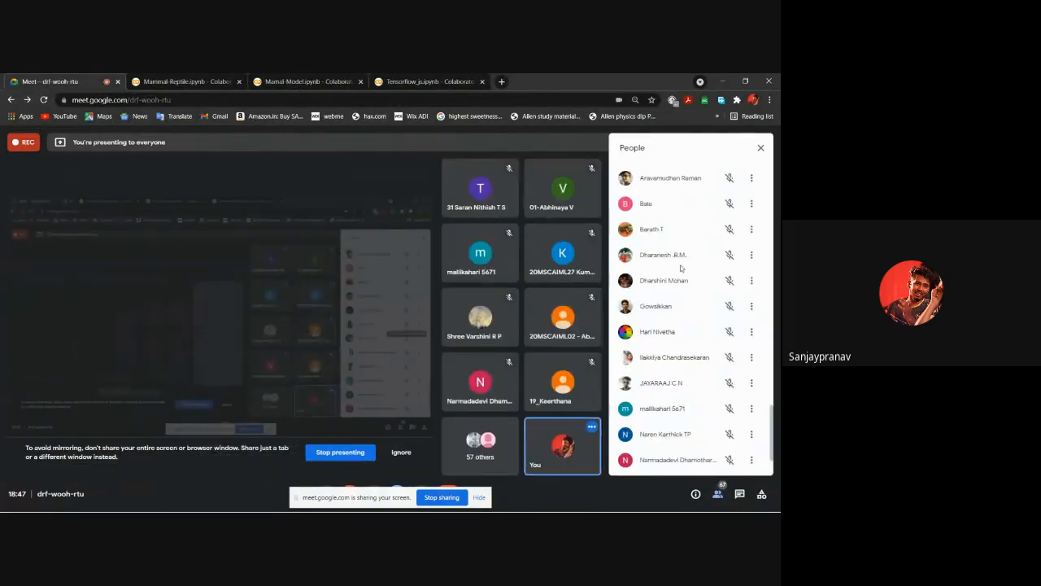
pyautogui.scroll(-2, 681, 338)
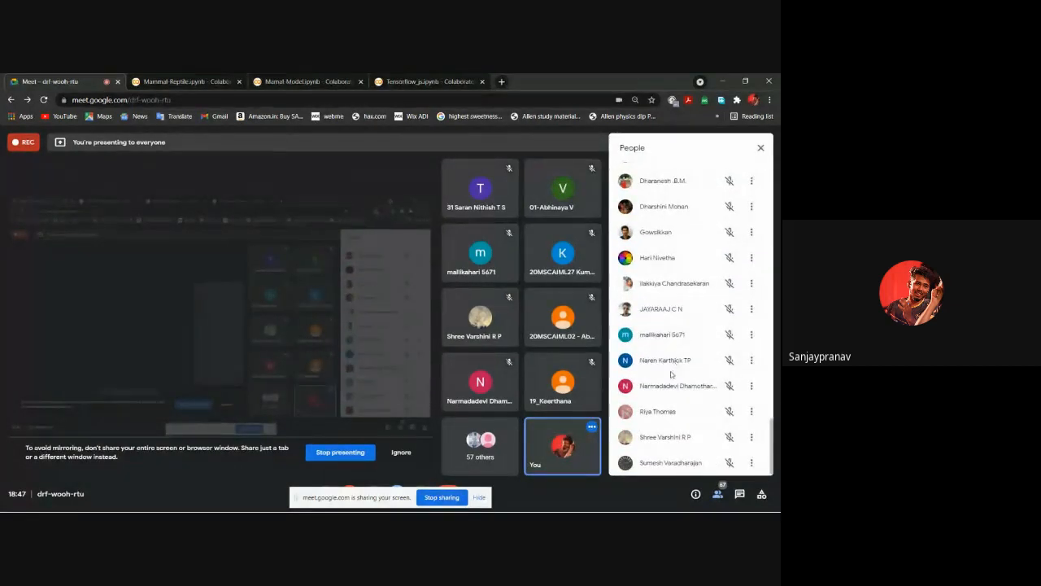
pyautogui.scroll(10, 671, 376)
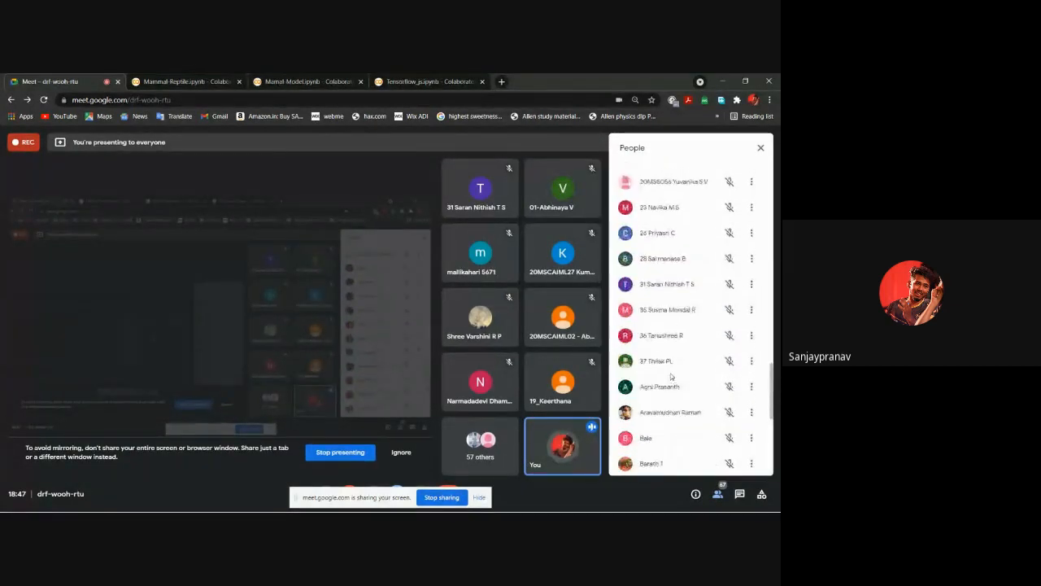
pyautogui.scroll(6, 671, 376)
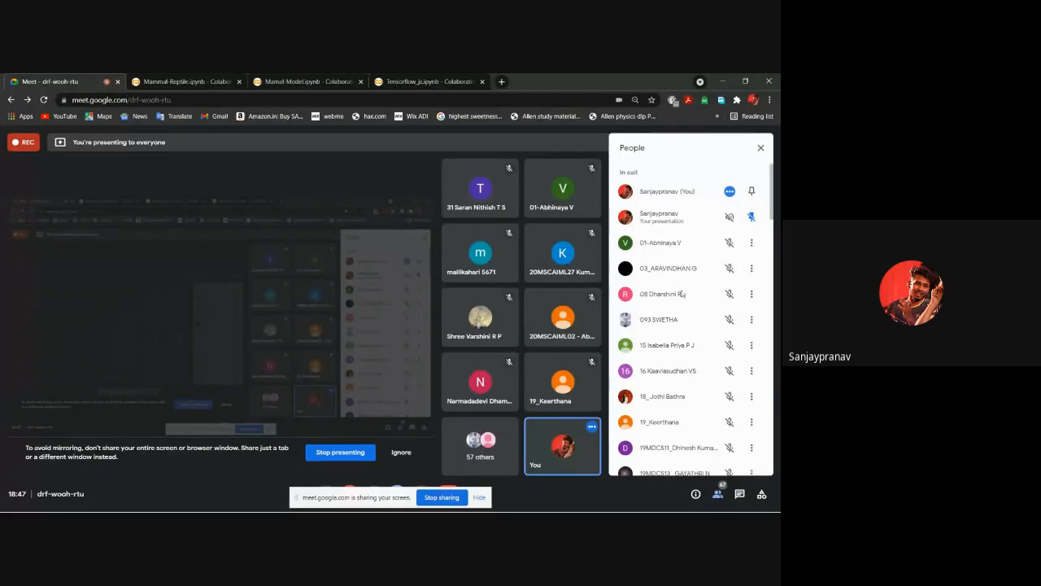
pyautogui.scroll(-5, 663, 354)
pyautogui.scroll(-10, 663, 353)
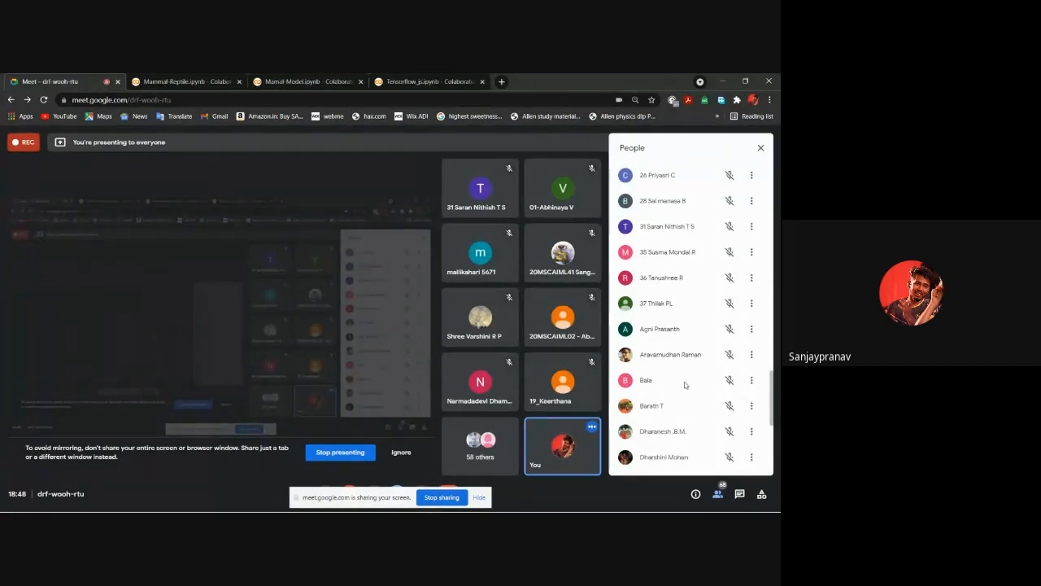
# Switch to Book1.xlsx in Excel and examine matrices A and B on Sheet1
pyautogui.hotkey('alt', 'Tab')
pyautogui.hotkey('alt', 'Tab')
pyautogui.hotkey('alt', 'Tab')
pyautogui.click(58, 494)
pyautogui.click(56, 273)
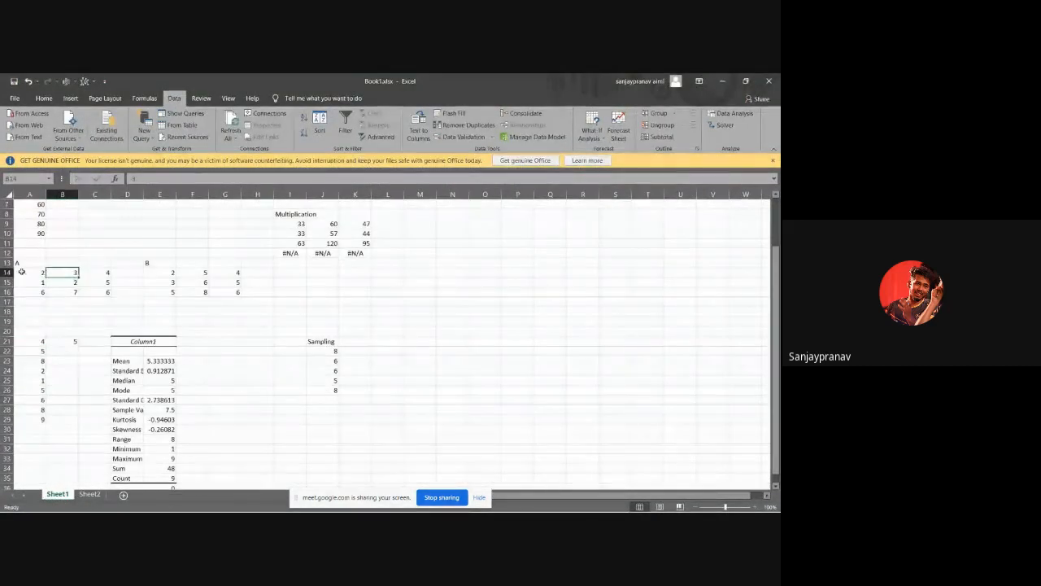
pyautogui.press('Down')
pyautogui.press('Right')
pyautogui.press('Right')
pyautogui.press('Right')
pyautogui.press('Right')
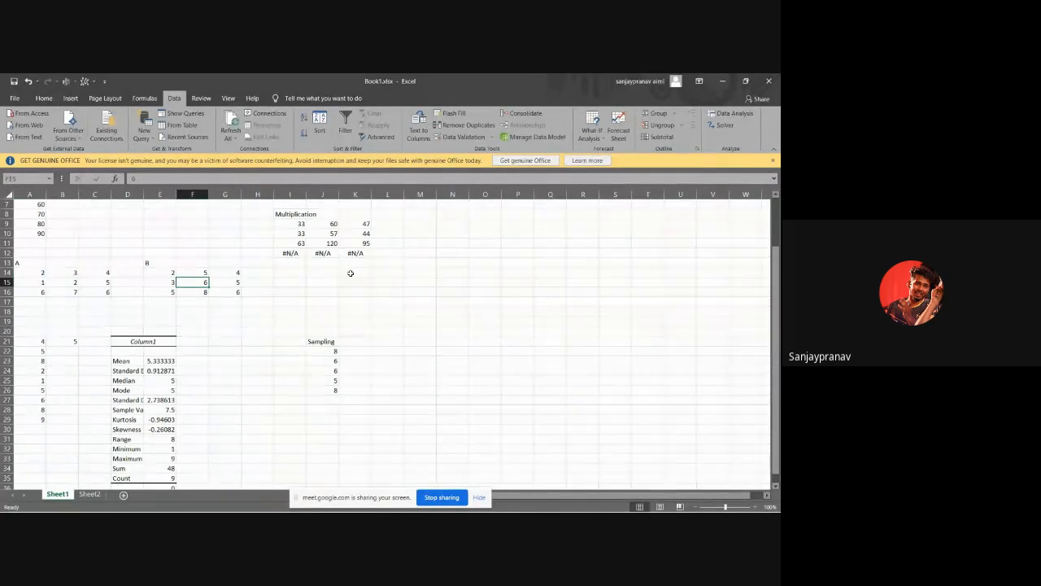
# Multiply matrices A and B by entering =MMULT(A14:C16,E14:G16) as an array formula in M9:O11, and compare it with the existing product's formula
pyautogui.click(431, 225)
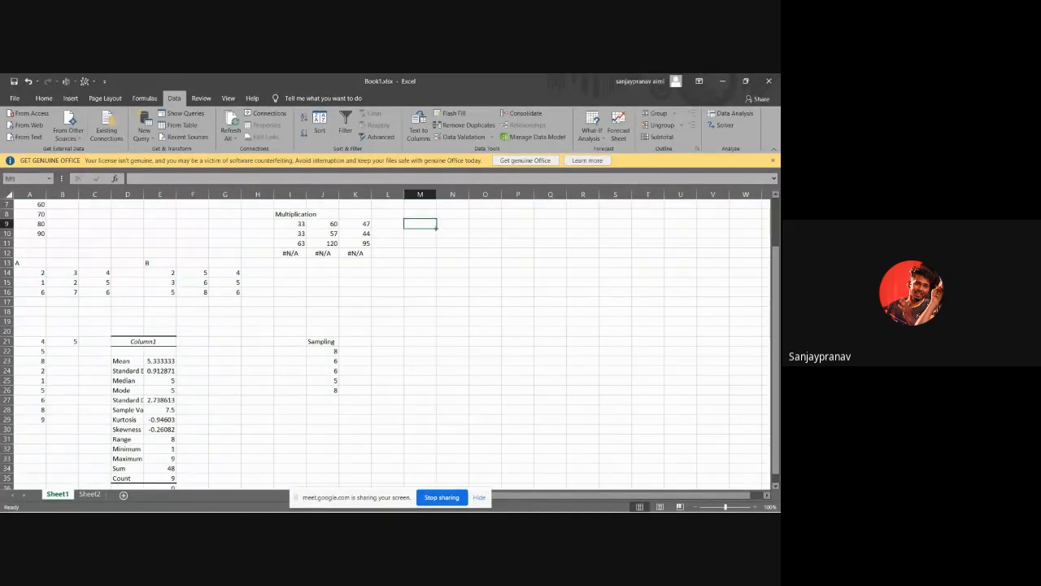
pyautogui.moveTo(436, 228); pyautogui.dragTo(477, 242)
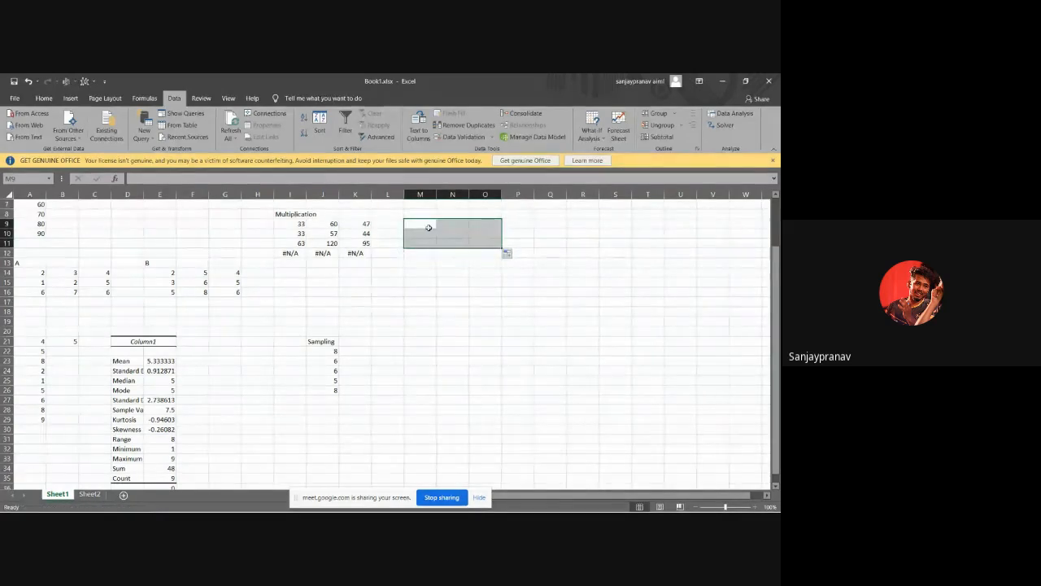
pyautogui.write('=')
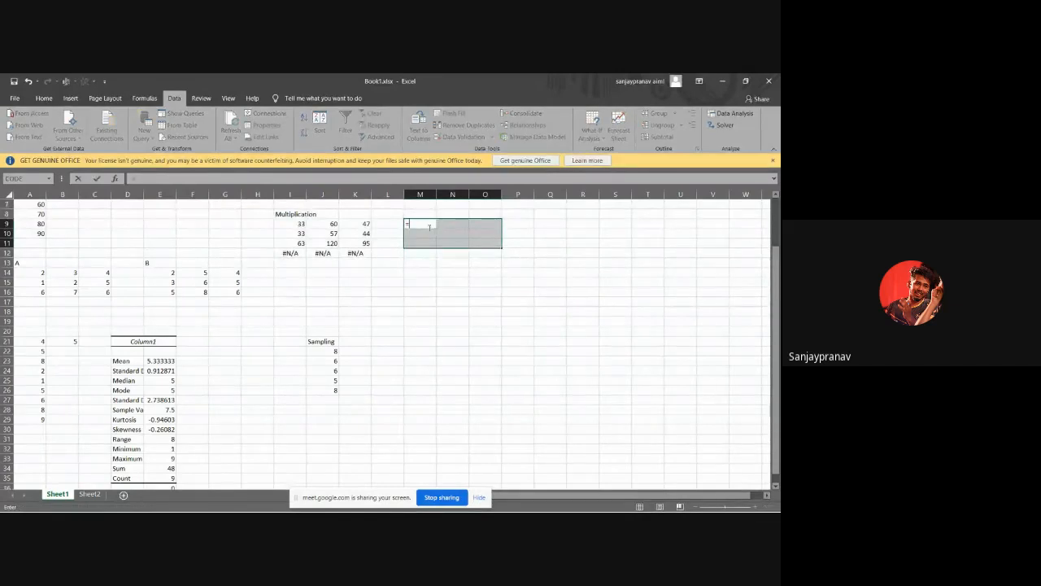
pyautogui.write('MM')
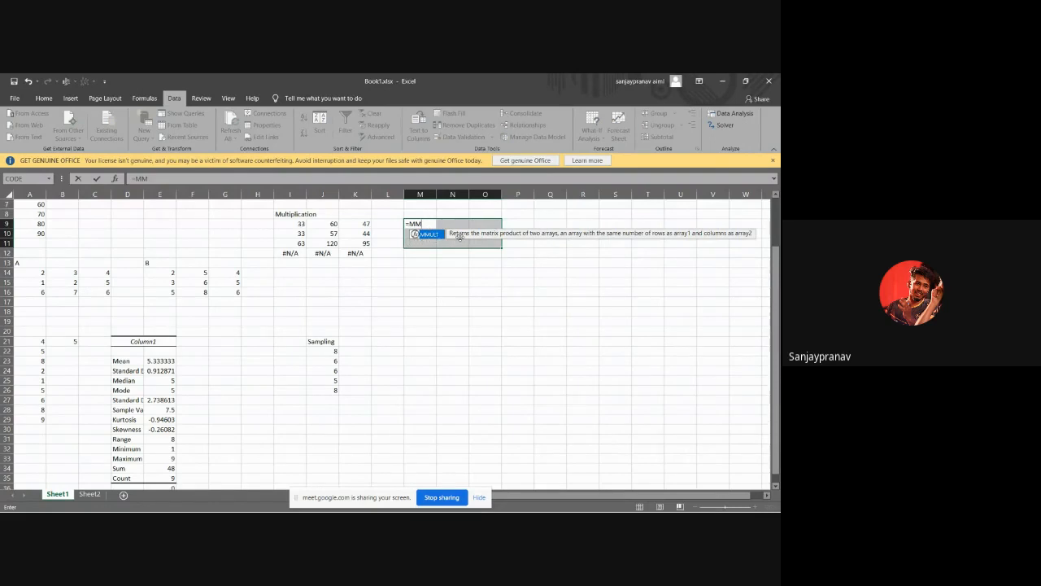
pyautogui.doubleClick(417, 235)
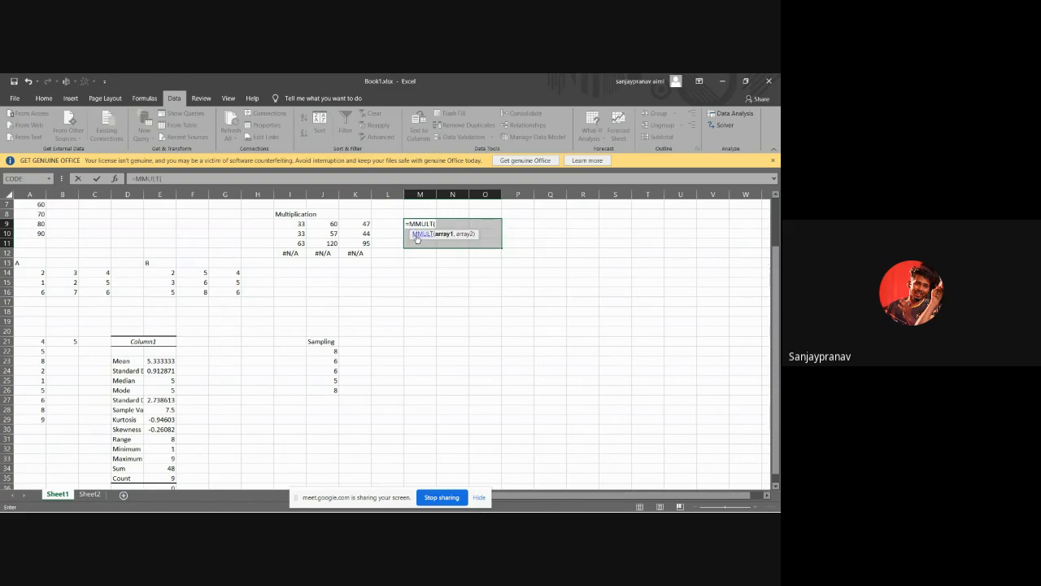
pyautogui.click(35, 273)
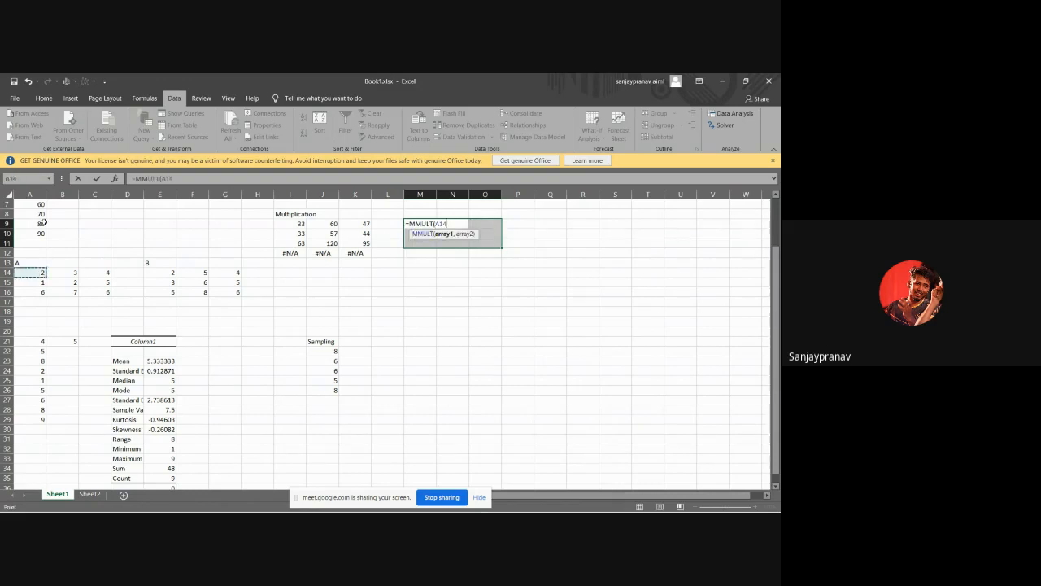
pyautogui.moveTo(41, 275); pyautogui.dragTo(104, 293)
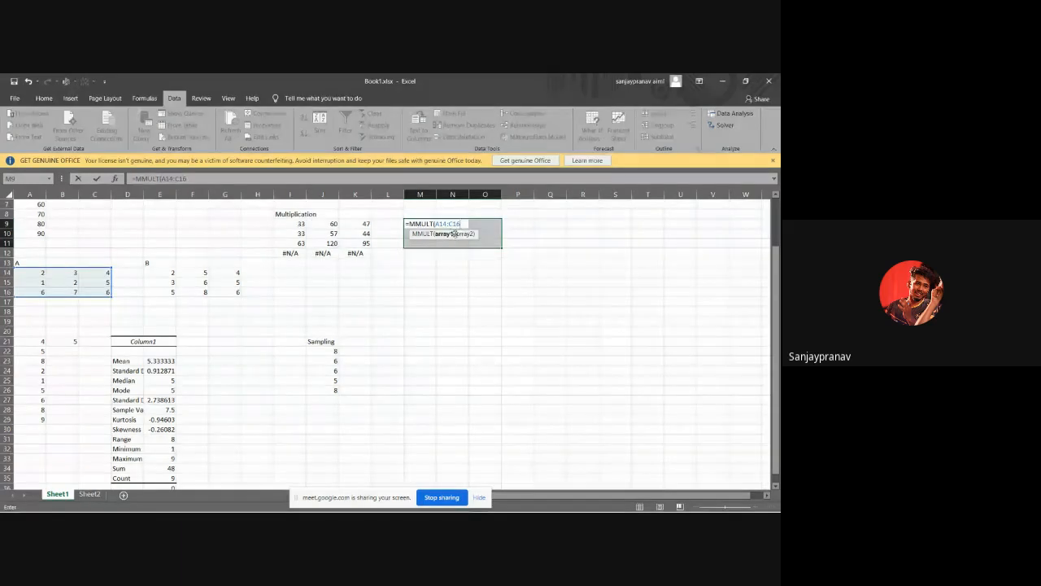
pyautogui.write(',')
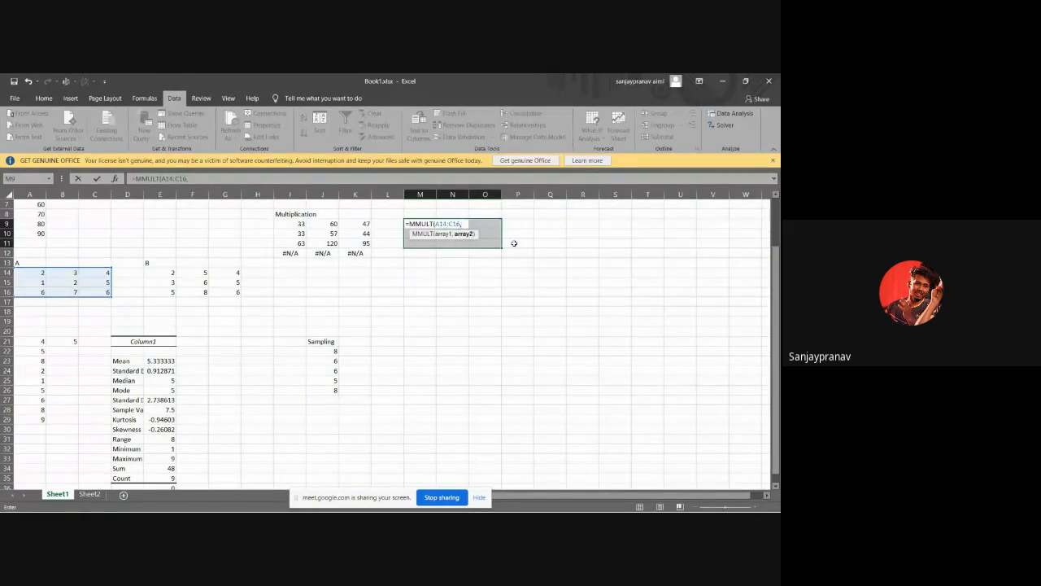
pyautogui.click(164, 275)
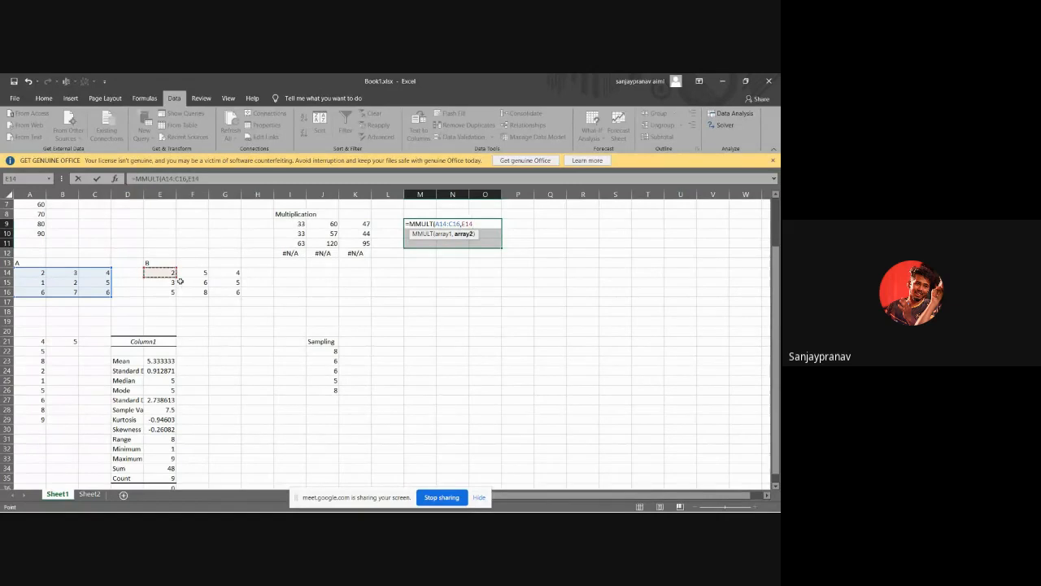
pyautogui.moveTo(168, 282); pyautogui.dragTo(235, 294)
pyautogui.click(171, 275)
pyautogui.write(')')
pyautogui.hotkey('ctrl', 'shift', 'Return')
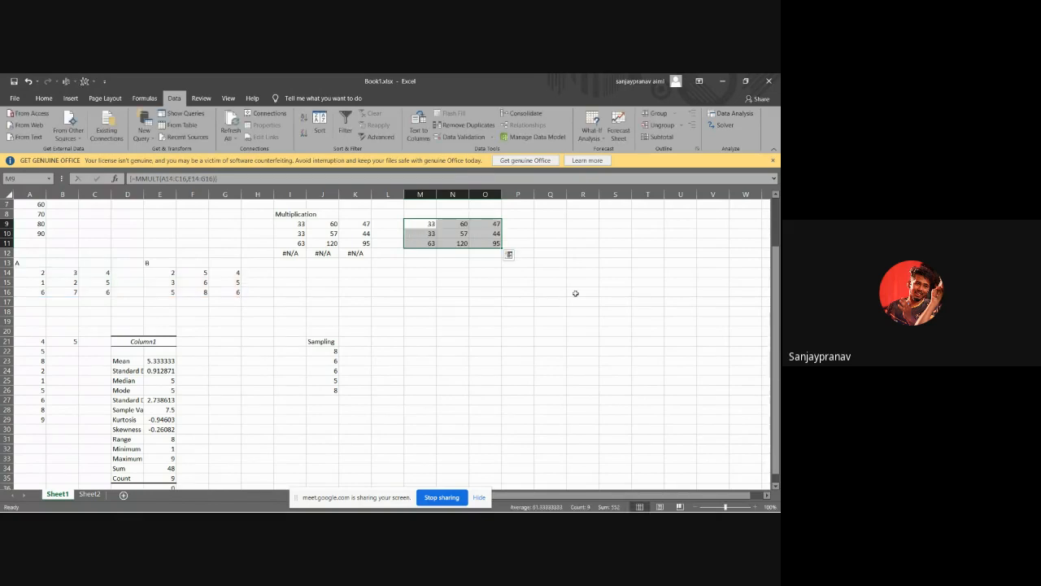
pyautogui.click(300, 225)
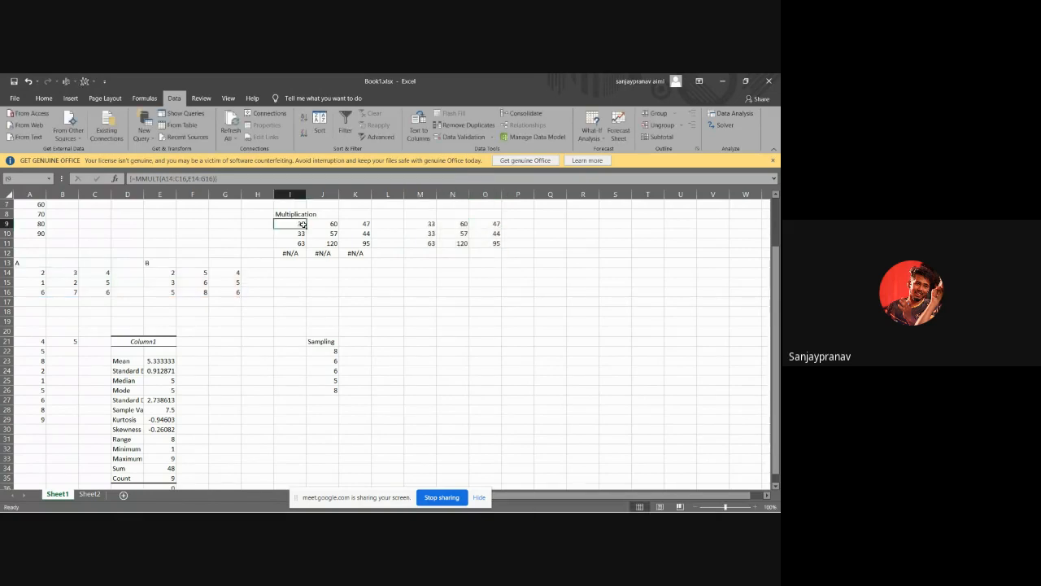
pyautogui.click(426, 235)
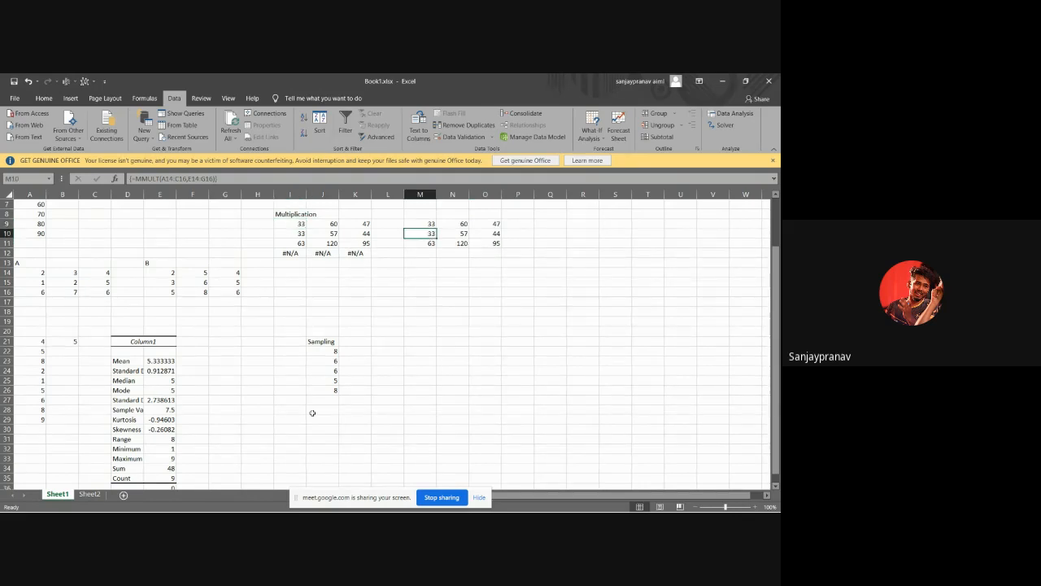
# Switch to the PowerPoint presentation and view the slide with the quartile and decile formulas
pyautogui.hotkey('alt', 'Tab')
pyautogui.hotkey('alt', 'Tab')
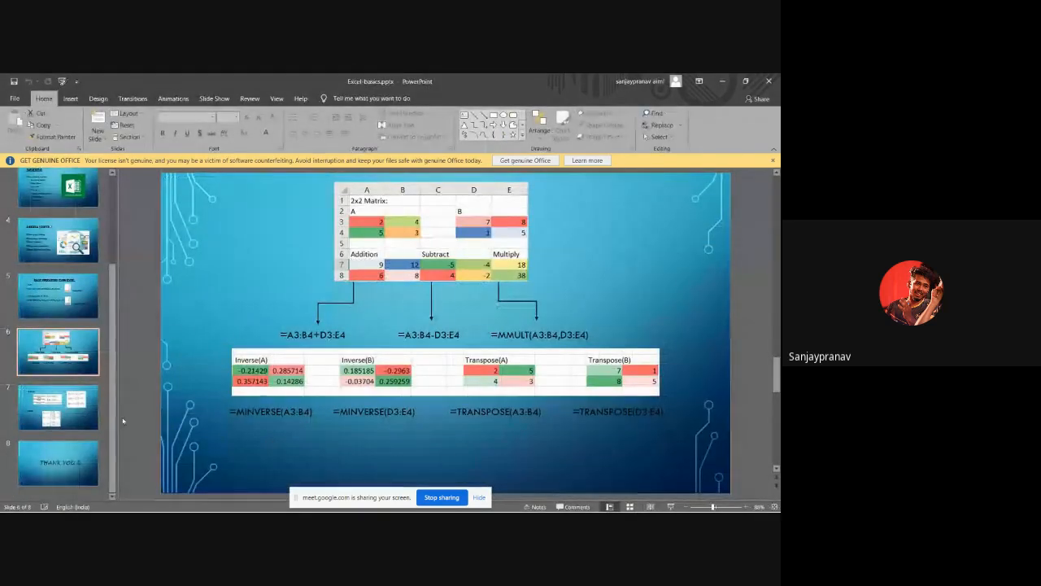
pyautogui.click(58, 407)
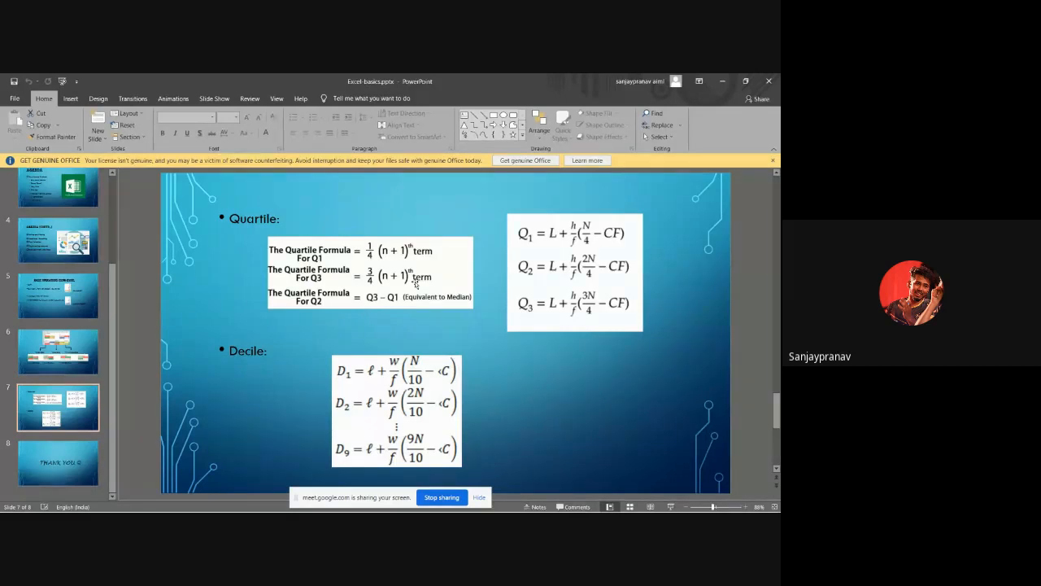
# Return to the Google Meet call and scan upward through the participant list
pyautogui.hotkey('alt', 'Tab')
pyautogui.hotkey('alt', 'Tab')
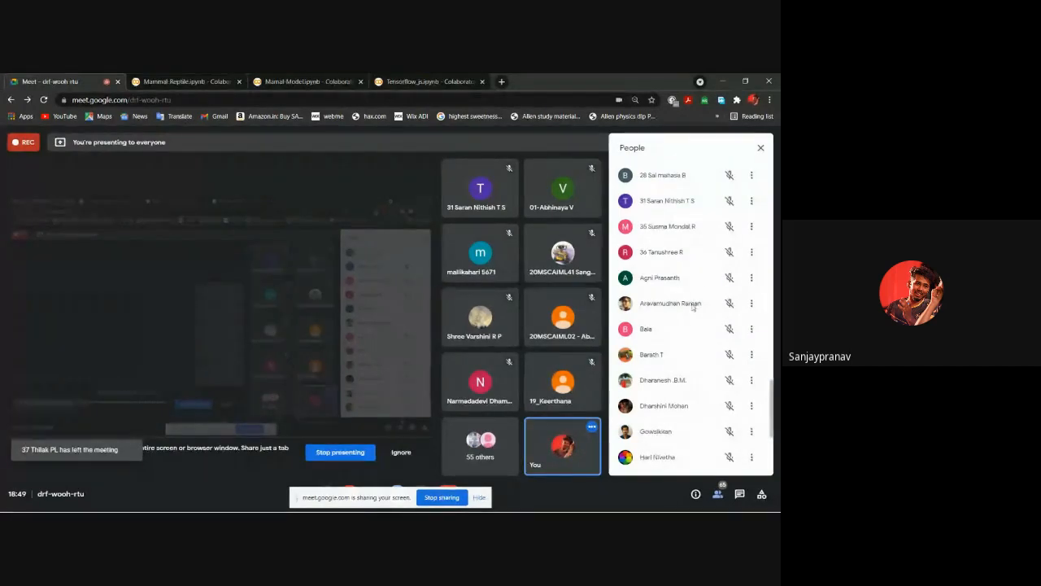
pyautogui.scroll(2, 697, 327)
pyautogui.scroll(2, 691, 331)
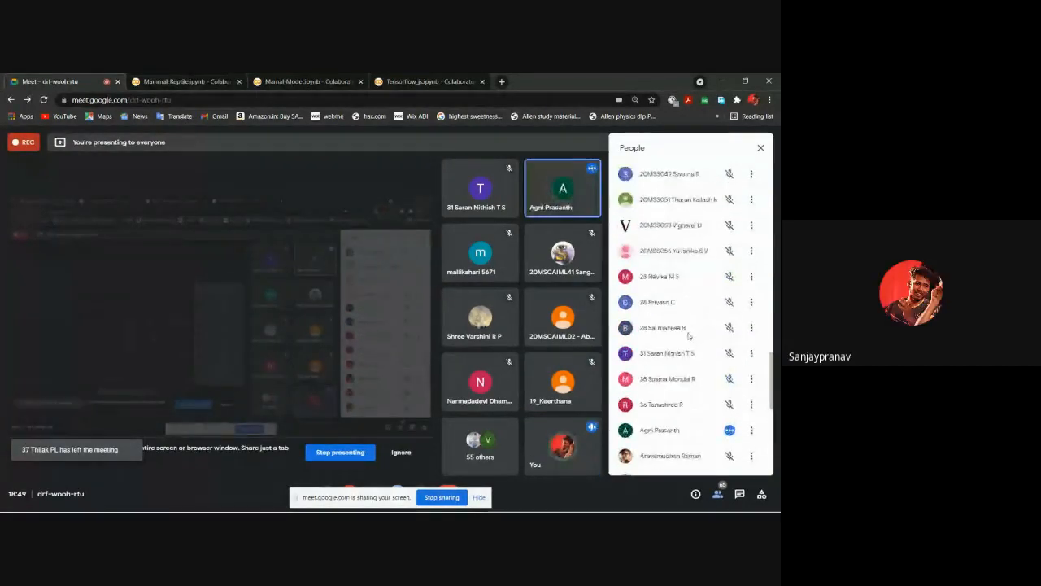
pyautogui.scroll(5, 704, 384)
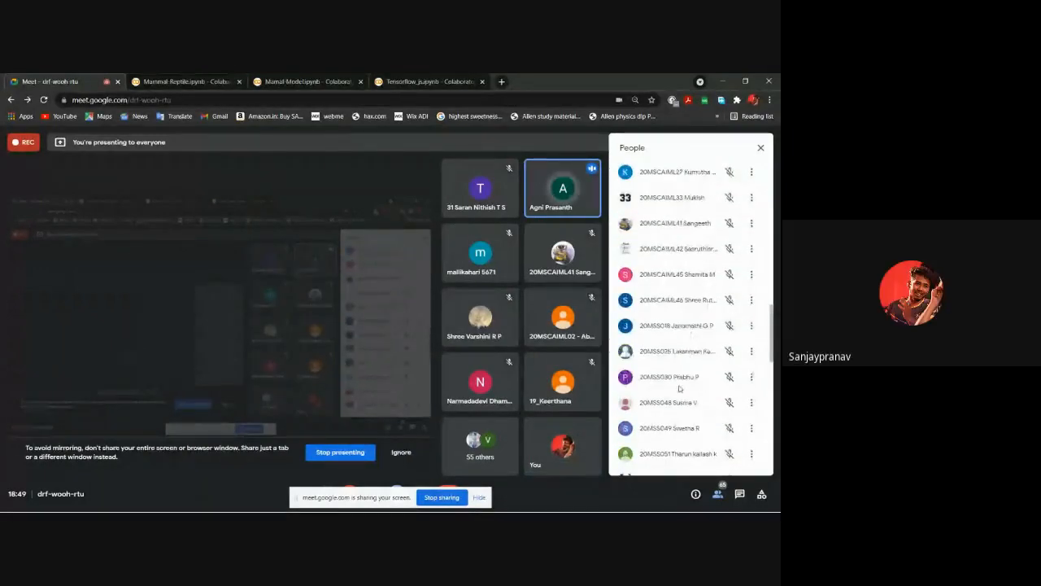
pyautogui.scroll(1, 694, 296)
pyautogui.scroll(2, 694, 296)
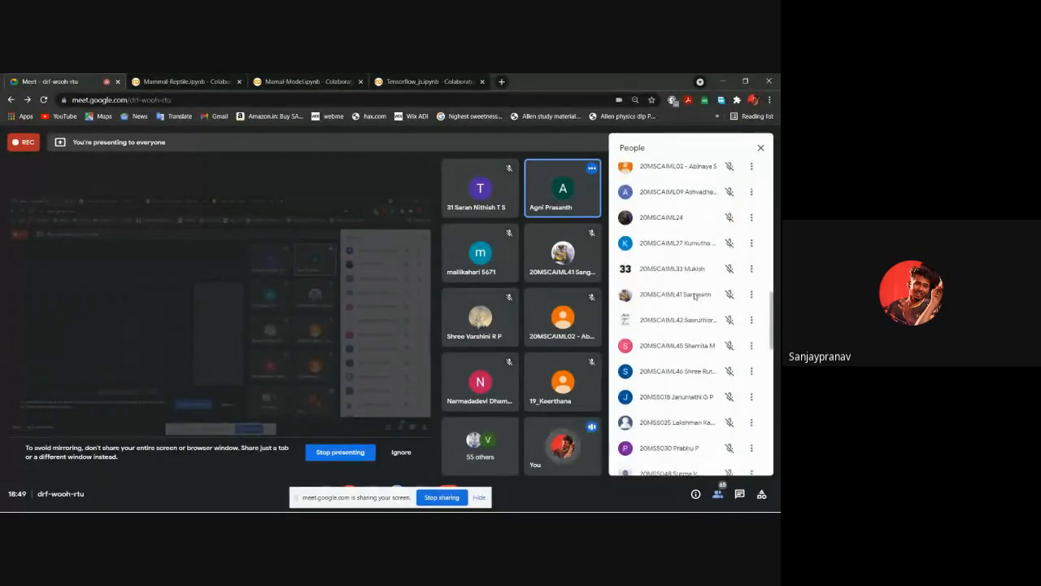
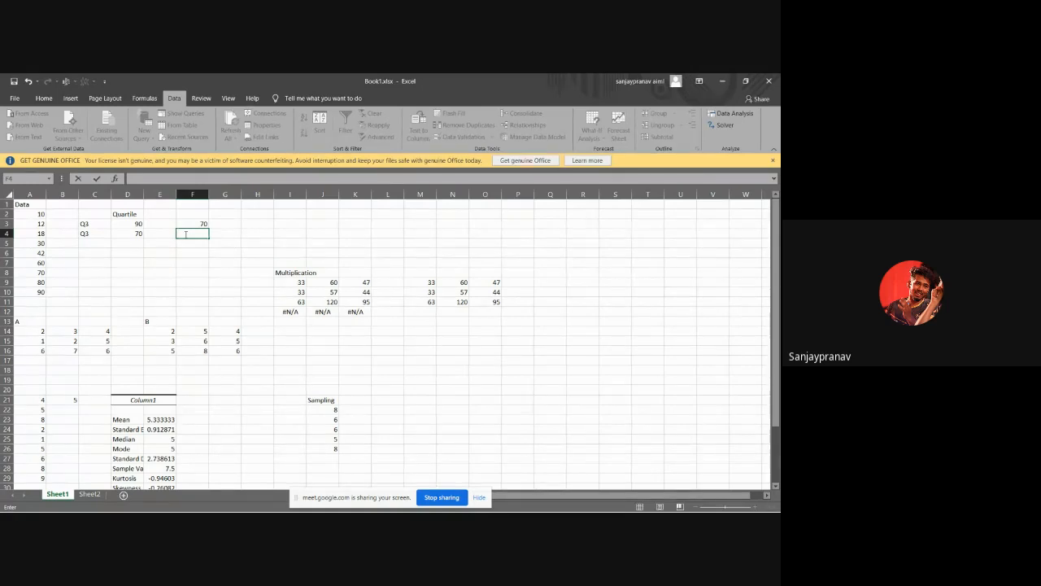
# Switch from Excel back to the Google Meet call and check the participants higher up the list
pyautogui.hotkey('alt', 'Tab')
pyautogui.hotkey('alt', 'Tab')
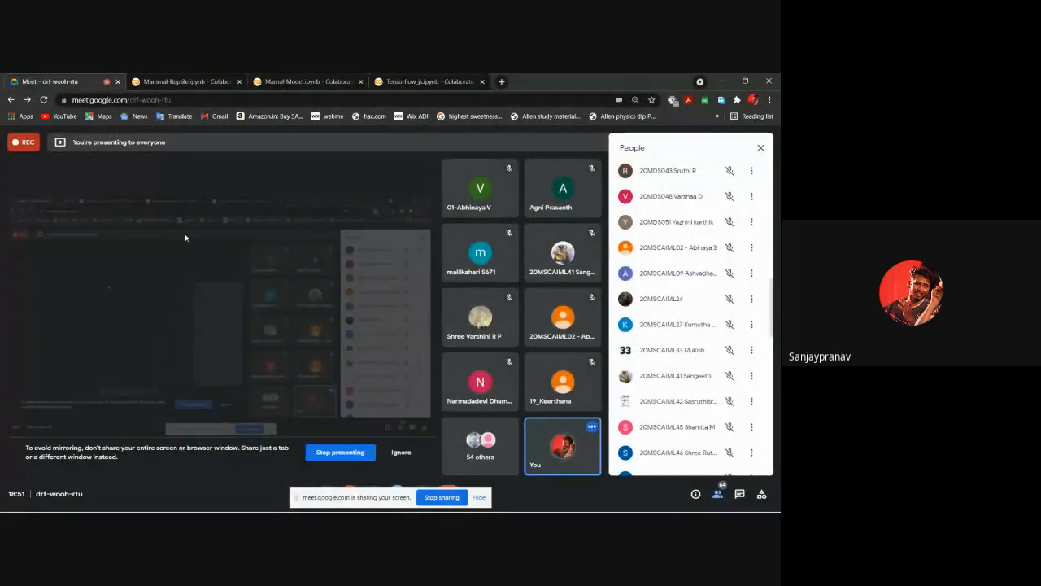
pyautogui.scroll(5, 682, 374)
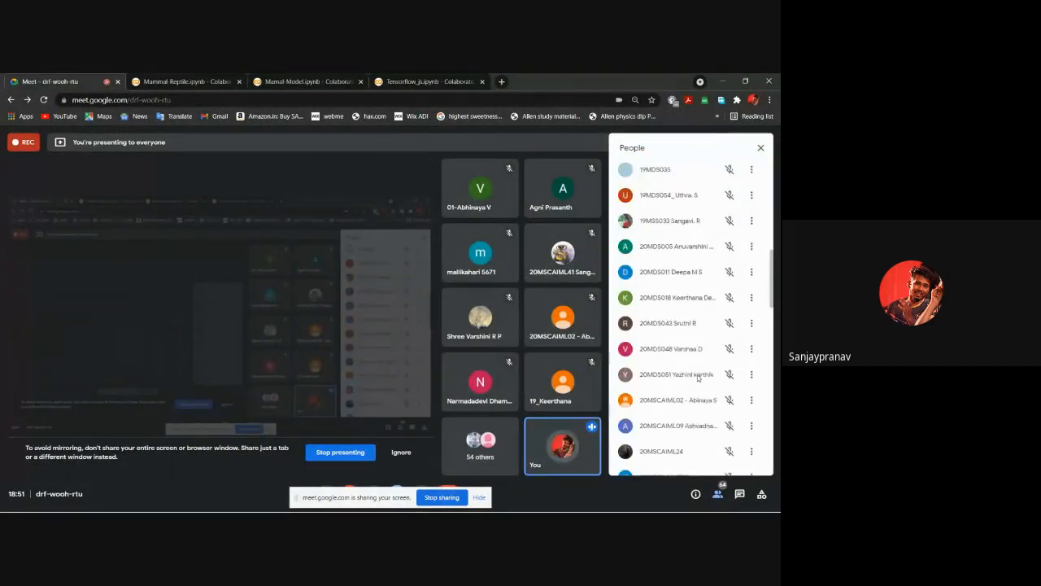
# Look through the meeting's participant list in both directions
pyautogui.scroll(-1, 698, 378)
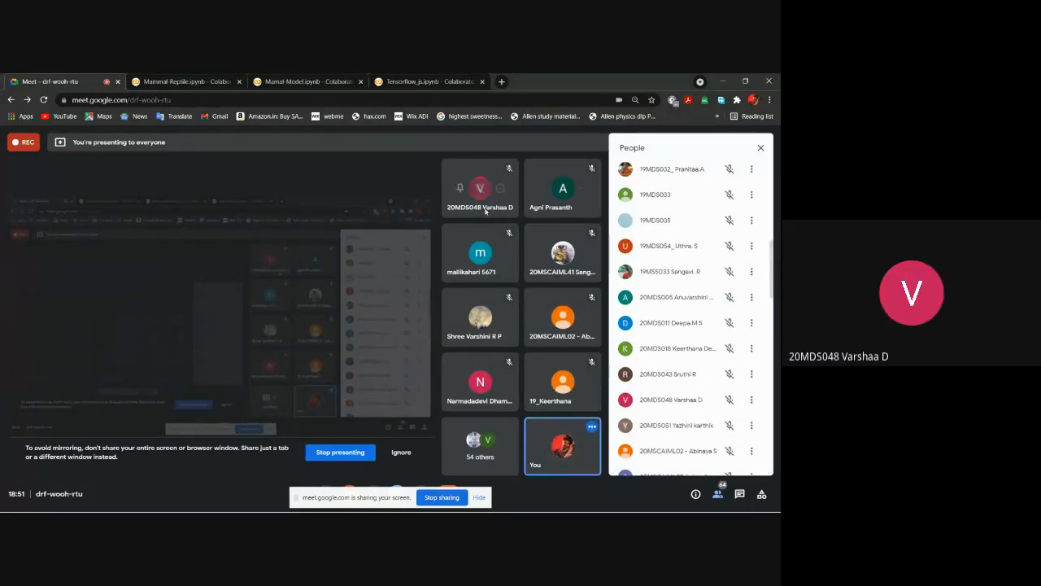
pyautogui.scroll(3, 673, 381)
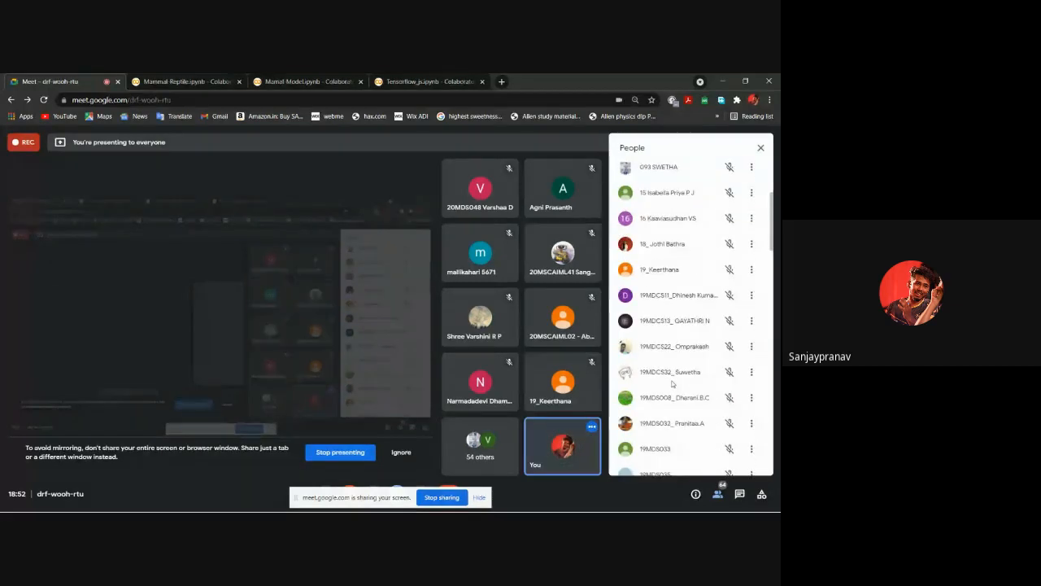
pyautogui.scroll(3, 672, 381)
pyautogui.scroll(-10, 672, 384)
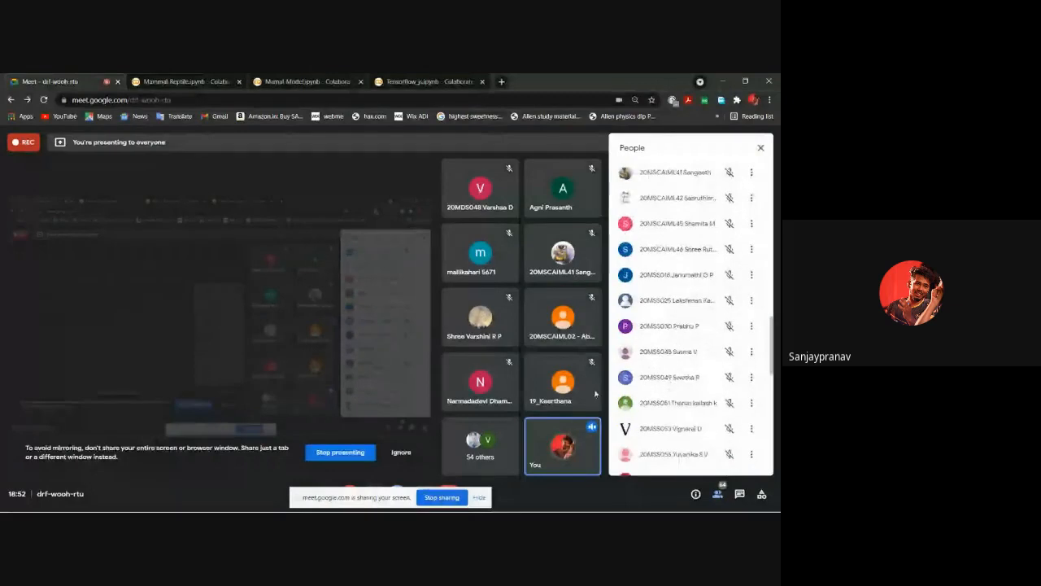
# Switch to Book1.xlsx in Excel and open the Descriptive Statistics analysis tool for the number column starting at row 21
pyautogui.hotkey('alt', 'Tab')
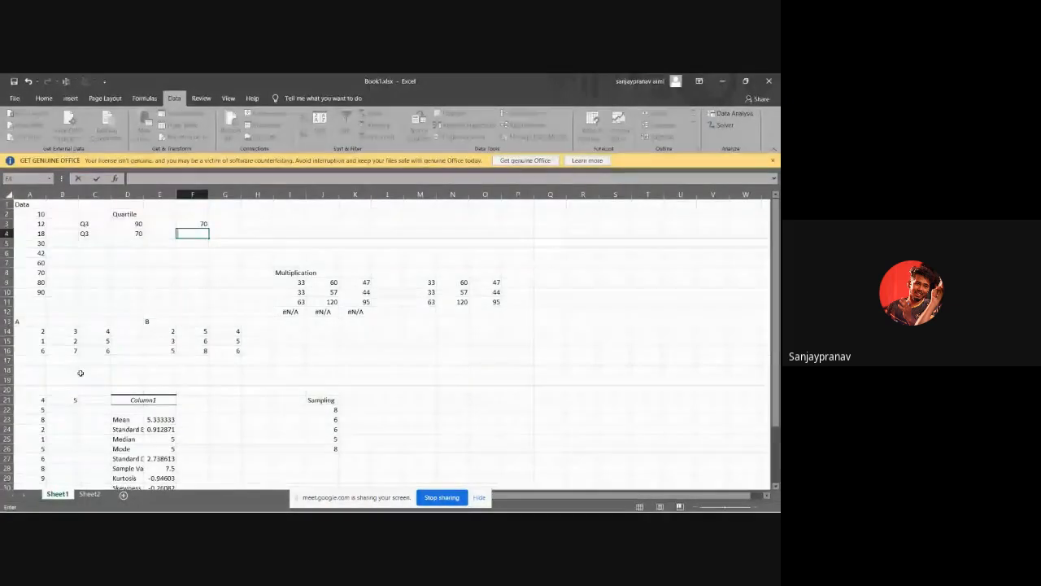
pyautogui.scroll(-3, 41, 311)
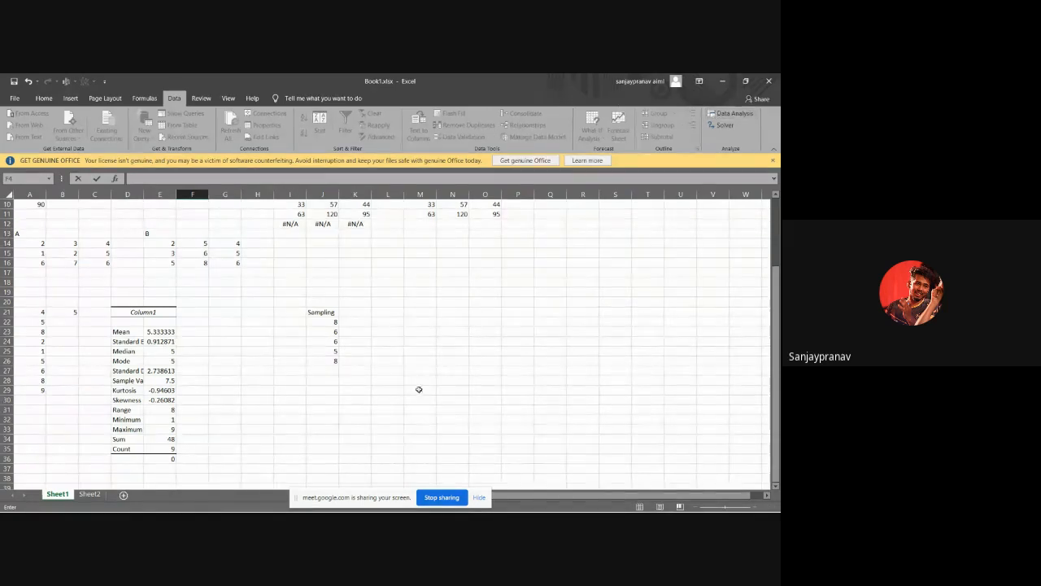
pyautogui.click(149, 317)
pyautogui.click(125, 313)
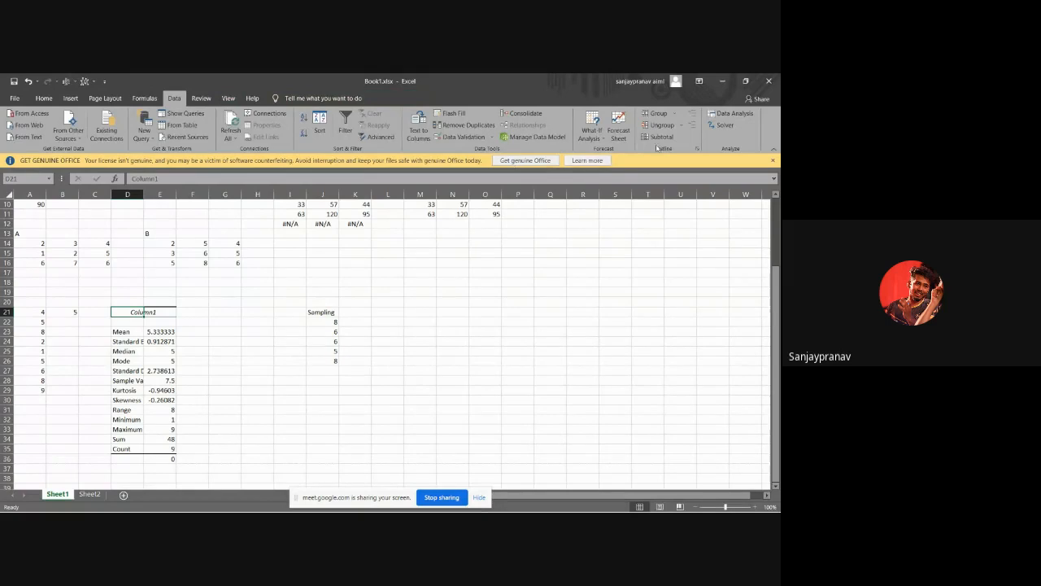
pyautogui.click(730, 113)
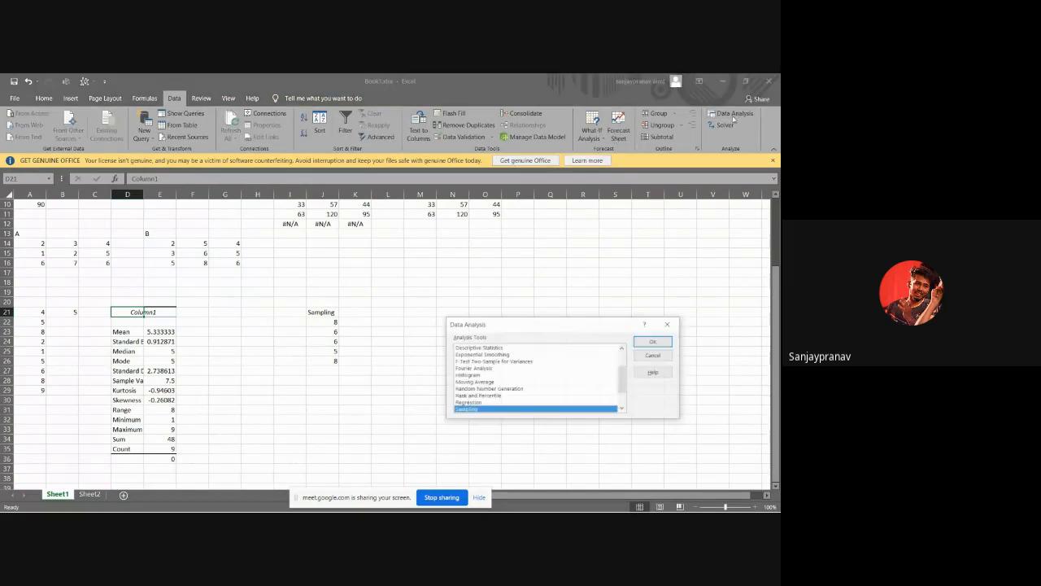
pyautogui.doubleClick(478, 348)
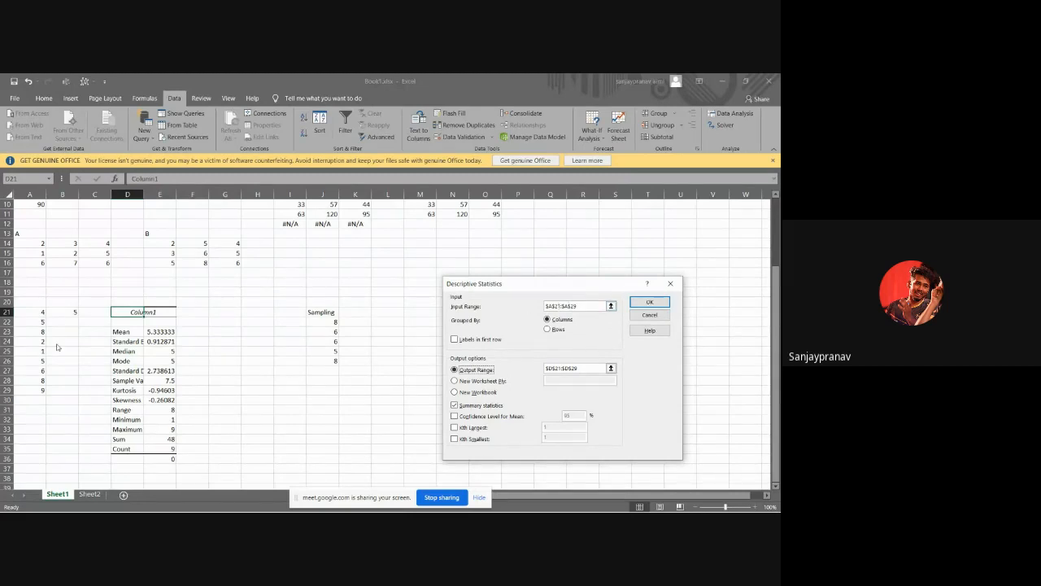
# Clear the Descriptive Statistics input range and reselect the data in A21:A29
pyautogui.click(595, 306)
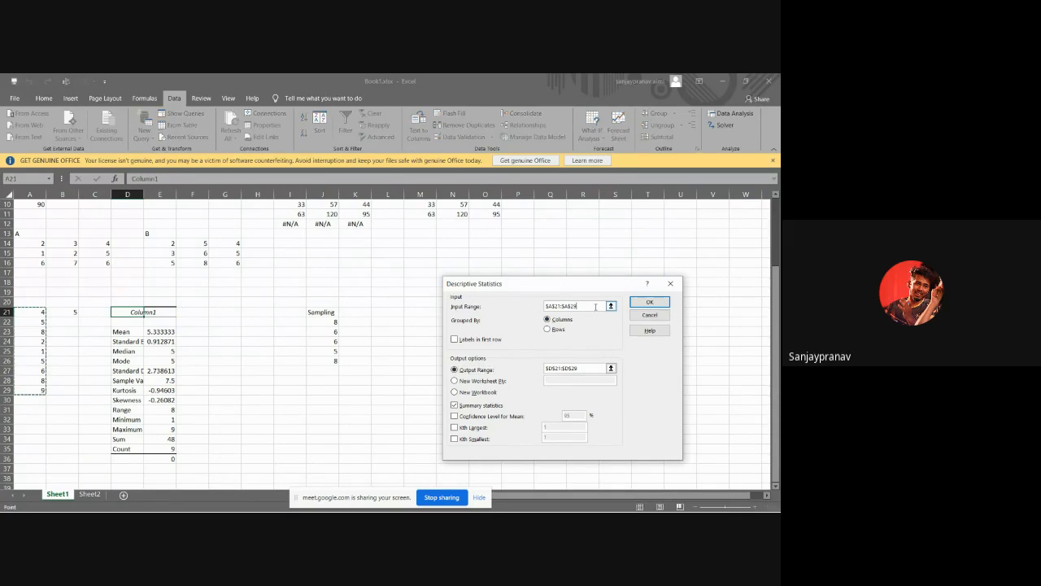
pyautogui.press('BackSpace')
pyautogui.press('BackSpace')
pyautogui.press('BackSpace')
pyautogui.press('BackSpace')
pyautogui.press('BackSpace')
pyautogui.press('BackSpace')
pyautogui.press('BackSpace')
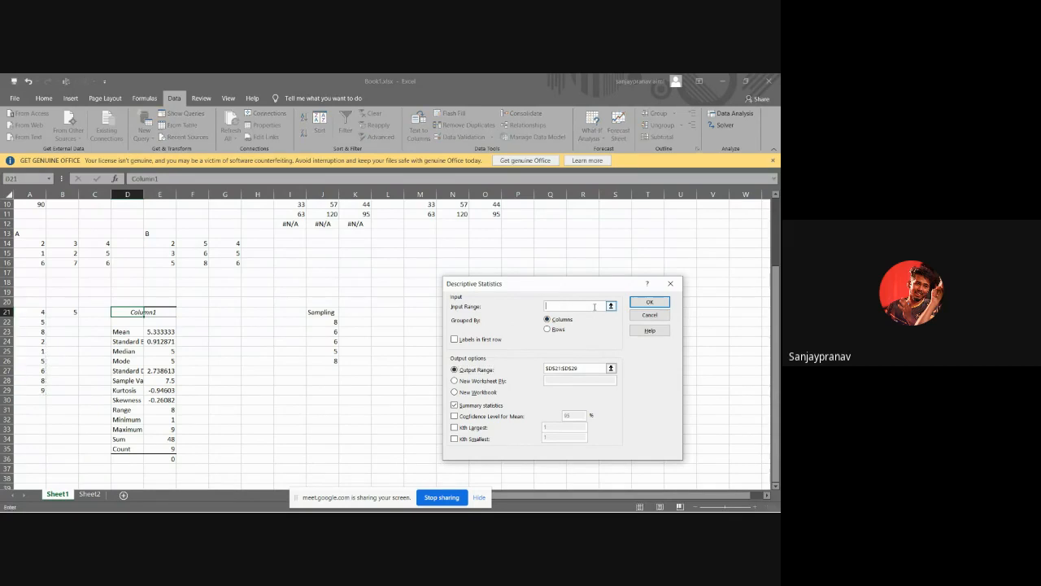
pyautogui.click(21, 313)
pyautogui.moveTo(37, 319); pyautogui.dragTo(31, 389)
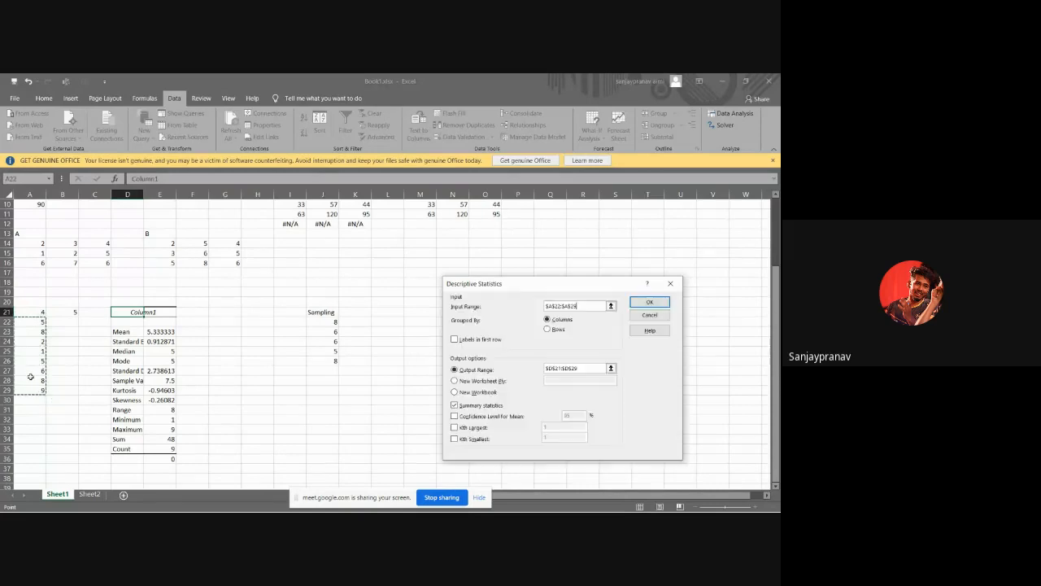
pyautogui.click(29, 313)
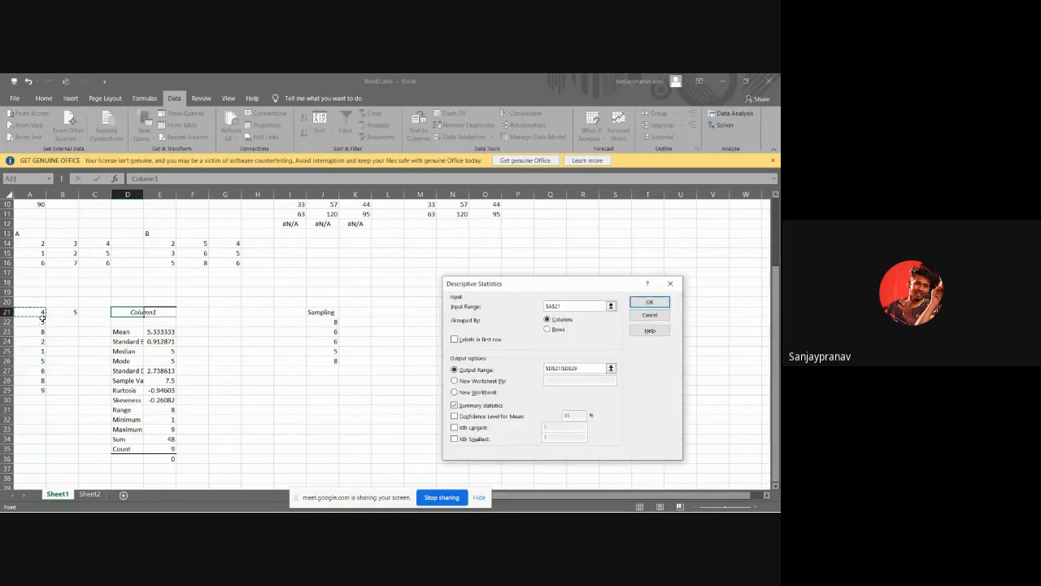
pyautogui.moveTo(41, 312); pyautogui.dragTo(36, 389)
# Set the output range to G22:G30, generate the summary statistics and select the heading cell of the new table
pyautogui.click(586, 368)
pyautogui.press('BackSpace')
pyautogui.press('BackSpace')
pyautogui.press('BackSpace')
pyautogui.press('BackSpace')
pyautogui.press('BackSpace')
pyautogui.press('BackSpace')
pyautogui.click(225, 310)
pyautogui.moveTo(240, 316); pyautogui.dragTo(227, 394)
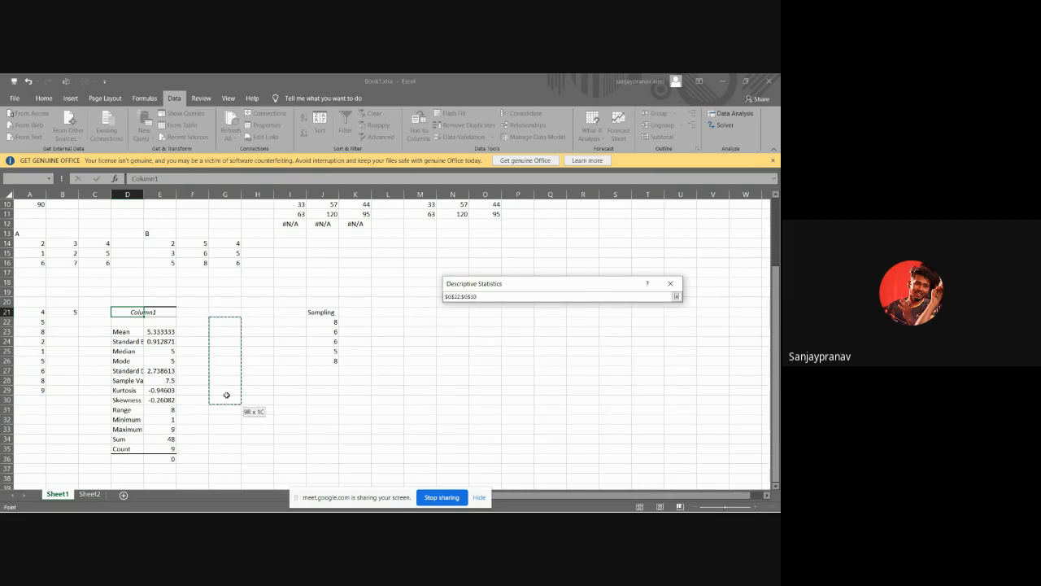
pyautogui.moveTo(227, 394); pyautogui.dragTo(227, 395)
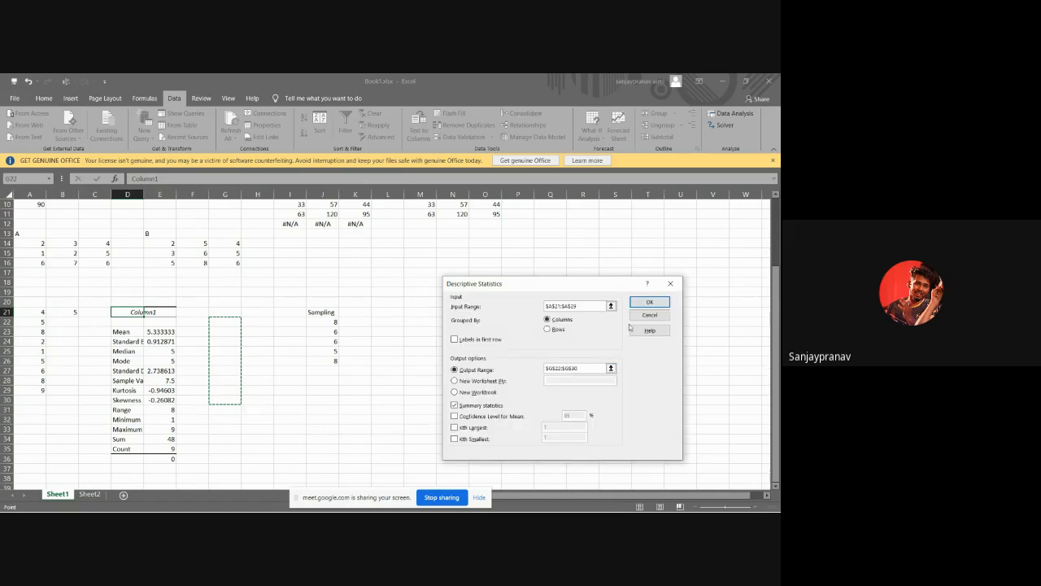
pyautogui.click(648, 302)
pyautogui.click(393, 363)
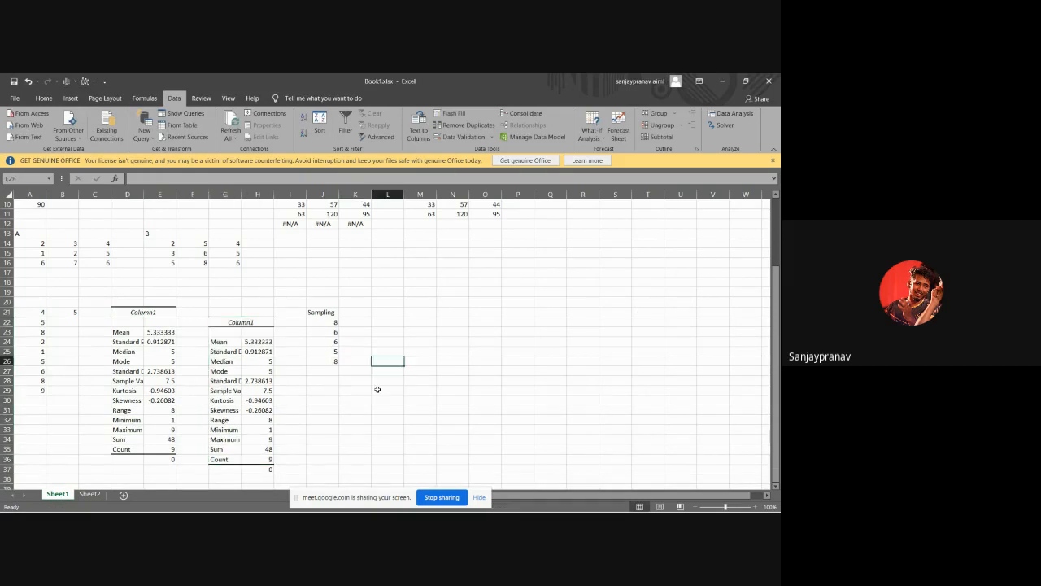
pyautogui.click(248, 321)
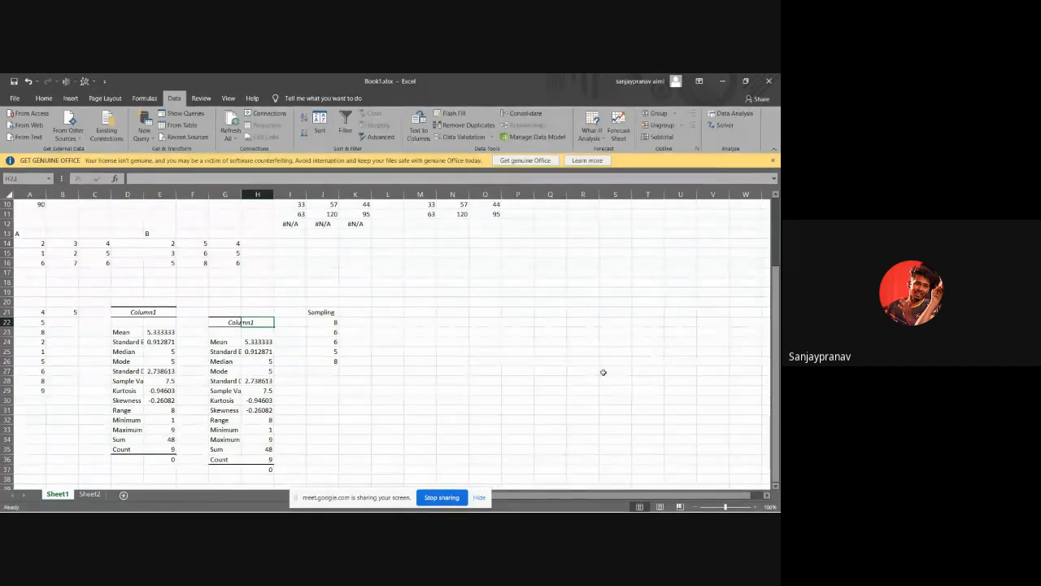
# Switch to the Google Meet call and check the participant list through to its end
pyautogui.hotkey('alt', 'Tab')
pyautogui.hotkey('alt', 'Tab')
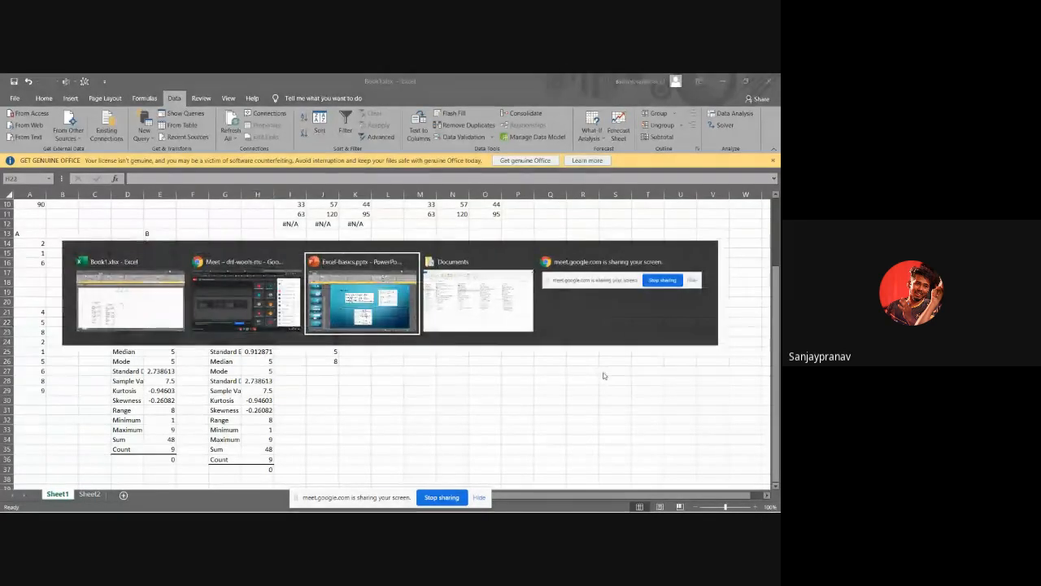
pyautogui.hotkey('alt', 'Tab')
pyautogui.hotkey('alt', 'Tab')
pyautogui.hotkey('alt', 'Tab')
pyautogui.hotkey('alt', 'Tab')
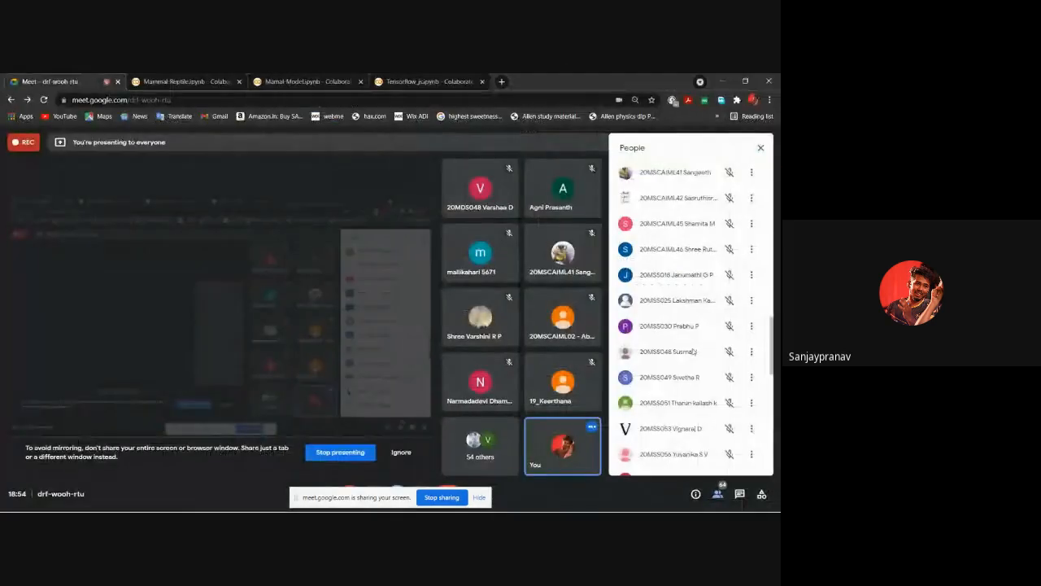
pyautogui.scroll(-1, 690, 361)
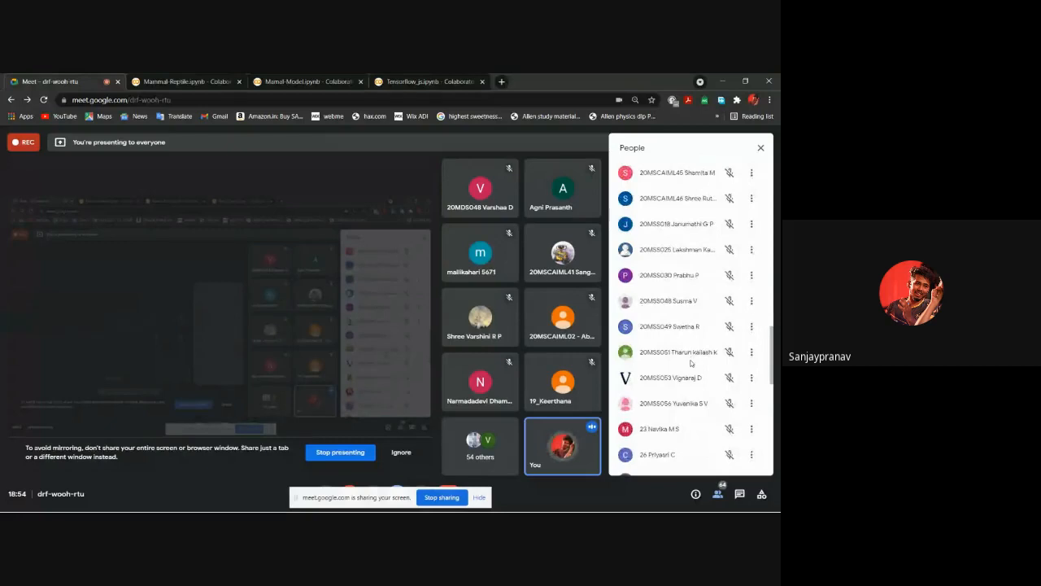
pyautogui.scroll(-4, 690, 363)
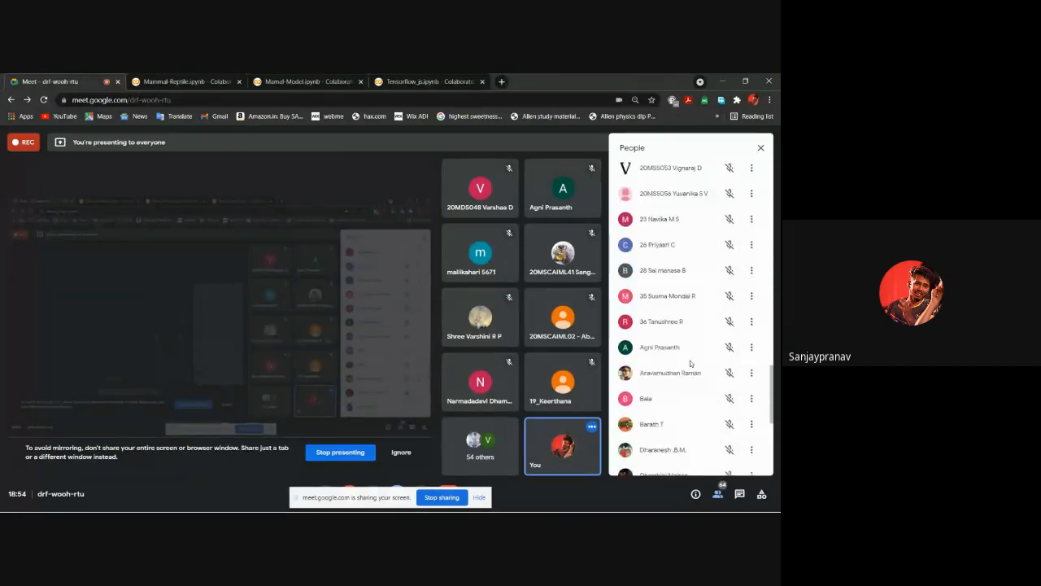
pyautogui.scroll(6, 690, 363)
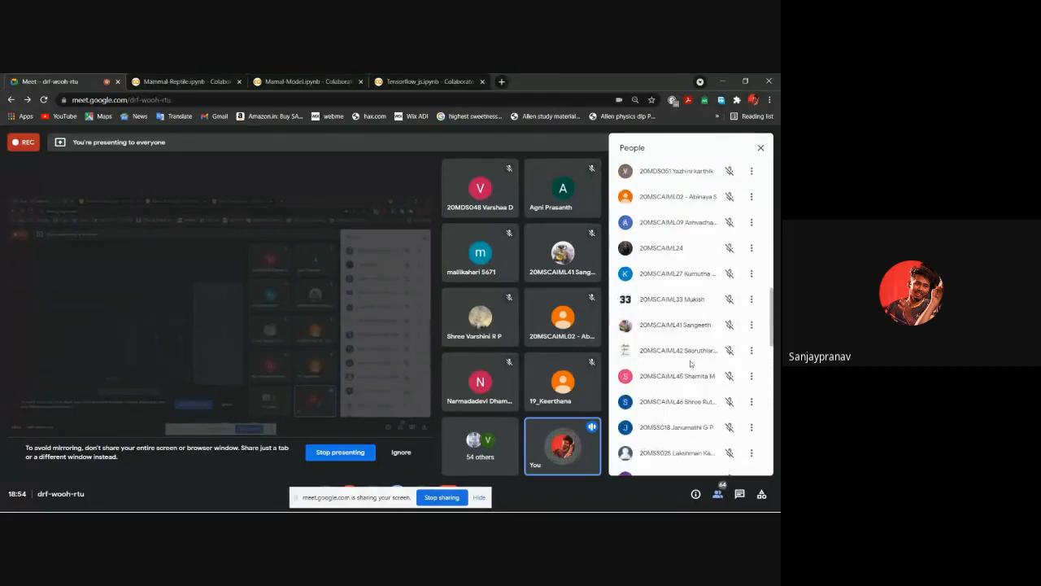
pyautogui.scroll(8, 690, 362)
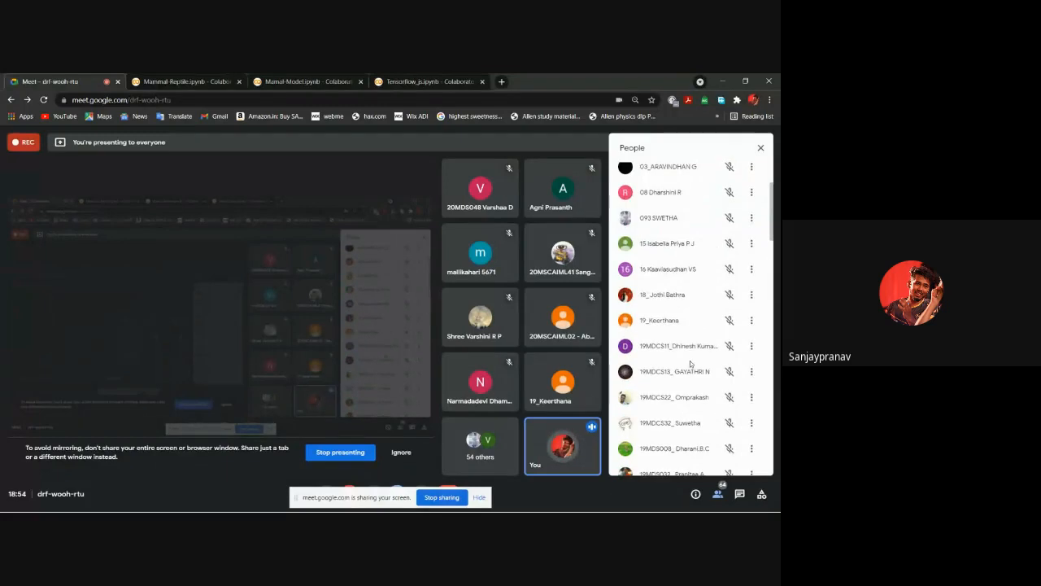
pyautogui.scroll(2, 690, 363)
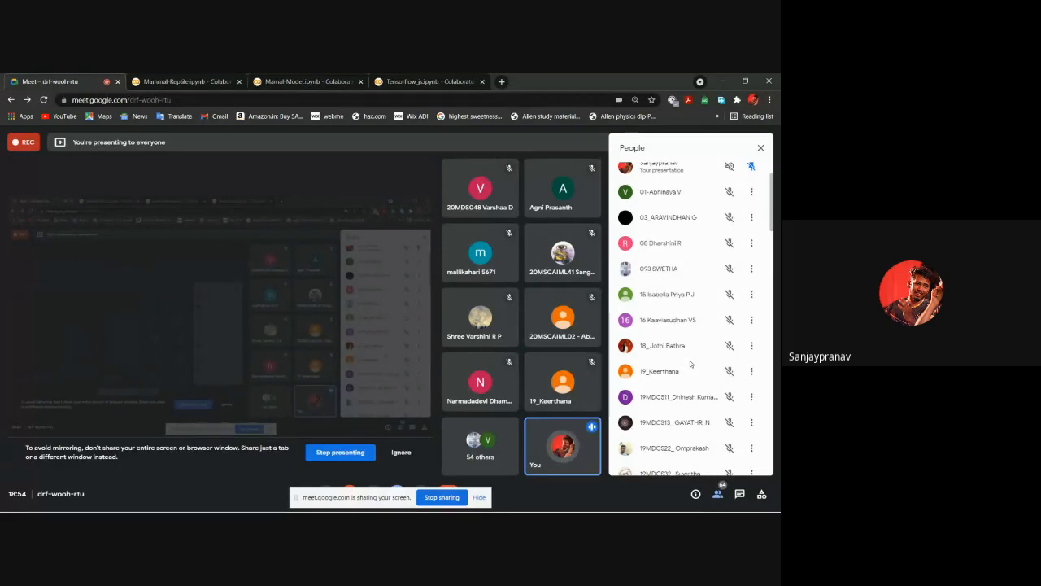
pyautogui.scroll(-3, 689, 361)
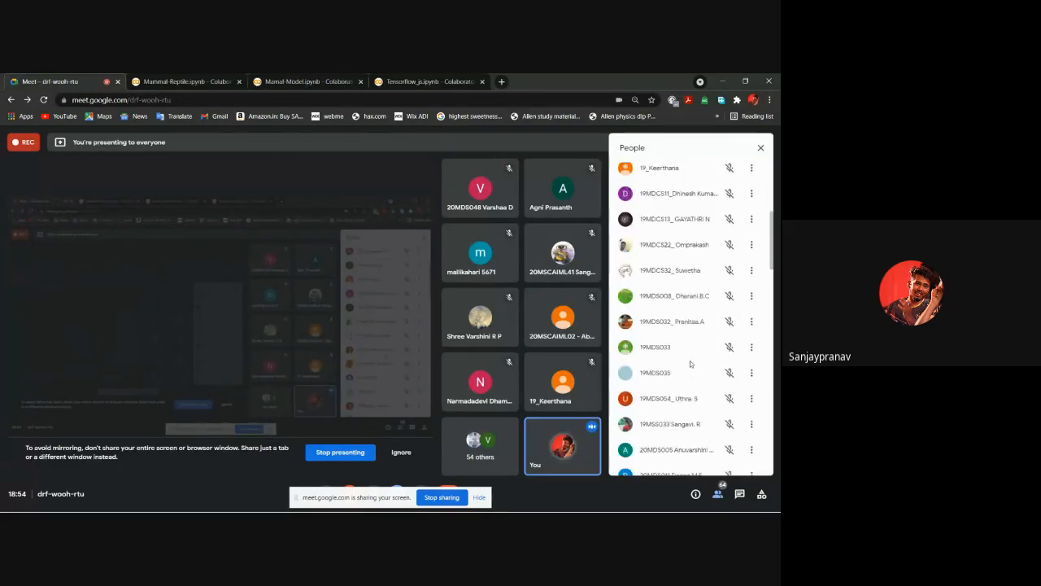
pyautogui.scroll(-10, 689, 360)
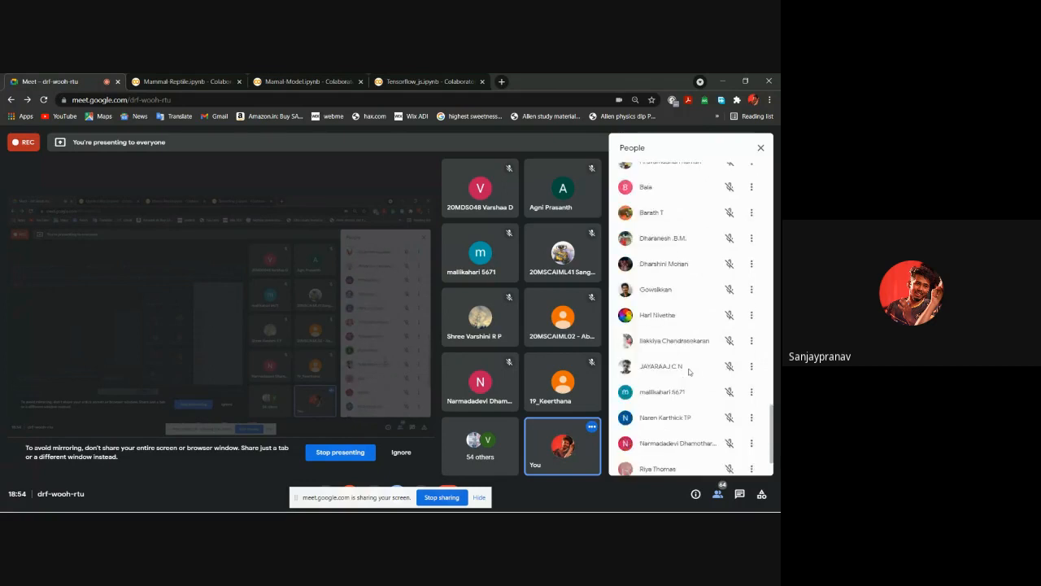
pyautogui.scroll(-1, 688, 371)
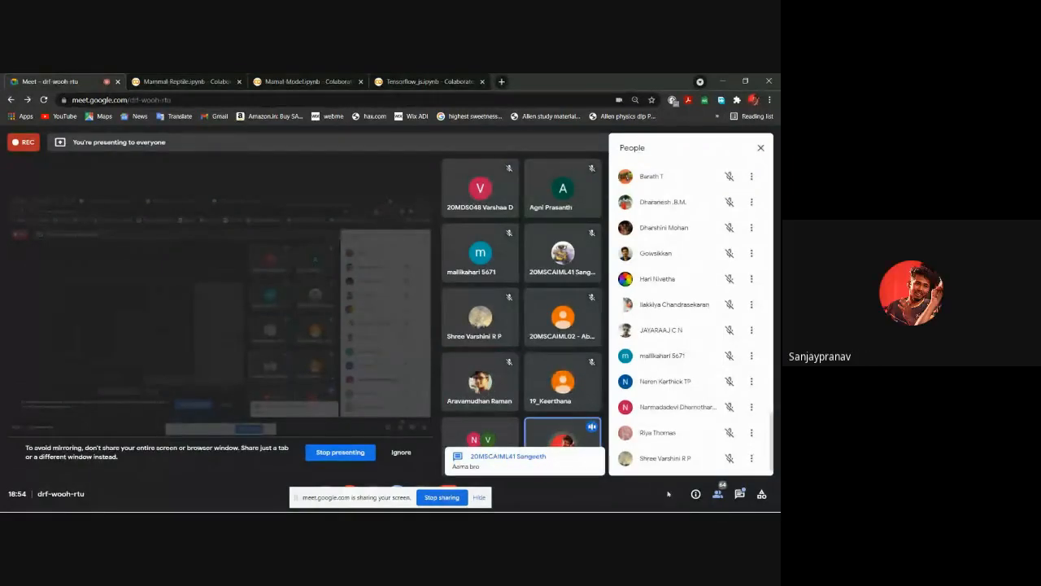
# Read the in-call messages, close them and switch back to the Excel workbook
pyautogui.click(739, 493)
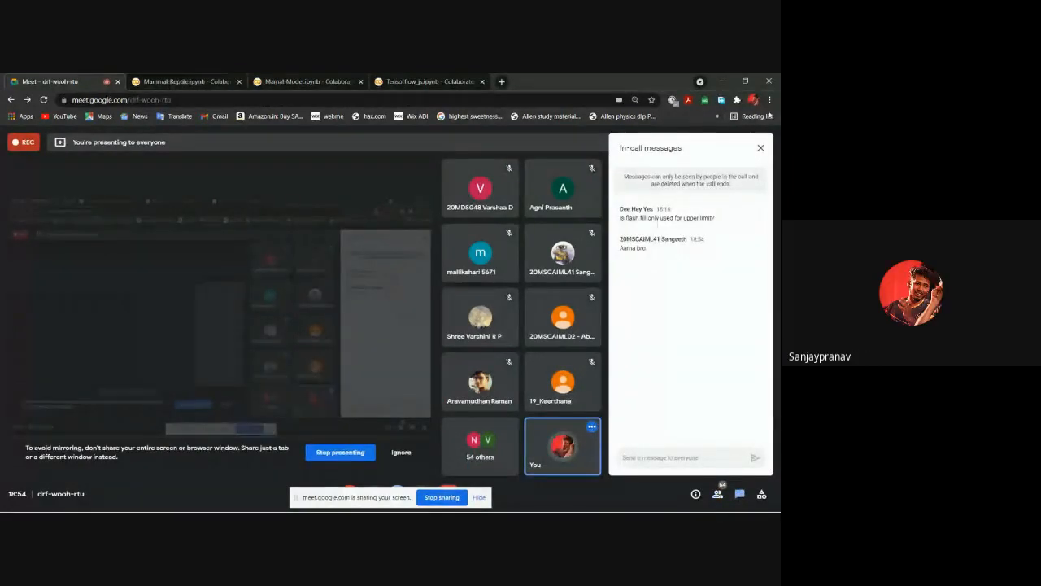
pyautogui.click(761, 148)
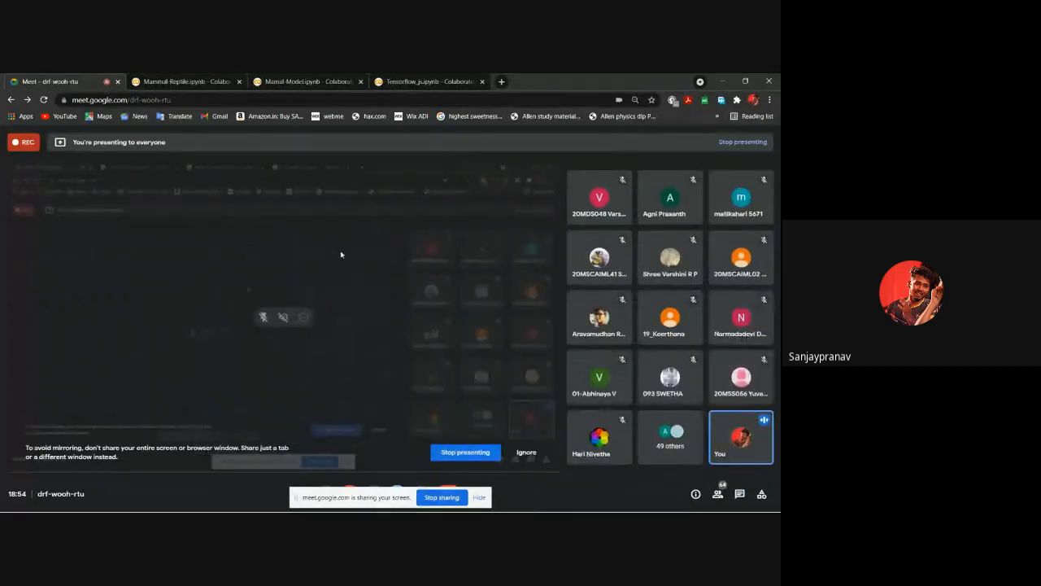
pyautogui.hotkey('alt', 'Tab')
pyautogui.hotkey('alt', 'Tab')
pyautogui.hotkey('alt', 'Tab')
pyautogui.hotkey('alt', 'Tab')
pyautogui.hotkey('alt', 'Tab')
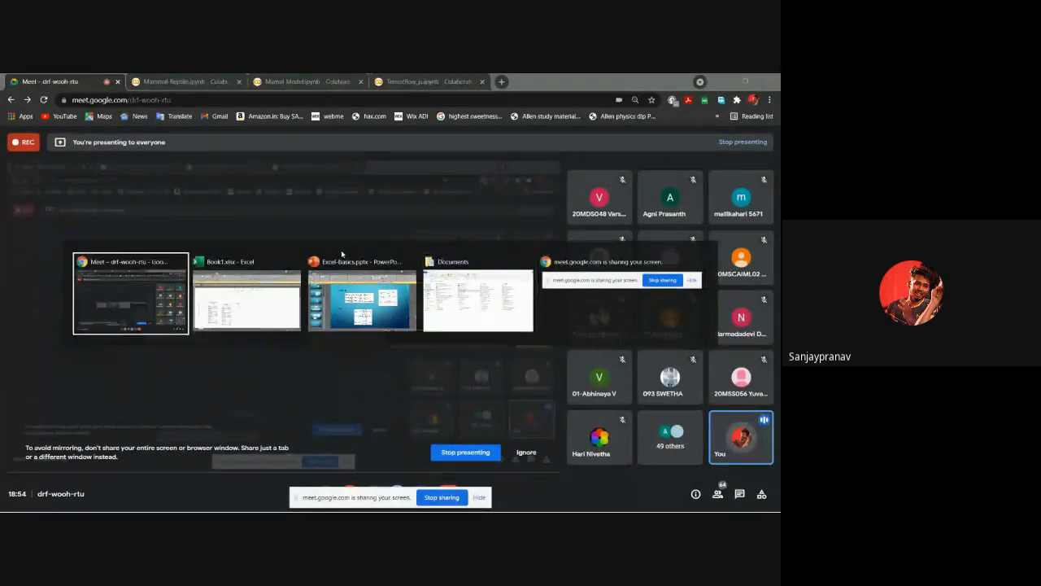
pyautogui.hotkey('alt', 'Tab')
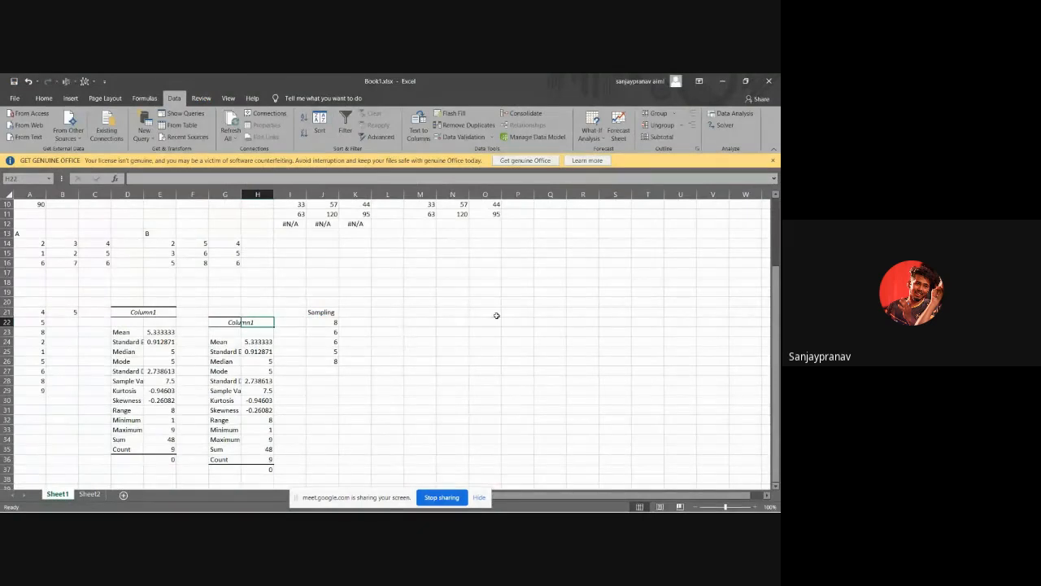
# Open the Sampling tool from the Data Analysis tools
pyautogui.click(730, 114)
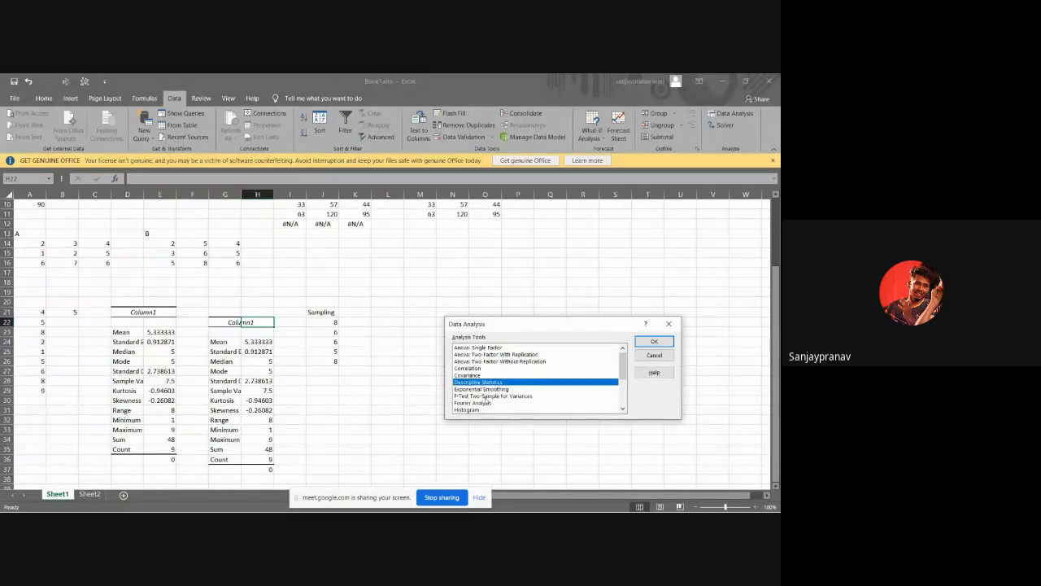
pyautogui.scroll(-2, 499, 394)
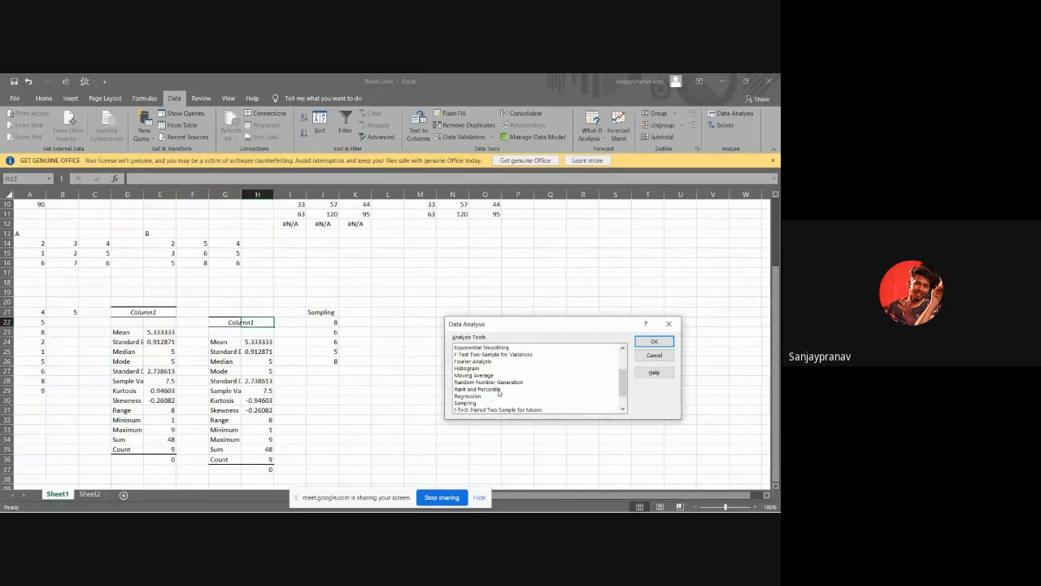
pyautogui.scroll(1, 498, 393)
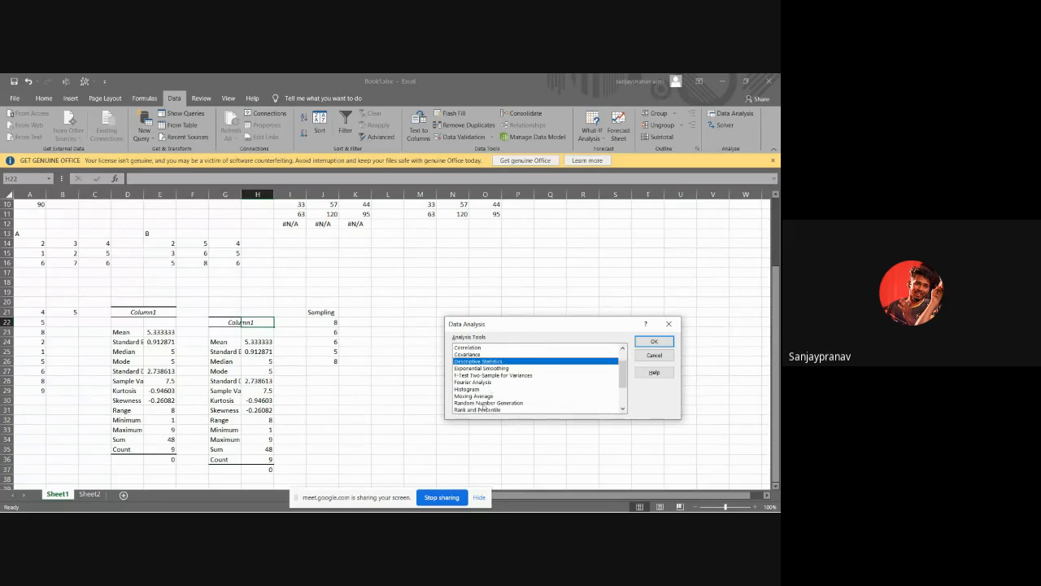
pyautogui.scroll(-2, 484, 405)
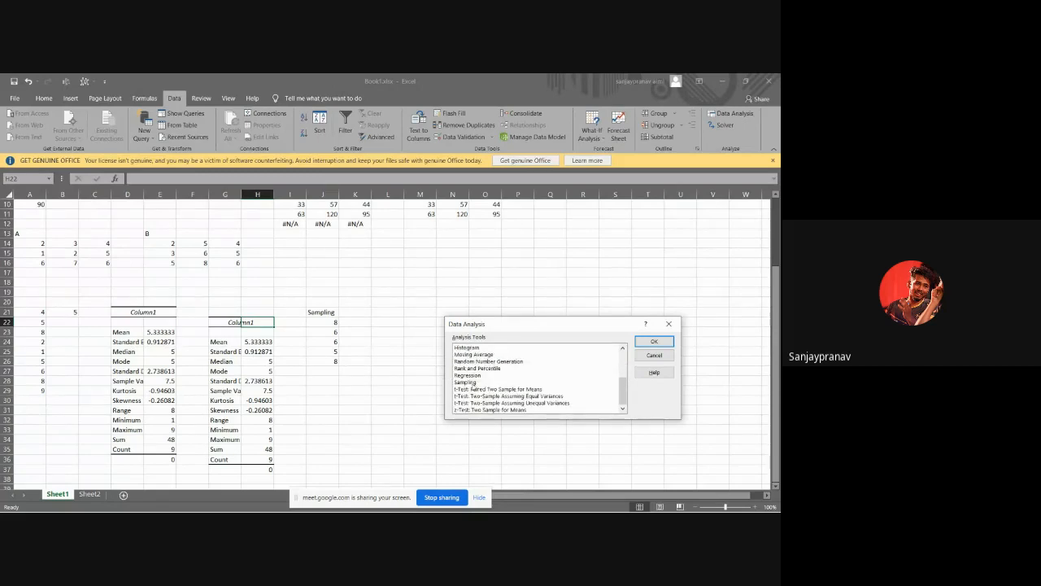
pyautogui.doubleClick(467, 382)
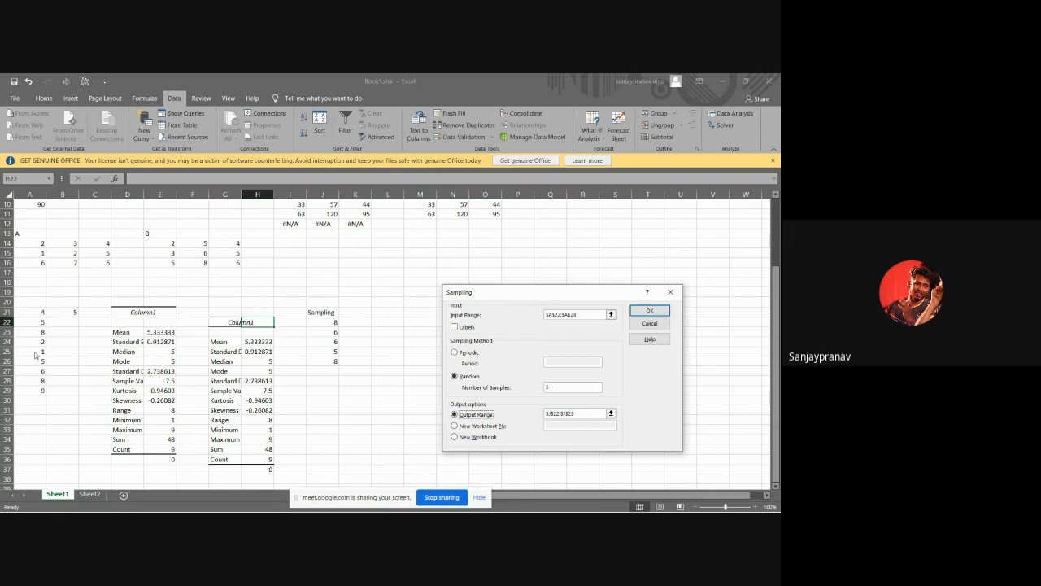
# Set the sampling input range to A22:A29 and the number of random samples to 4
pyautogui.click(578, 315)
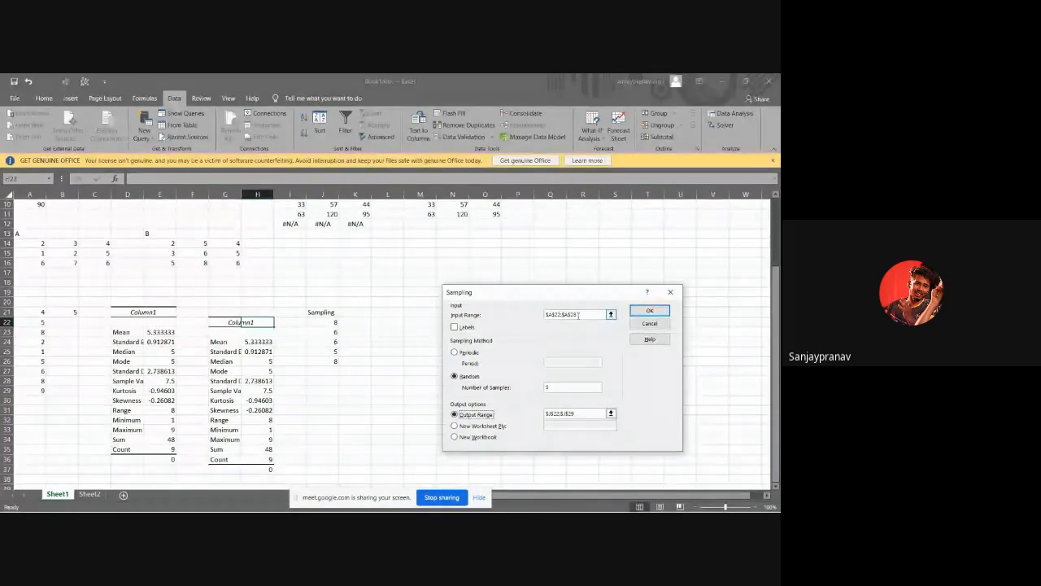
pyautogui.press('BackSpace')
pyautogui.press('BackSpace')
pyautogui.press('BackSpace')
pyautogui.press('BackSpace')
pyautogui.press('BackSpace')
pyautogui.press('BackSpace')
pyautogui.press('BackSpace')
pyautogui.press('BackSpace')
pyautogui.press('BackSpace')
pyautogui.press('BackSpace')
pyautogui.press('BackSpace')
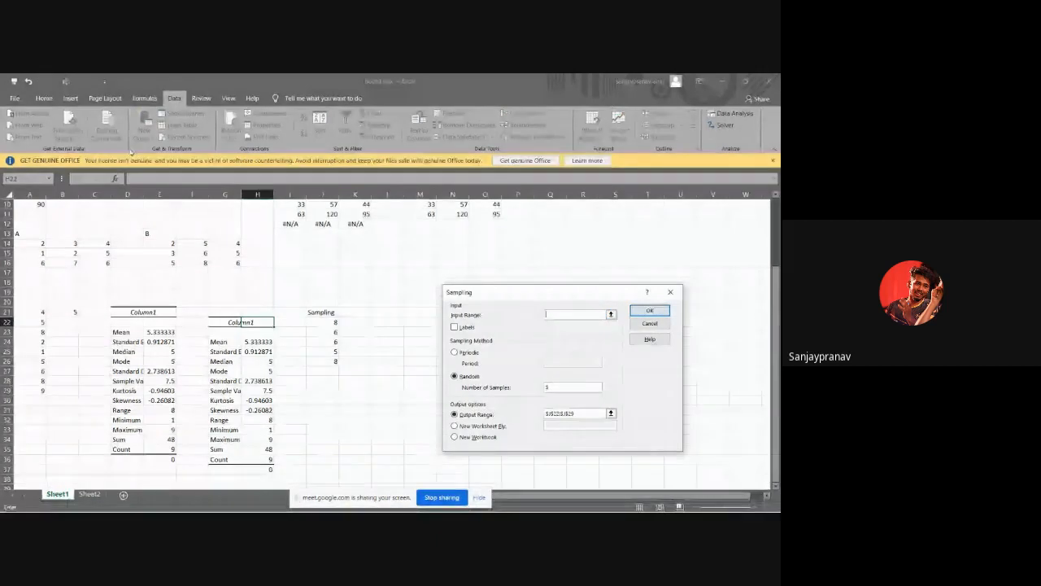
pyautogui.click(37, 312)
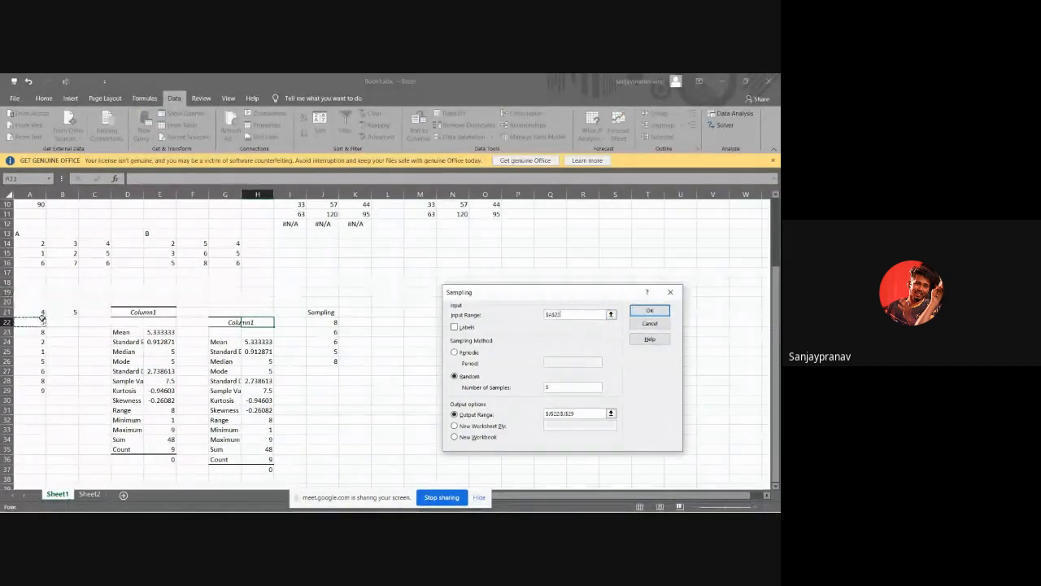
pyautogui.moveTo(40, 322); pyautogui.dragTo(41, 387)
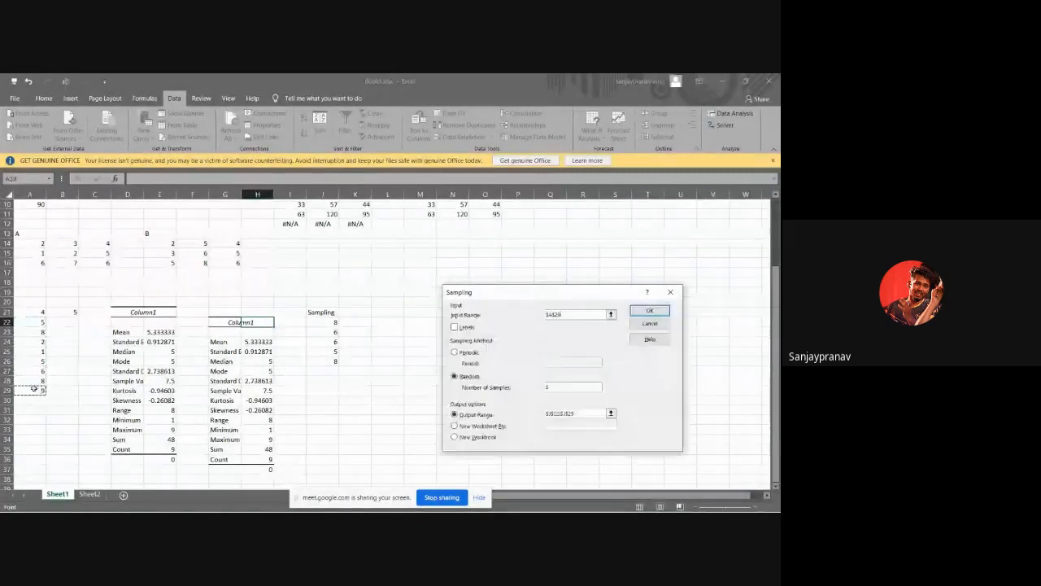
pyautogui.click(40, 317)
pyautogui.moveTo(39, 321); pyautogui.dragTo(40, 393)
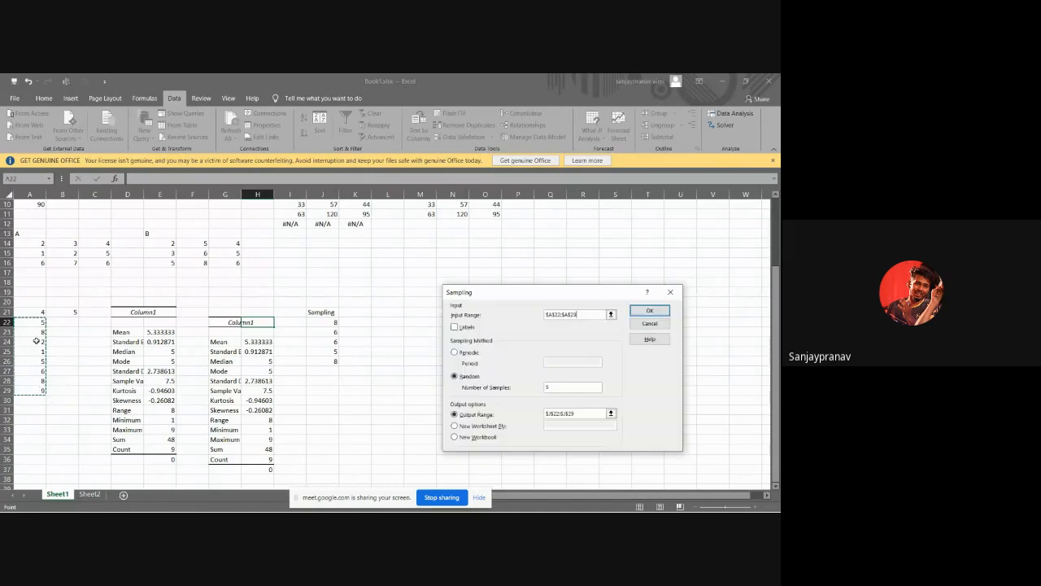
pyautogui.click(551, 386)
pyautogui.press('BackSpace')
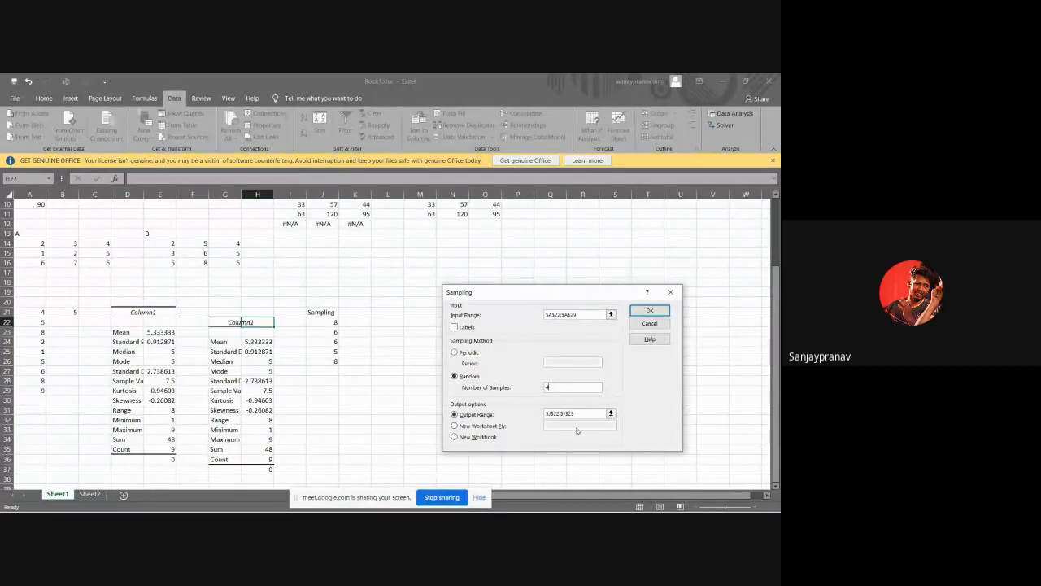
# Replace the output range with cells in column K from K22 downward and generate the random sample
pyautogui.click(577, 413)
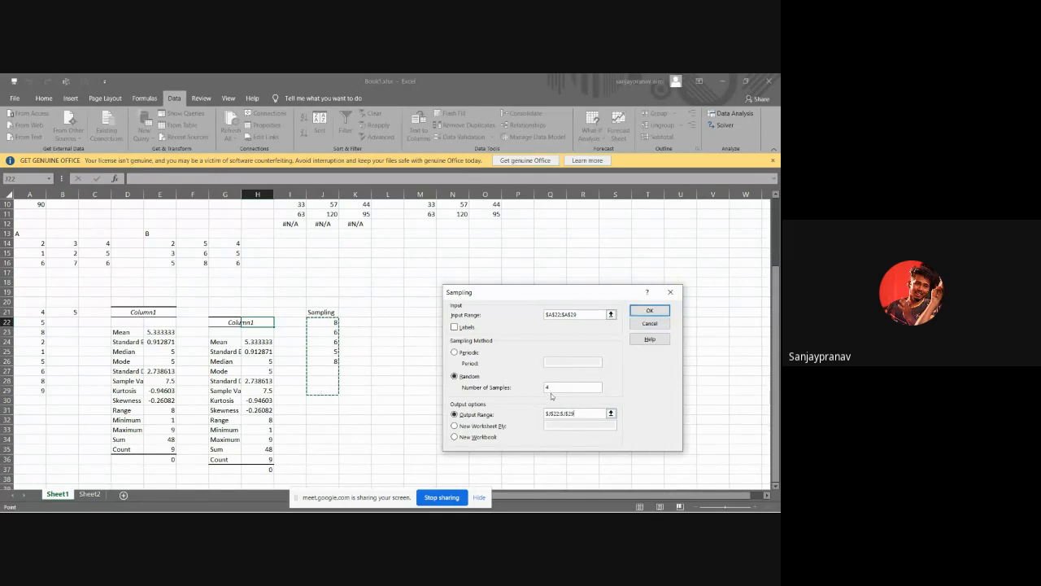
pyautogui.press('BackSpace')
pyautogui.press('BackSpace')
pyautogui.press('BackSpace')
pyautogui.press('BackSpace')
pyautogui.press('BackSpace')
pyautogui.press('BackSpace')
pyautogui.press('BackSpace')
pyautogui.press('BackSpace')
pyautogui.press('BackSpace')
pyautogui.press('BackSpace')
pyautogui.press('BackSpace')
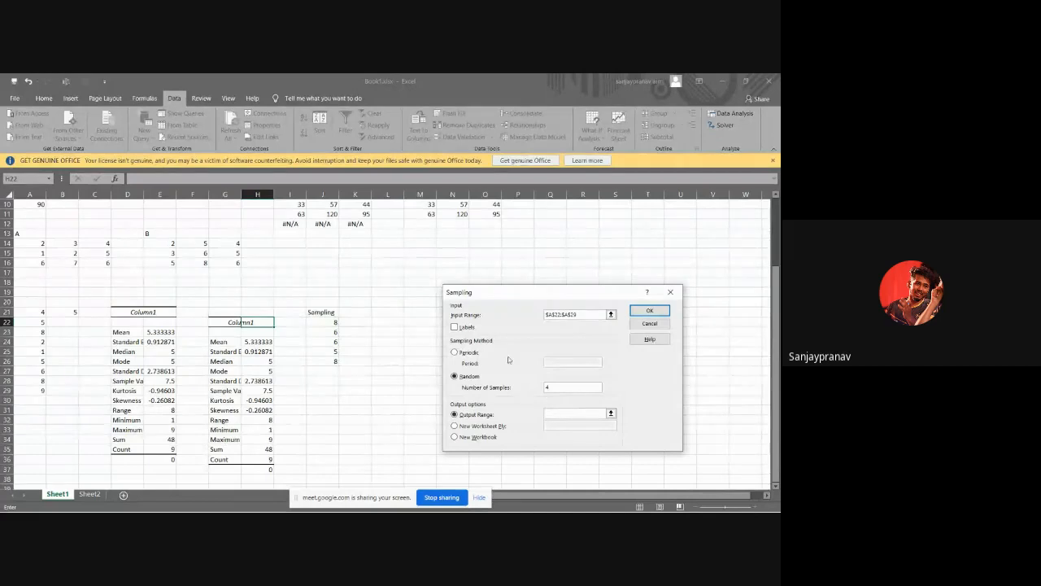
pyautogui.click(366, 322)
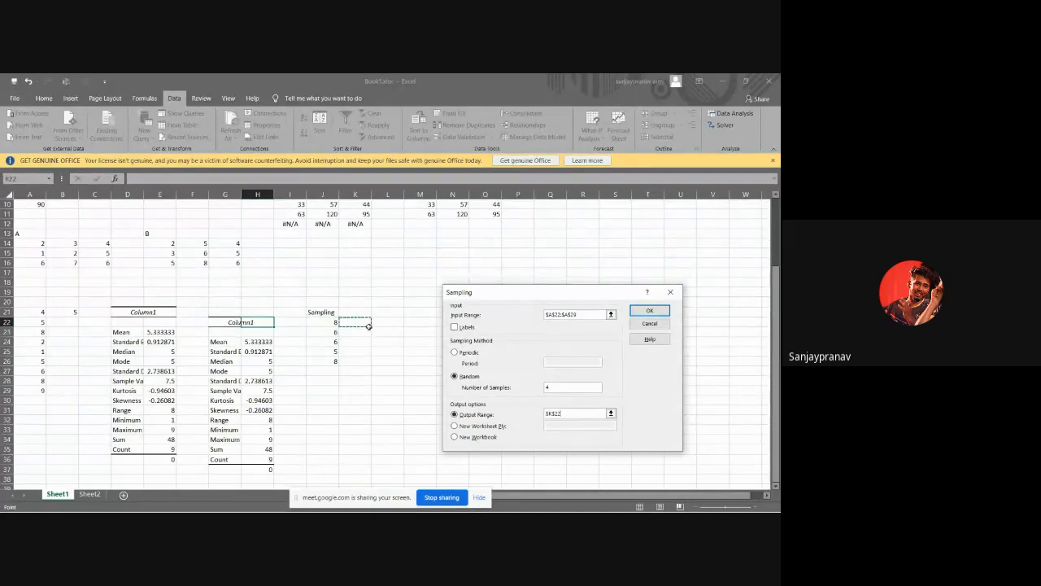
pyautogui.moveTo(368, 325); pyautogui.dragTo(366, 371)
pyautogui.click(650, 310)
pyautogui.click(420, 360)
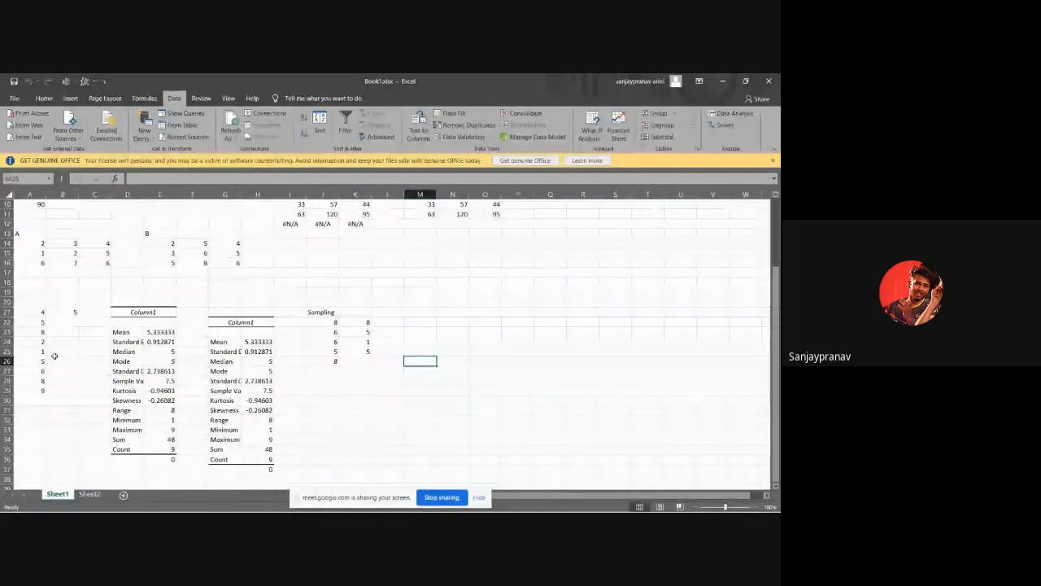
# Review the upper part of Sheet1 and switch to the Google Meet call
pyautogui.scroll(3, 55, 355)
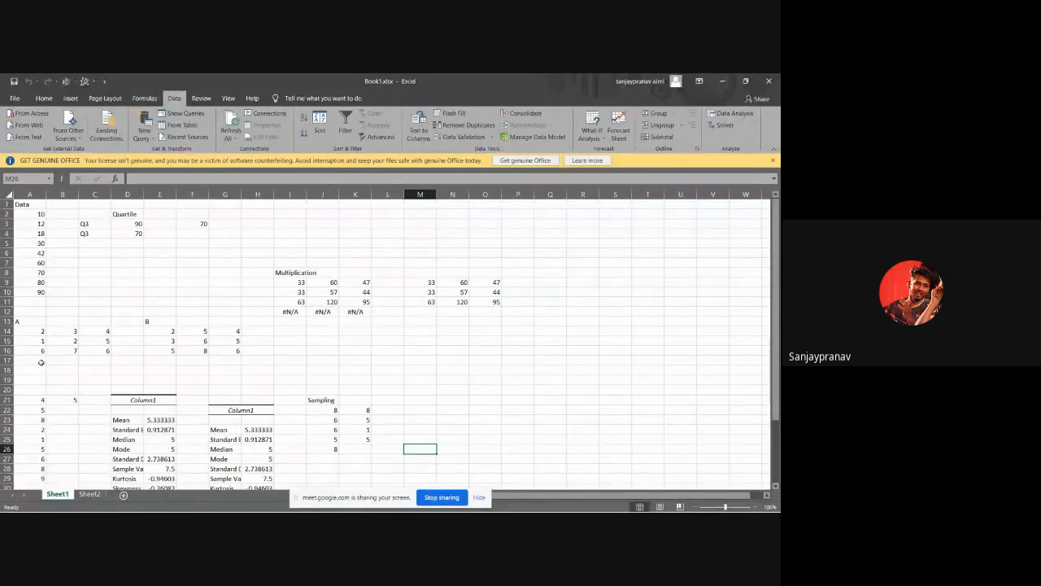
pyautogui.hotkey('alt', 'Tab')
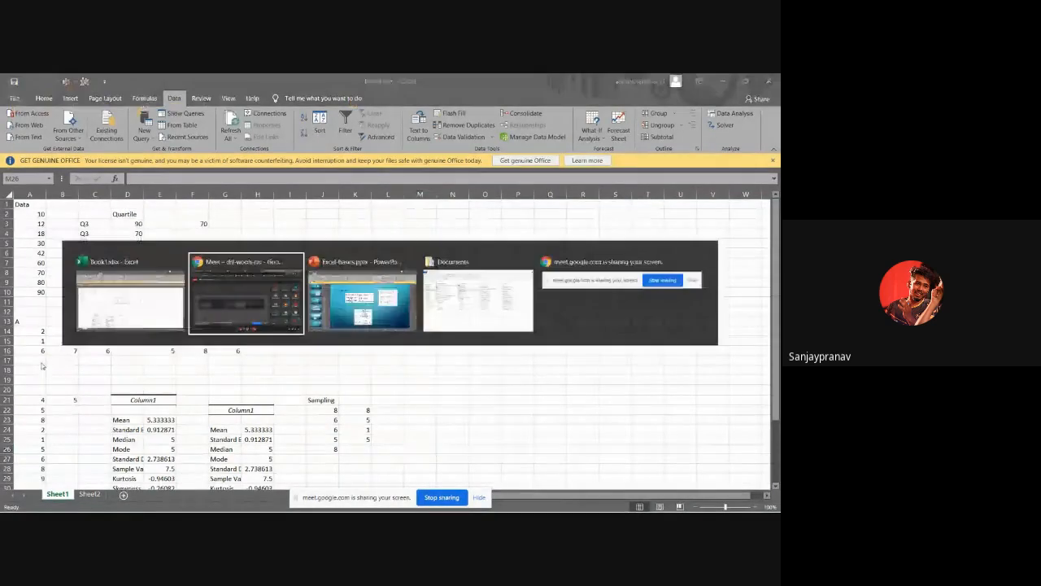